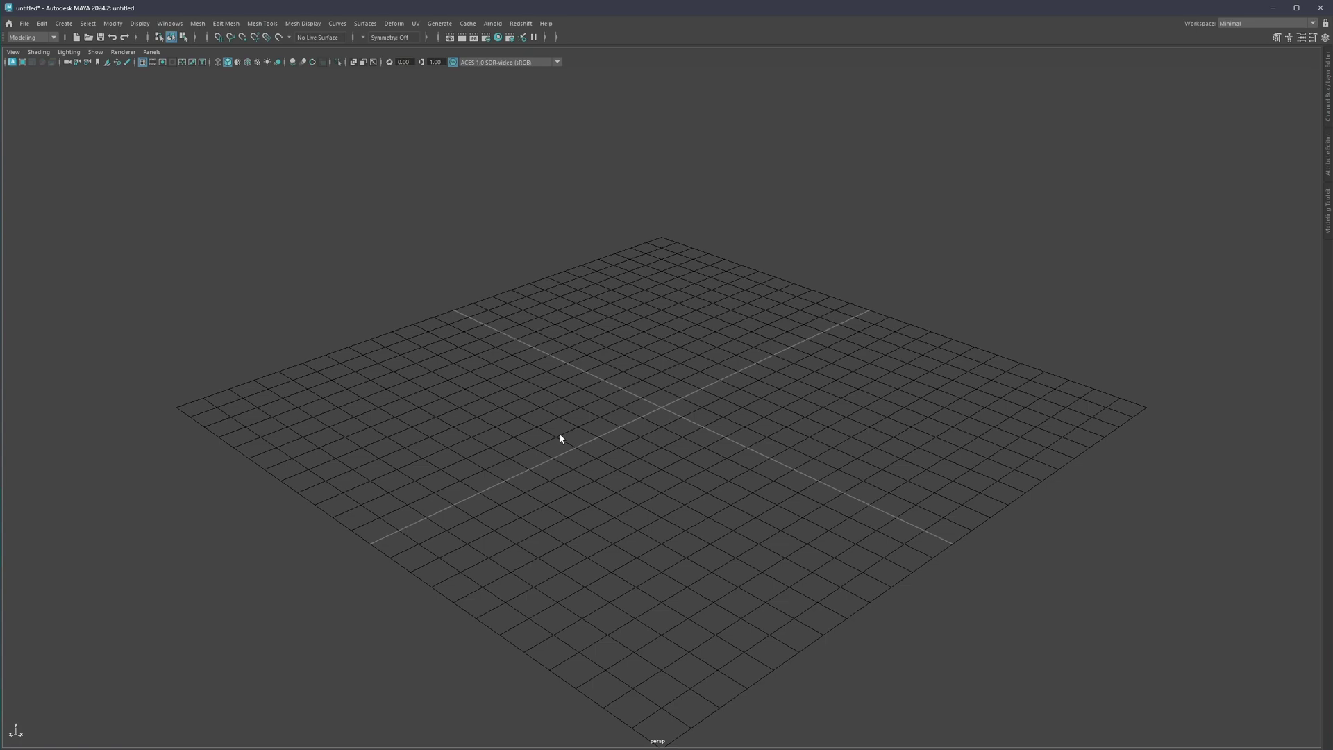
Choose the General workspace from the top-right Workspace list
click(1230, 23)
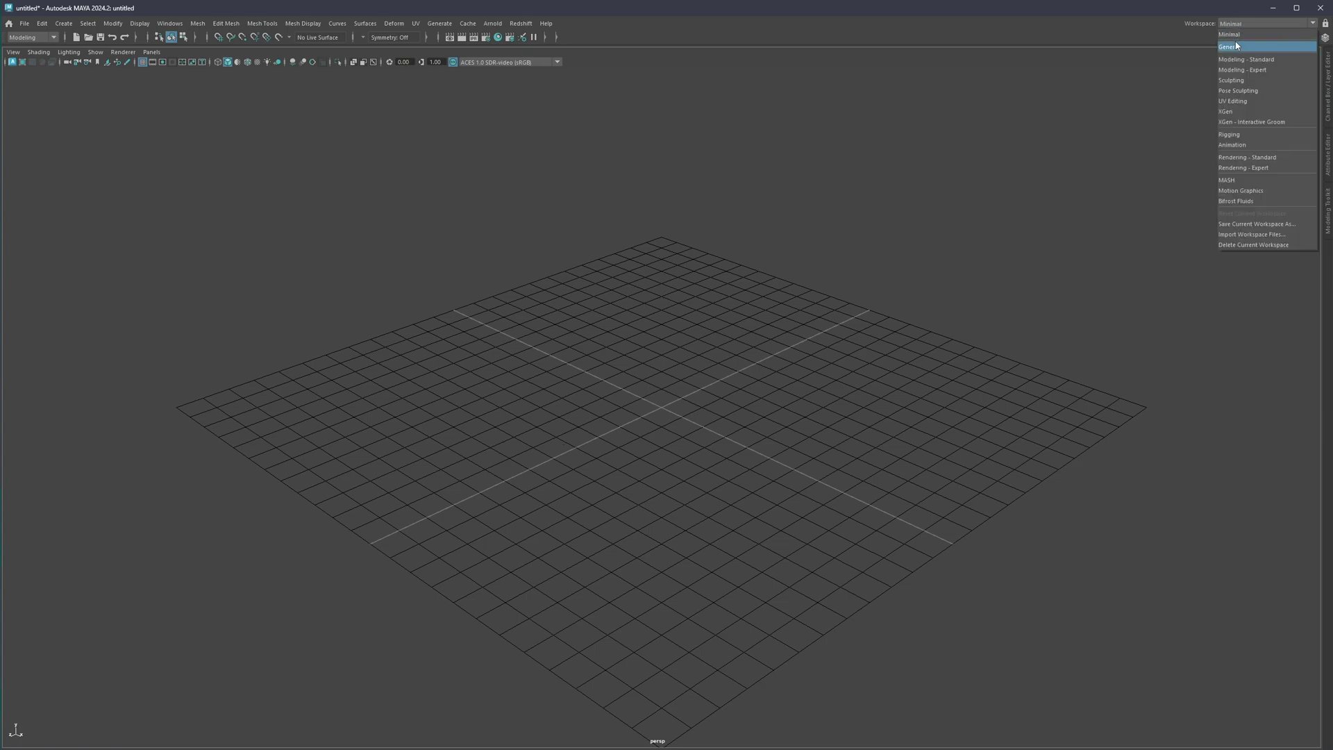
click(1235, 44)
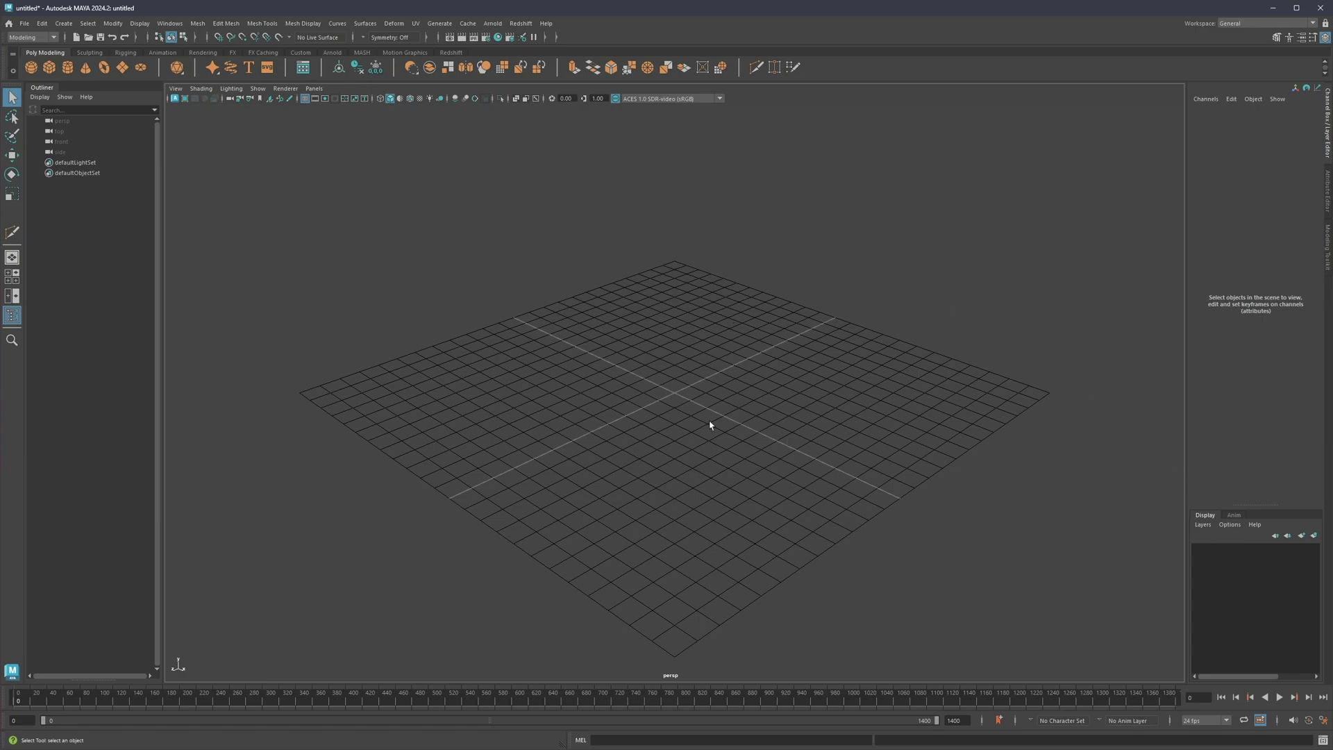
Tear off the Windows > UI Elements menu as a floating window
click(169, 23)
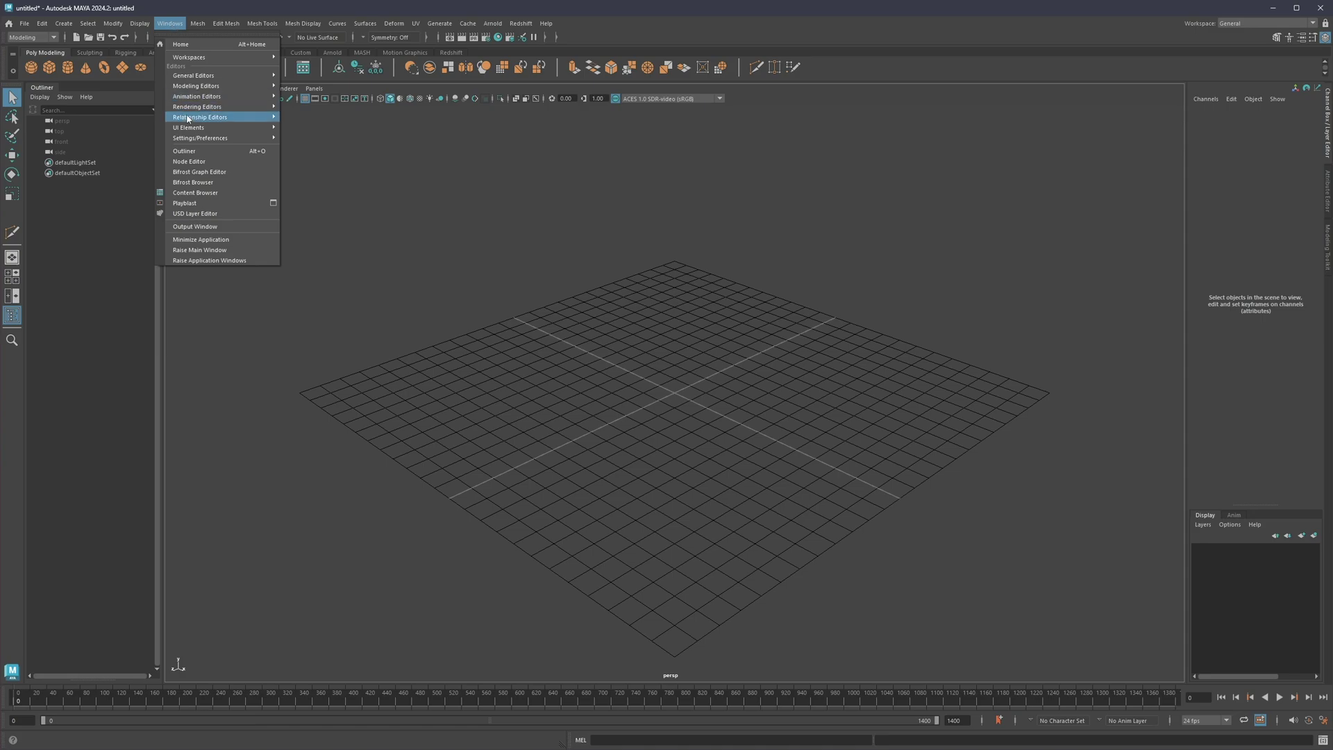
mouse_move(189, 129)
click(305, 118)
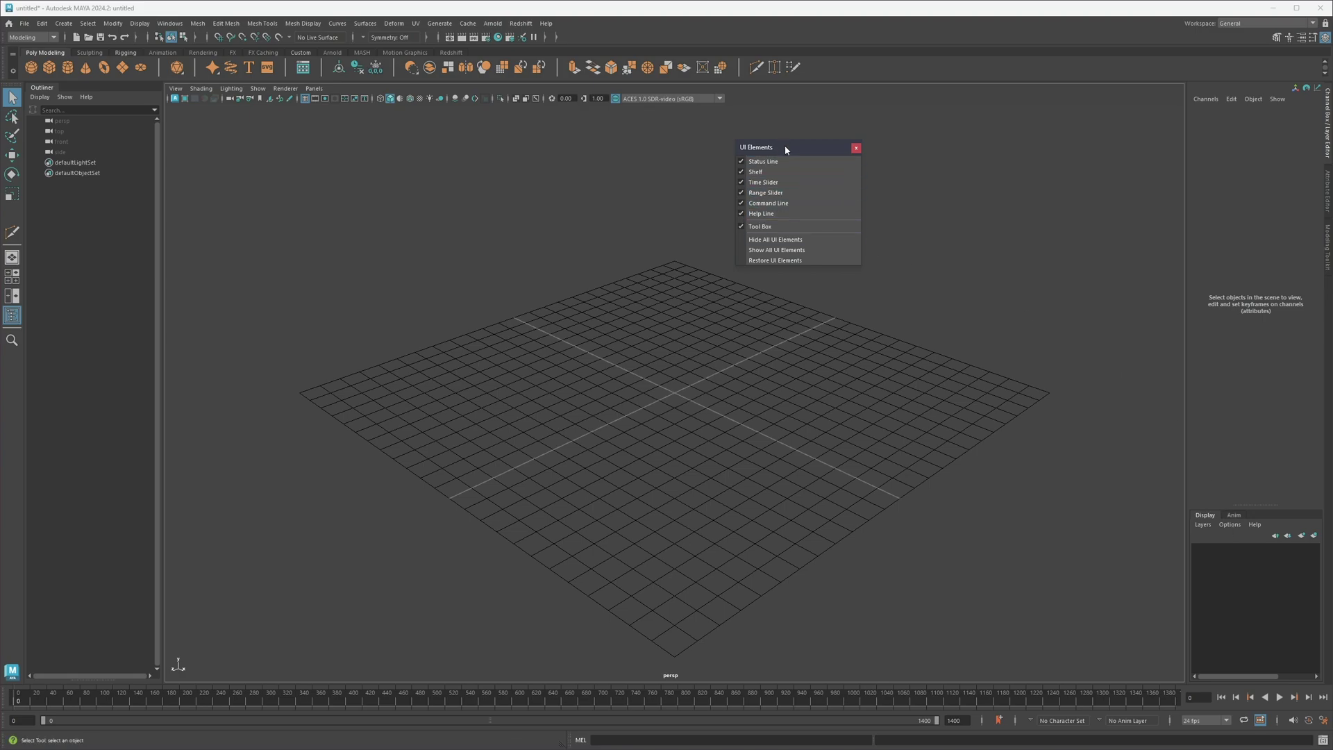
drag(789, 145, 669, 136)
click(737, 140)
click(169, 23)
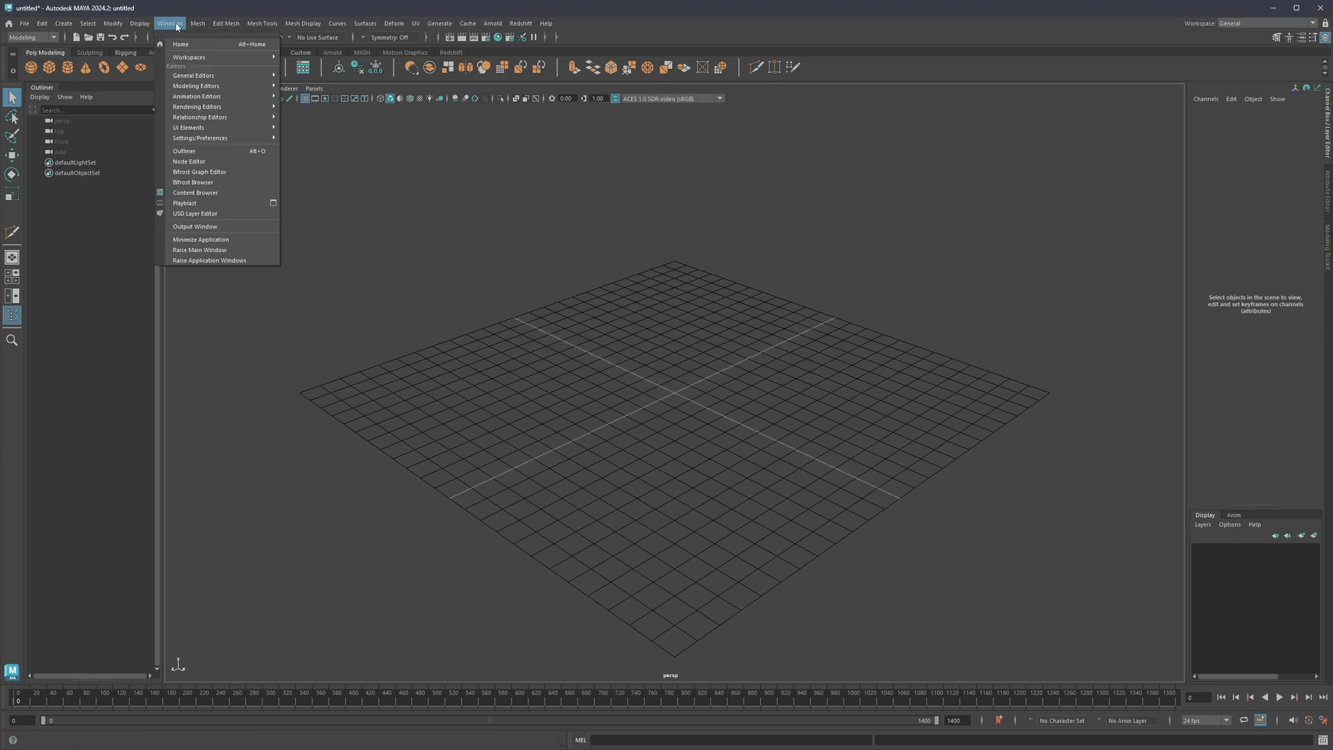
mouse_move(191, 129)
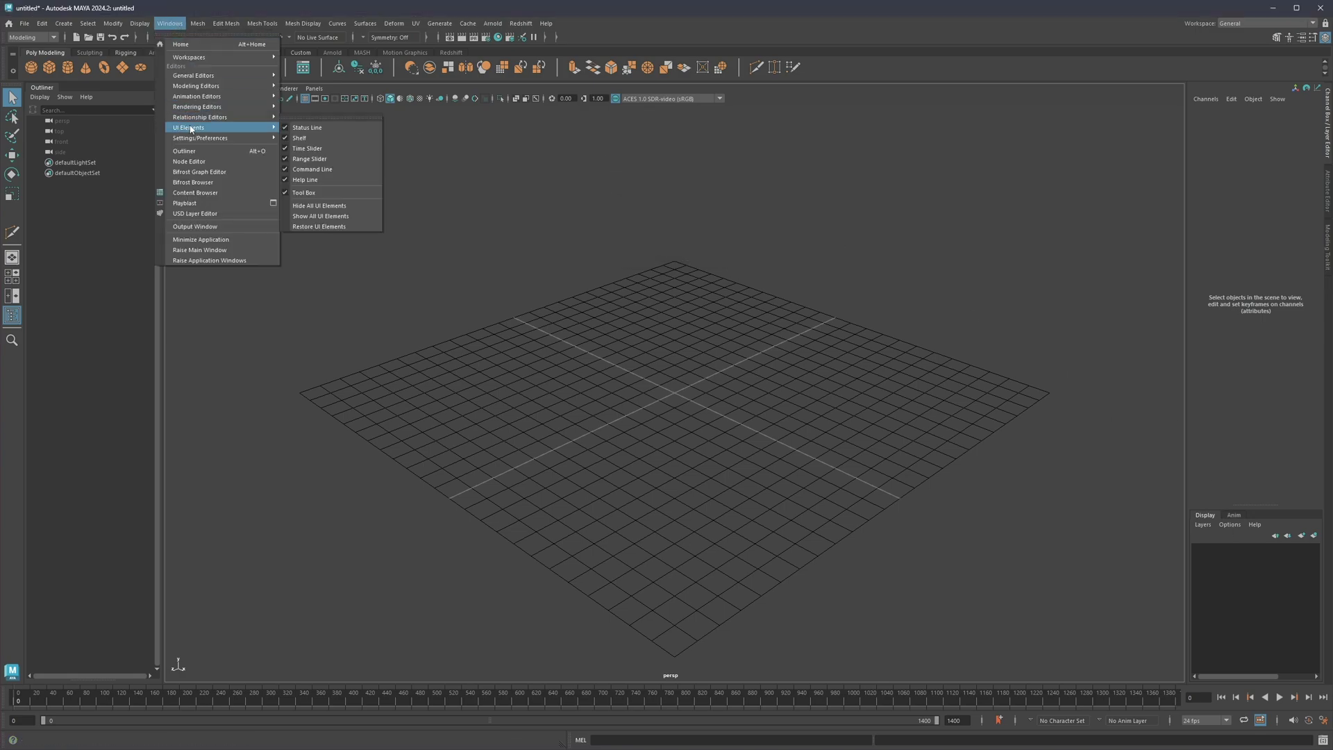
click(365, 117)
drag(389, 105, 830, 133)
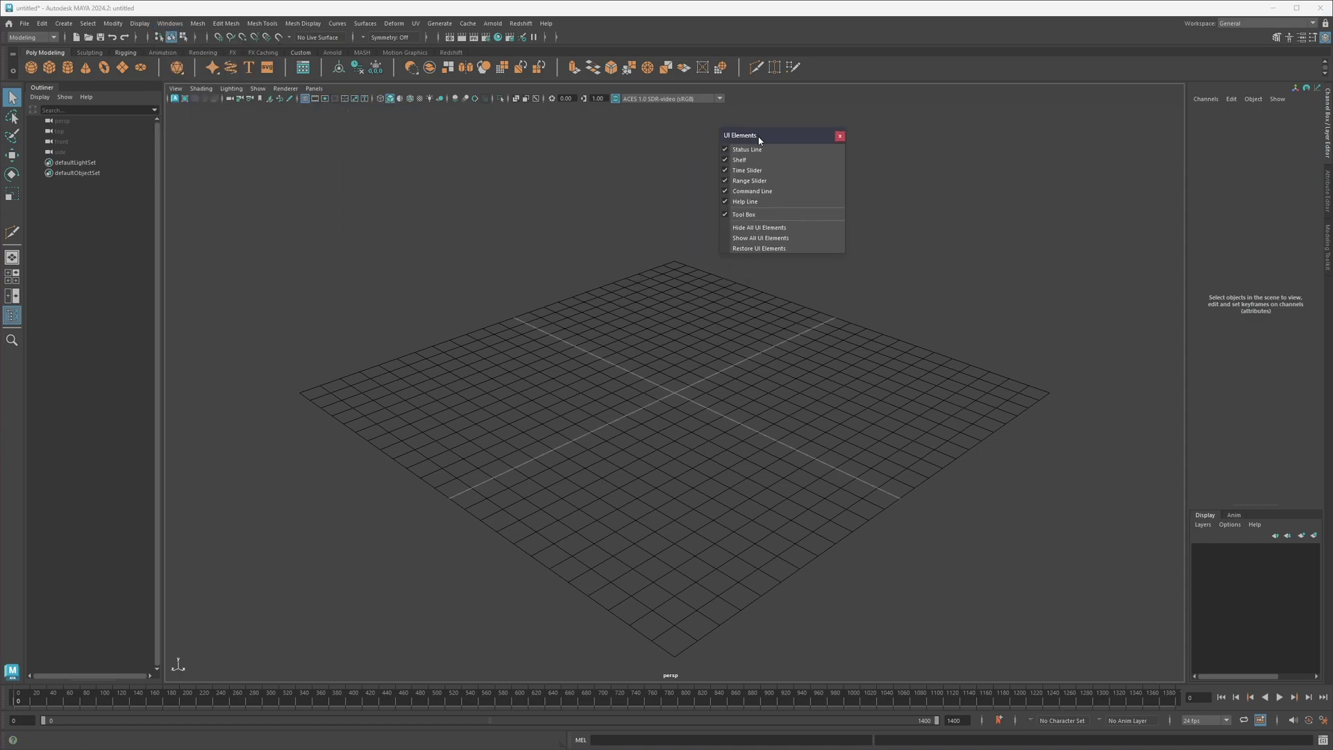
Hide Tool Box, Help Line, Command Line, Range Slider, Time Slider and Shelf, keeping Status Line
click(730, 215)
click(726, 201)
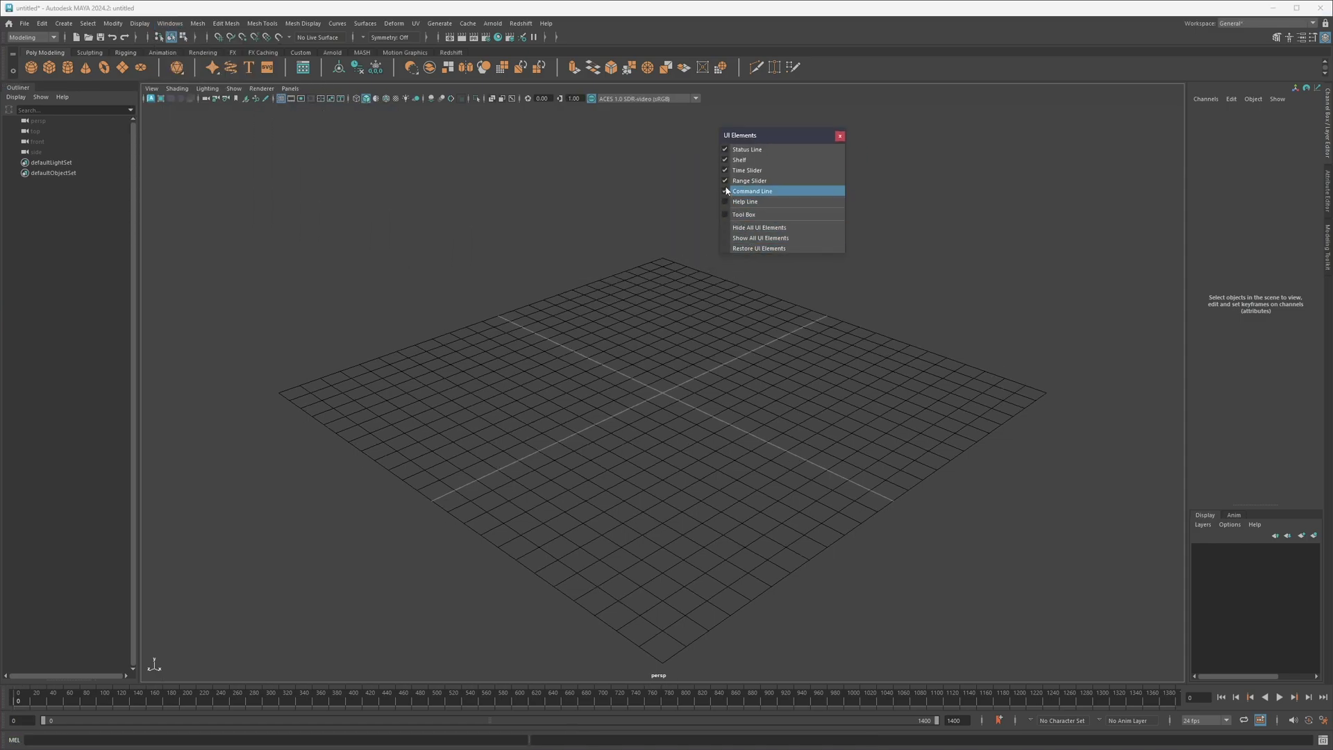
click(726, 191)
click(722, 181)
click(724, 170)
click(725, 161)
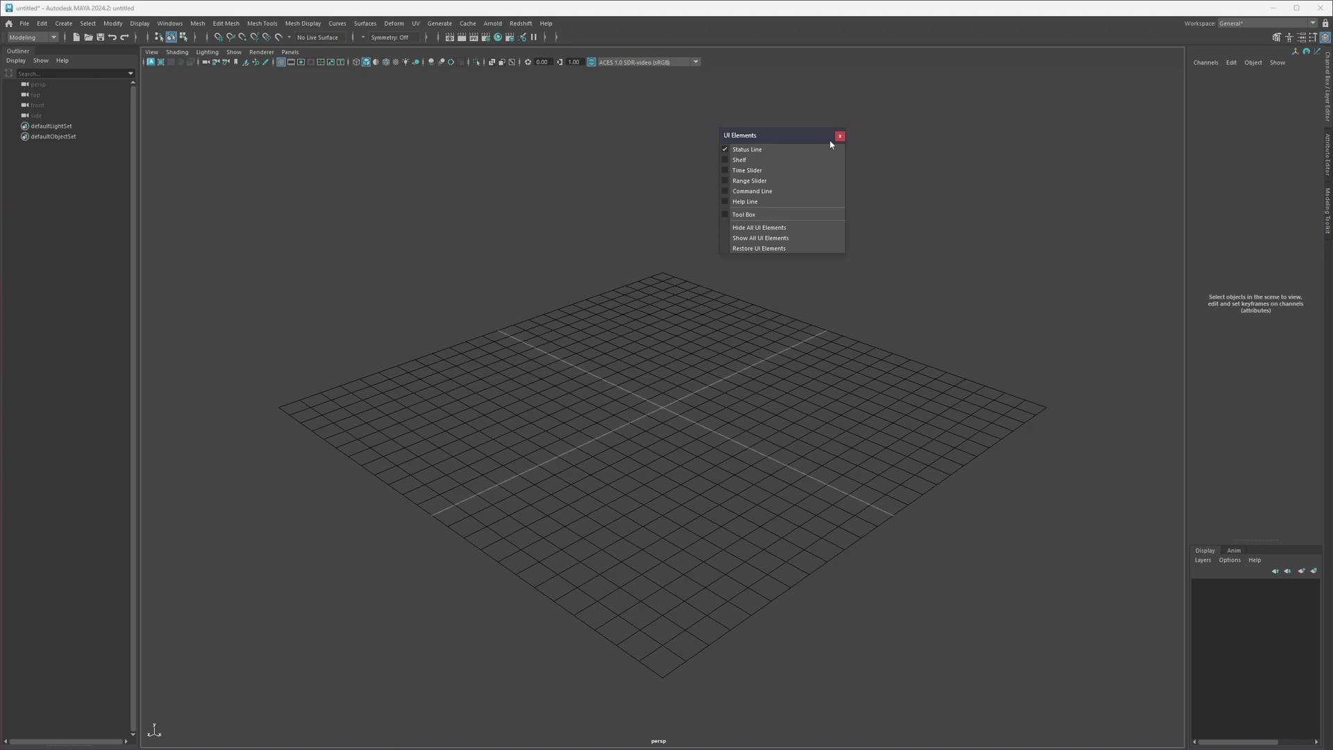
click(727, 150)
click(726, 149)
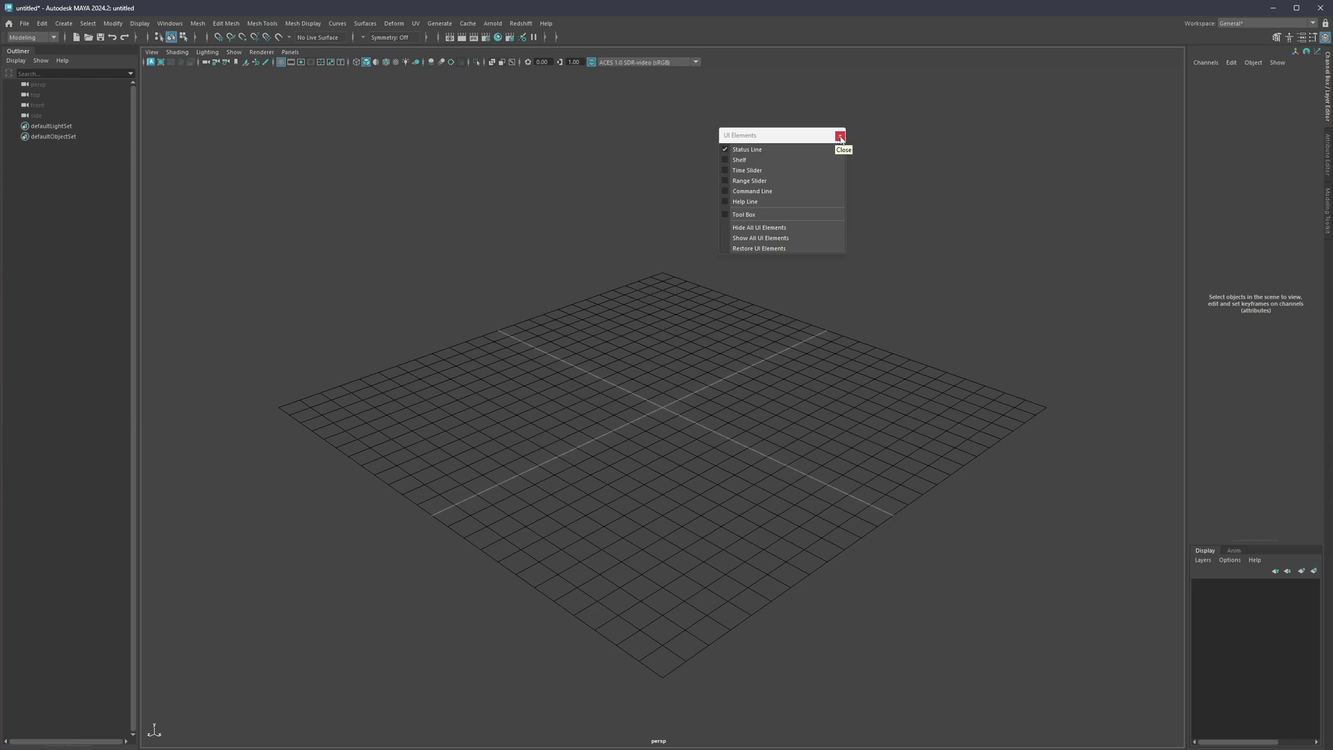
click(839, 136)
Float and close the Outliner, then collapse the Channel Box/Layer Editor panel
drag(18, 50, 771, 135)
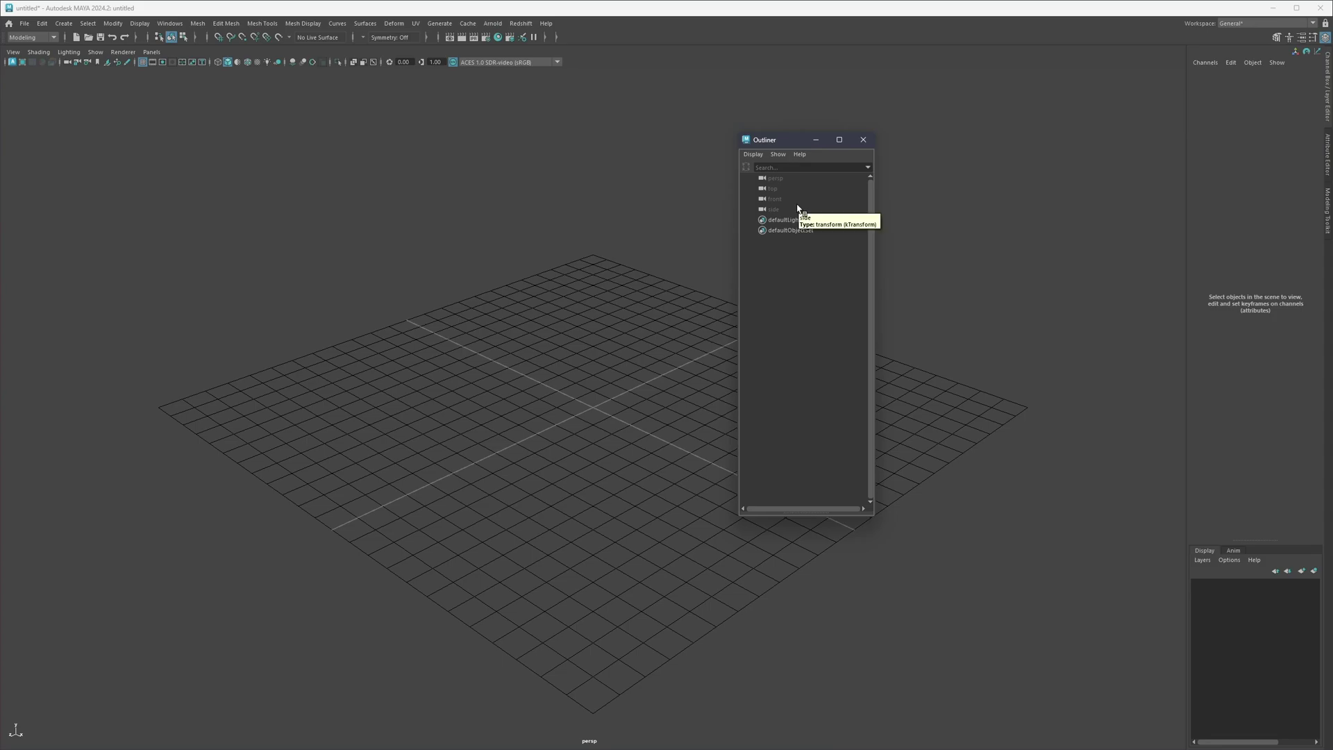
click(869, 146)
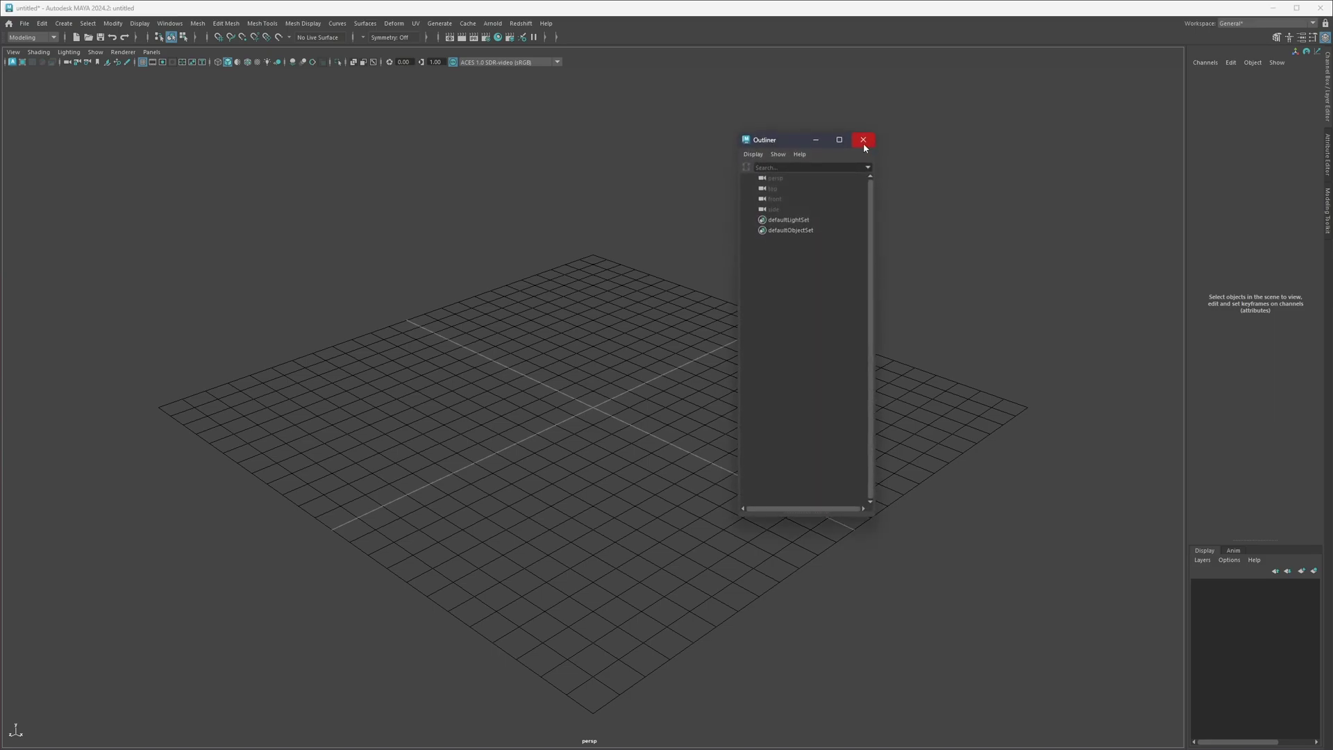
click(864, 143)
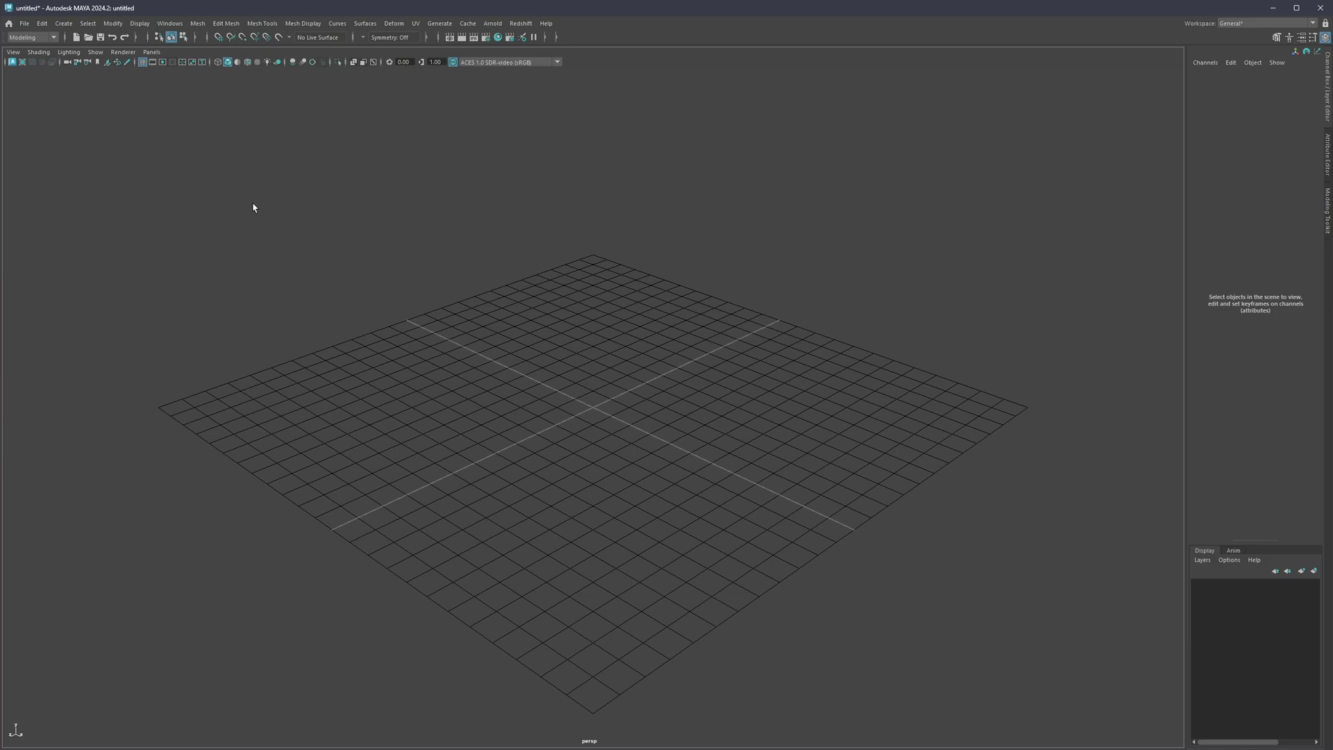
click(1328, 104)
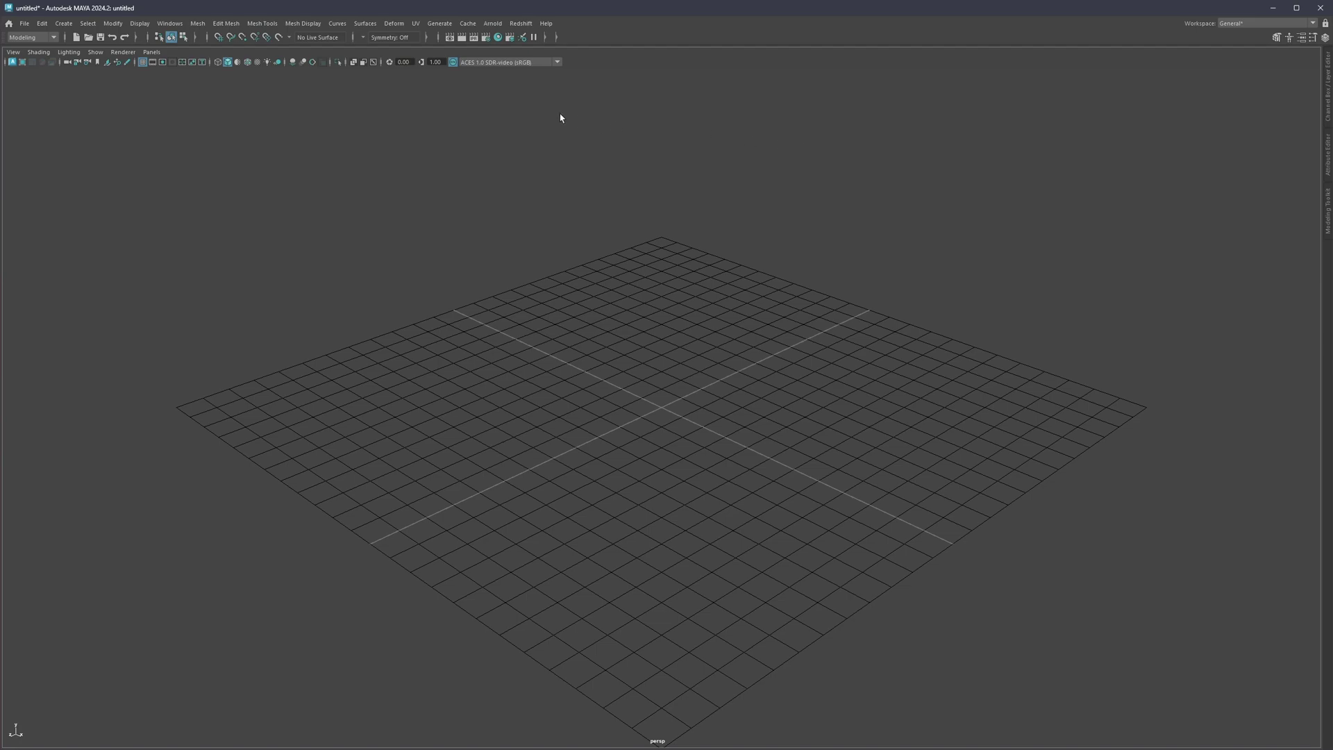
click(1249, 25)
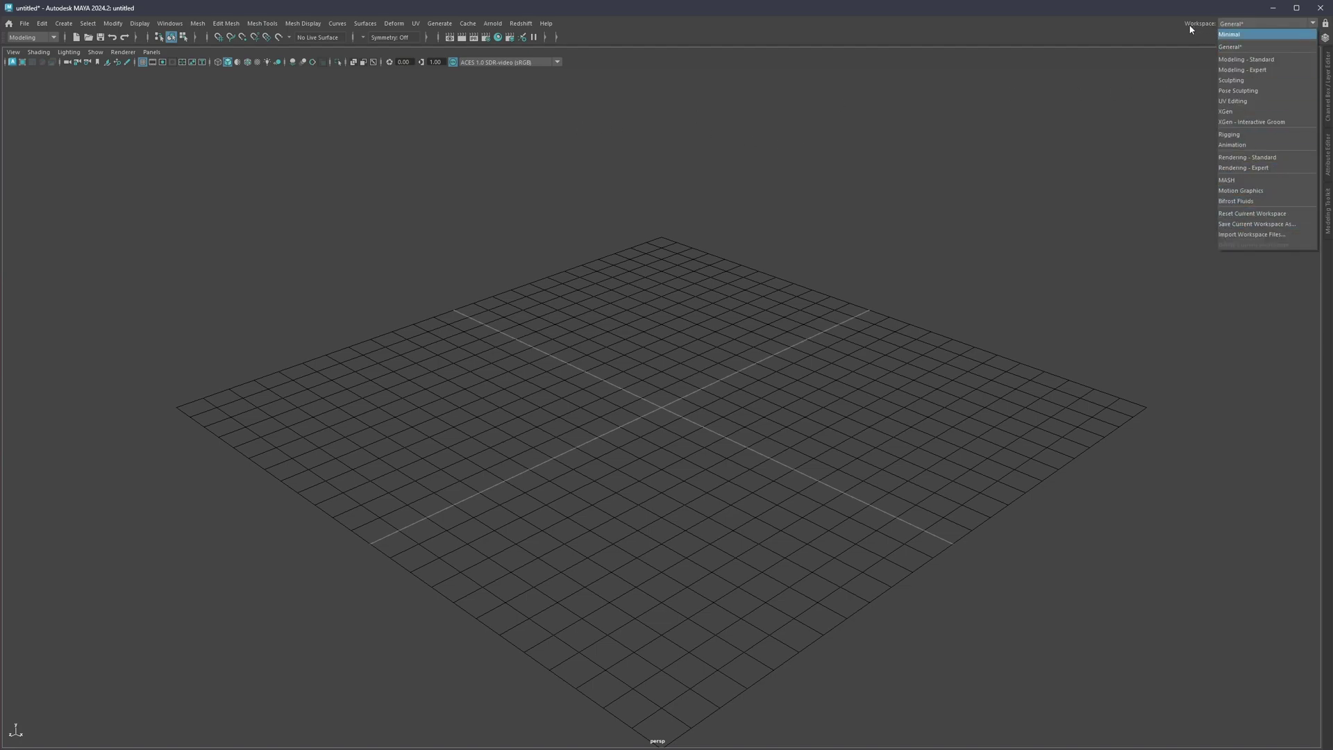
click(1240, 225)
drag(658, 353, 696, 330)
click(741, 372)
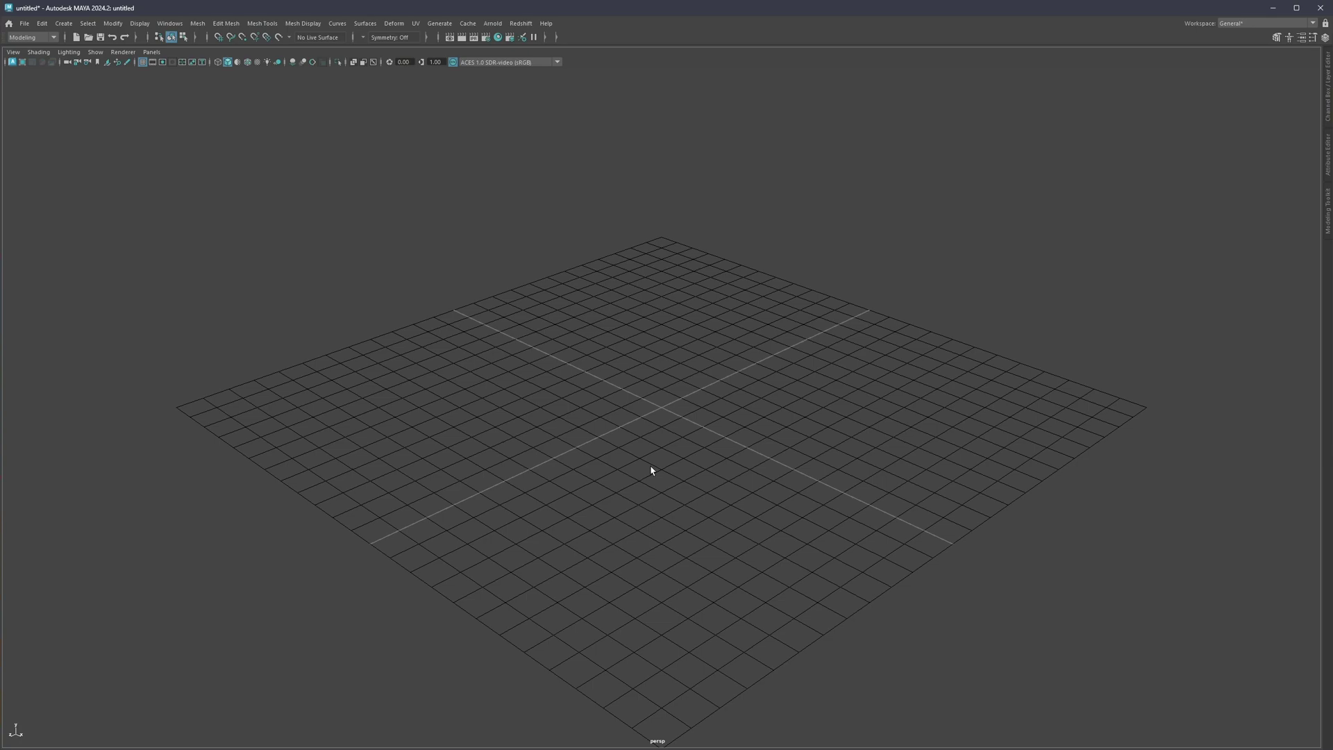
key(g)
key(ctrl+shift+g)
key(ctrl+shift+g)
key(ctrl+shift+g)
In Display > Grid options, try orange, then apply a muted grey Axes colour
click(170, 23)
mouse_move(138, 24)
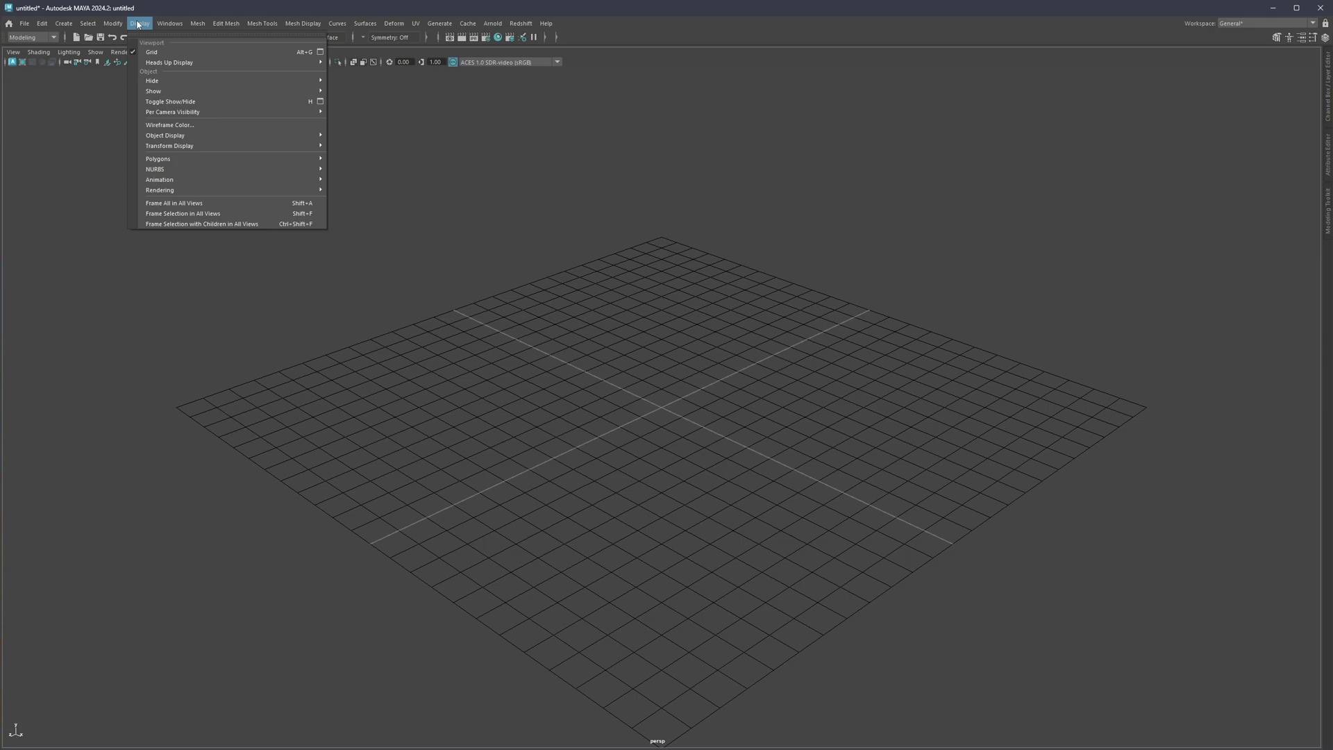
click(320, 53)
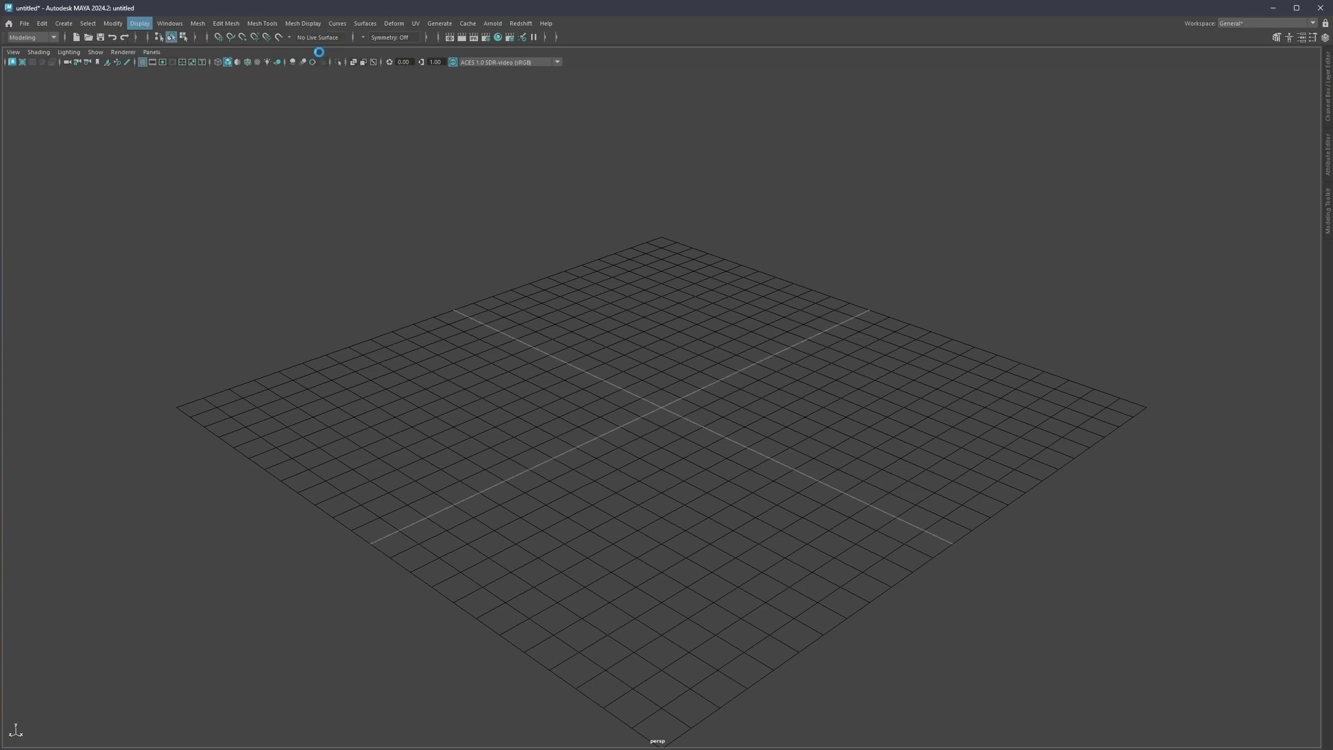
drag(646, 175, 644, 178)
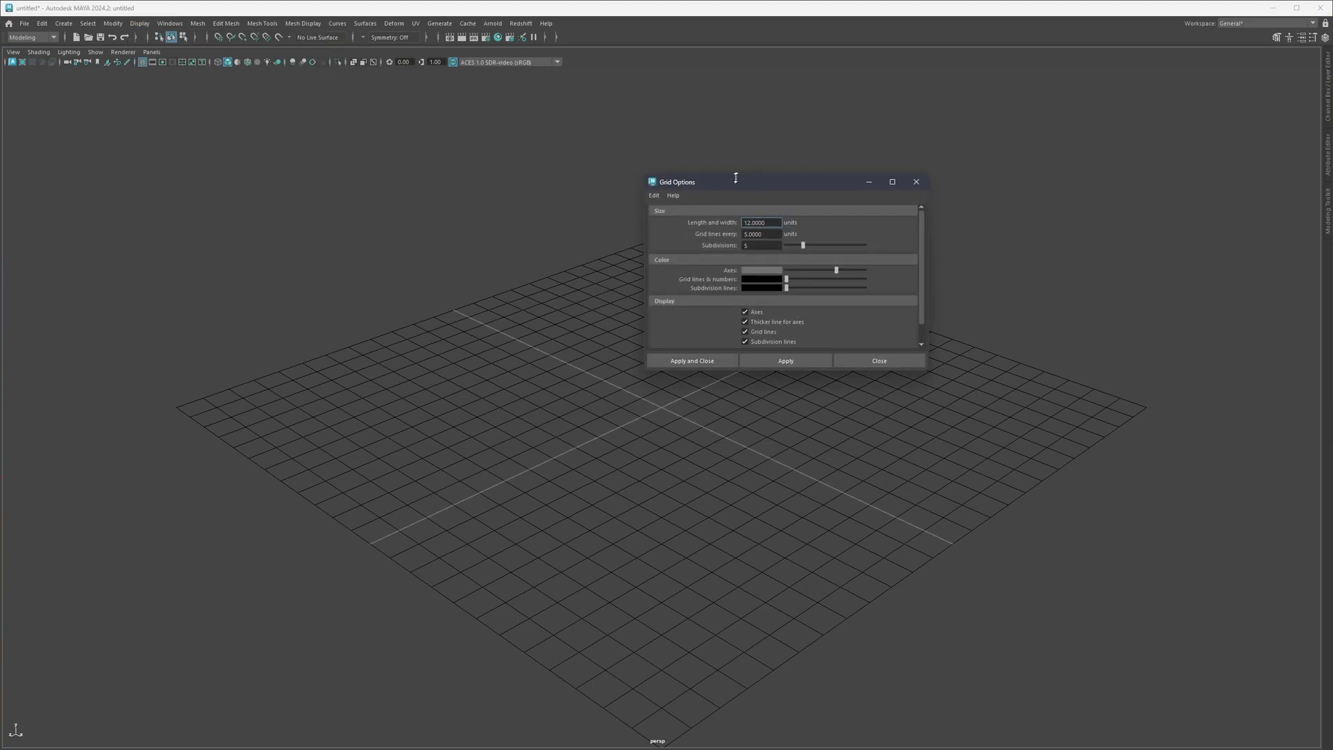
drag(736, 178, 639, 170)
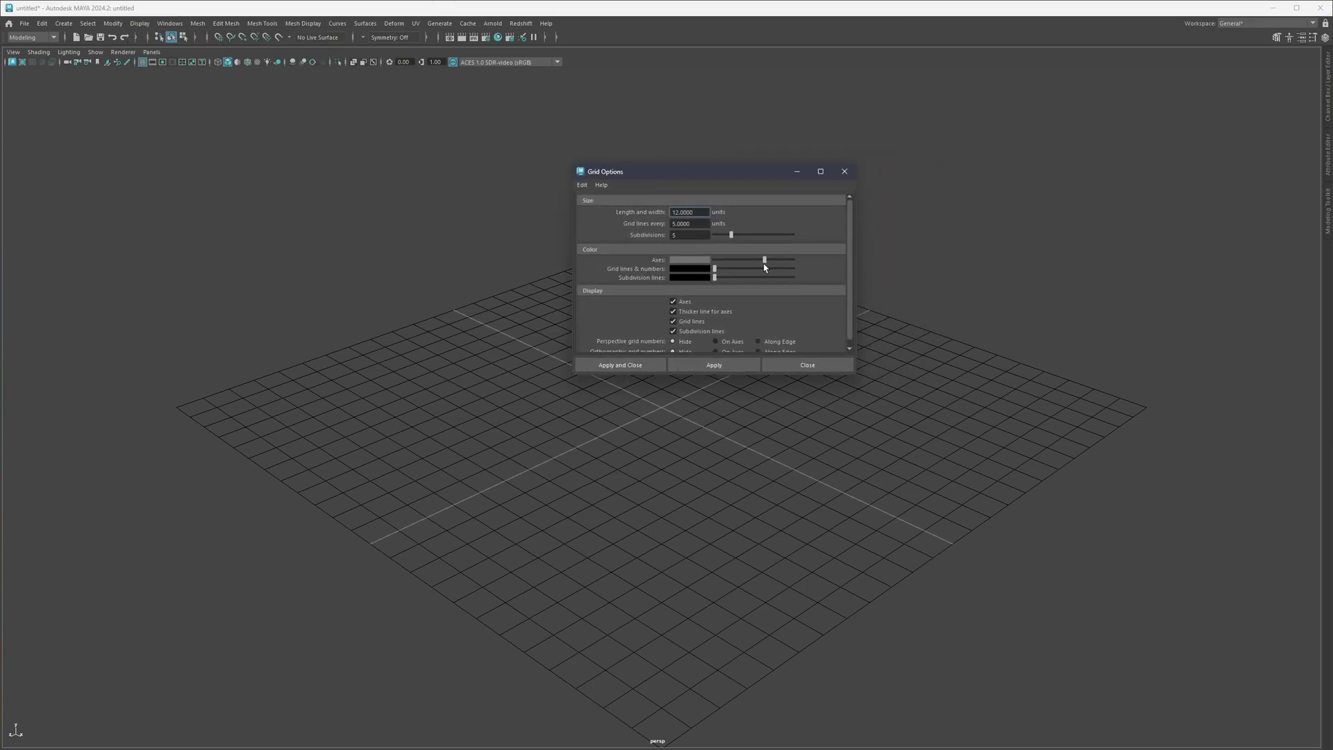
drag(764, 268, 771, 263)
click(714, 365)
drag(771, 261, 776, 261)
drag(775, 261, 761, 259)
click(702, 370)
click(808, 365)
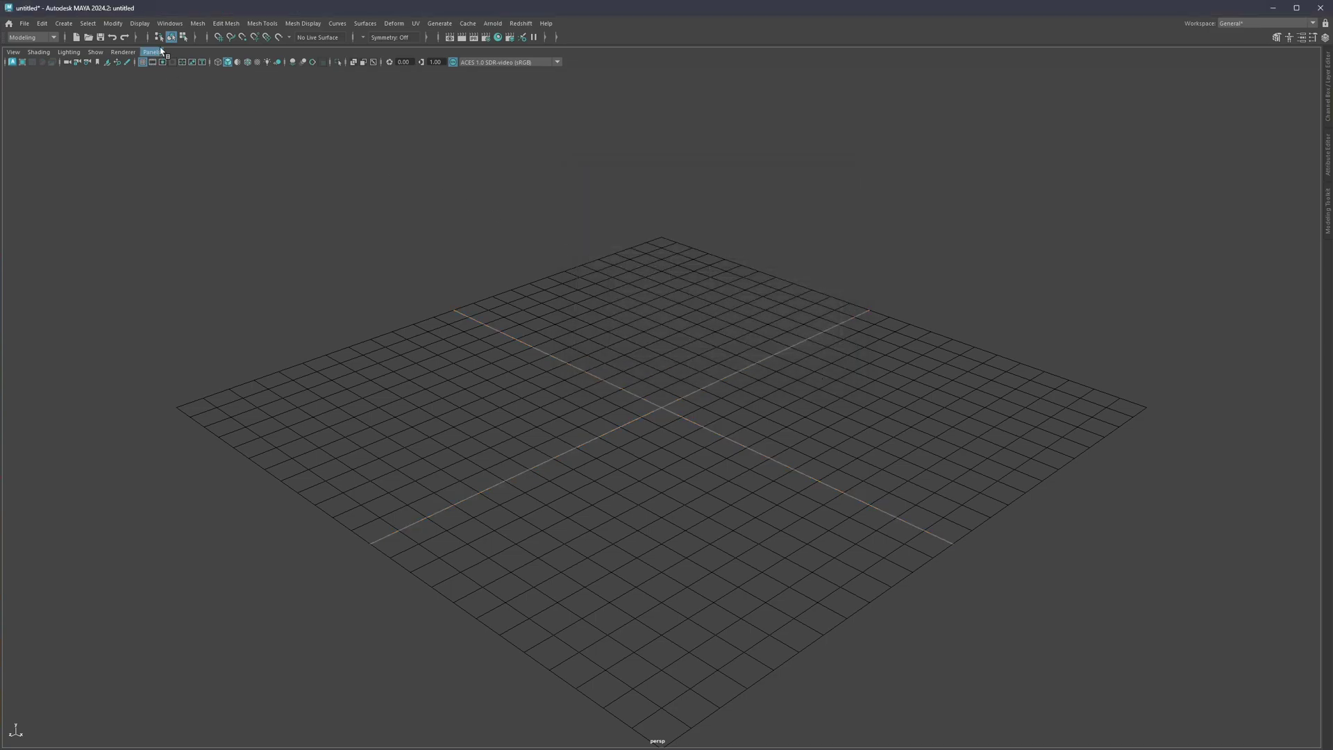
Open Color Settings and browse the Active General, Objects, Components, Deformers and Manipulators groups
click(169, 22)
mouse_move(211, 138)
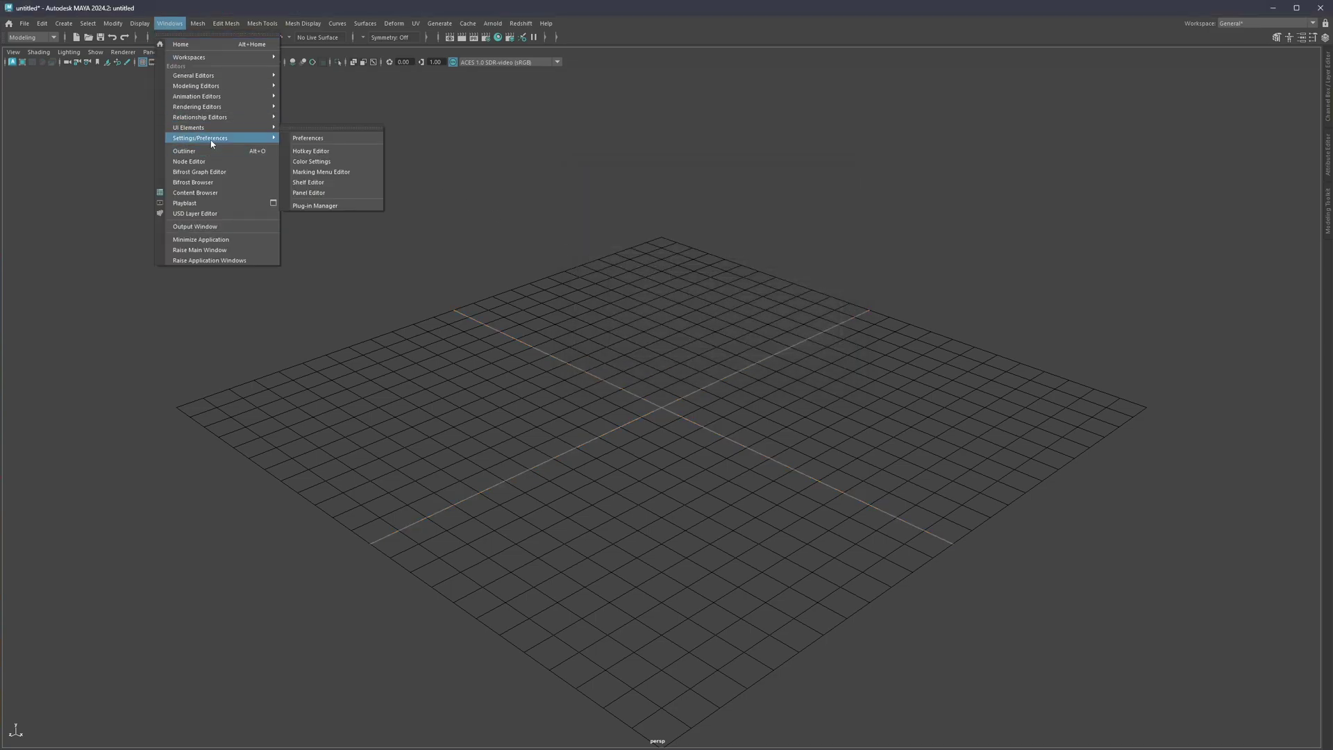
click(326, 164)
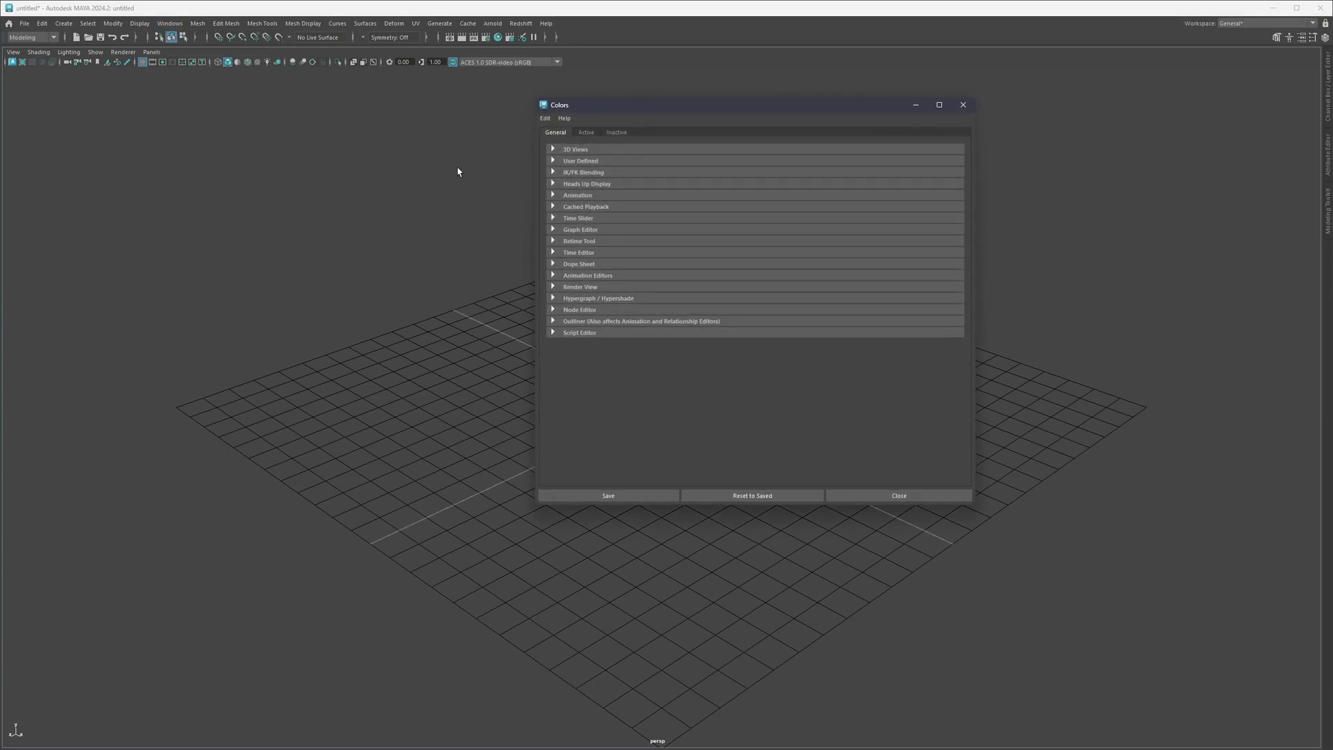
drag(643, 104, 573, 143)
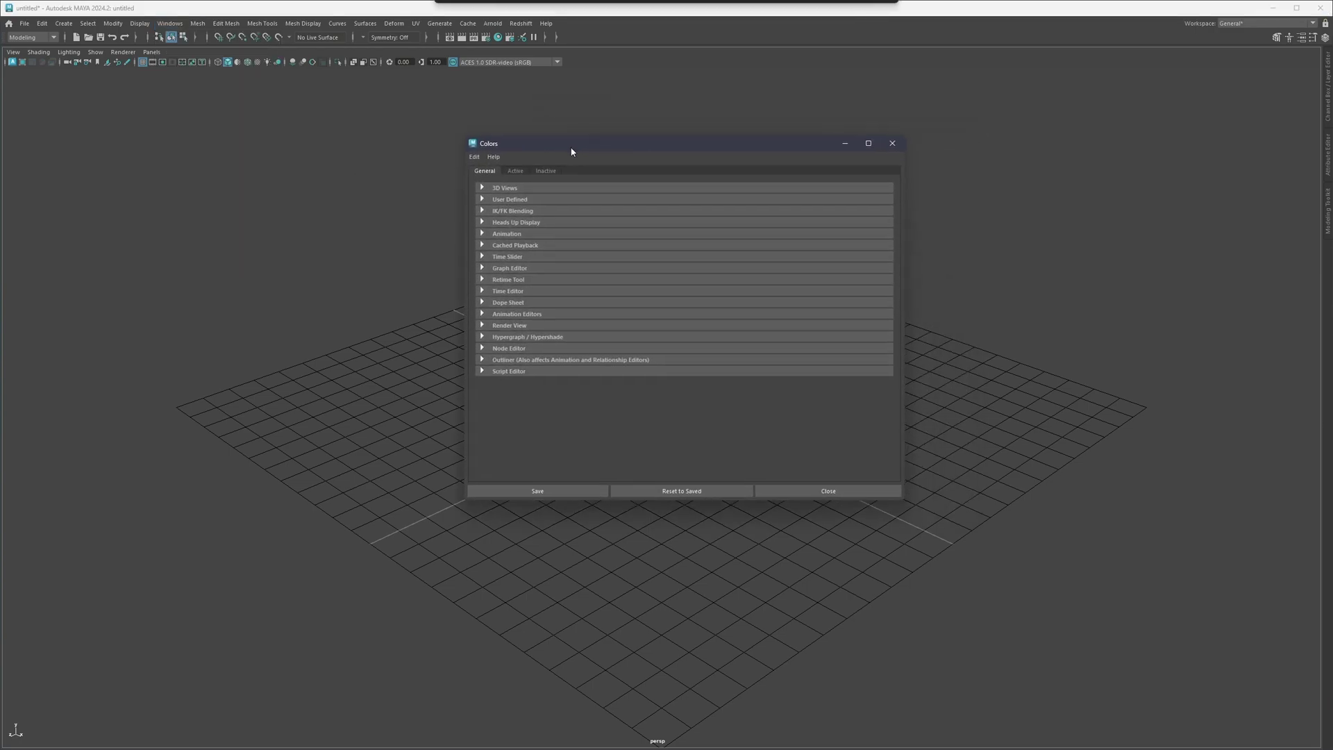
click(516, 169)
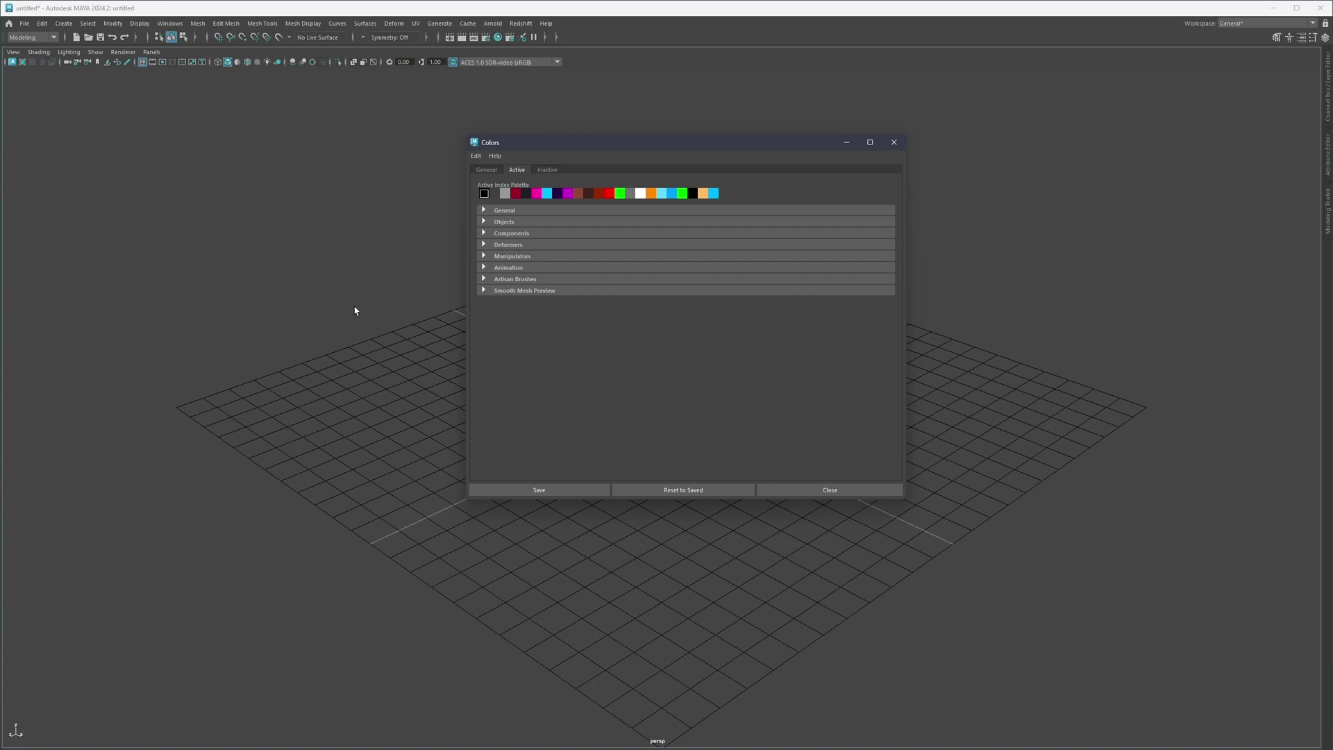
click(484, 210)
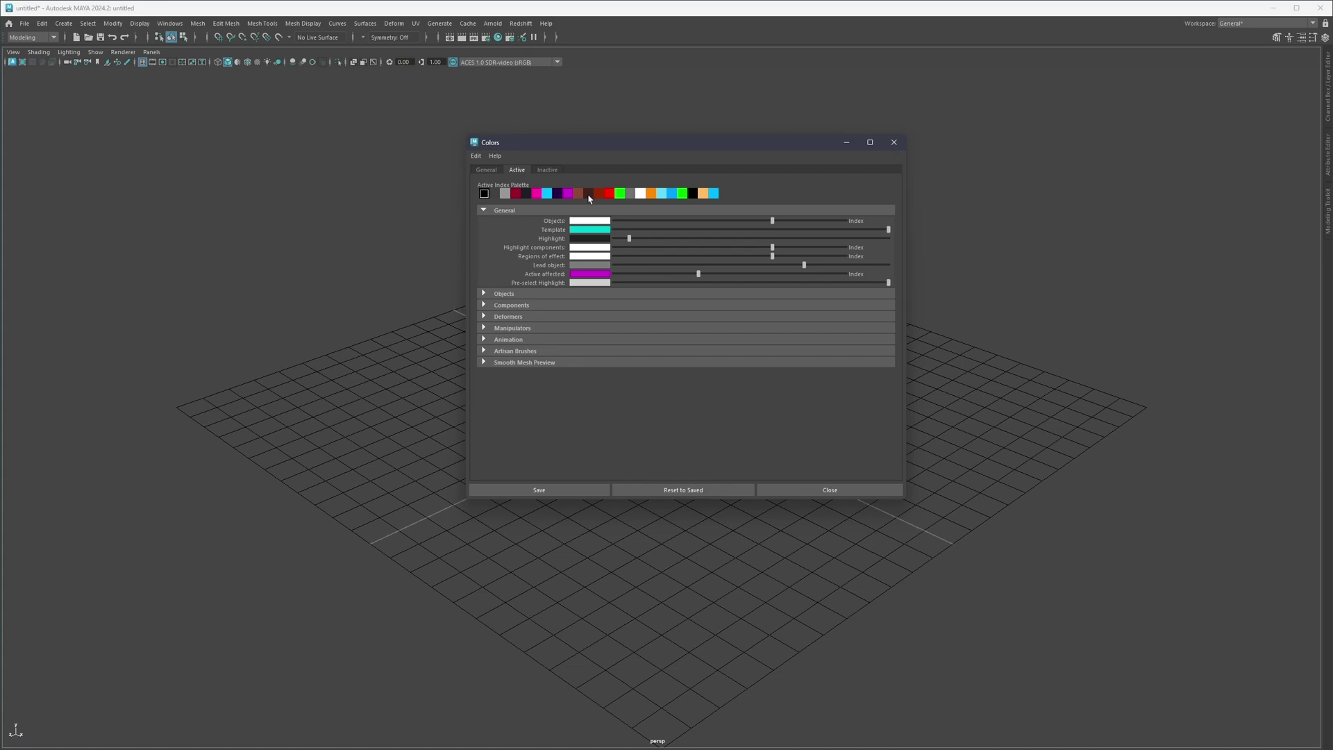
click(505, 293)
click(506, 294)
click(508, 308)
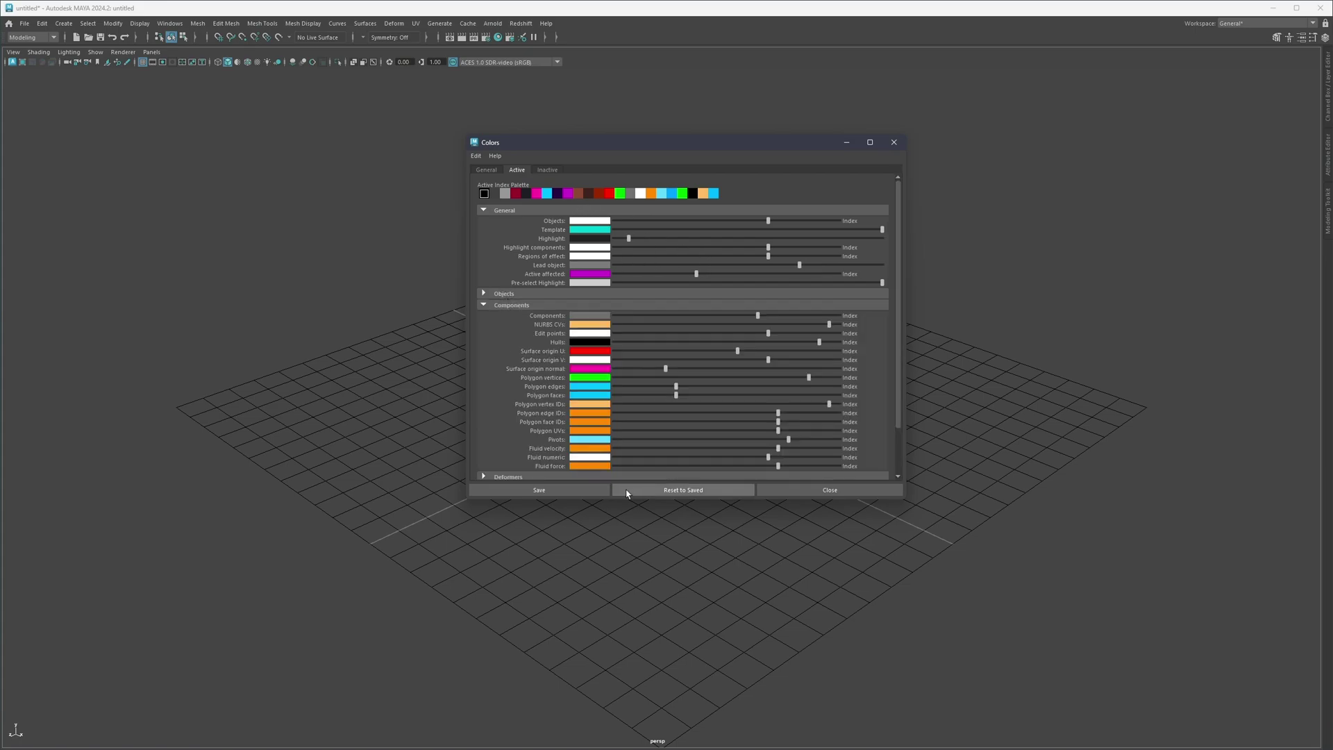
drag(622, 495, 614, 653)
drag(642, 146, 641, 101)
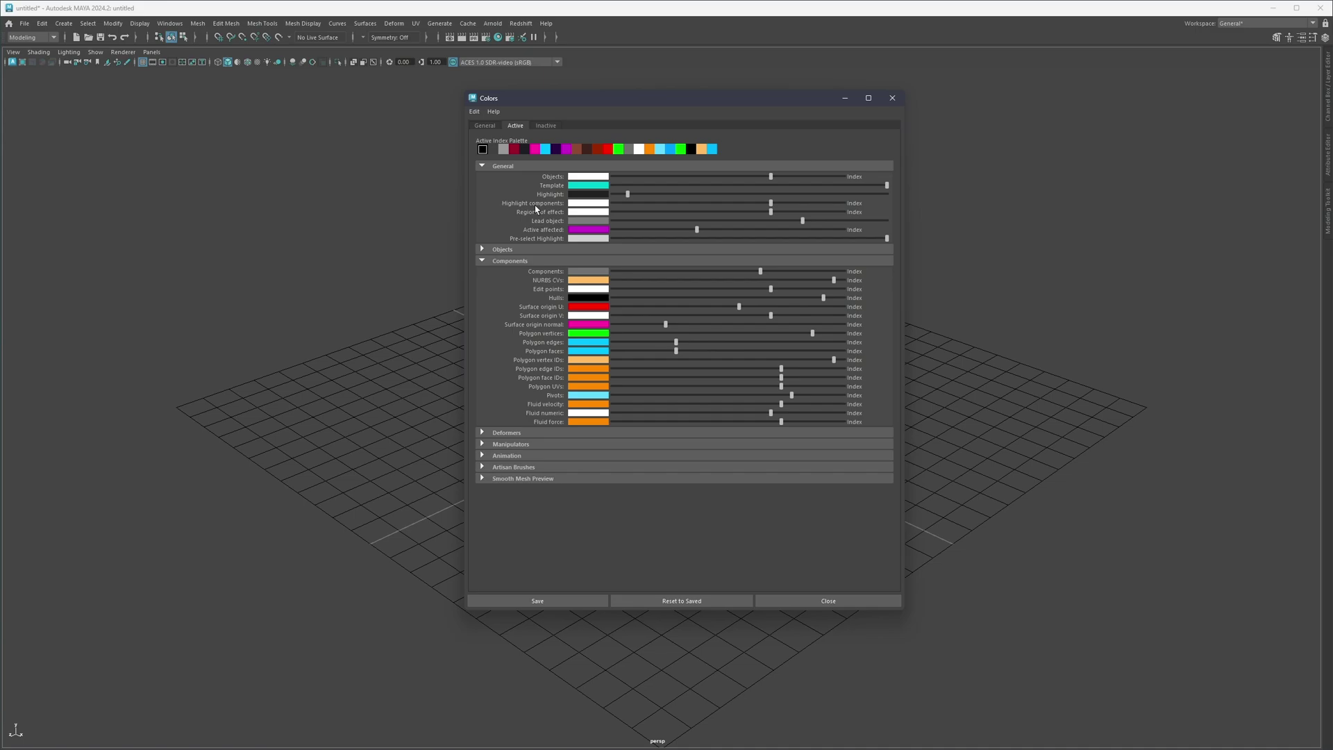
click(507, 262)
click(497, 273)
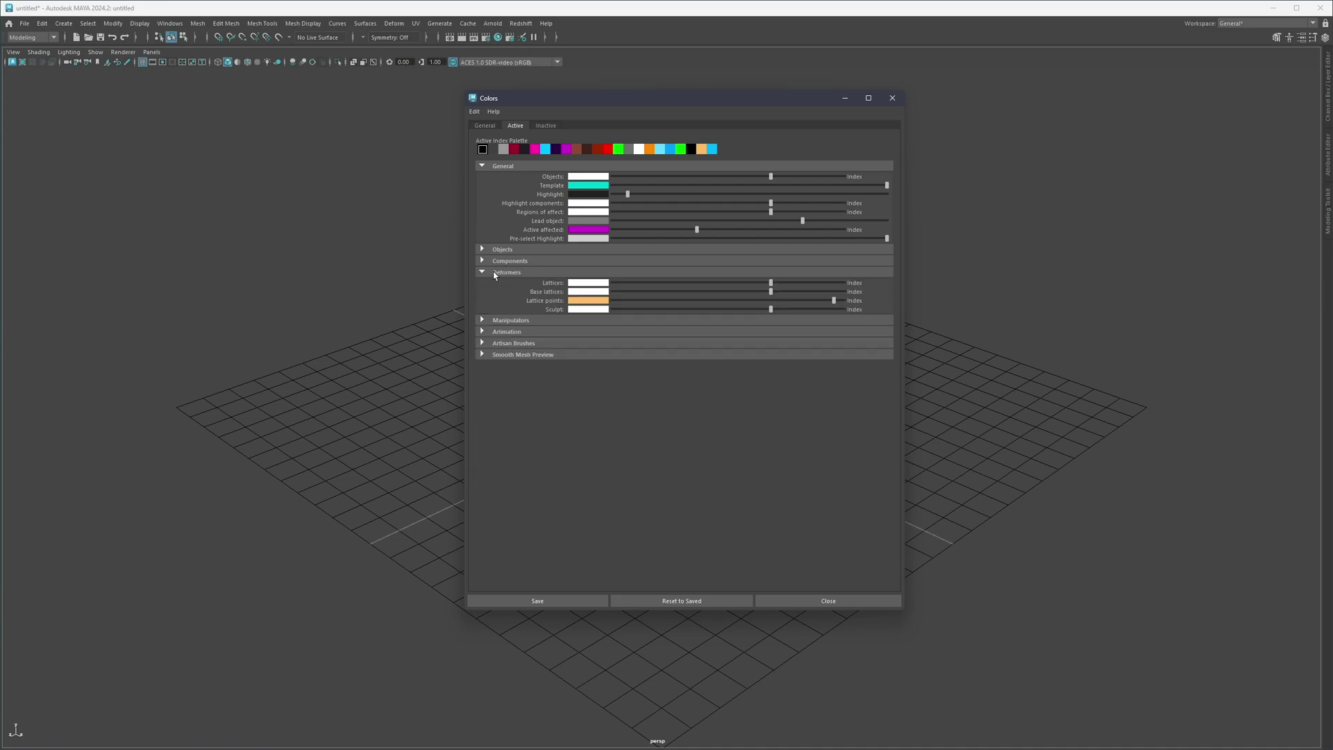
click(497, 274)
click(497, 284)
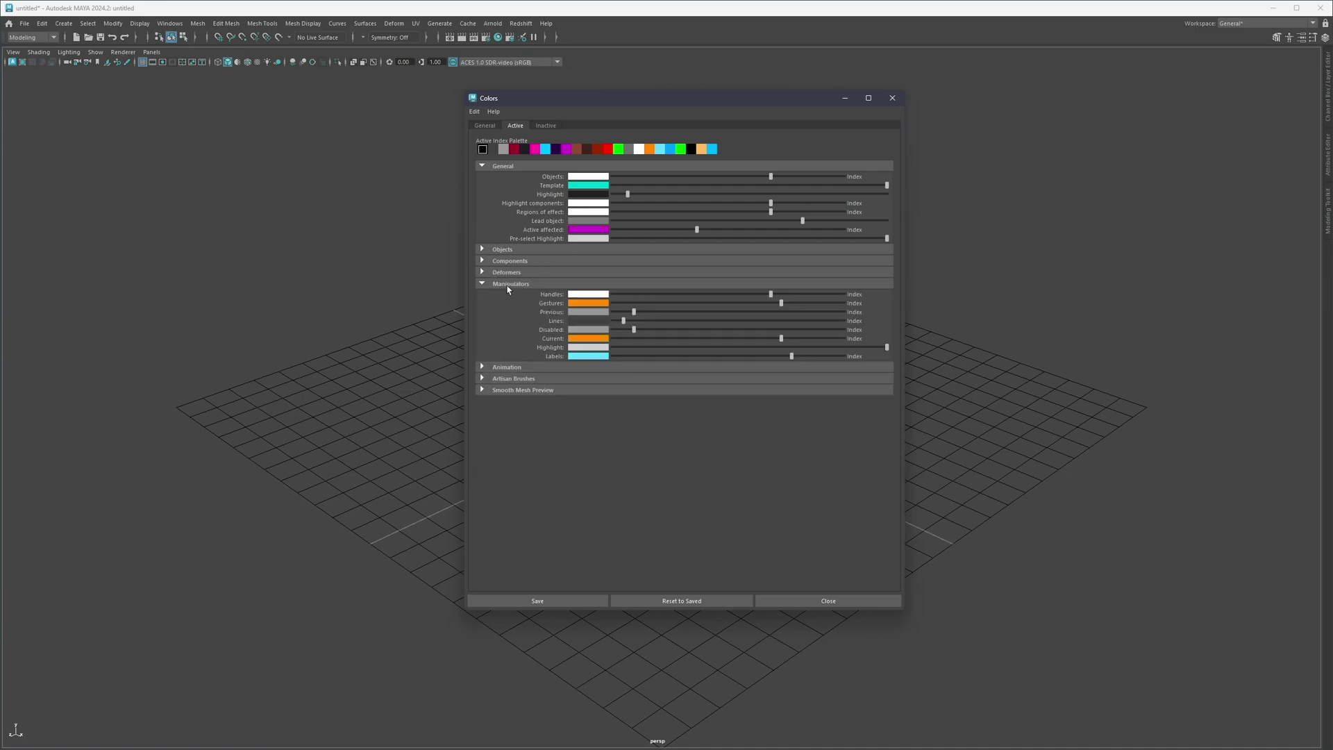
click(509, 286)
Browse the Inactive General, Modeling, Objects and Components groups, then close the Colors window
click(545, 127)
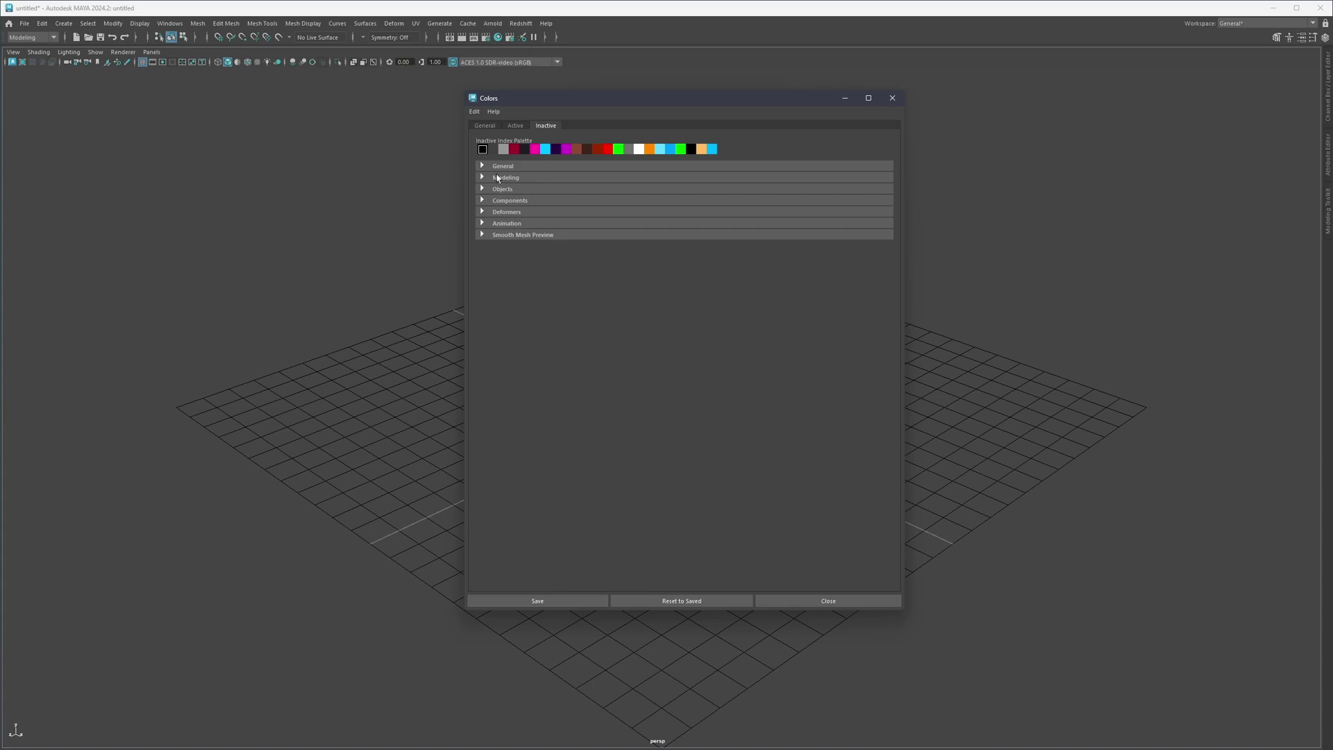
click(498, 167)
click(501, 232)
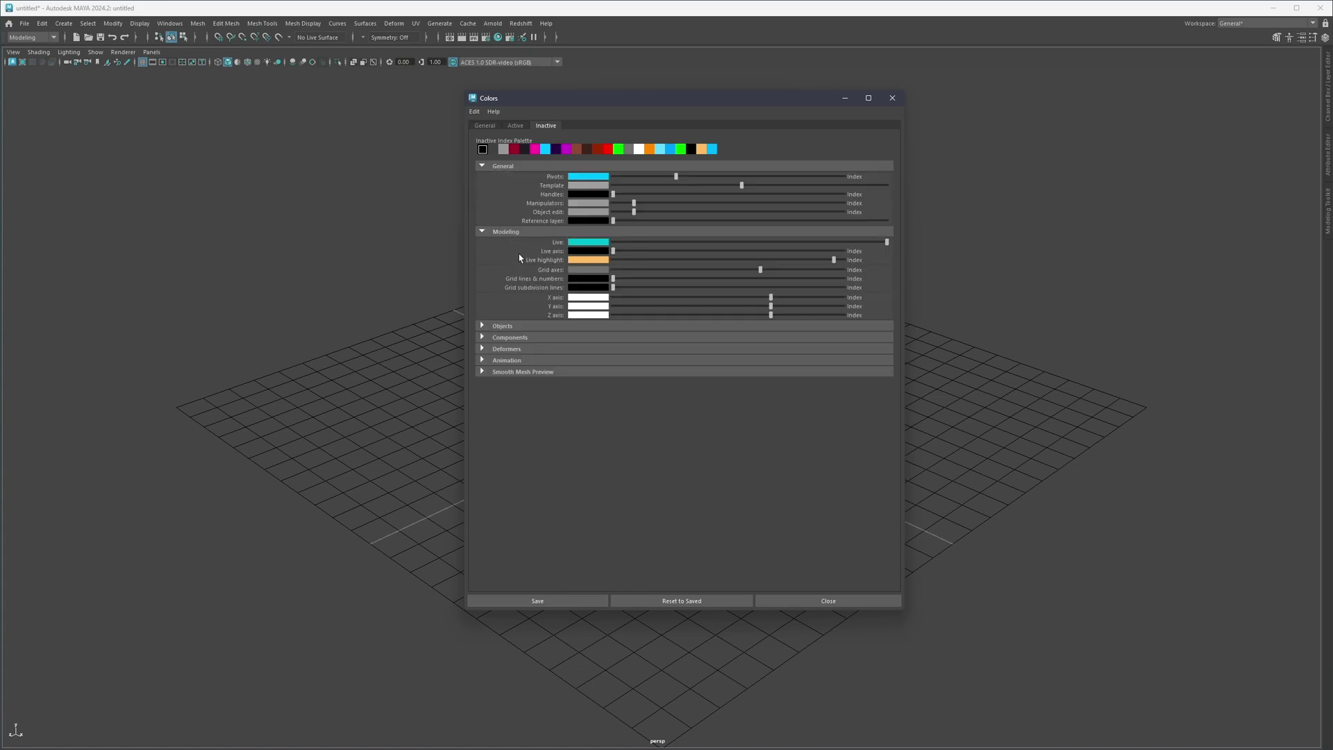
click(505, 327)
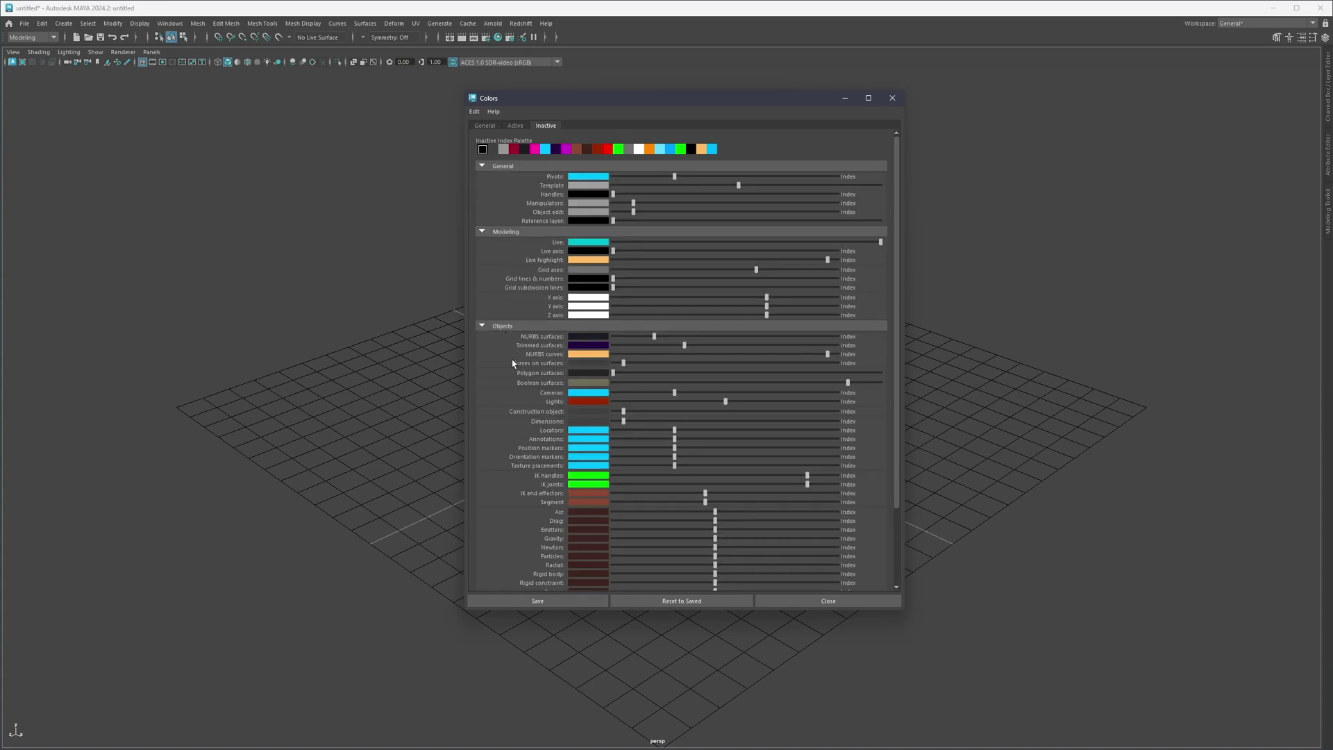
click(513, 324)
click(517, 338)
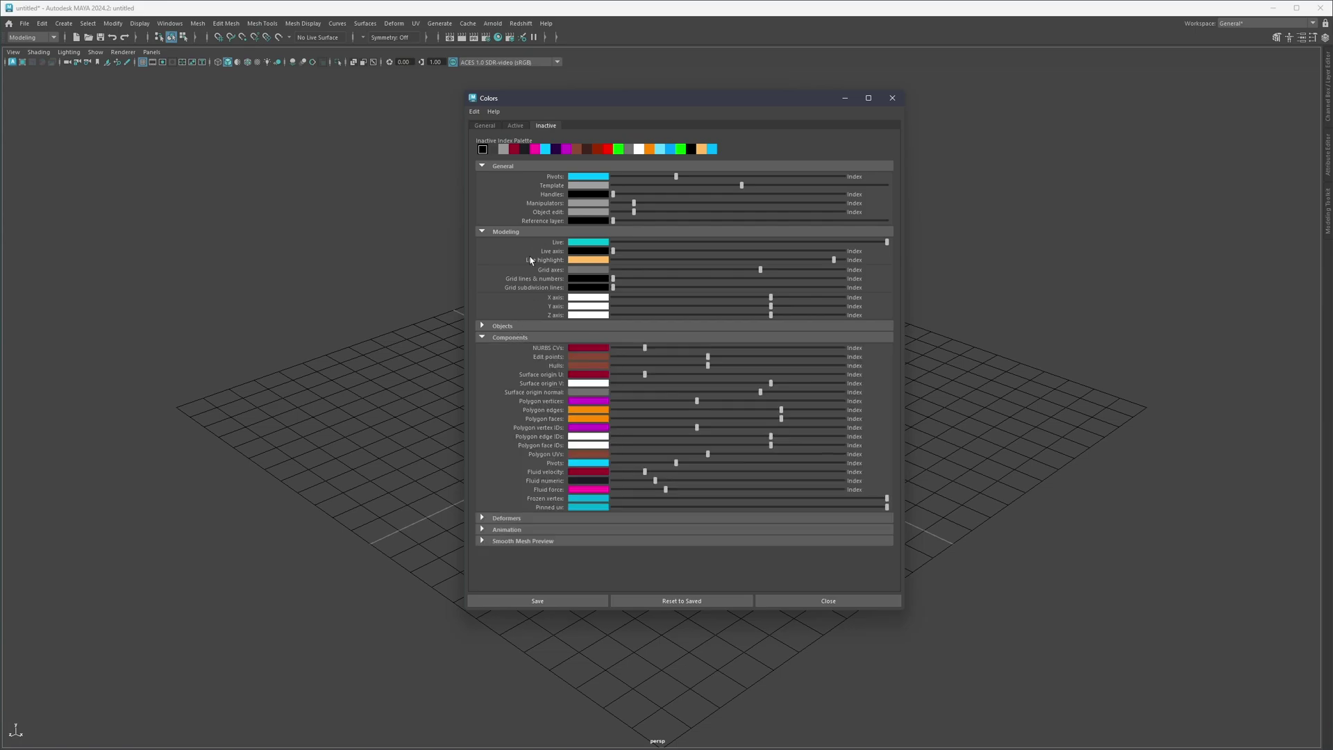
click(499, 338)
click(503, 232)
click(505, 166)
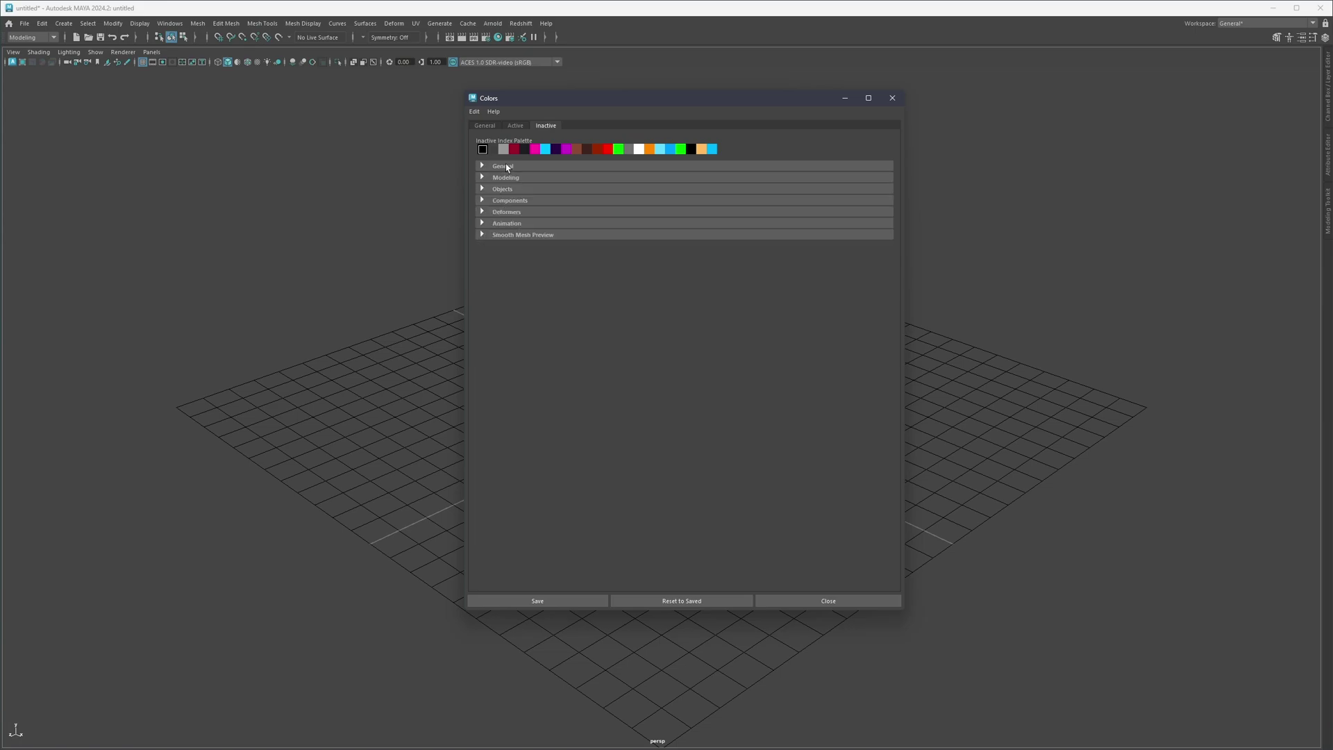
click(889, 100)
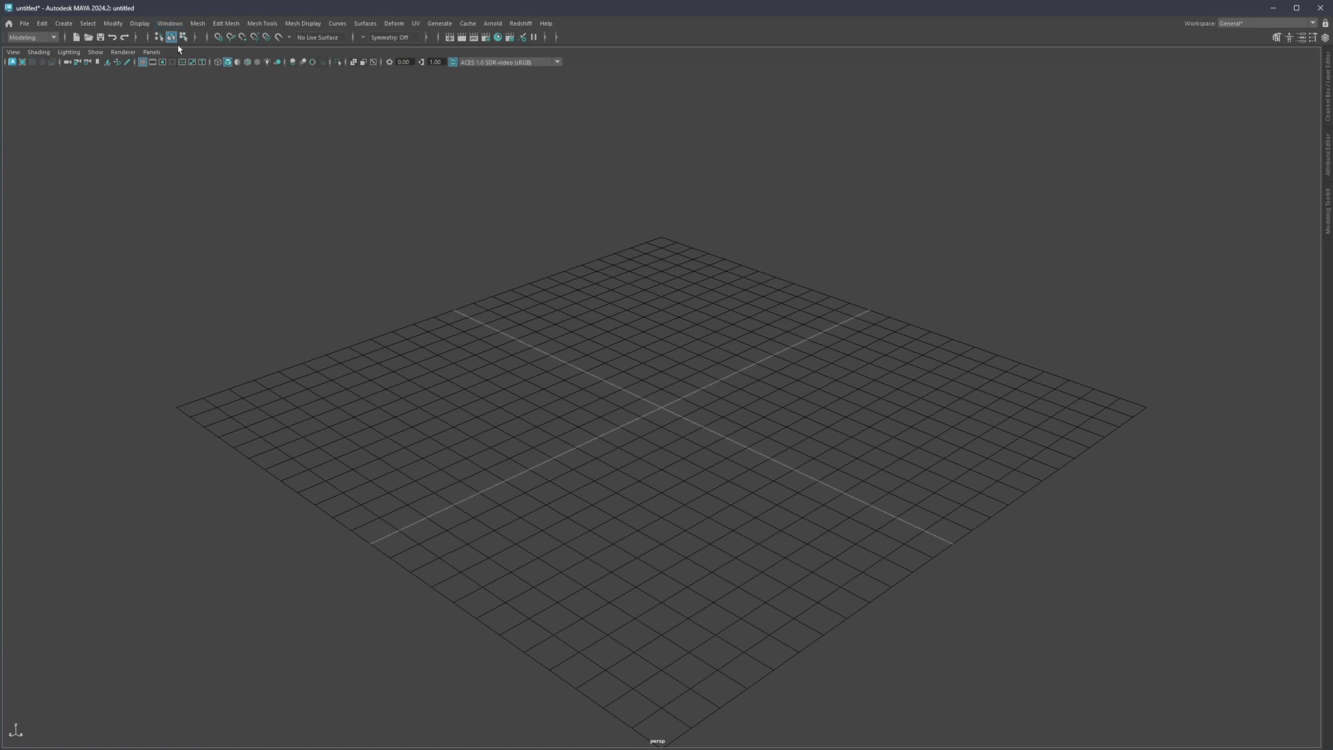
Set the Hotkey Editor's active hotkey set to Maya Default and close the editor
click(169, 23)
mouse_move(201, 139)
click(316, 151)
drag(606, 137, 520, 130)
click(1108, 130)
click(170, 23)
mouse_move(208, 138)
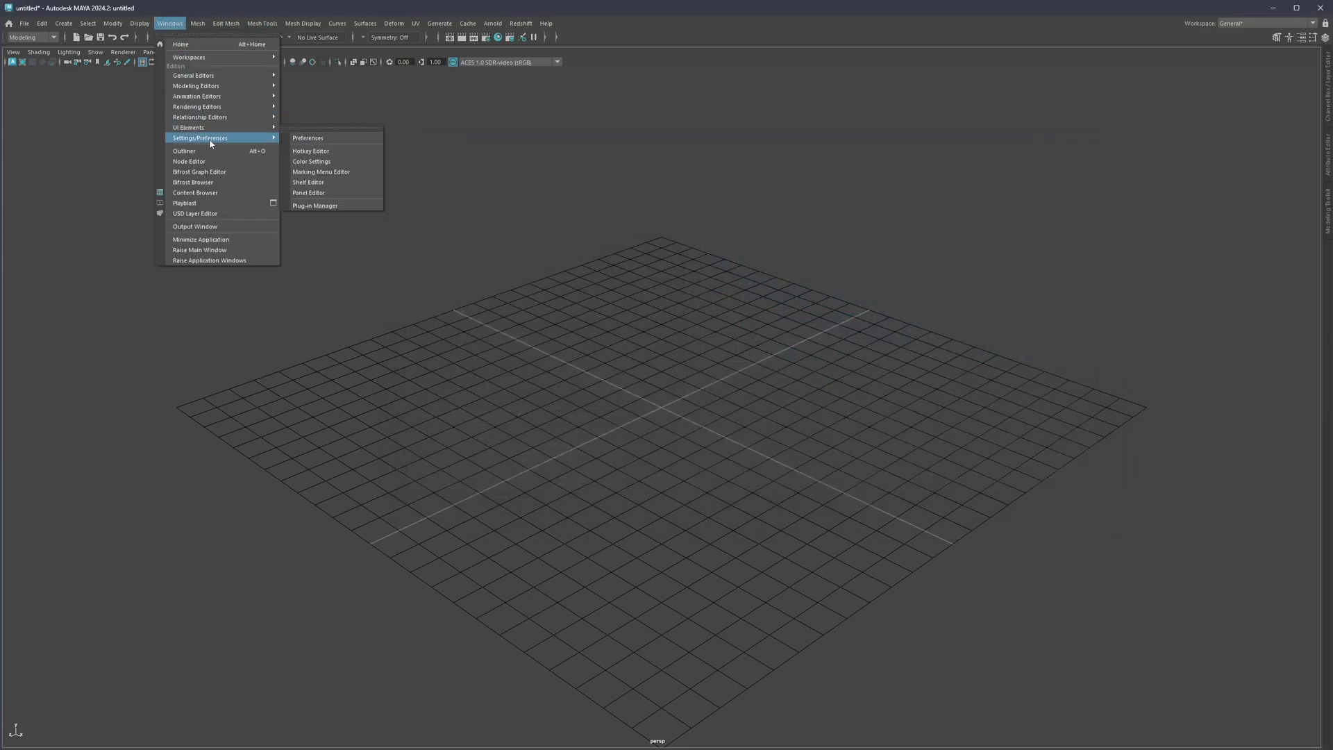
click(320, 151)
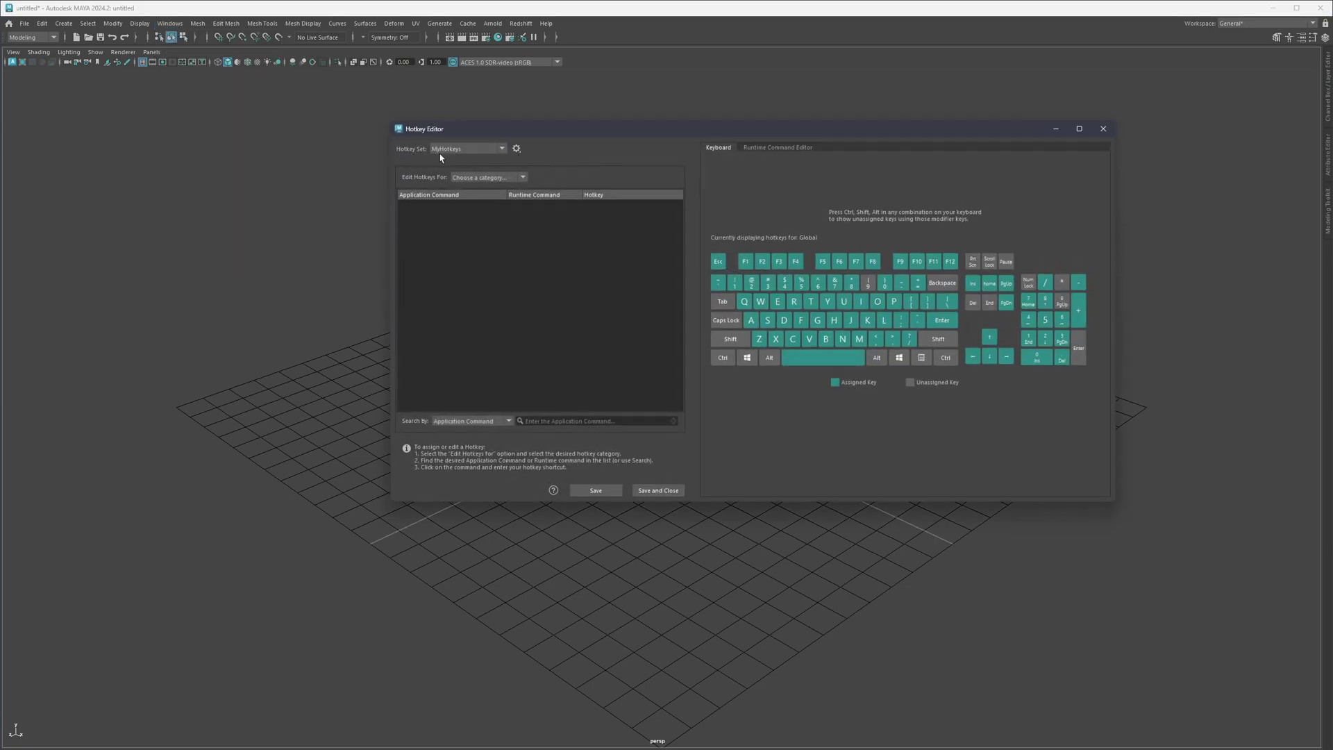
click(442, 150)
click(452, 161)
click(1103, 129)
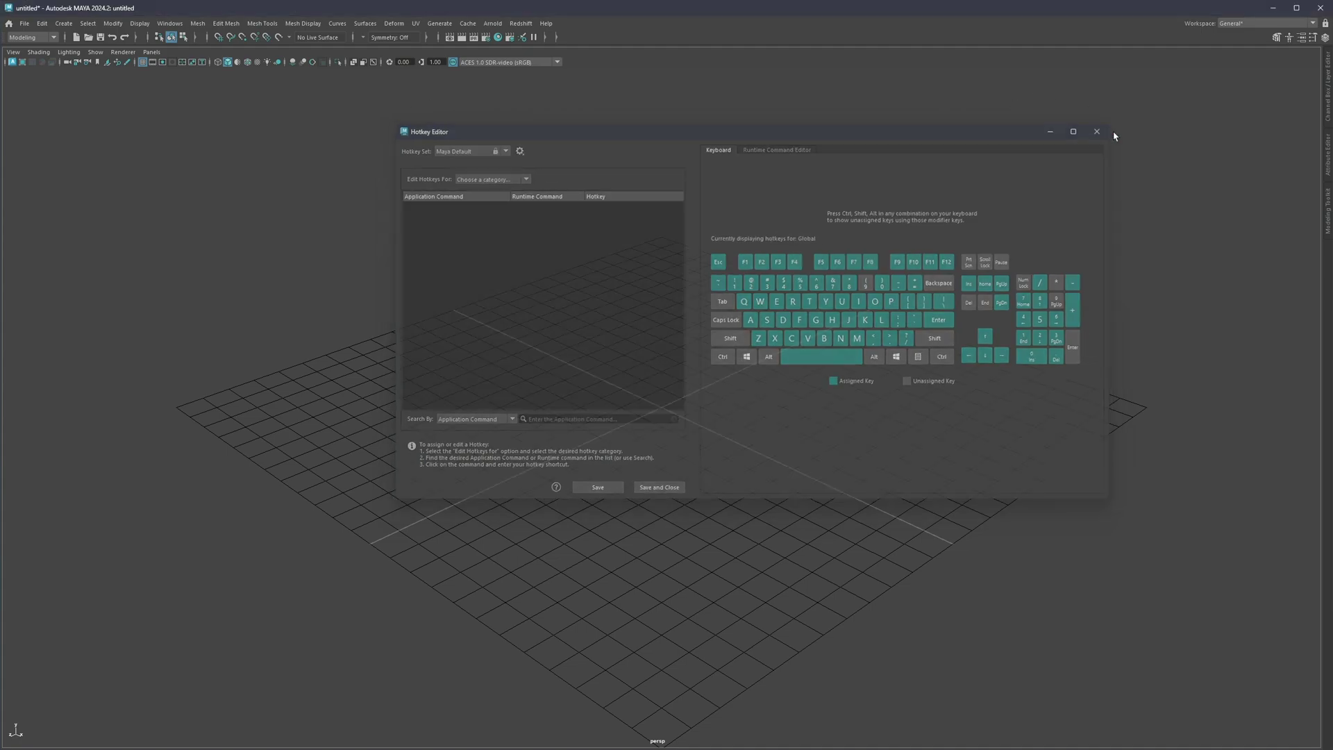
In Color Settings > 3D Views, darken the Background to brightness V 0.270 and close
click(170, 23)
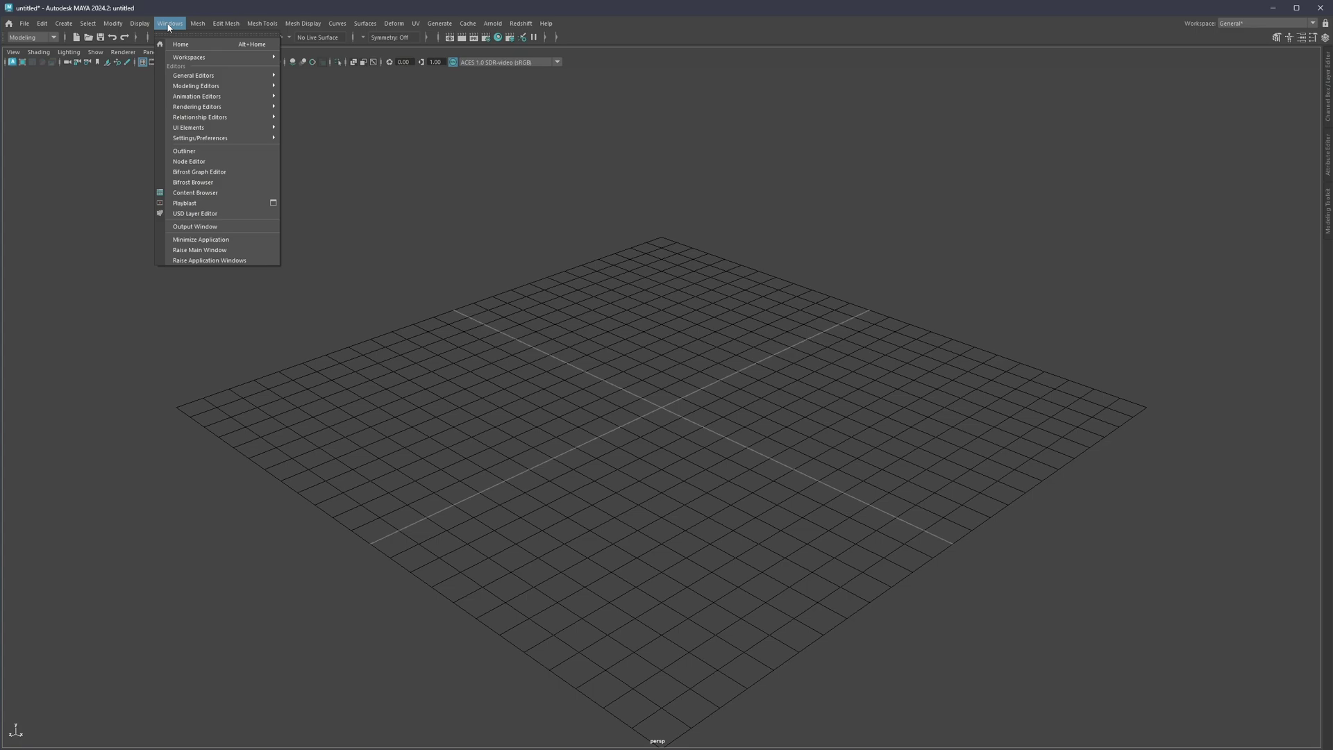
mouse_move(191, 137)
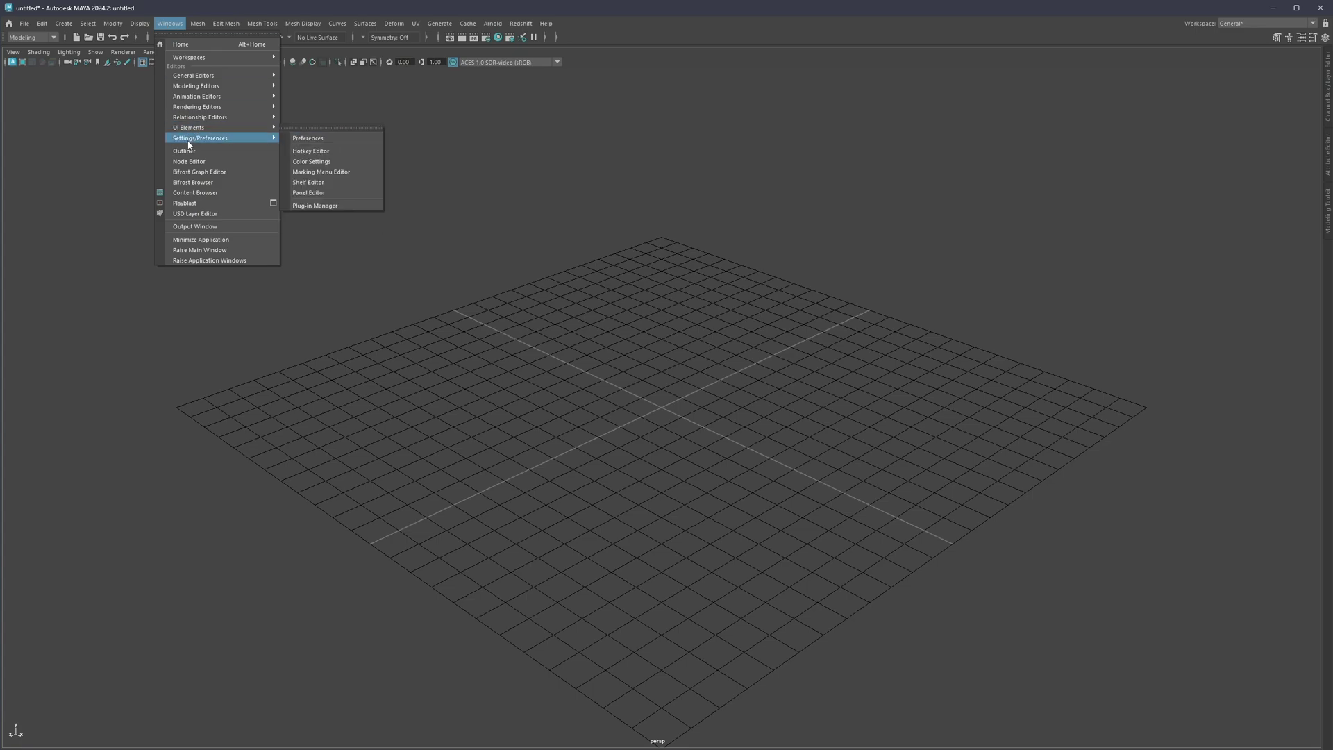
click(312, 161)
drag(535, 107, 648, 143)
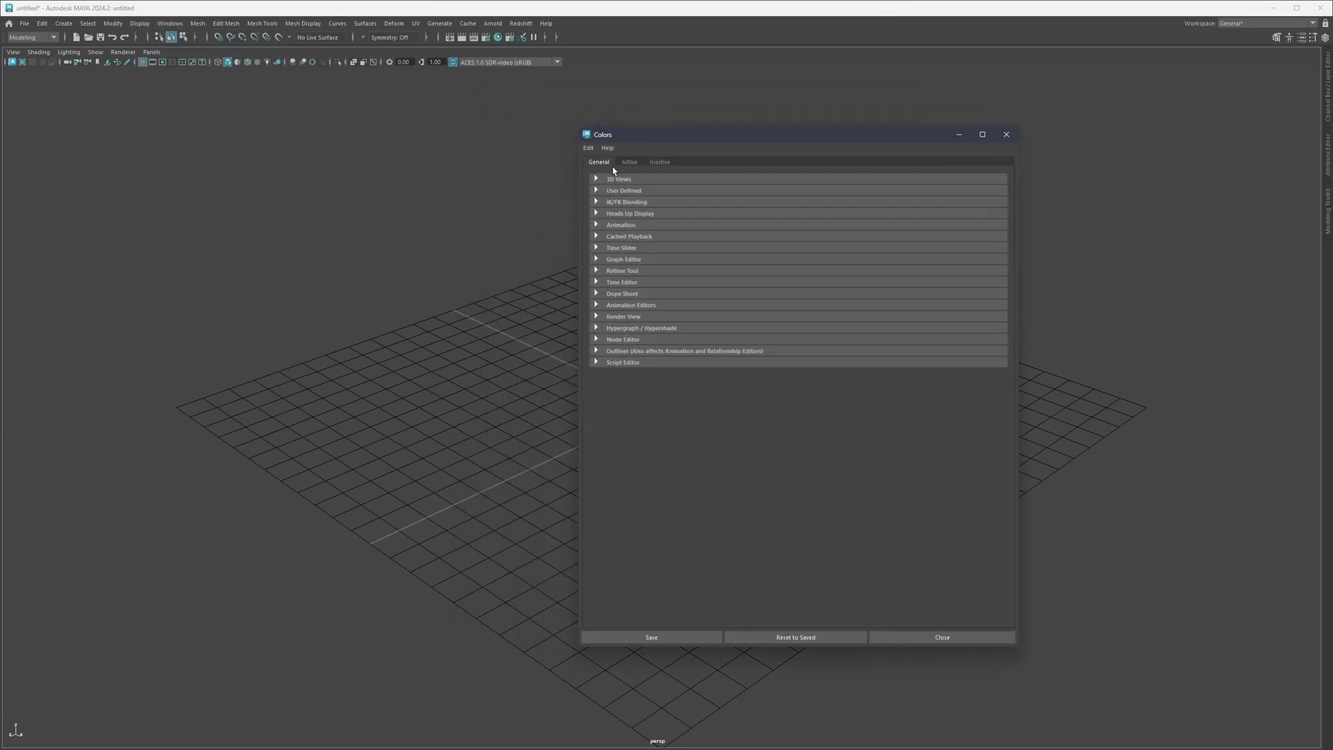
click(601, 180)
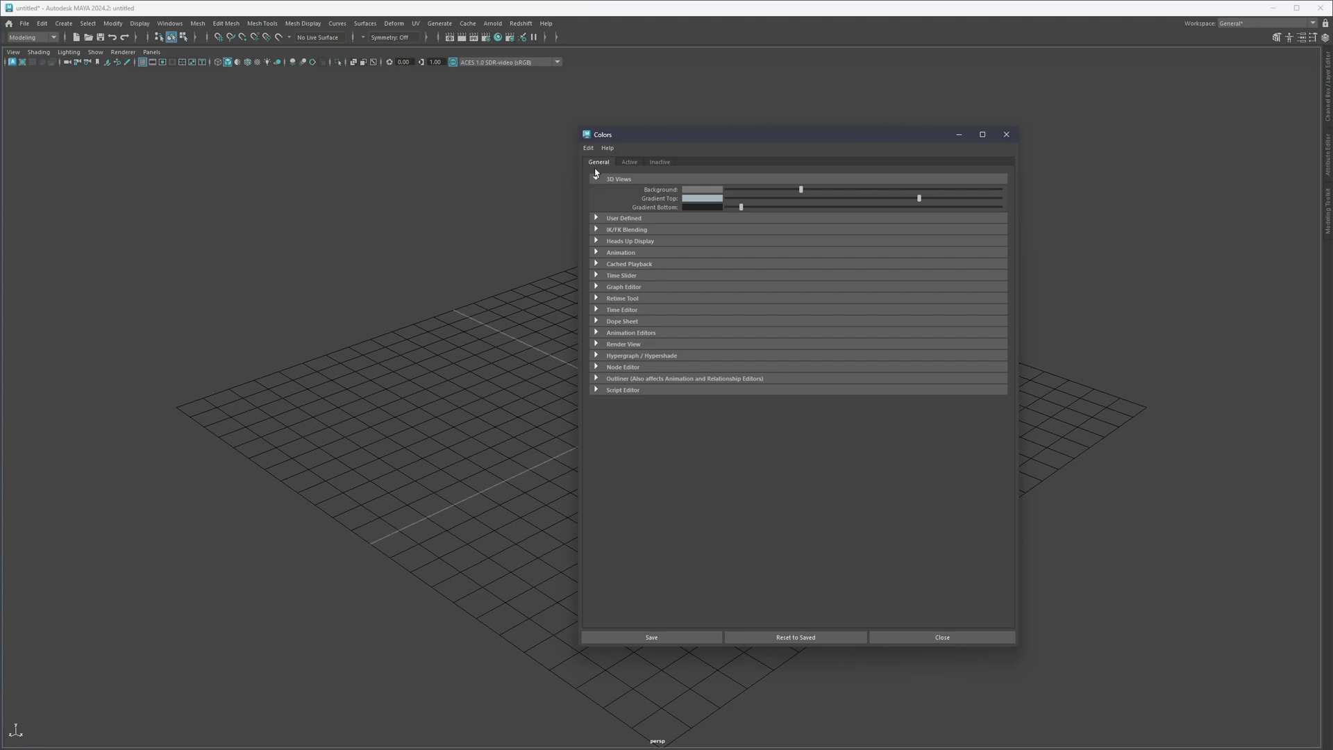
mouse_move(800, 189)
mouse_down()
mouse_move(779, 189)
mouse_move(791, 194)
mouse_up()
drag(767, 138, 748, 169)
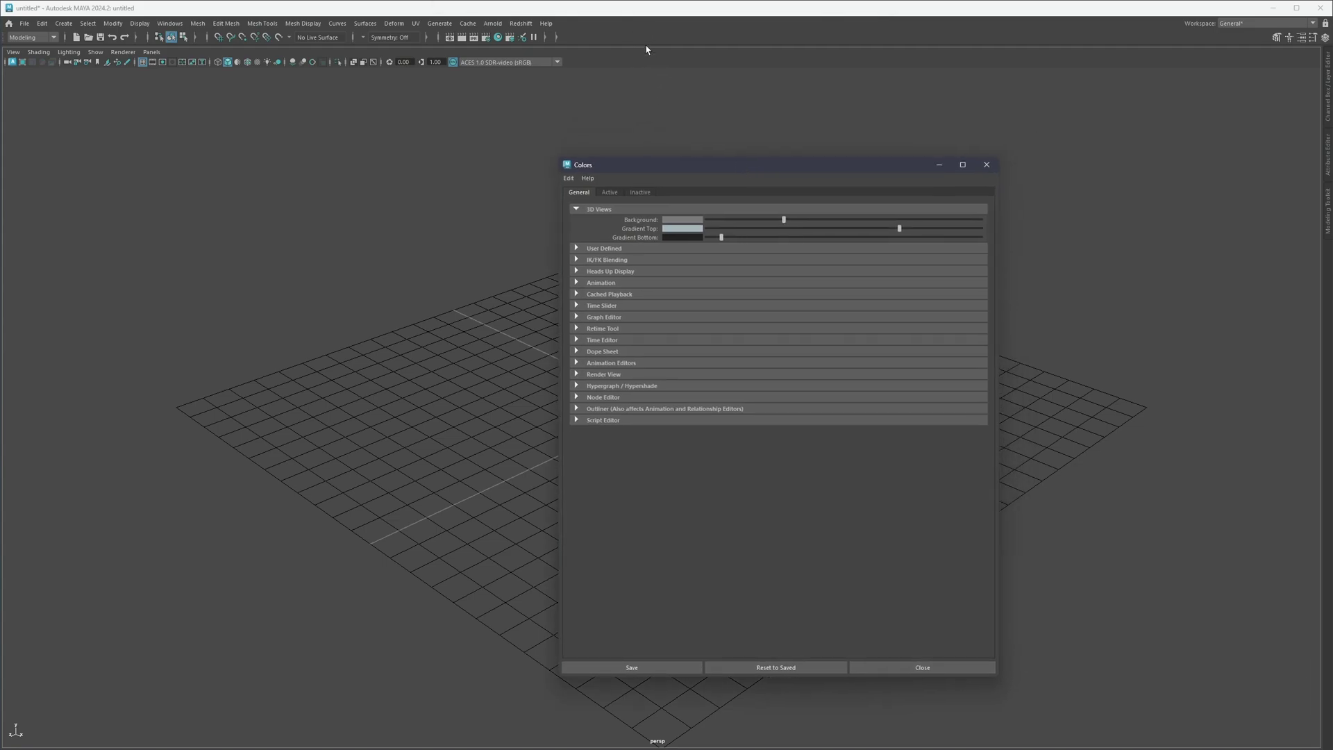
click(701, 220)
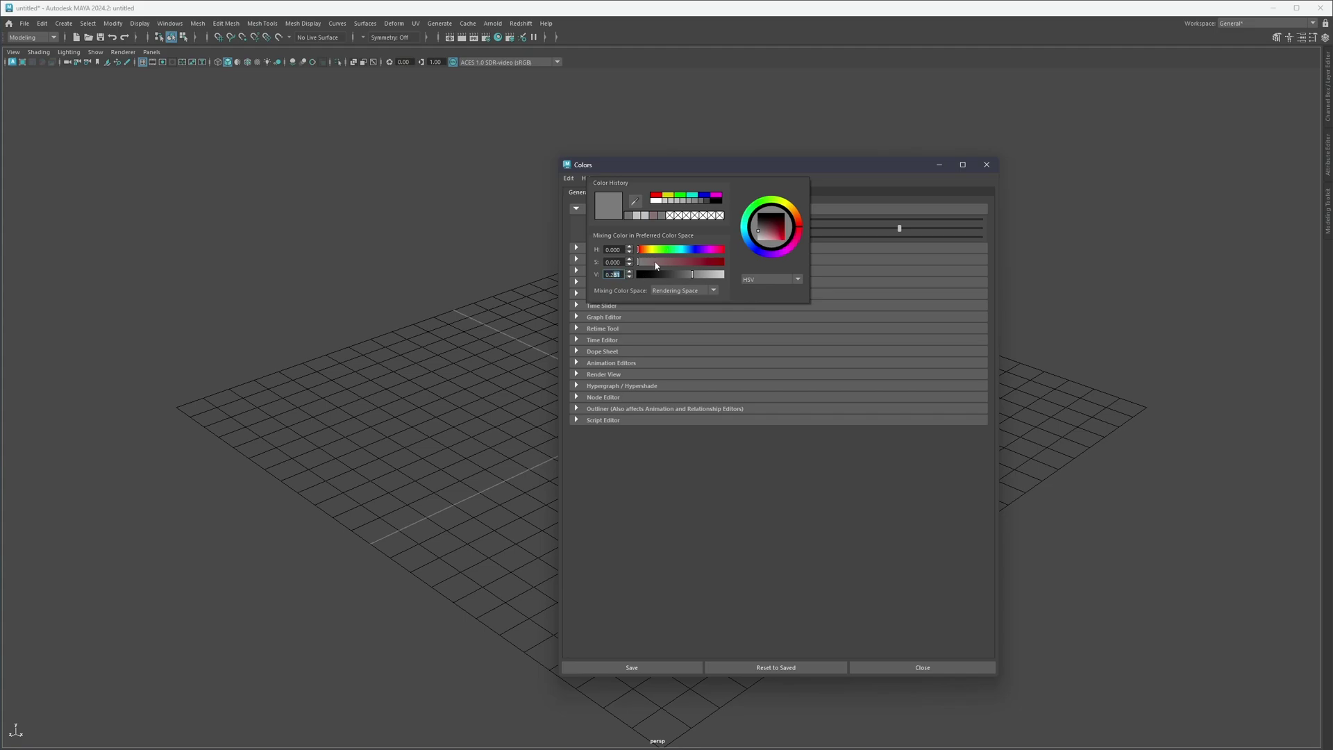
key(Return)
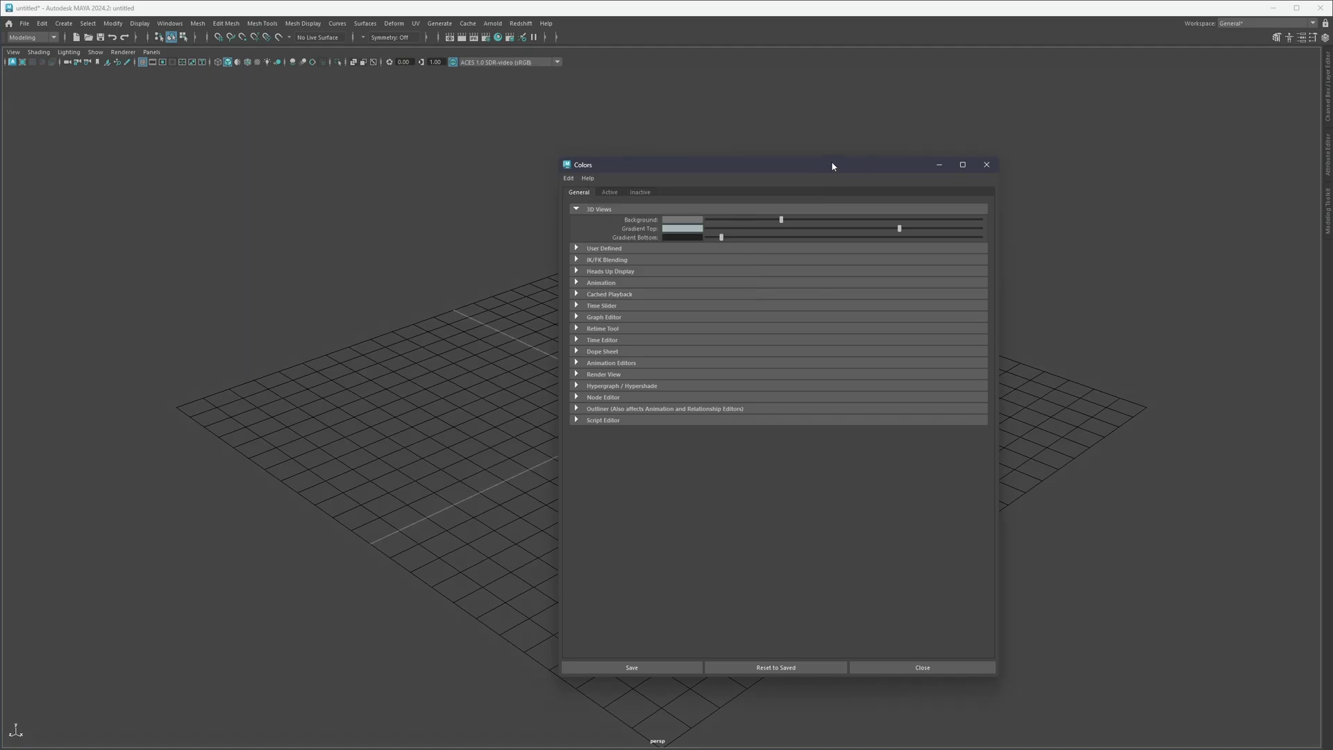
click(986, 164)
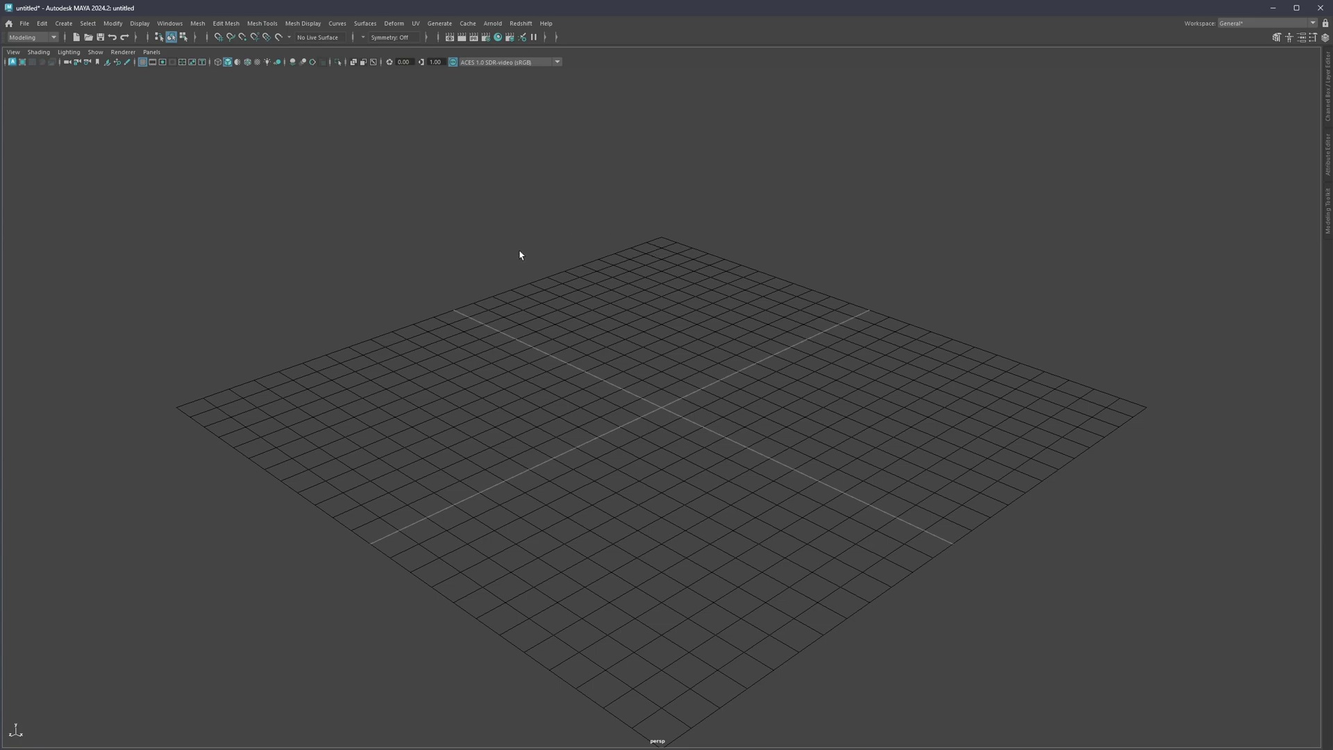
Create a polygon cube at the origin using the Shift+right-click marking menu
click(170, 23)
mouse_move(189, 138)
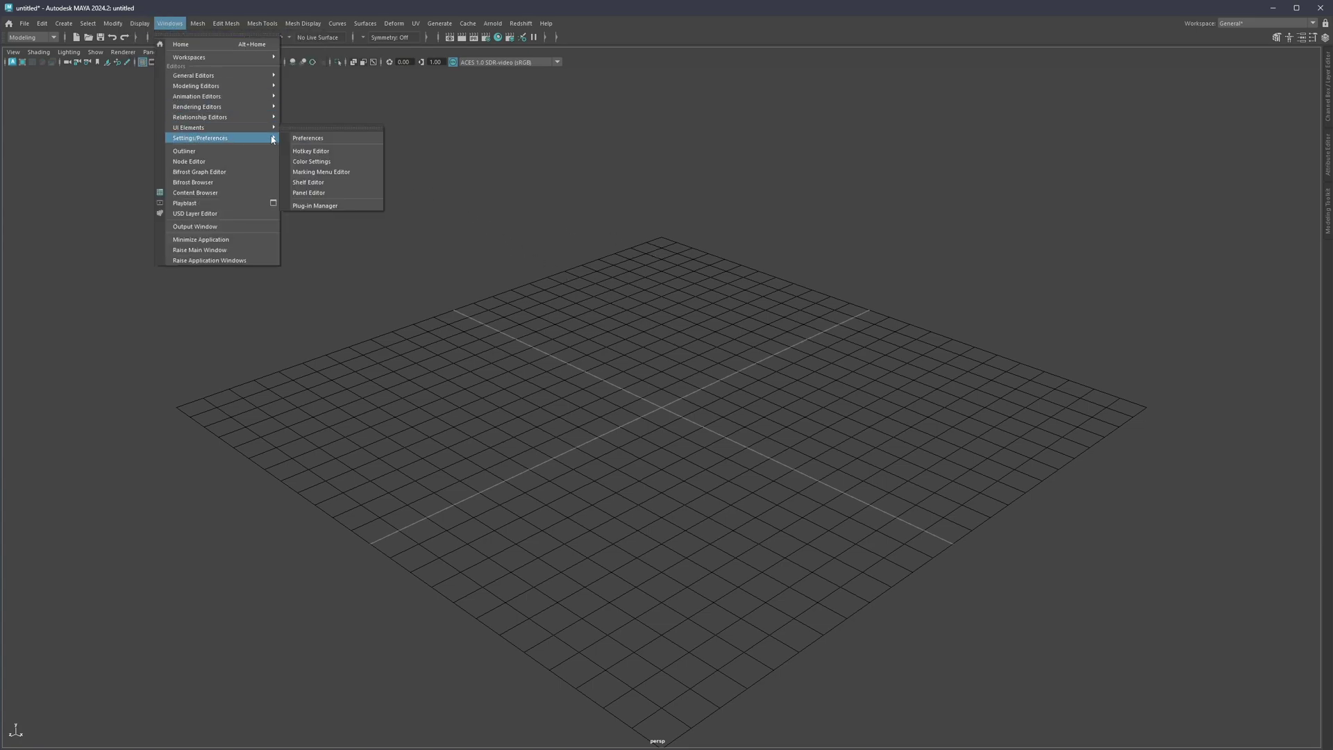
click(678, 369)
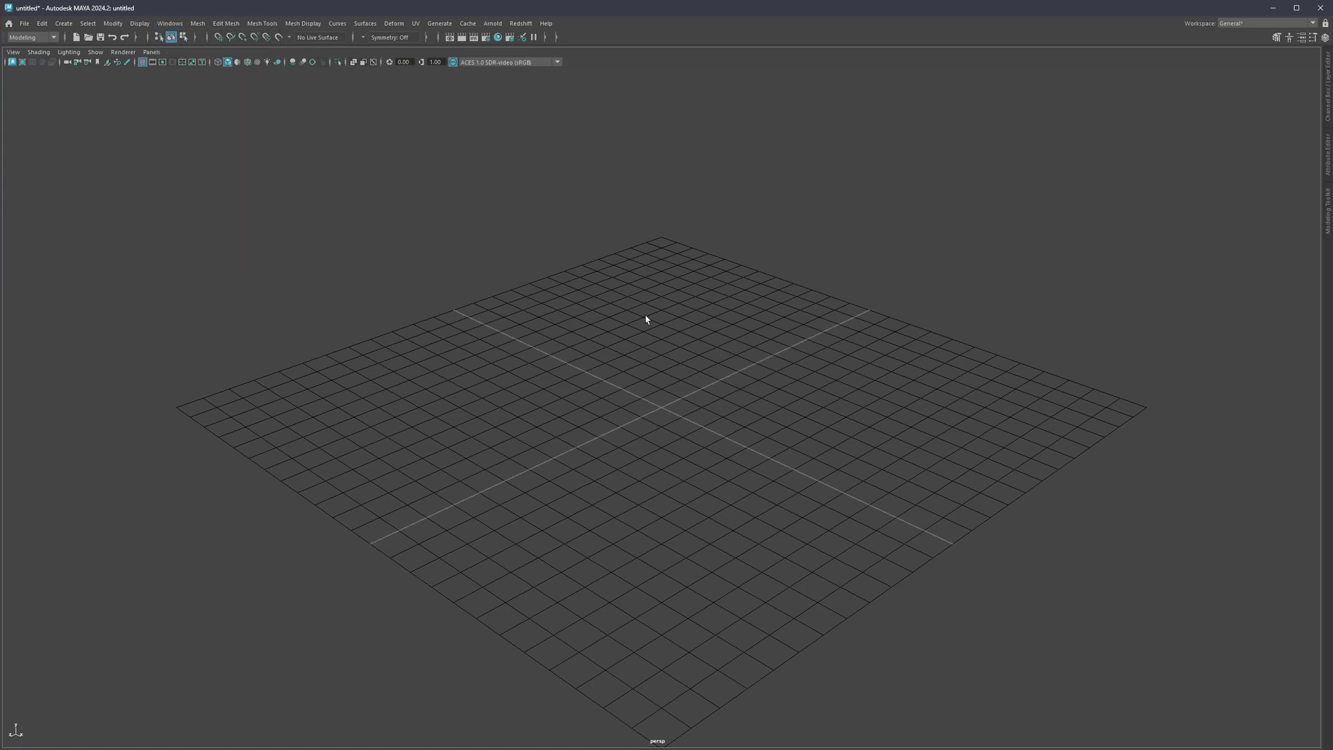
shift+right_drag(645, 315, 646, 349)
key(t)
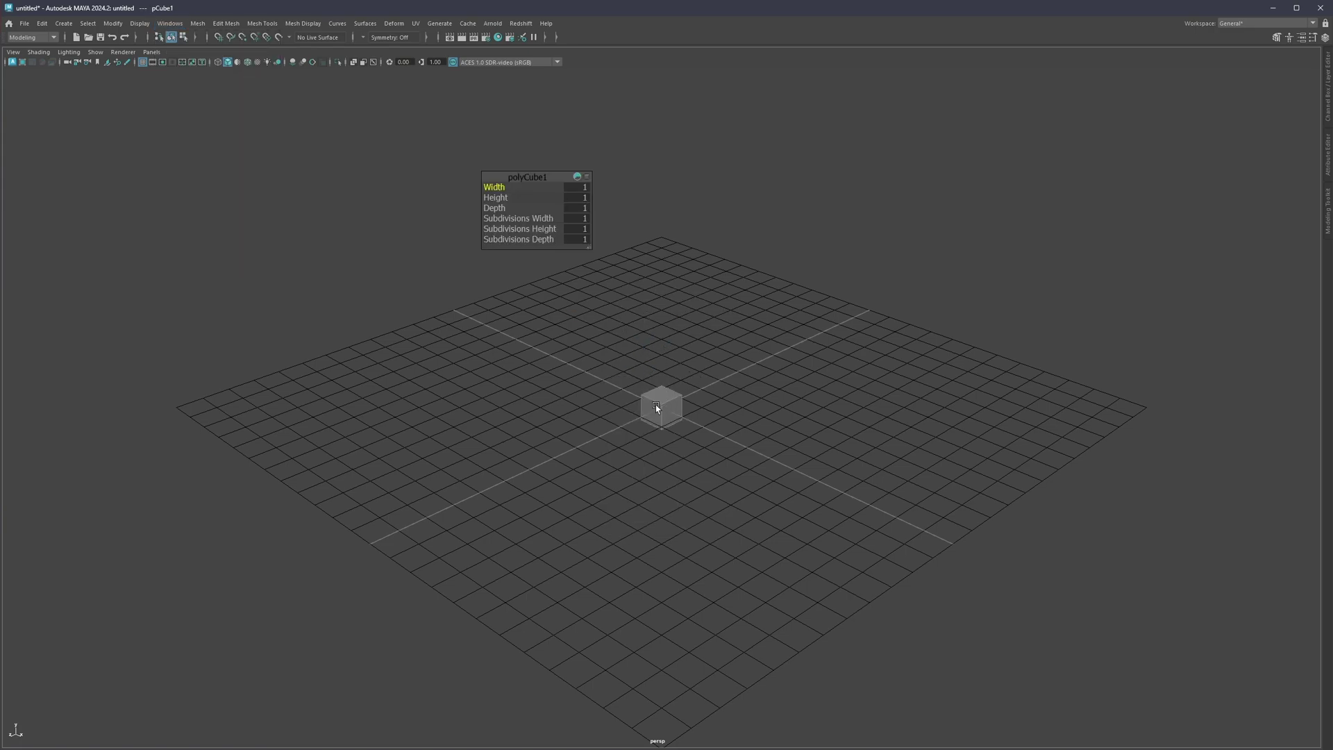
Switch the Hotkey Editor to the MyHotkeys set and save it
click(169, 23)
mouse_move(203, 136)
click(378, 150)
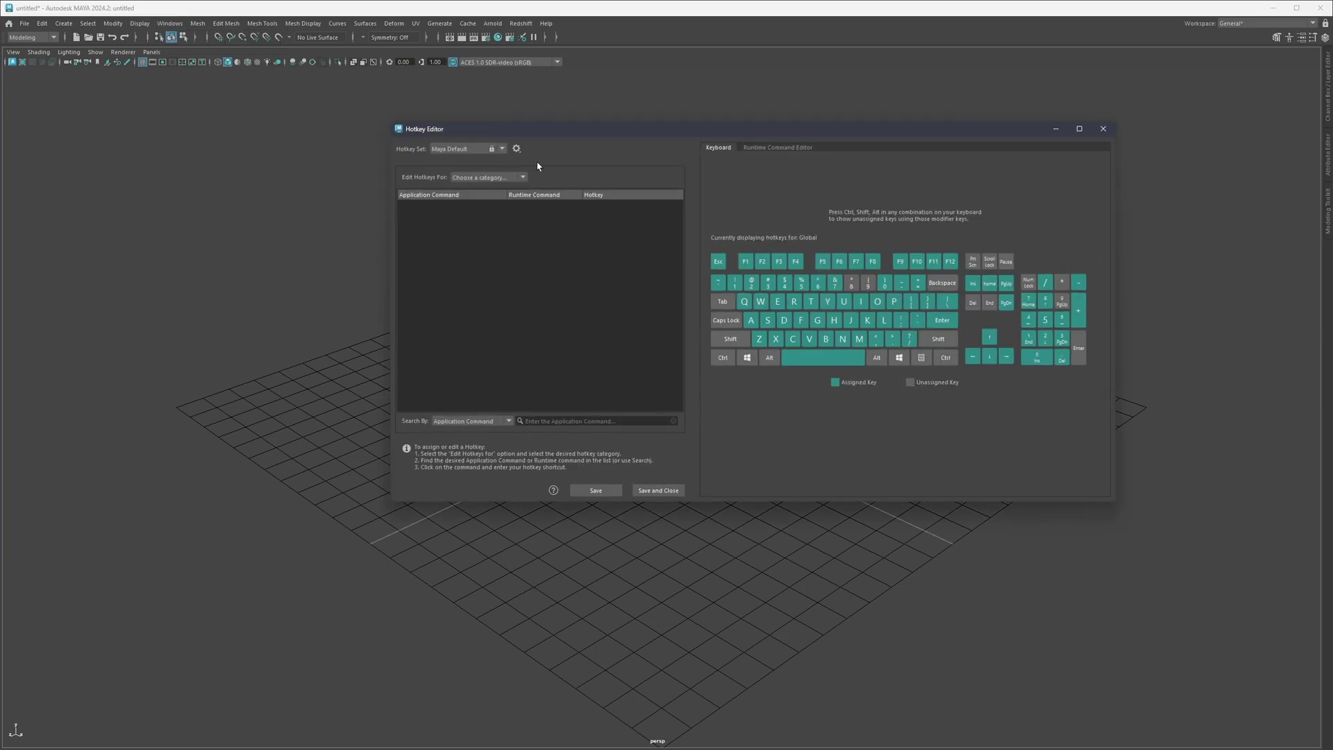
click(468, 150)
click(460, 170)
click(612, 492)
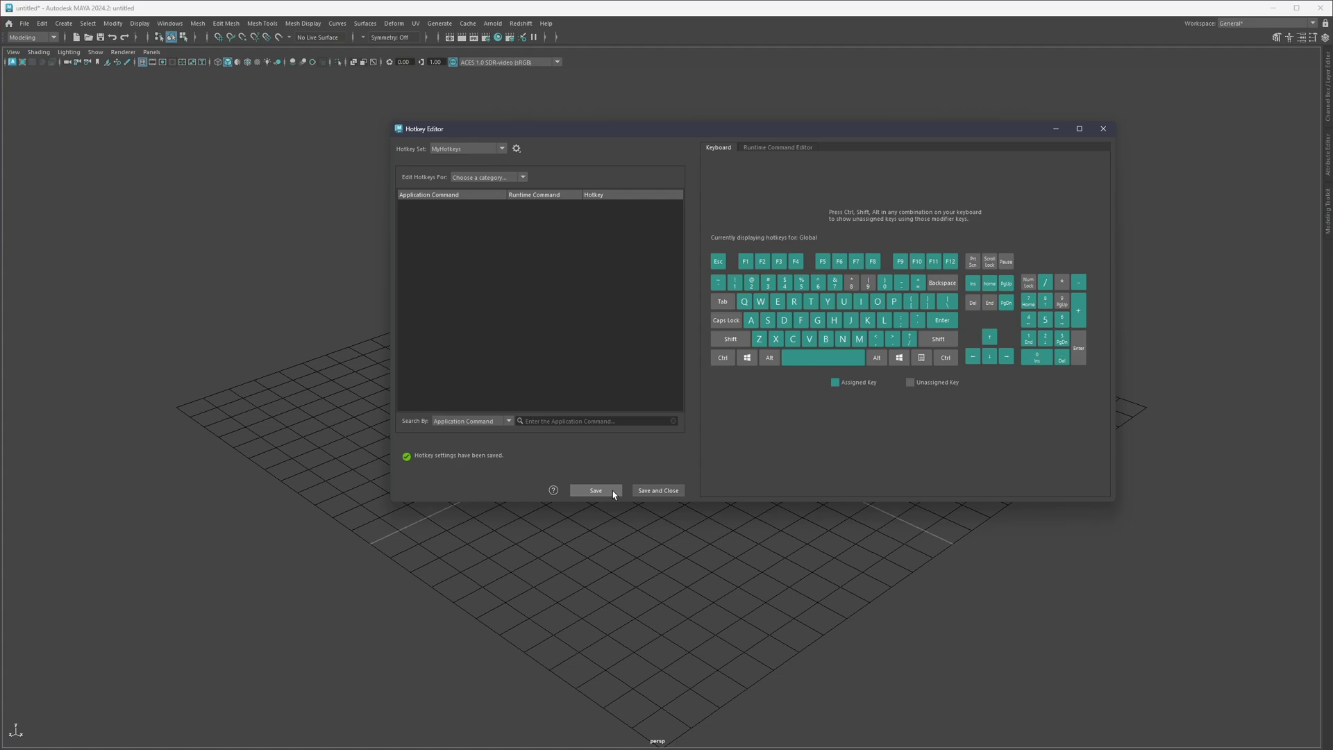
click(1103, 129)
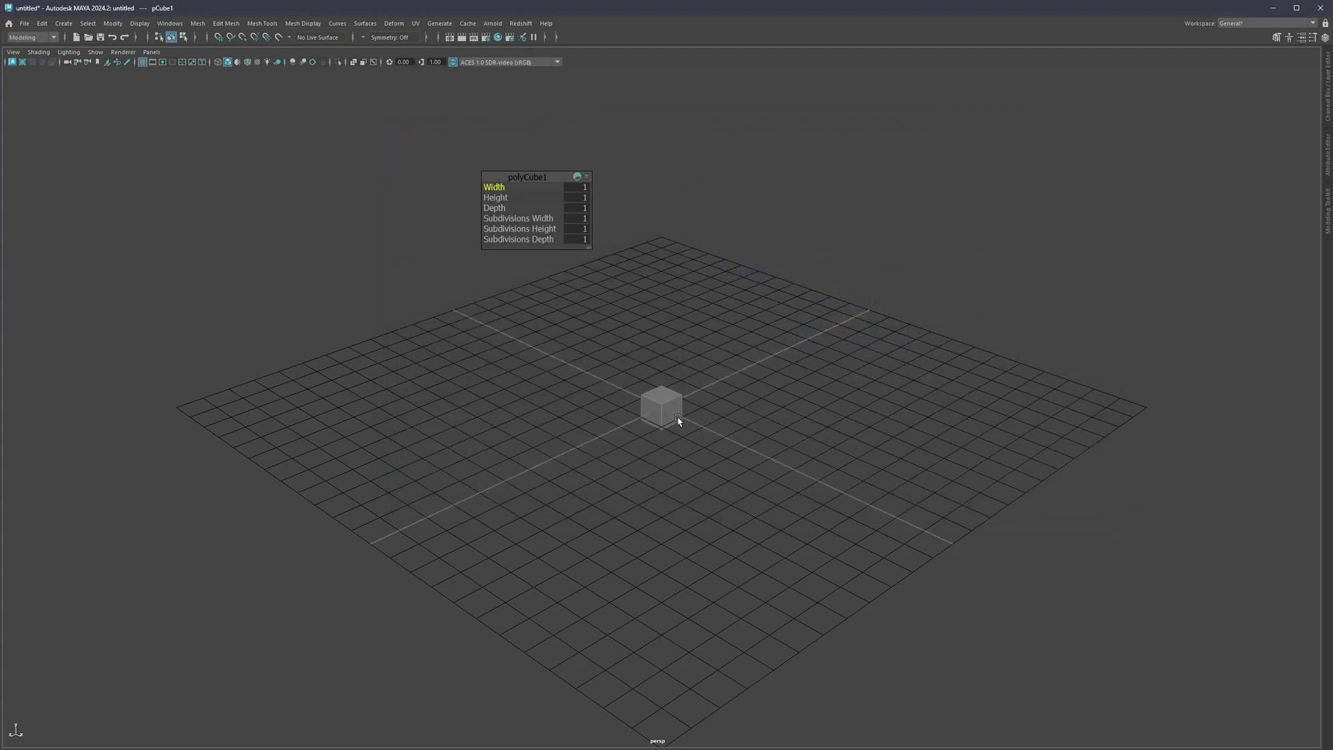
Scale the cube up about tenfold with the R scale tool
key(r)
drag(663, 407, 874, 349)
key(F10)
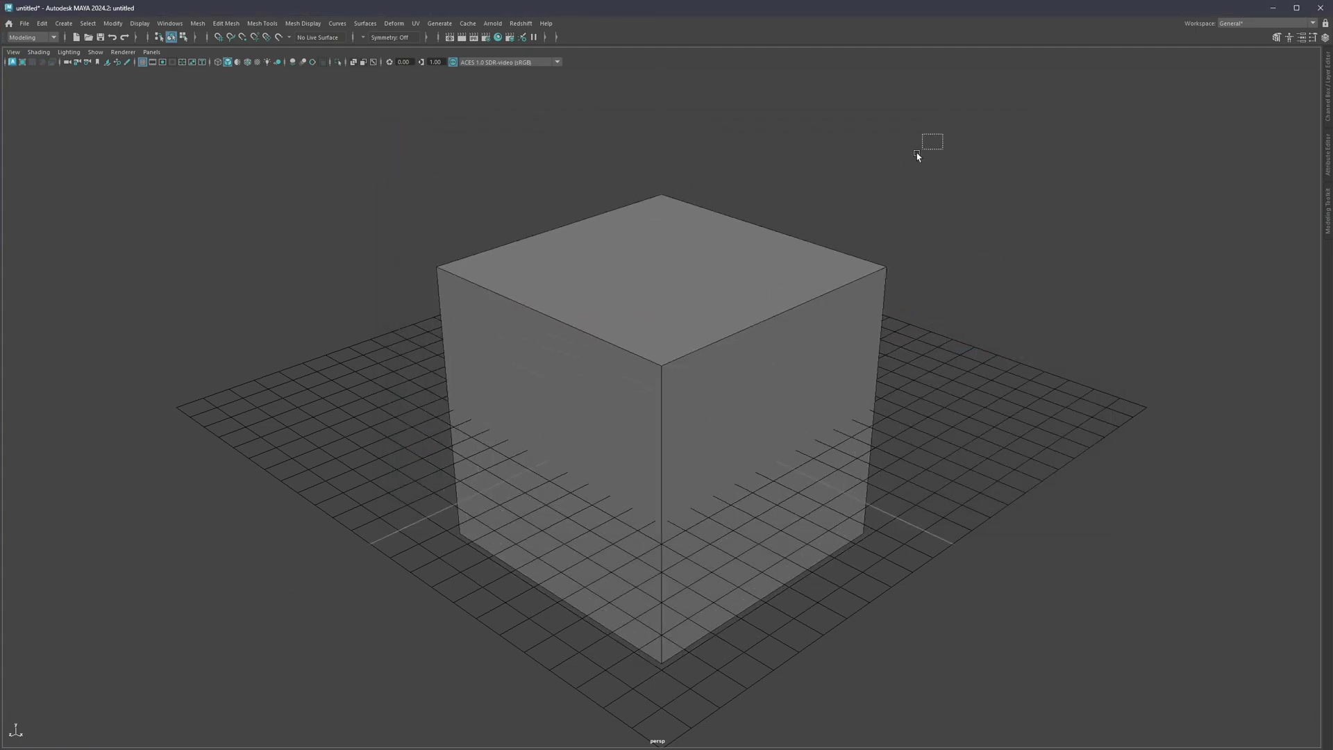
Select the cube's edges, enable two viewport toolbar display options including multisample anti-aliasing, then deselect
drag(916, 154, 322, 433)
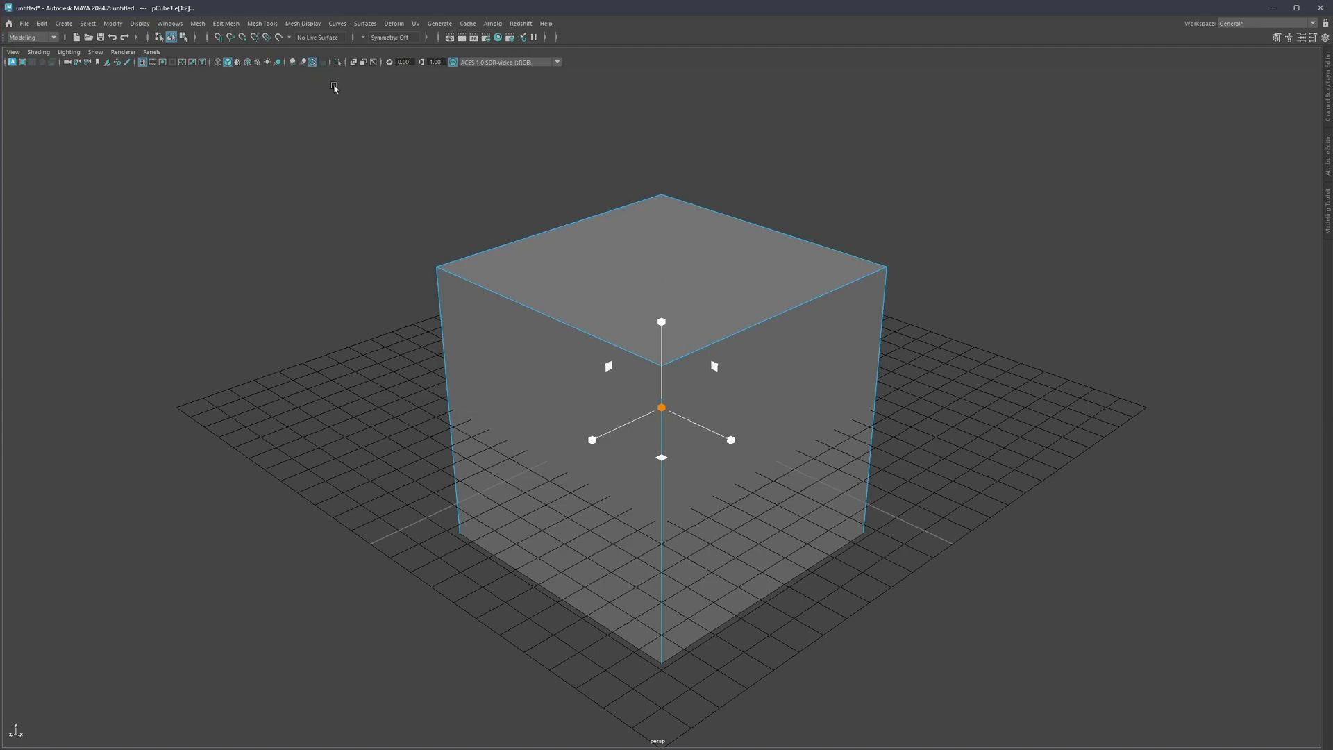
click(312, 62)
click(292, 62)
click(363, 188)
Open Color Settings on the Active tab with the Components group expanded
click(170, 23)
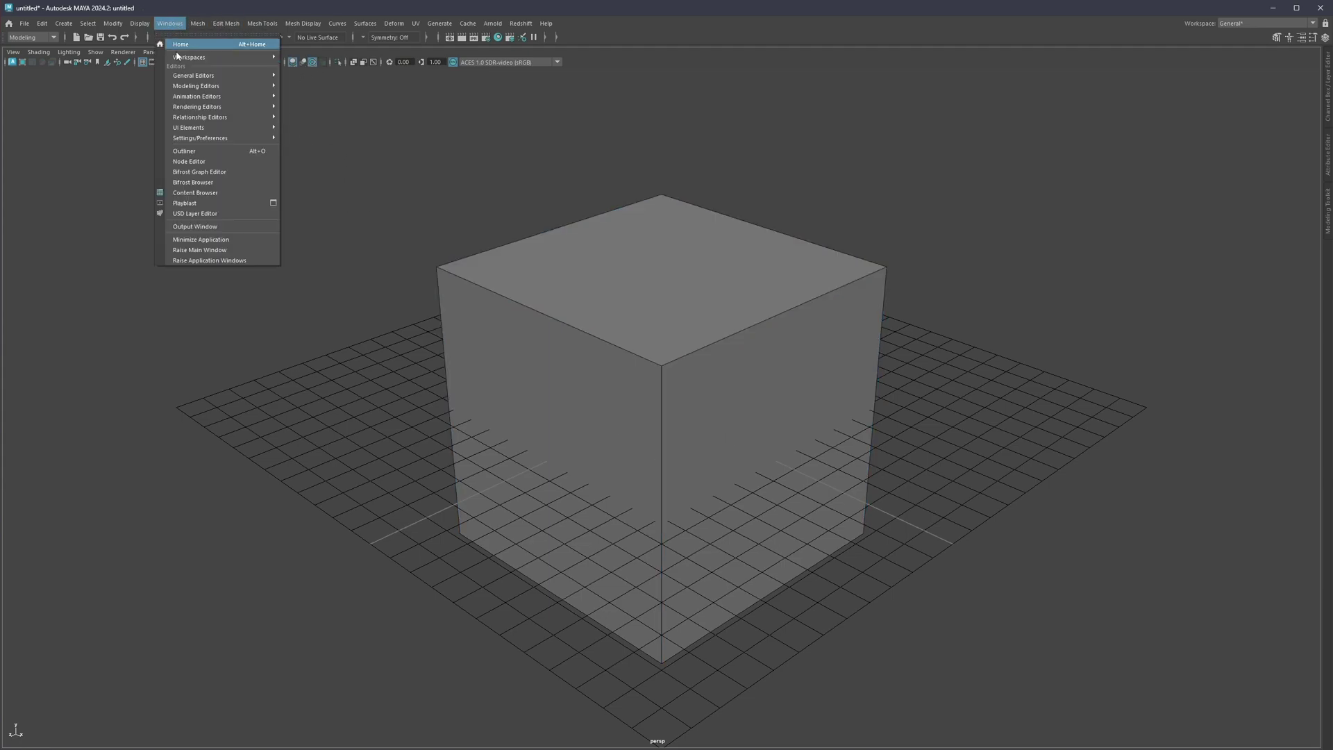
mouse_move(194, 128)
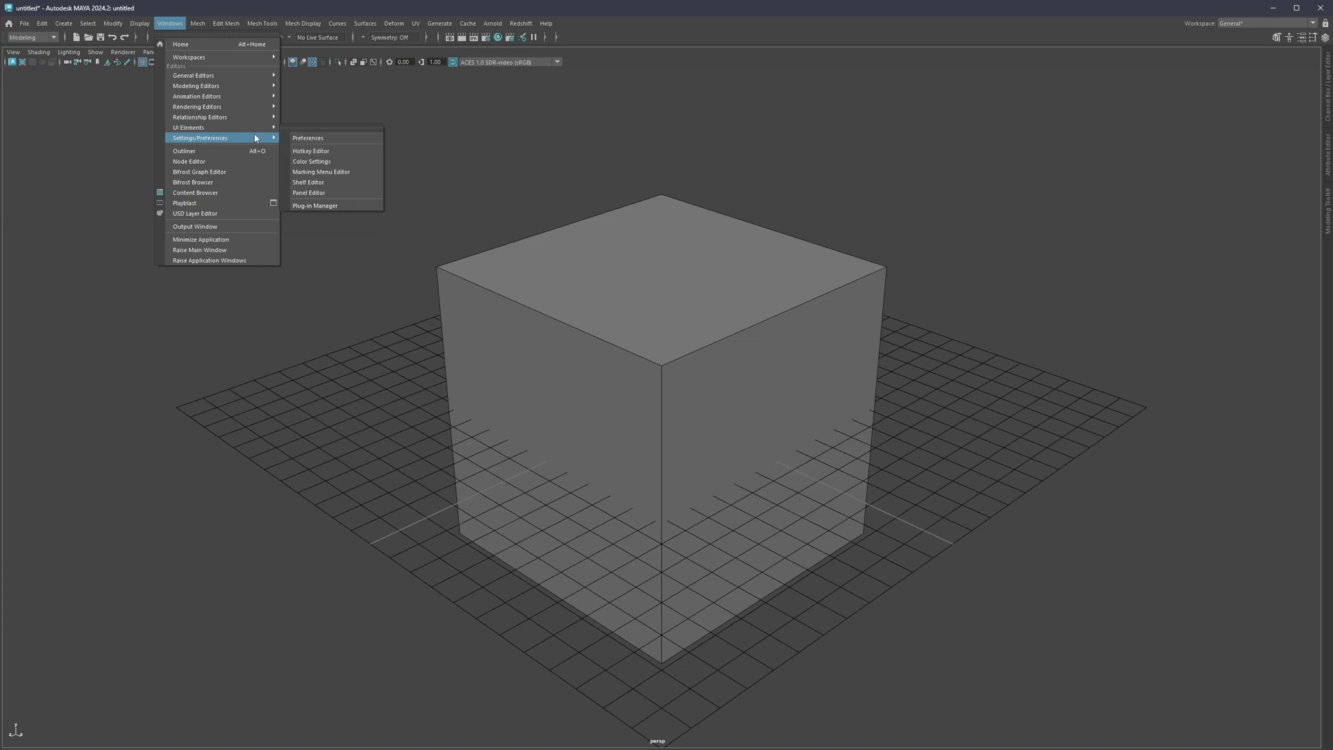
click(306, 163)
click(609, 192)
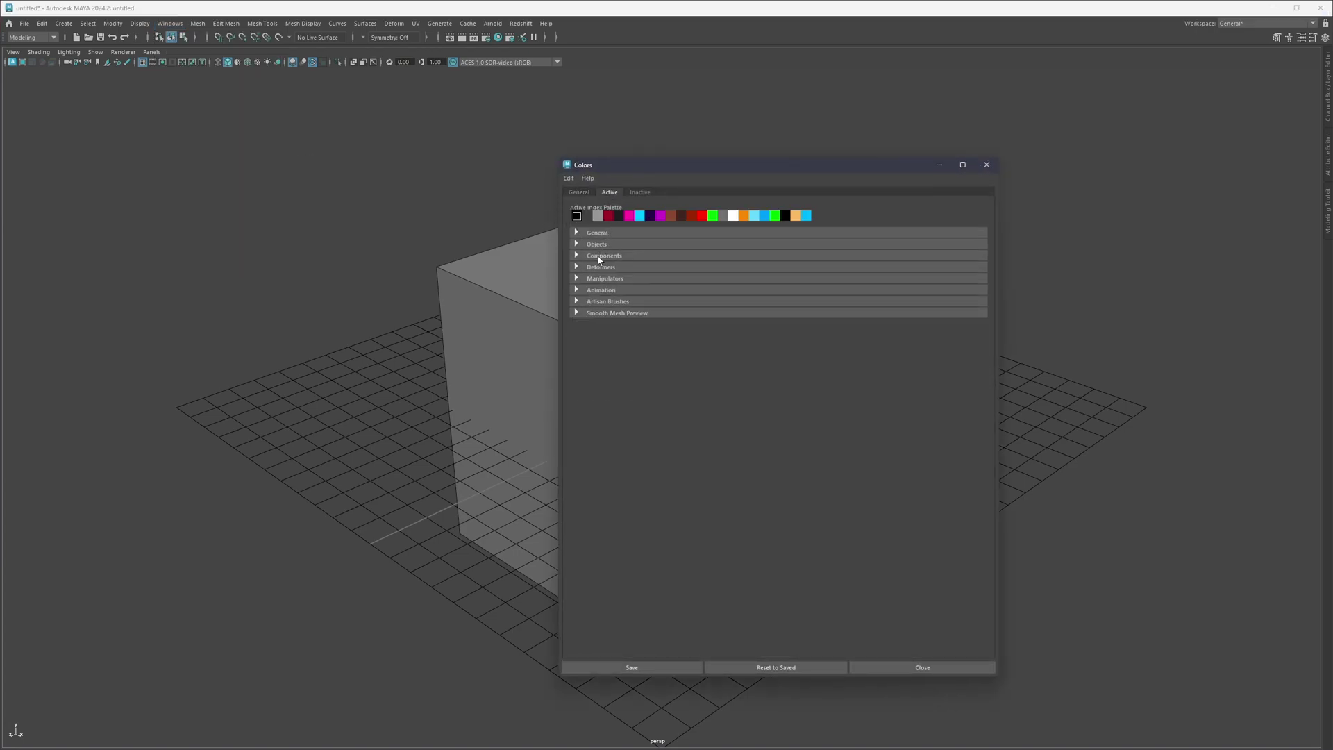
click(598, 256)
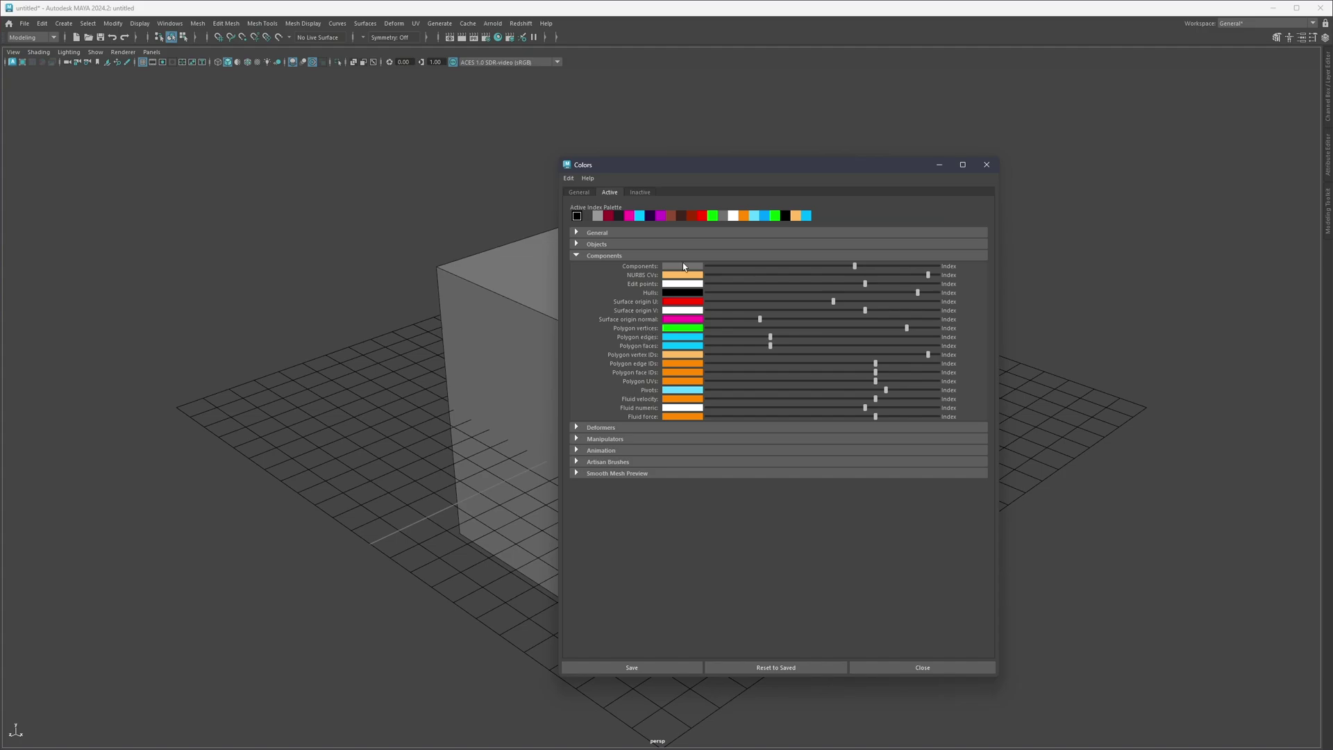
drag(734, 167, 980, 77)
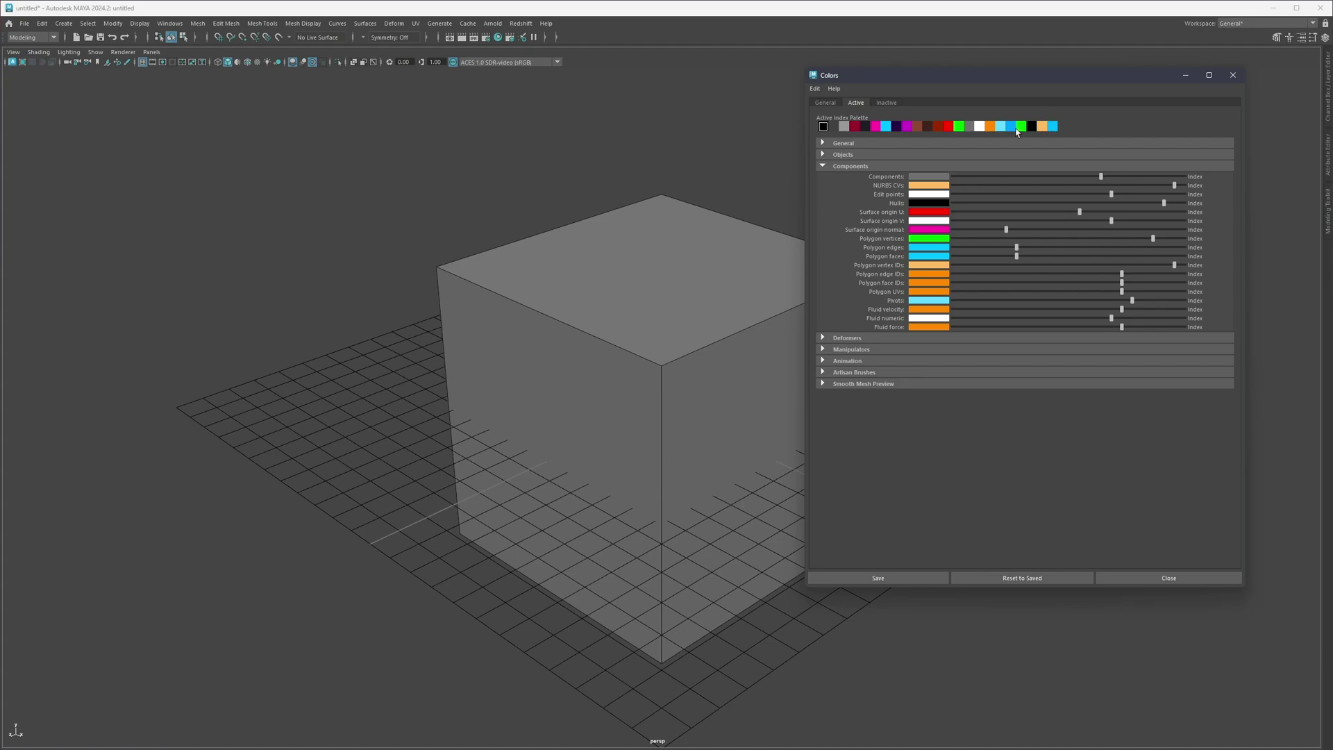
Adjust the Polygon faces highlight colour and test it by selecting cube edges and faces
click(654, 387)
drag(727, 298, 448, 508)
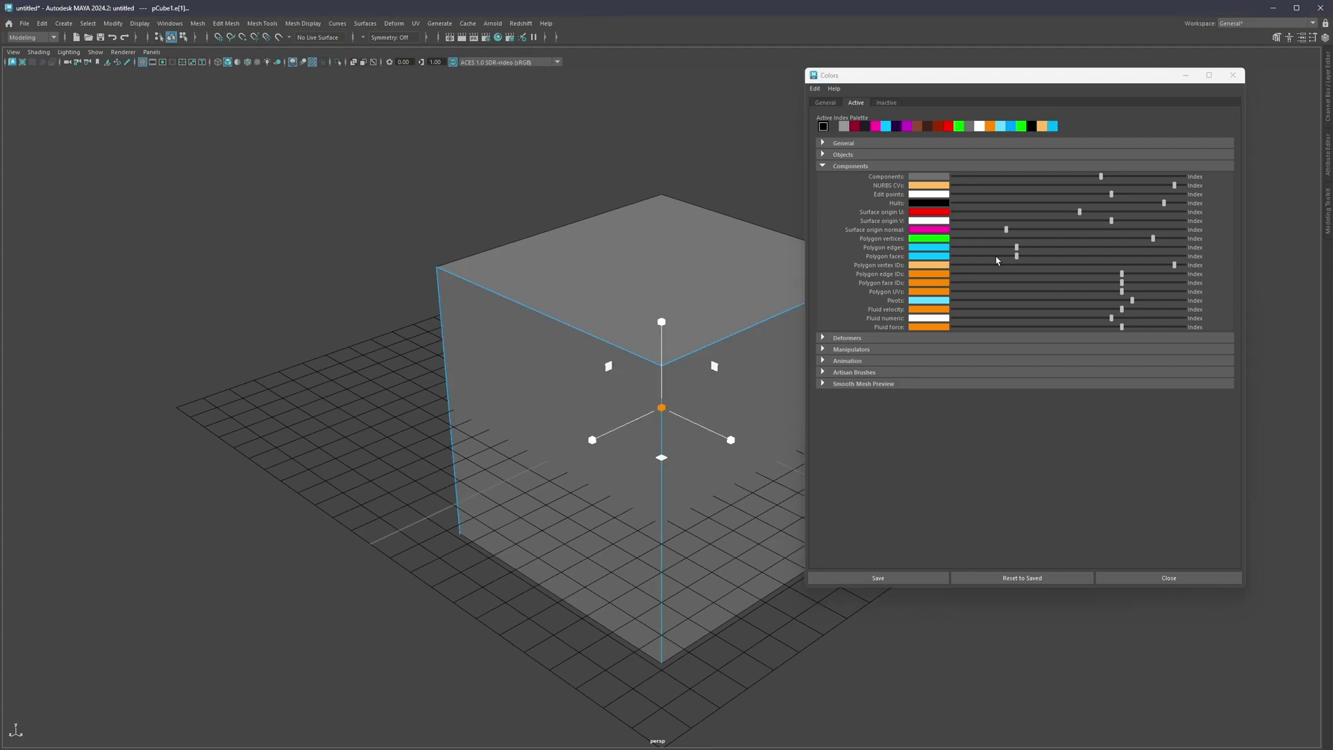
drag(1017, 260, 1126, 267)
click(633, 137)
right_drag(697, 388, 735, 479)
click(734, 479)
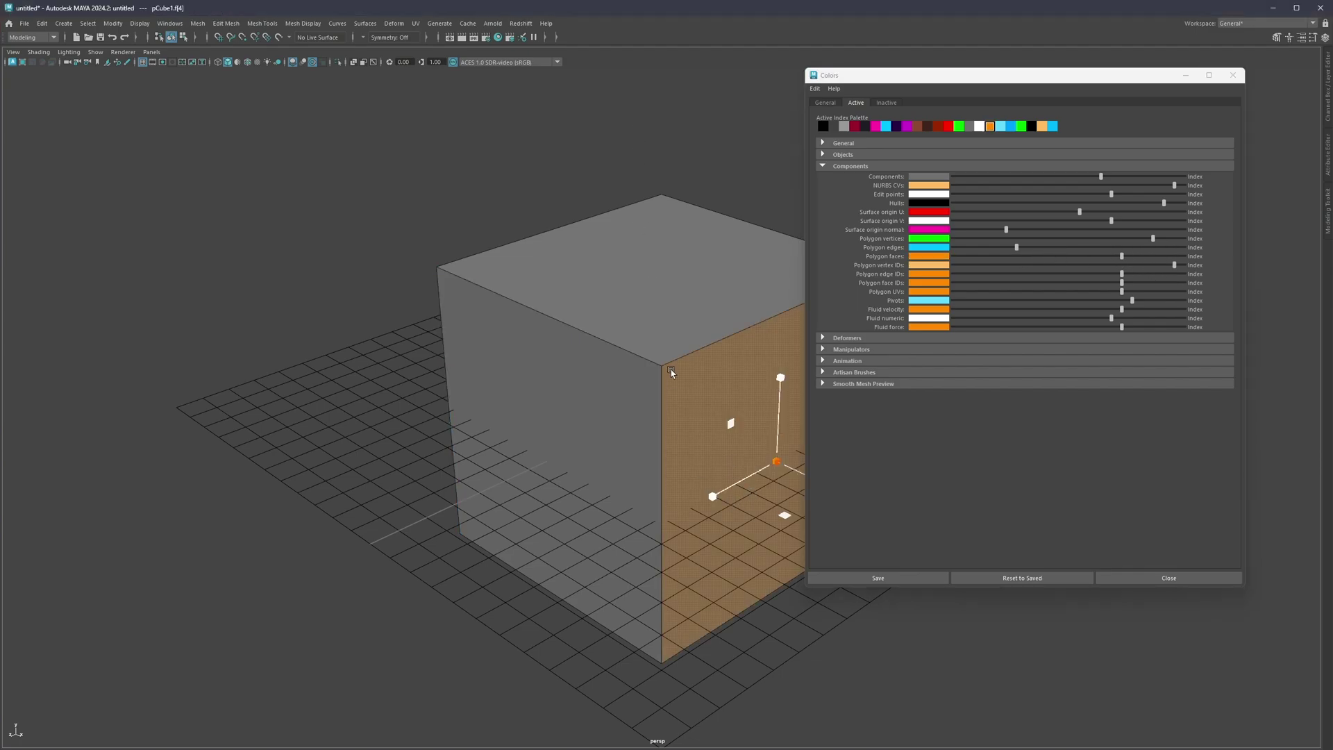
click(656, 312)
click(584, 373)
click(565, 223)
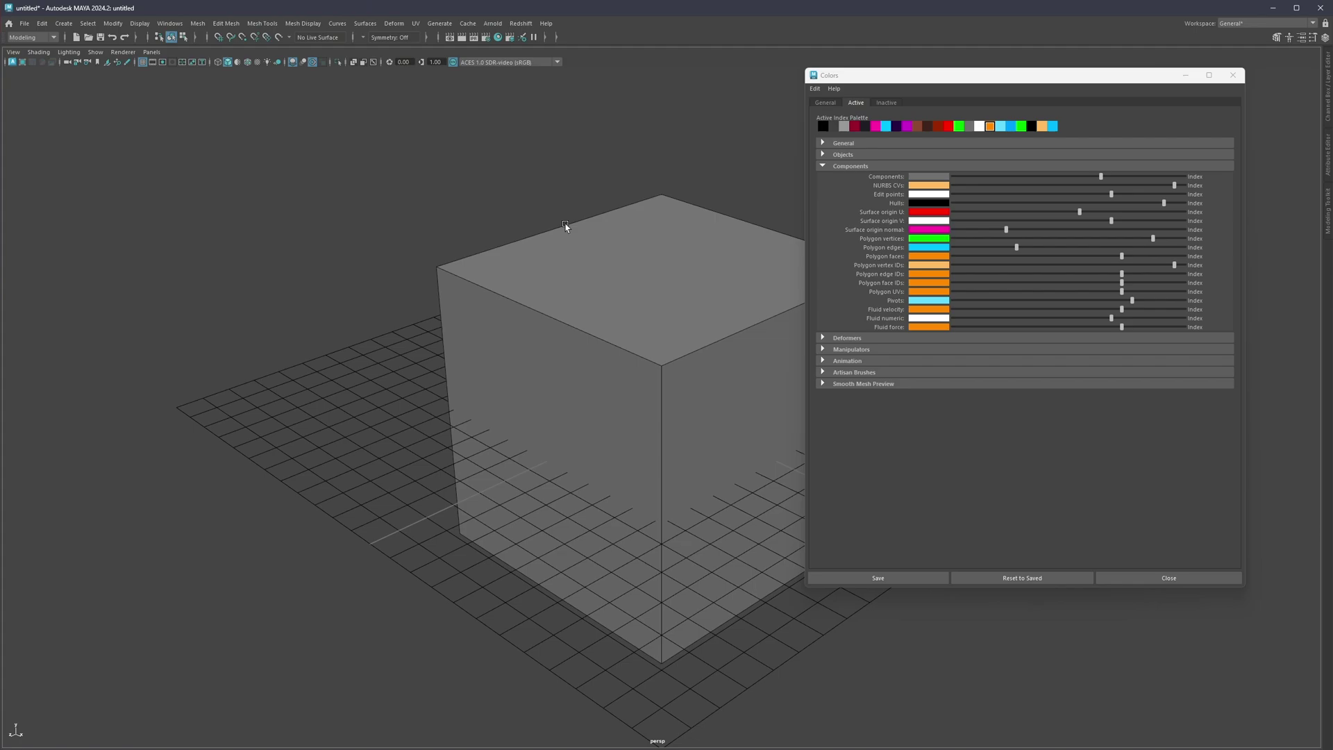
click(631, 297)
click(580, 372)
click(720, 377)
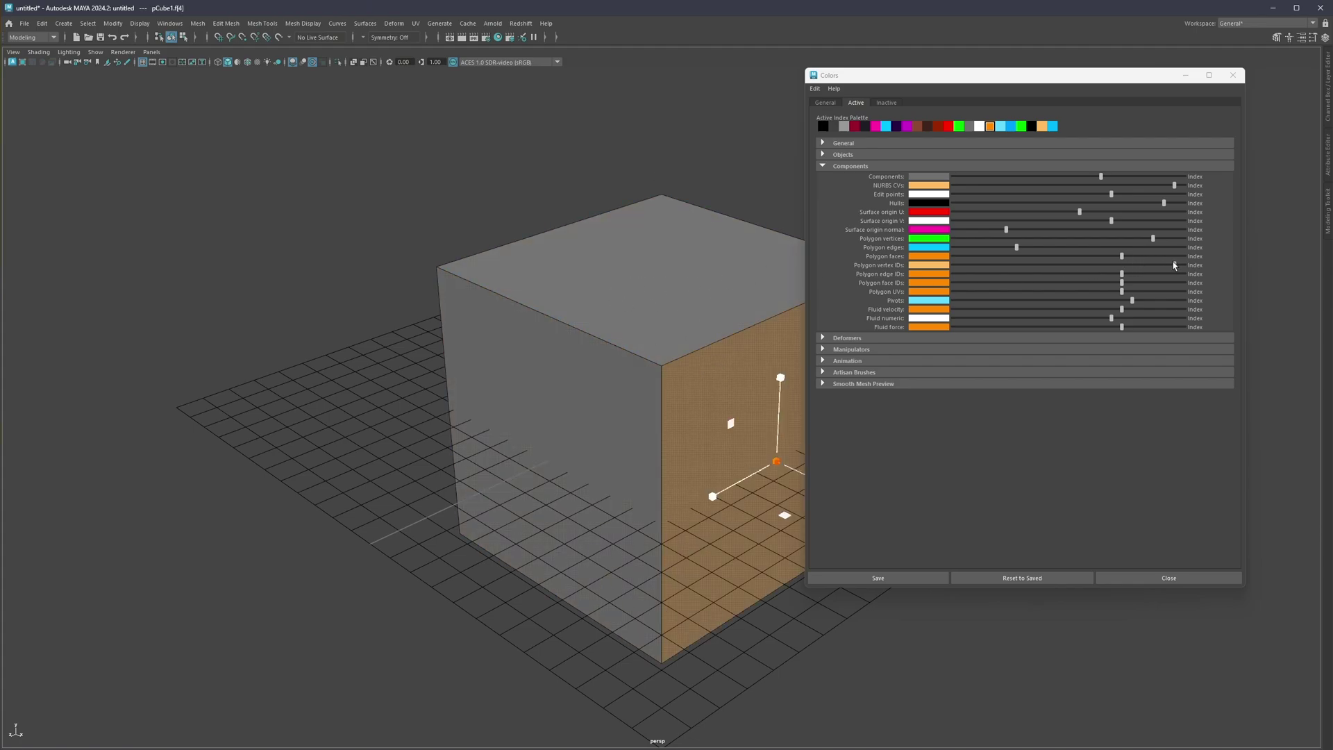
Change the polygon vertex ID colour, check the cyan face highlight, and close the Colors window
drag(1179, 265, 1027, 256)
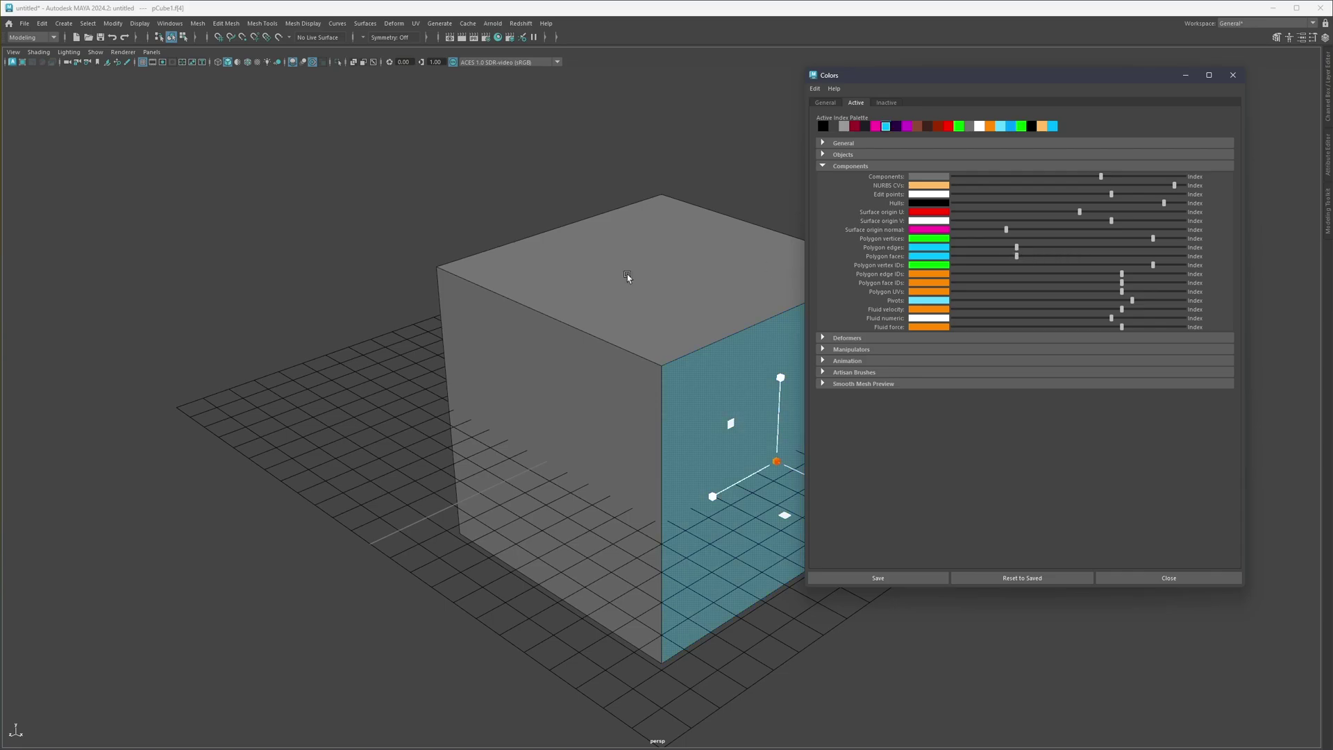
click(575, 364)
click(616, 305)
click(466, 191)
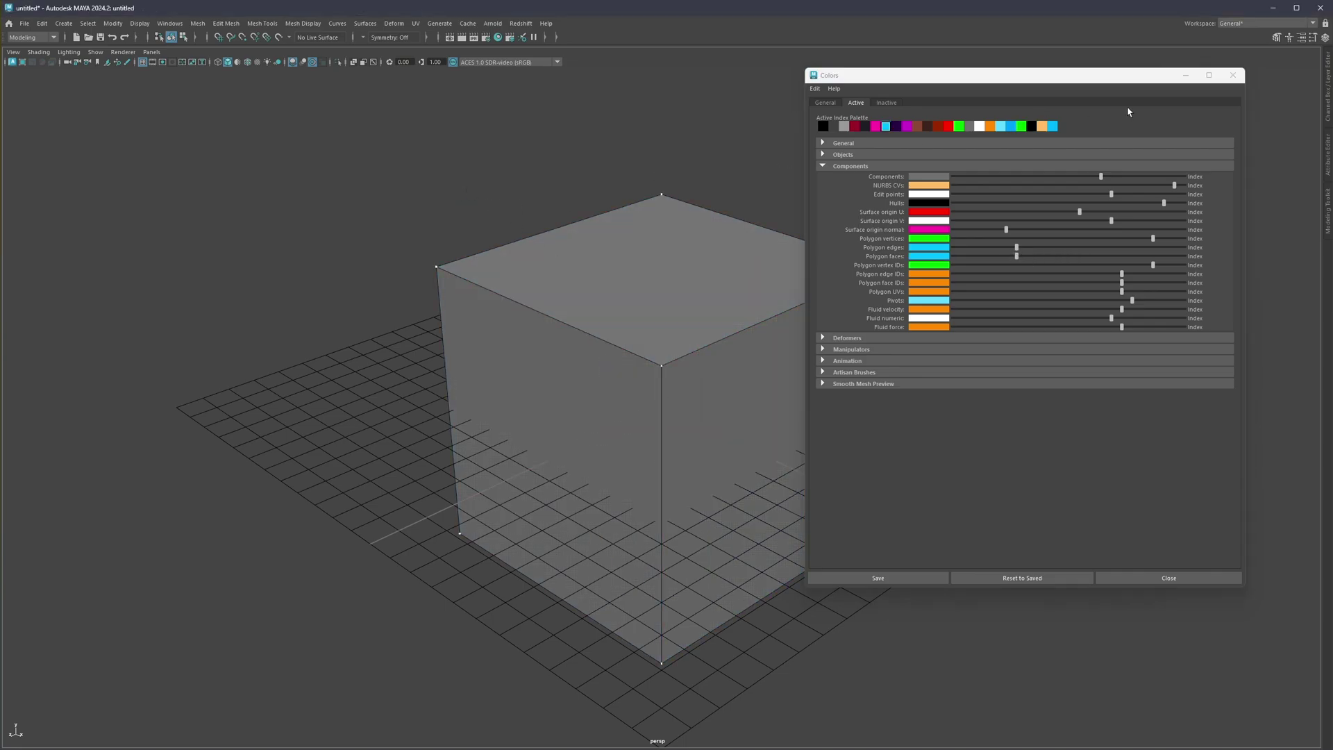
click(1234, 78)
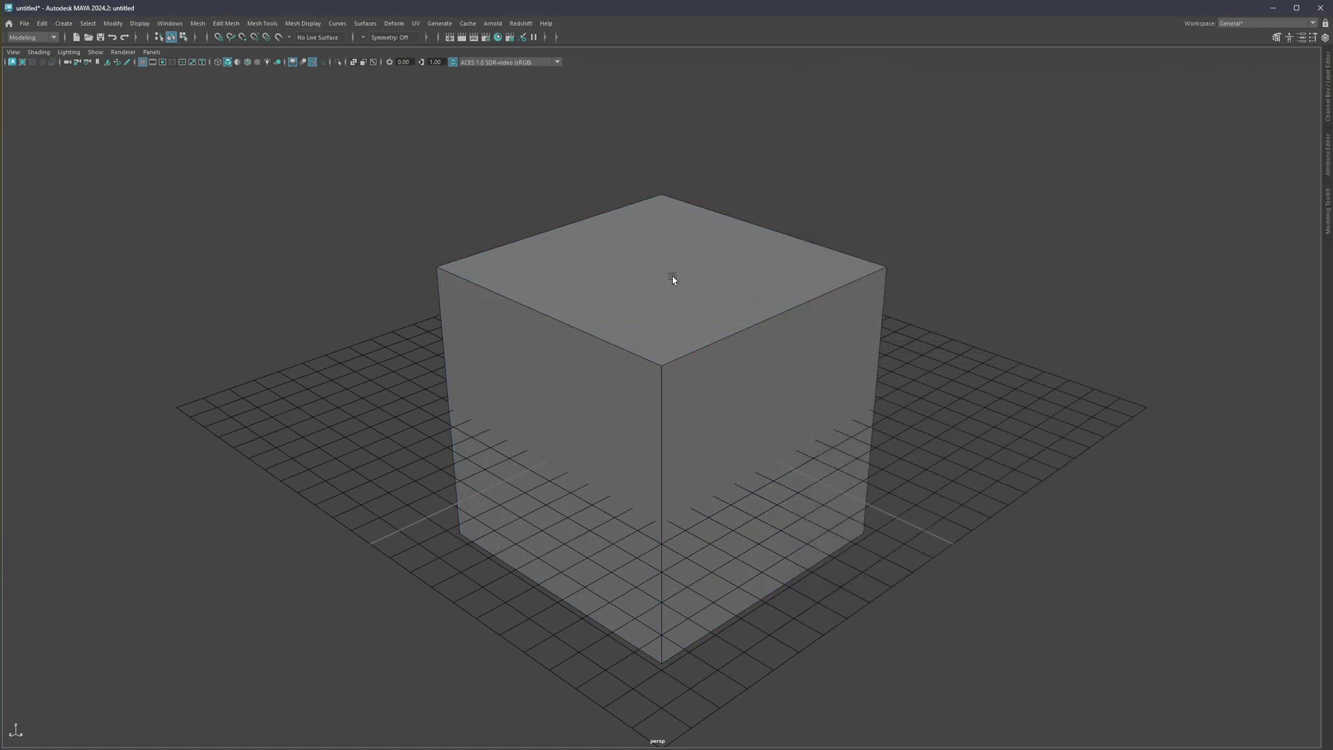
Insert an edge loop around the cube with Multi-Cut, then browse its Modeling Toolkit options
key(ctrl+shift+x)
mouse_move(728, 307)
mouse_down()
mouse_move(743, 295)
mouse_move(730, 295)
mouse_up()
click(1326, 92)
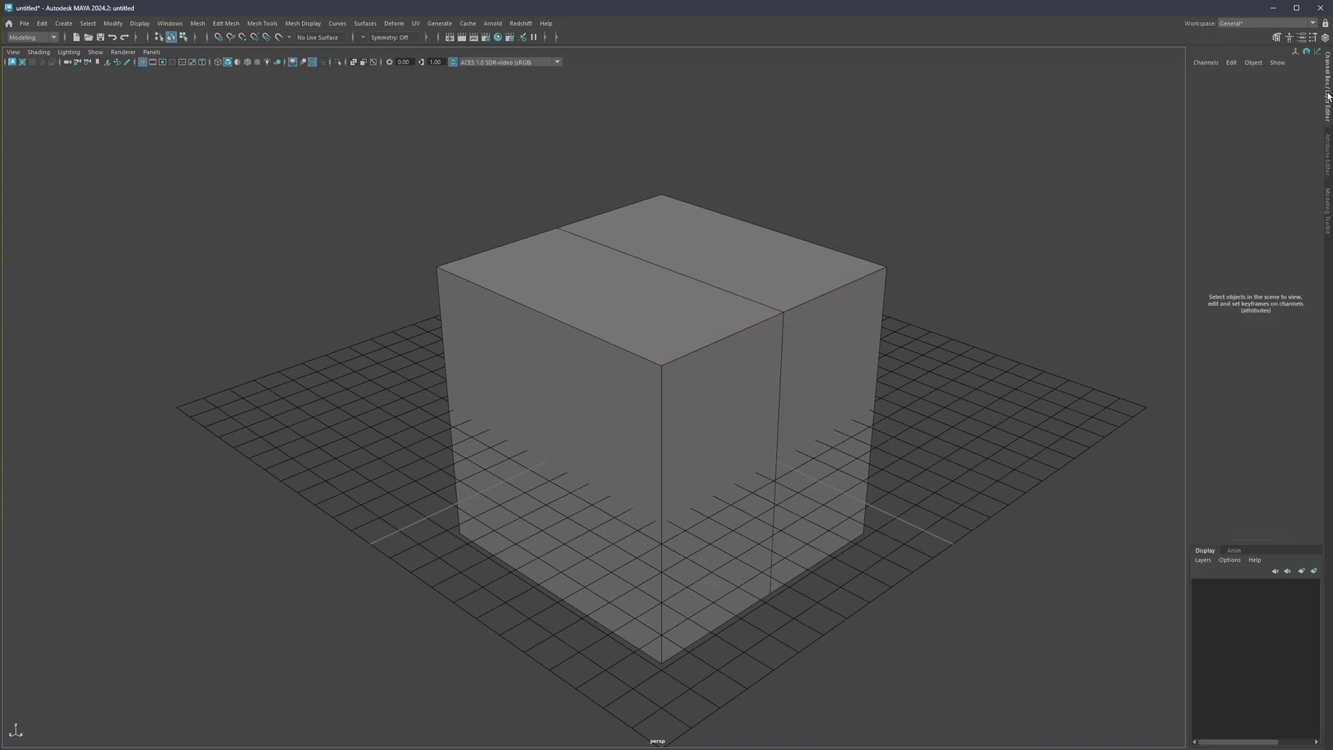
click(1325, 167)
click(1327, 205)
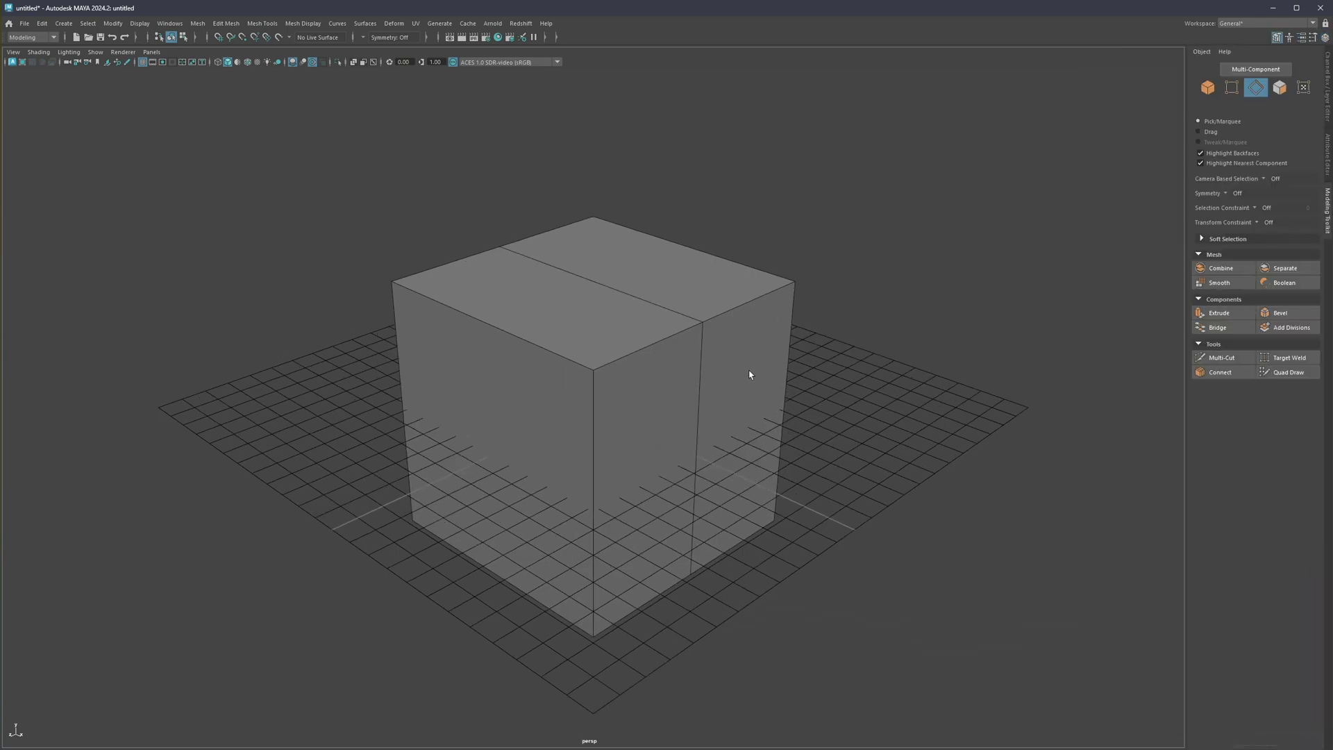
key(ctrl+shift+x)
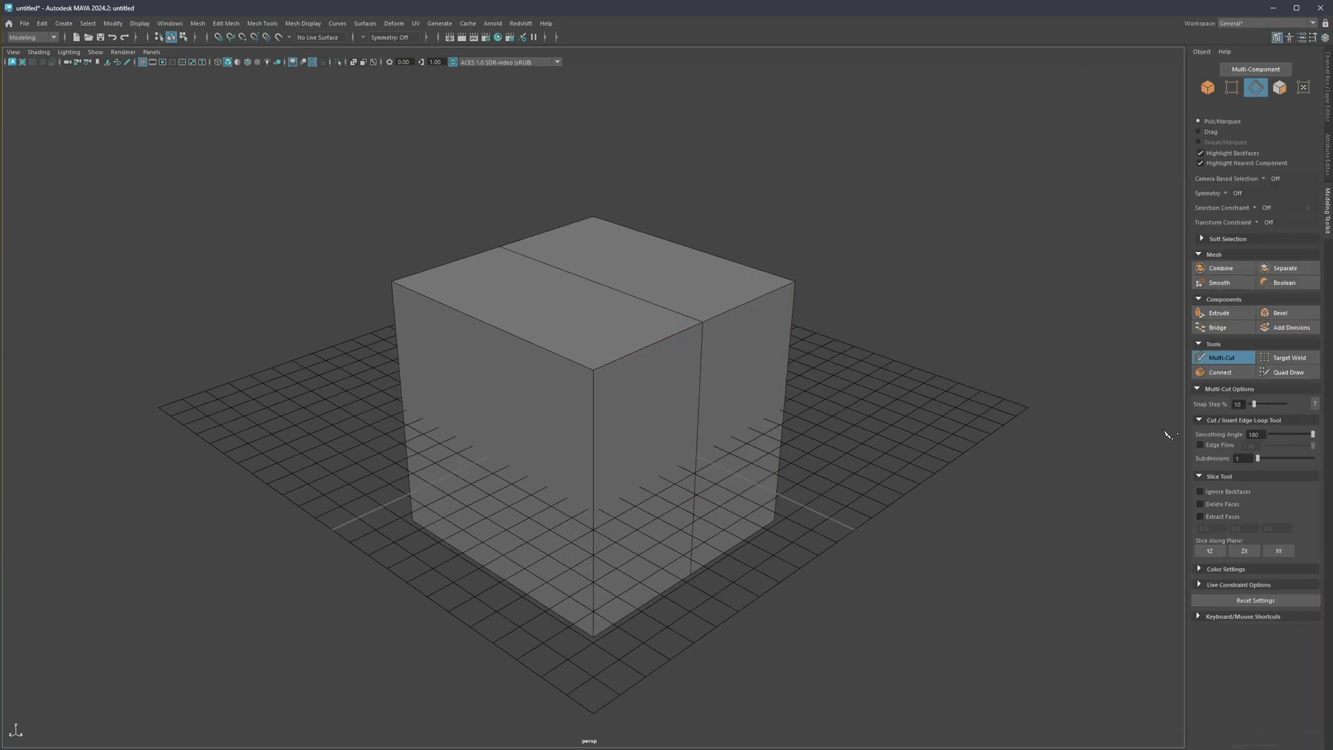
click(1207, 570)
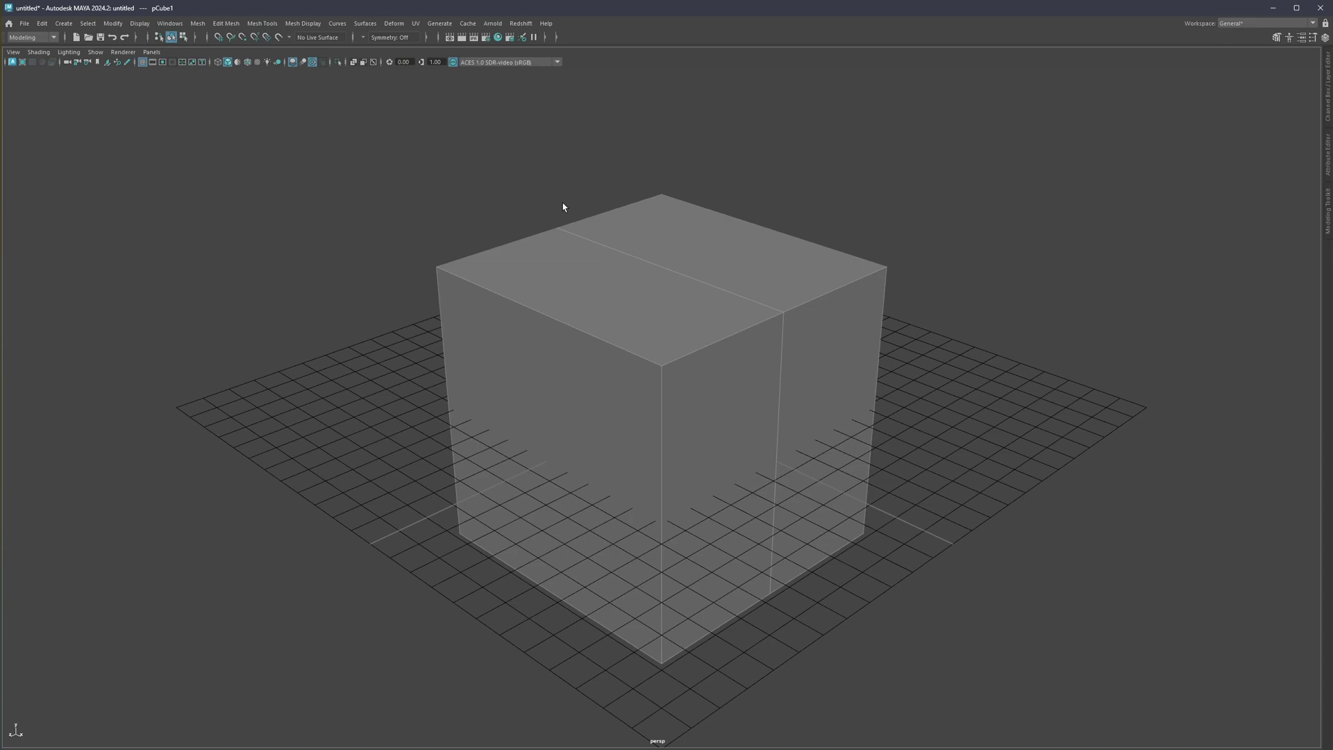
Assign the cube a new Standard Surface material with a near-black base colour
key(shift+o)
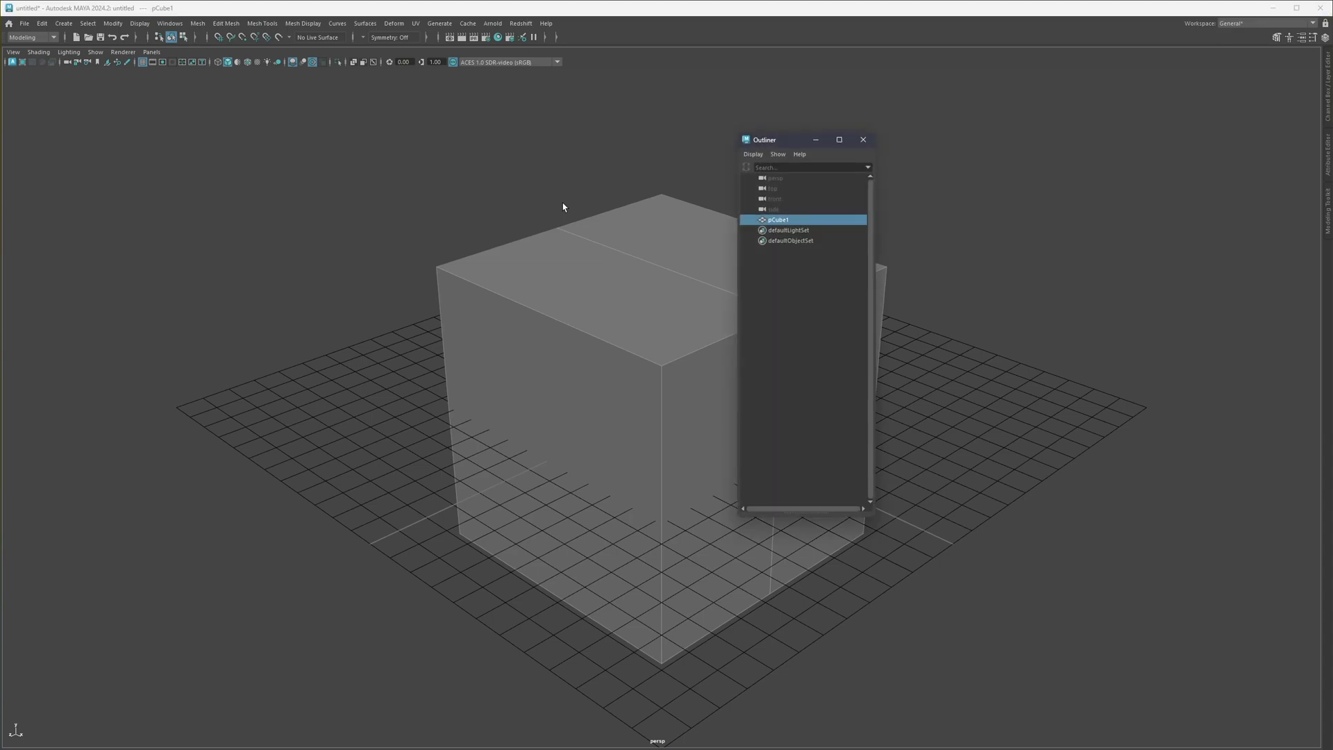
click(863, 139)
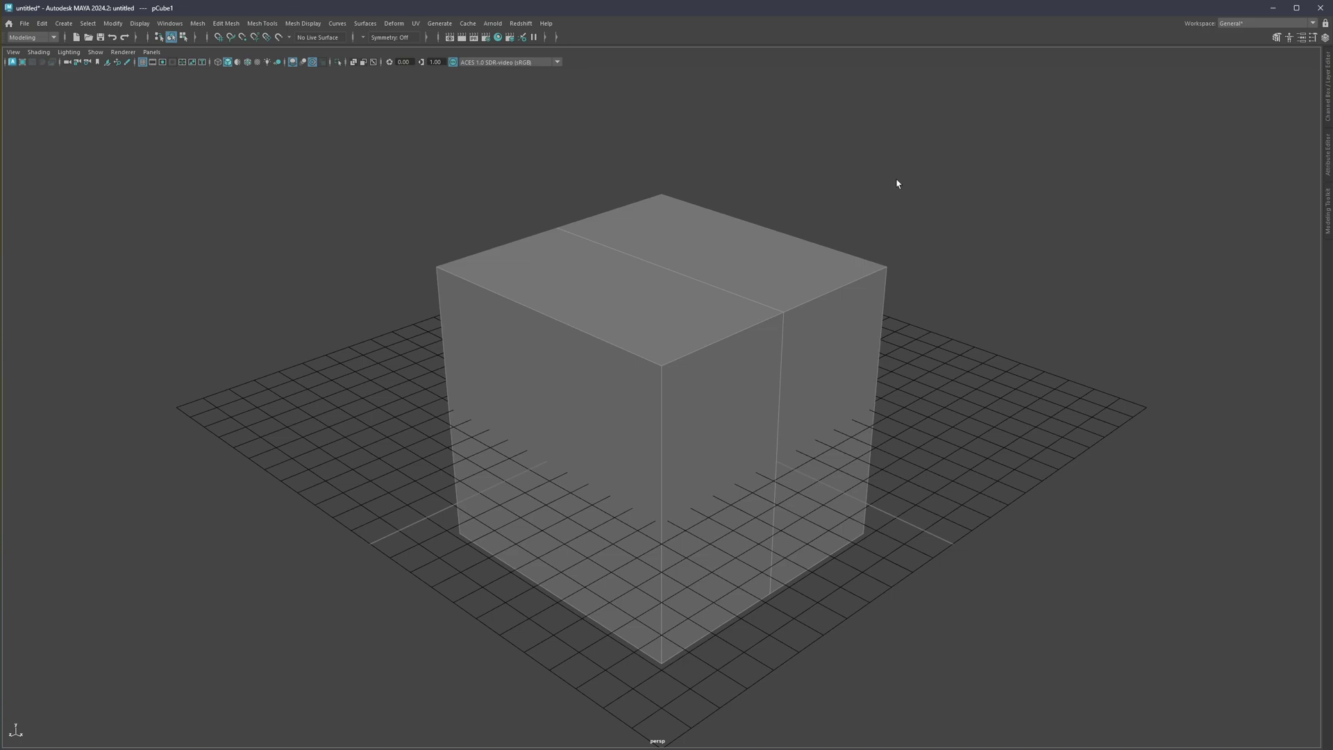
key(6)
right_click(740, 263)
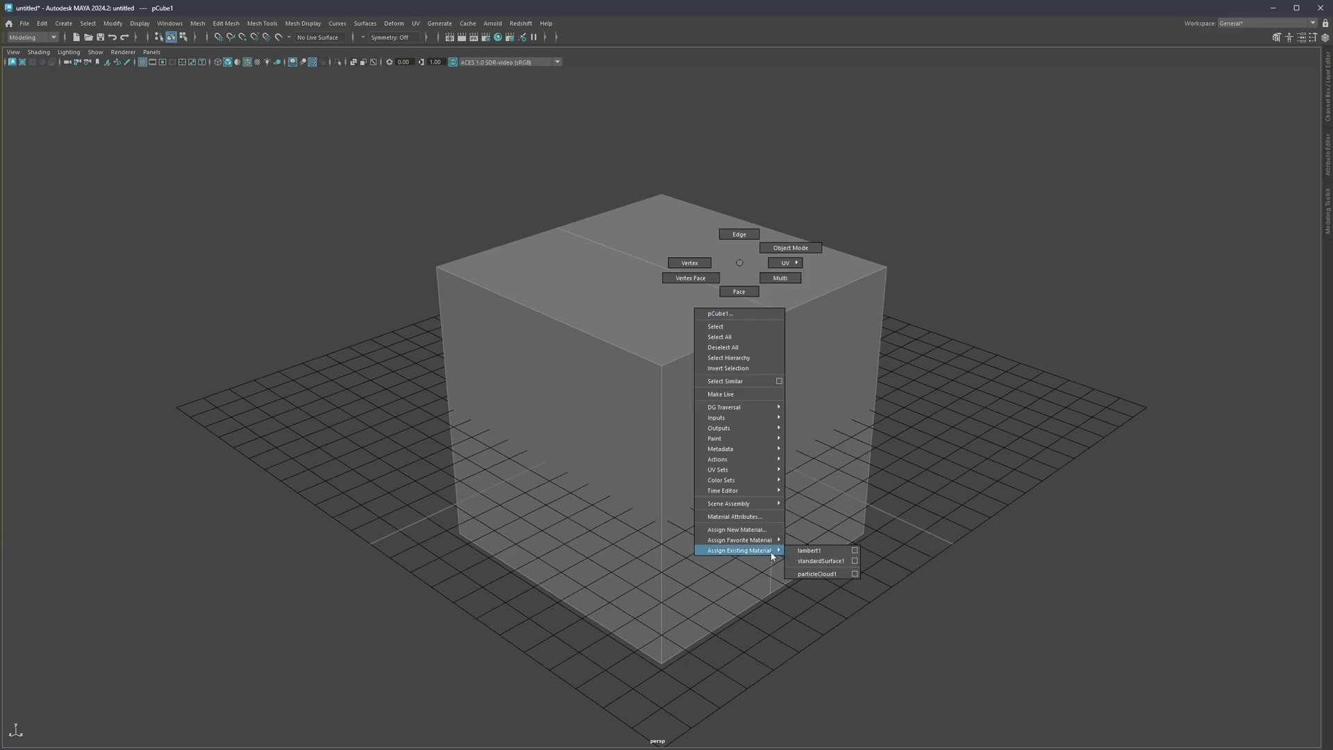
click(793, 540)
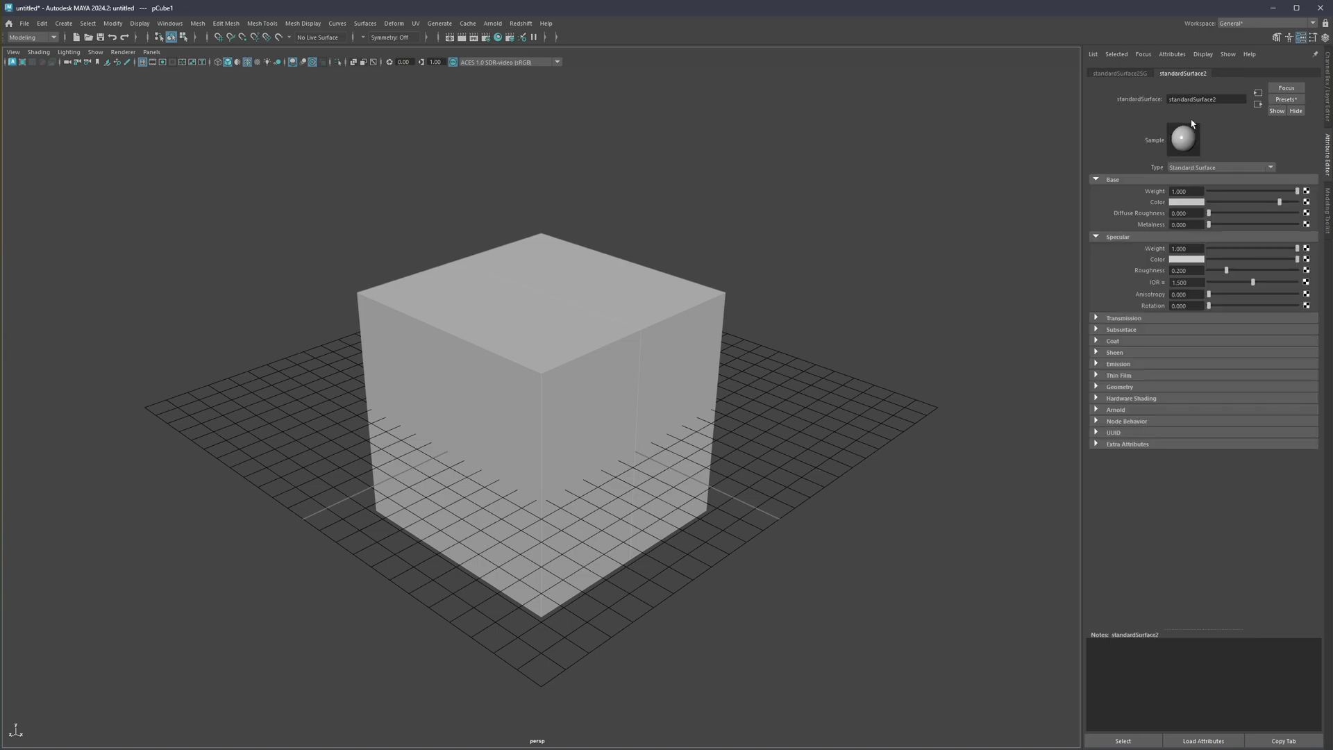
mouse_move(1225, 207)
mouse_down()
mouse_move(1183, 202)
mouse_move(1221, 199)
mouse_up()
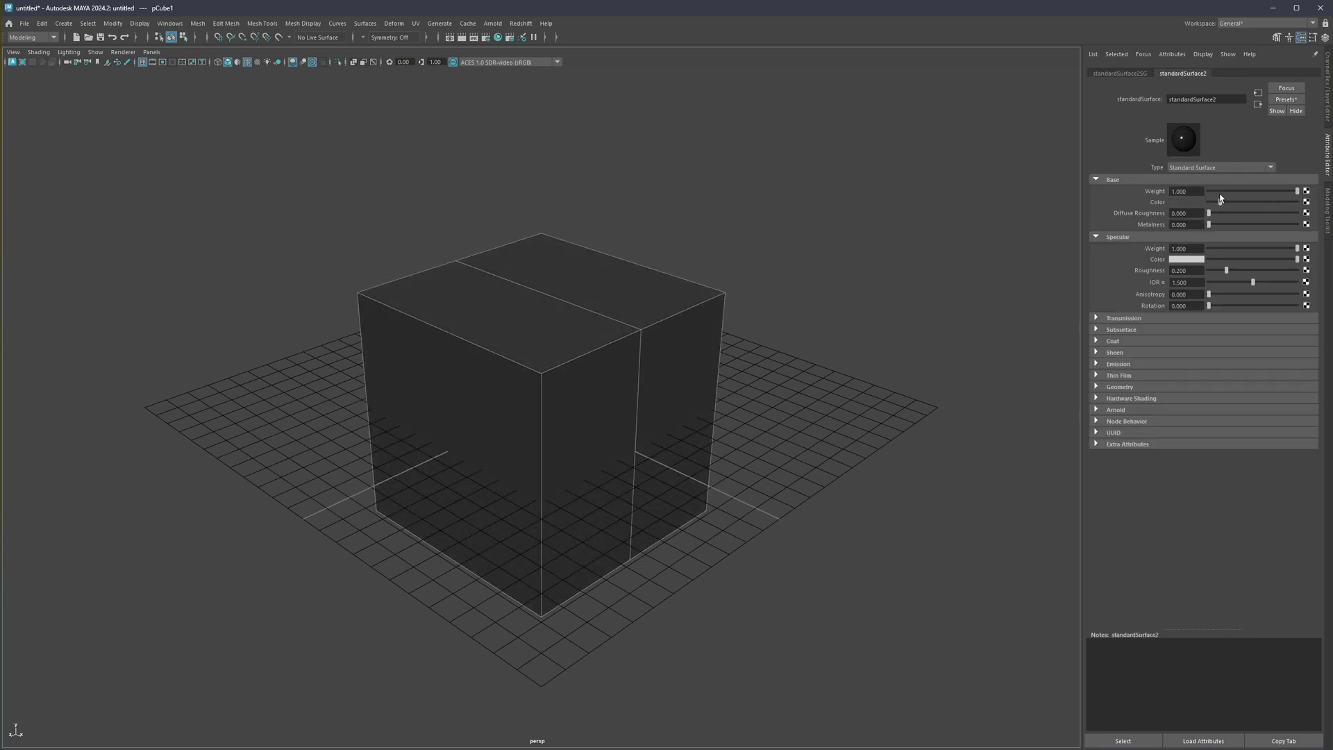
click(1326, 156)
Deselect the cube, hide the viewport grid, and toggle wireframe and default-material shading
click(962, 178)
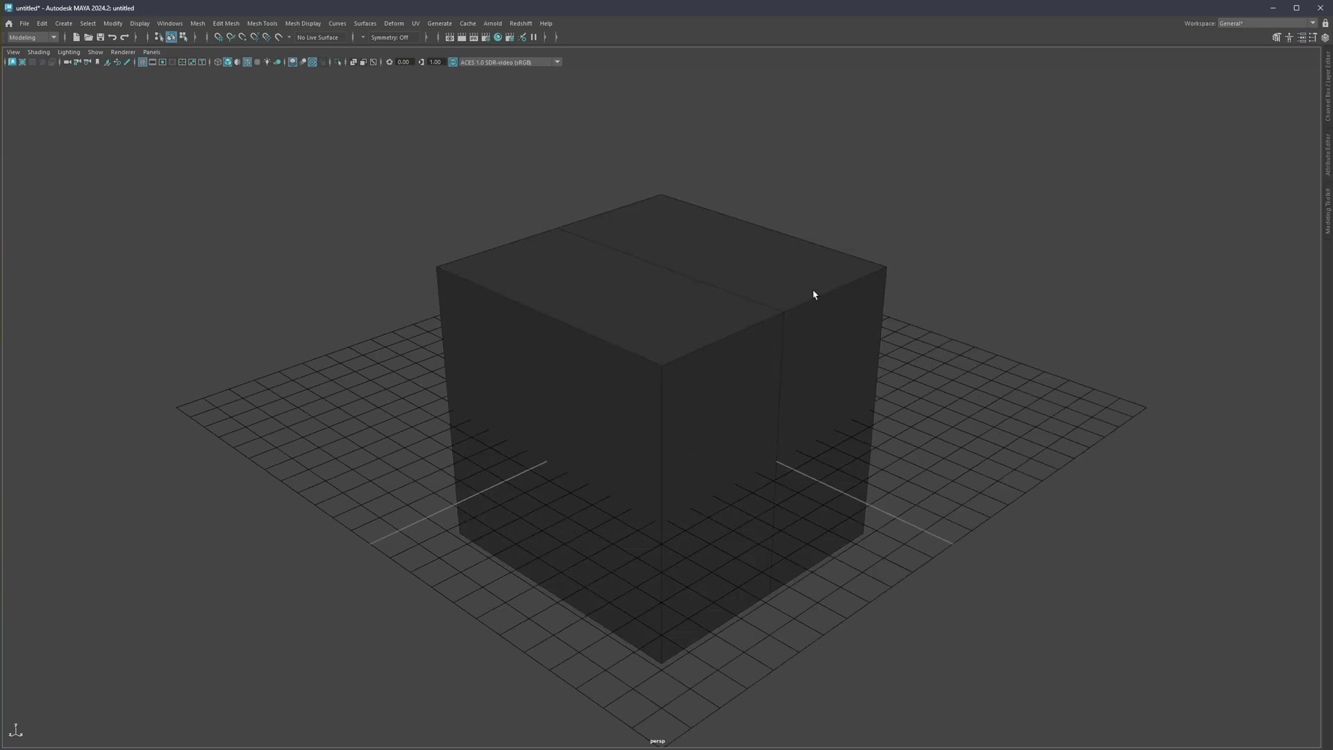
key(g)
key(g)
key(g)
key(alt+5)
key(alt+d)
key(alt+d)
key(alt+5)
key(6)
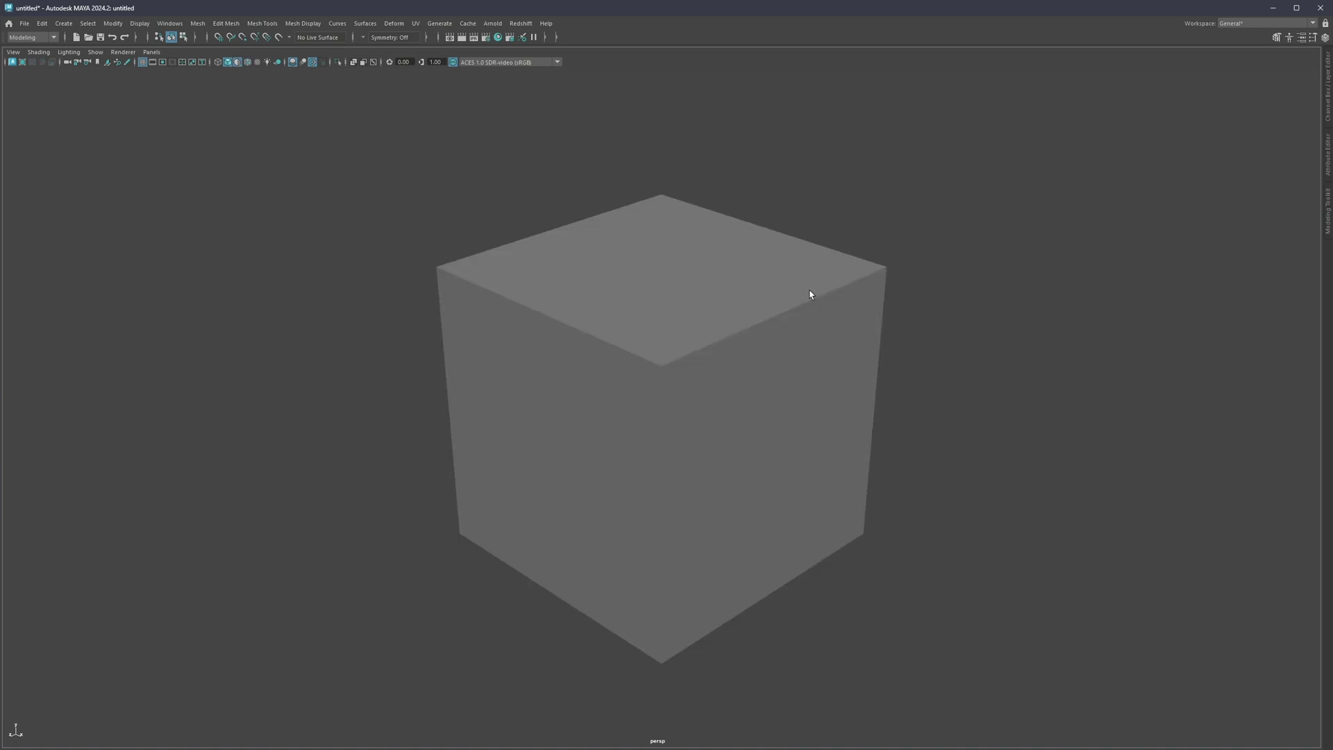
Toggle the toolbar's Wireframe on Shaded, Use Default Material and lighting buttons
click(247, 62)
click(237, 63)
click(235, 63)
click(236, 63)
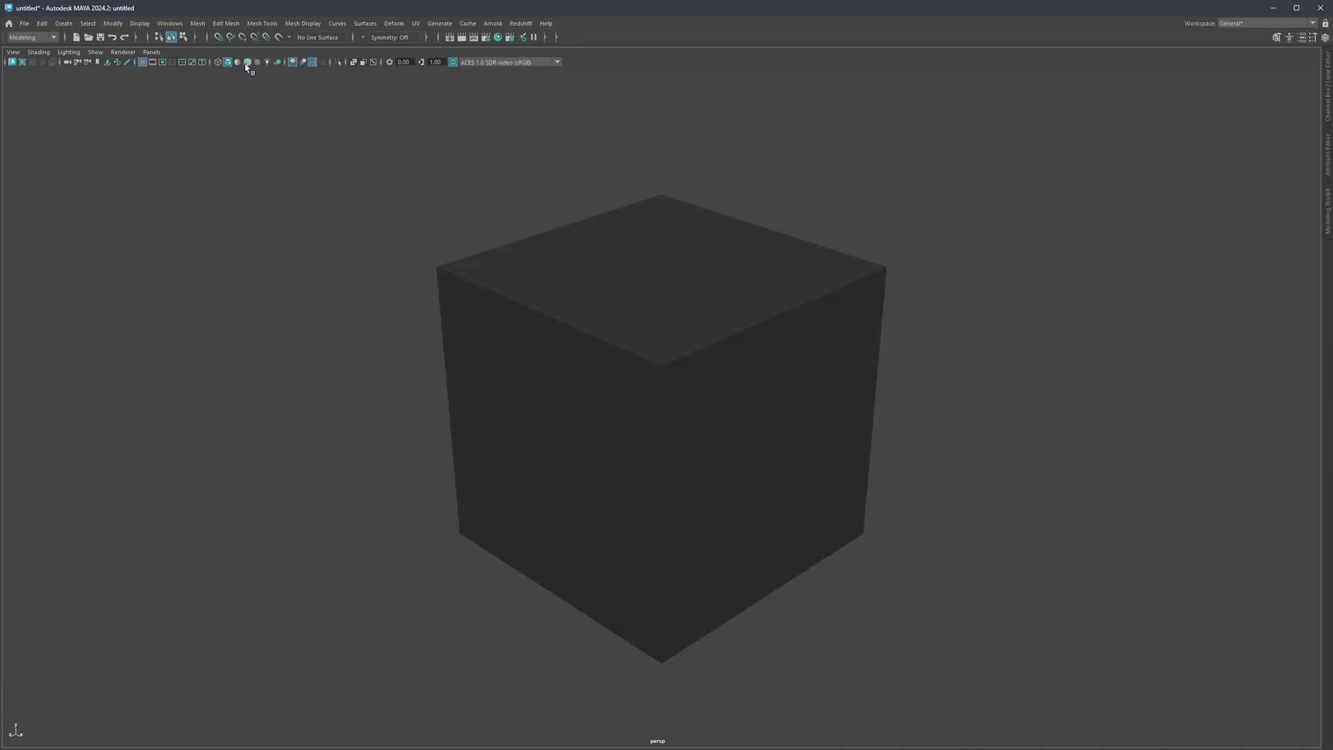
click(247, 63)
click(239, 64)
click(238, 63)
click(237, 62)
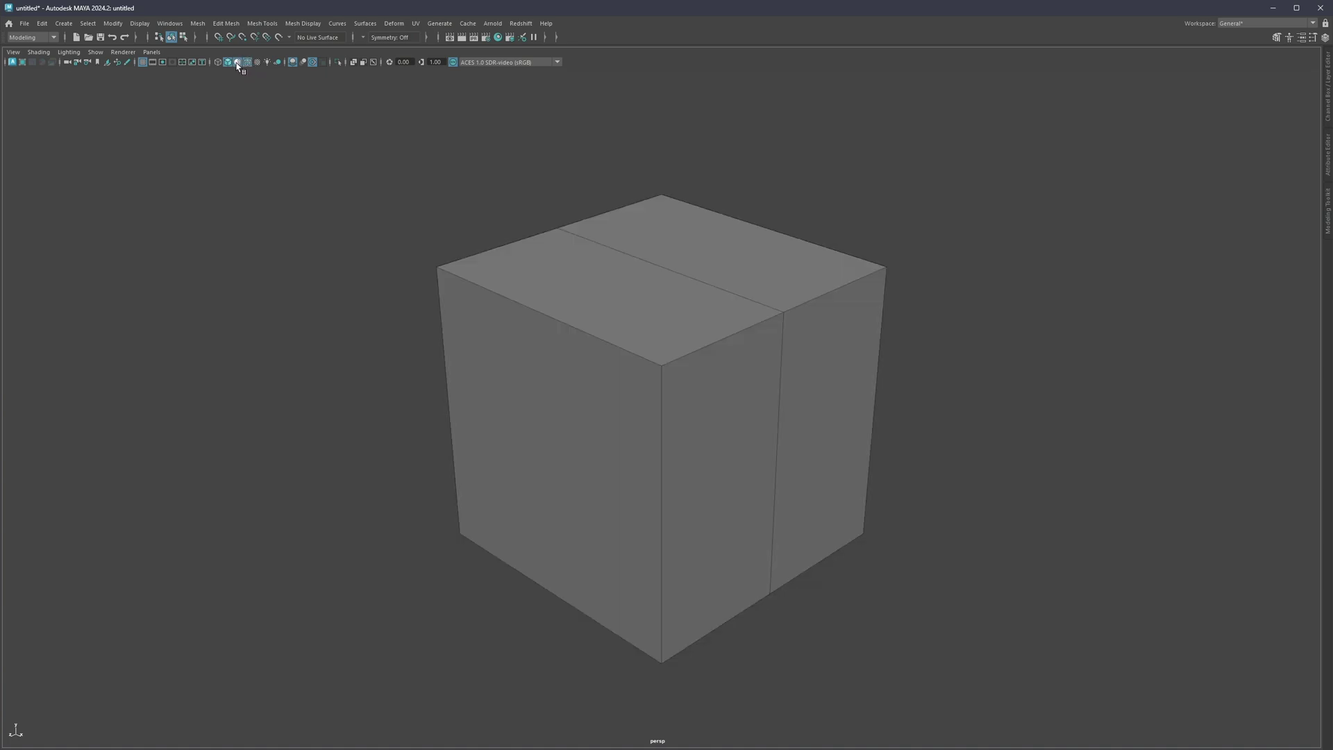
click(237, 62)
click(247, 65)
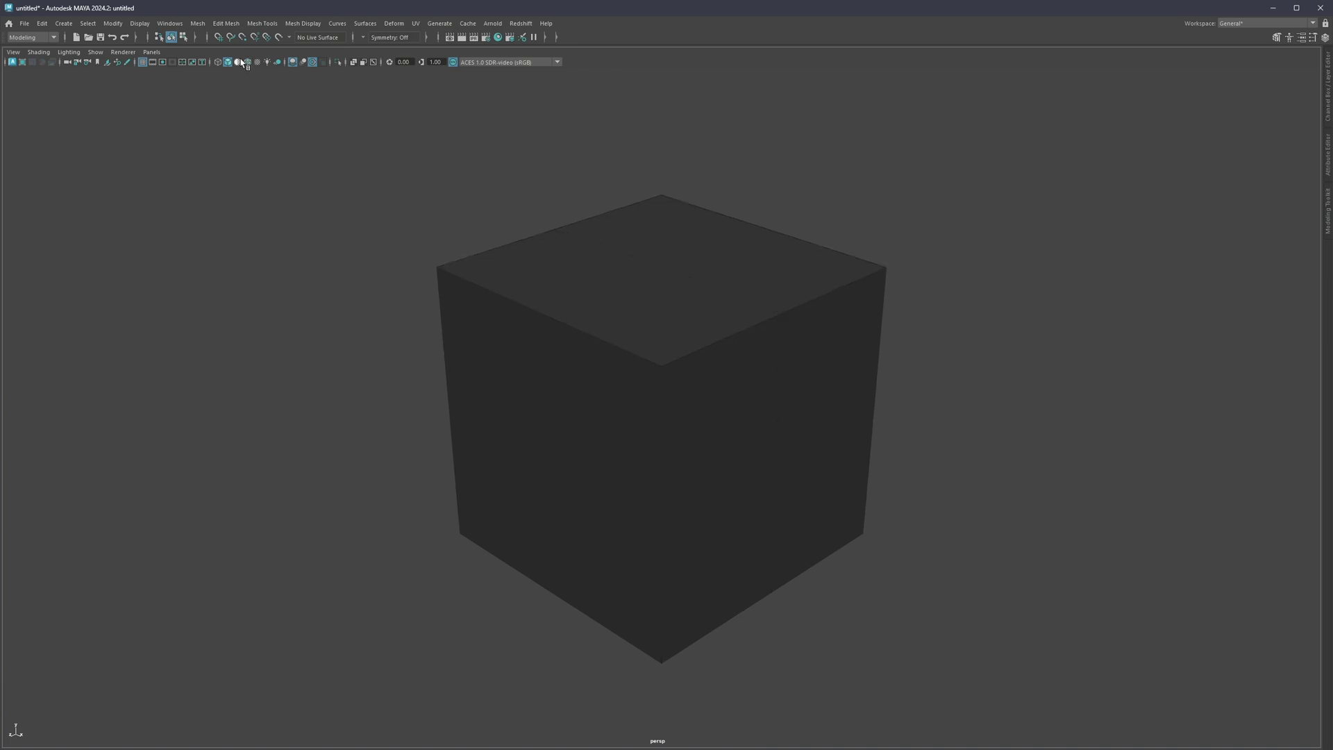
Flip wireframe and default material with Alt+5/Alt+6, then select the cube and toggle lighting
key(alt+5)
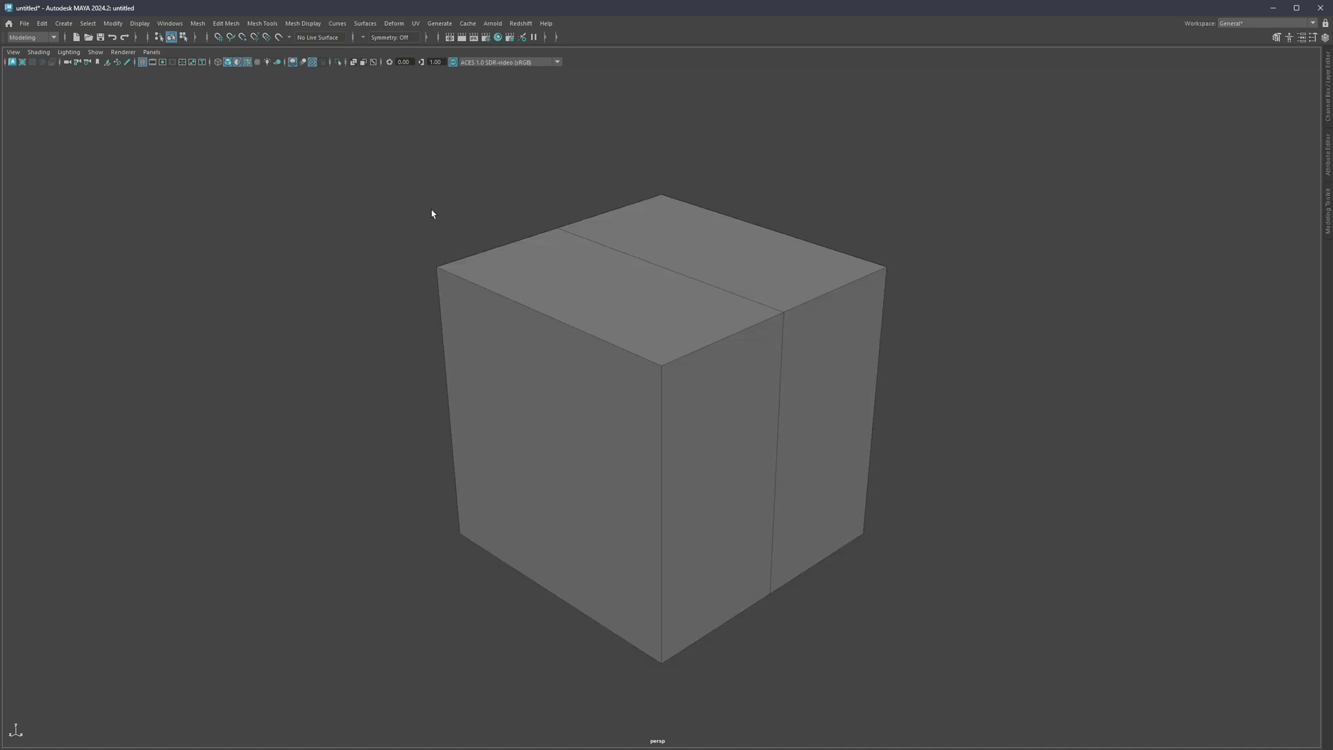
key(alt+6)
key(alt+5)
key(alt+6)
click(712, 364)
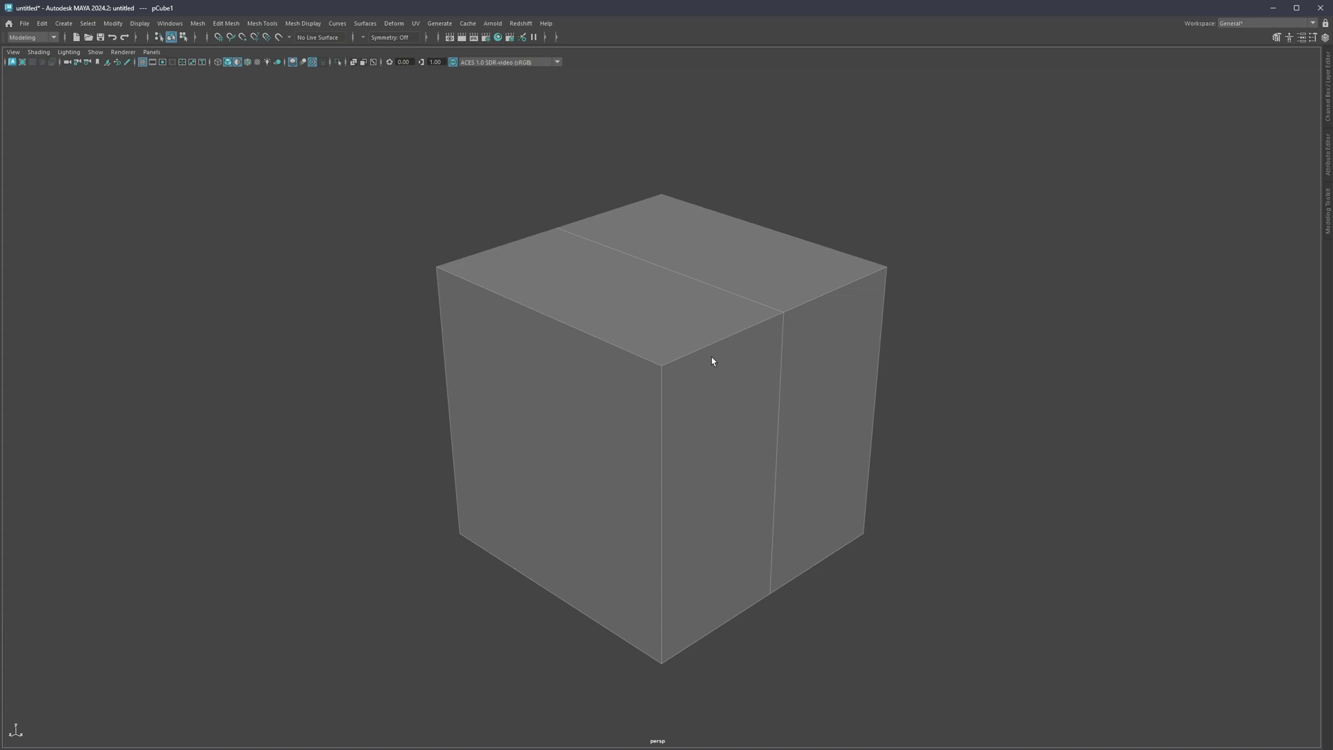
key(7)
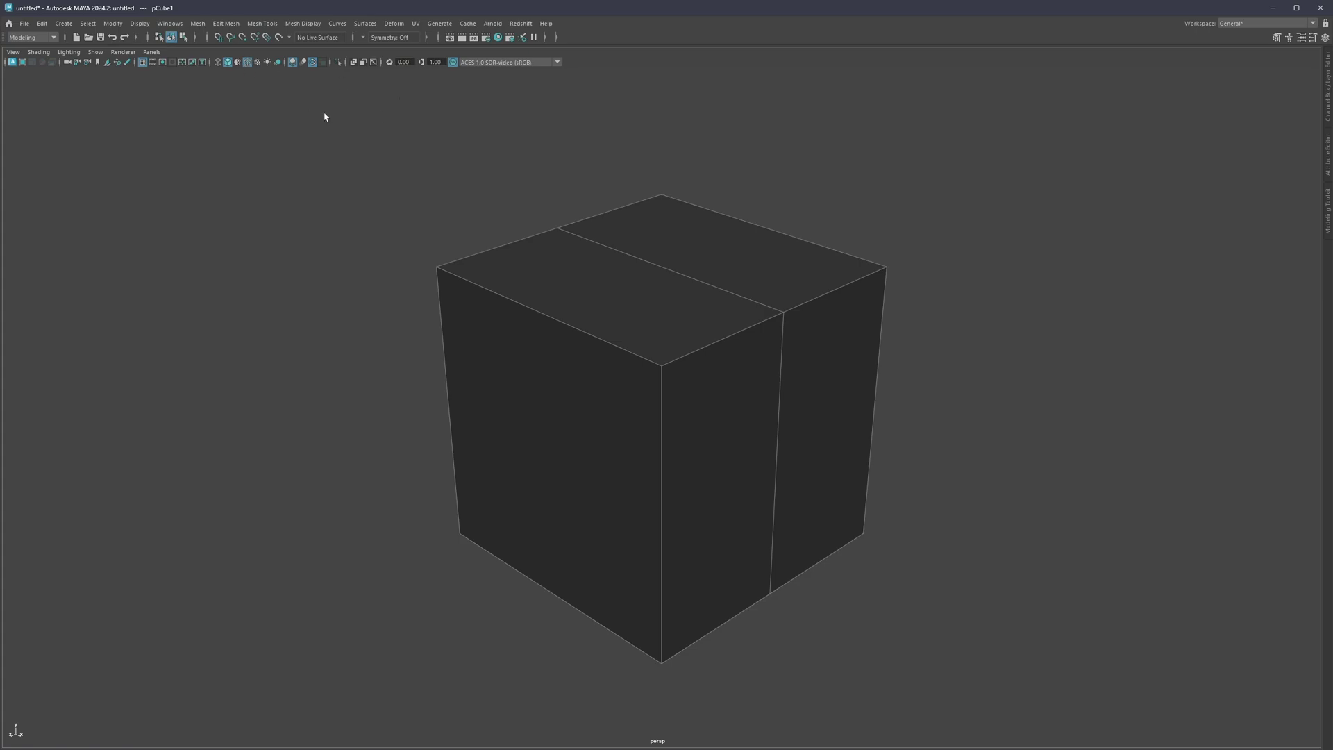
Create a hotkey set named Name by duplicating Maya Default in the Hotkey Editor
click(311, 215)
click(169, 23)
mouse_move(223, 137)
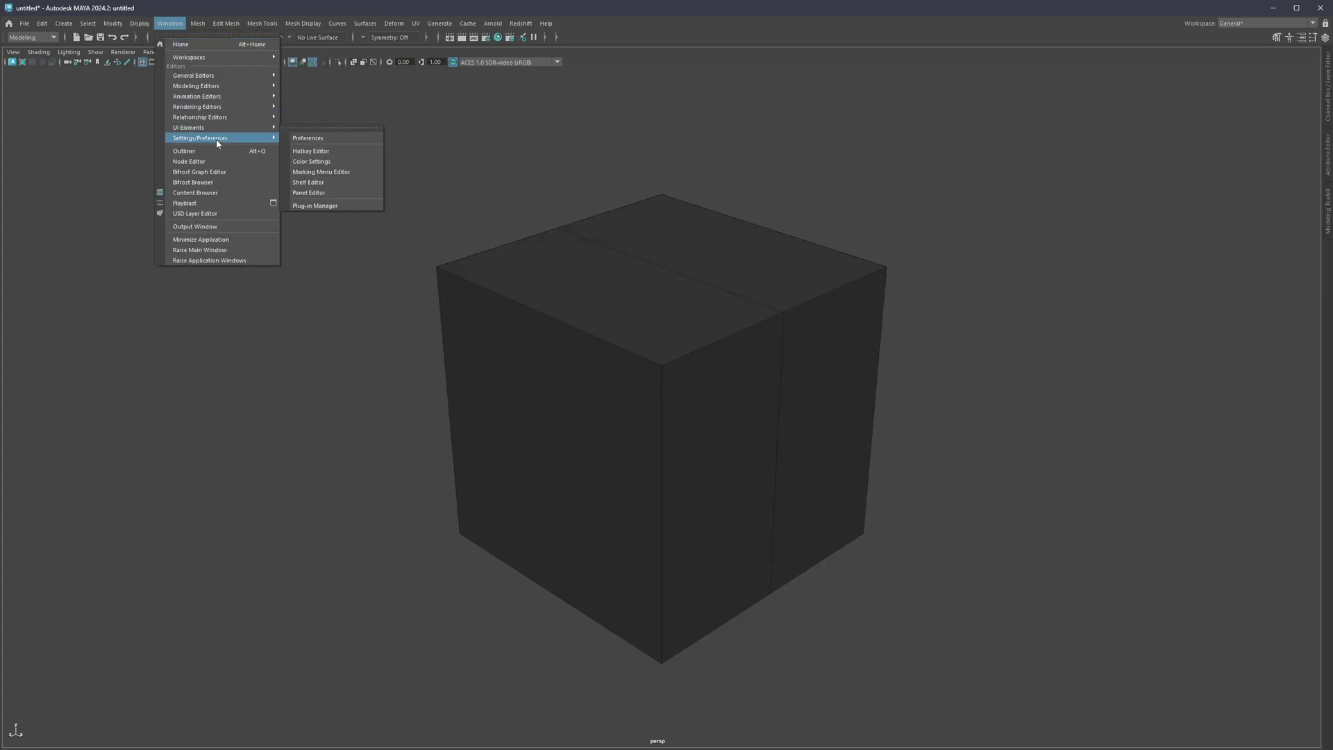
click(304, 150)
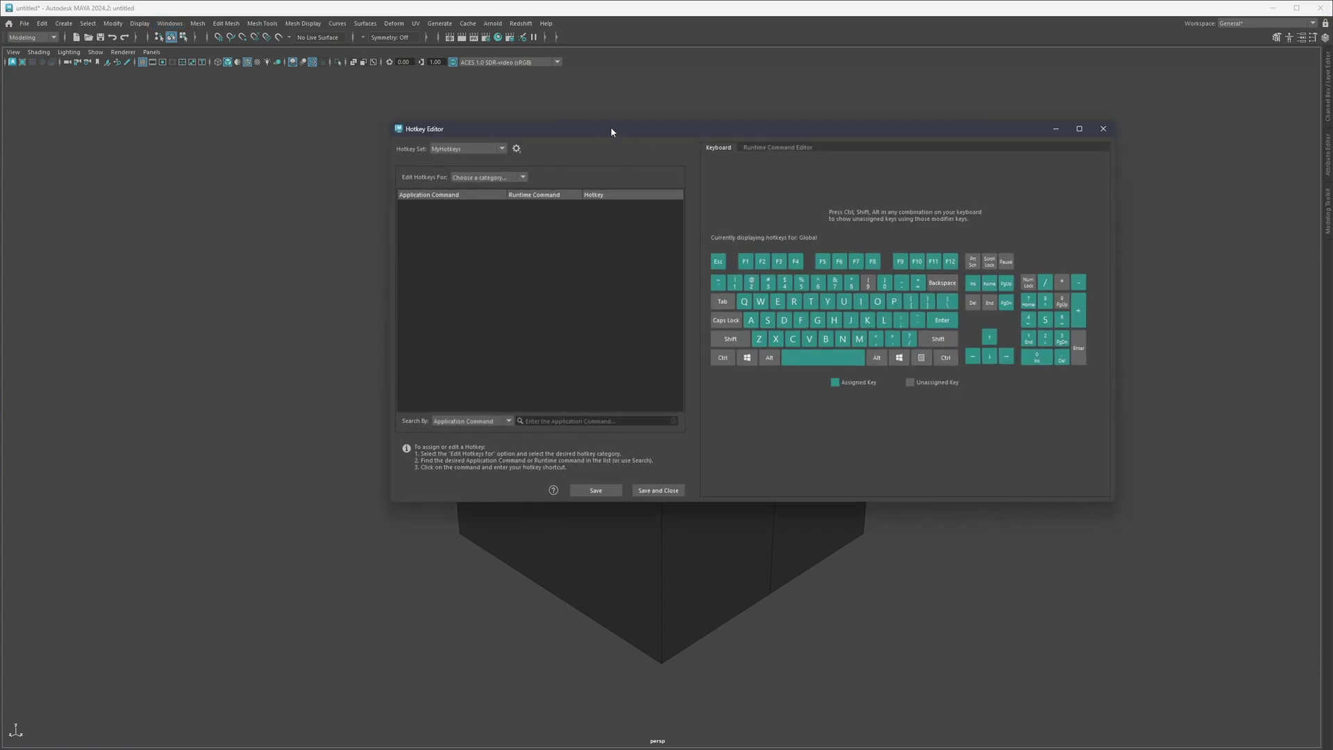
drag(610, 127, 768, 137)
click(625, 160)
click(611, 172)
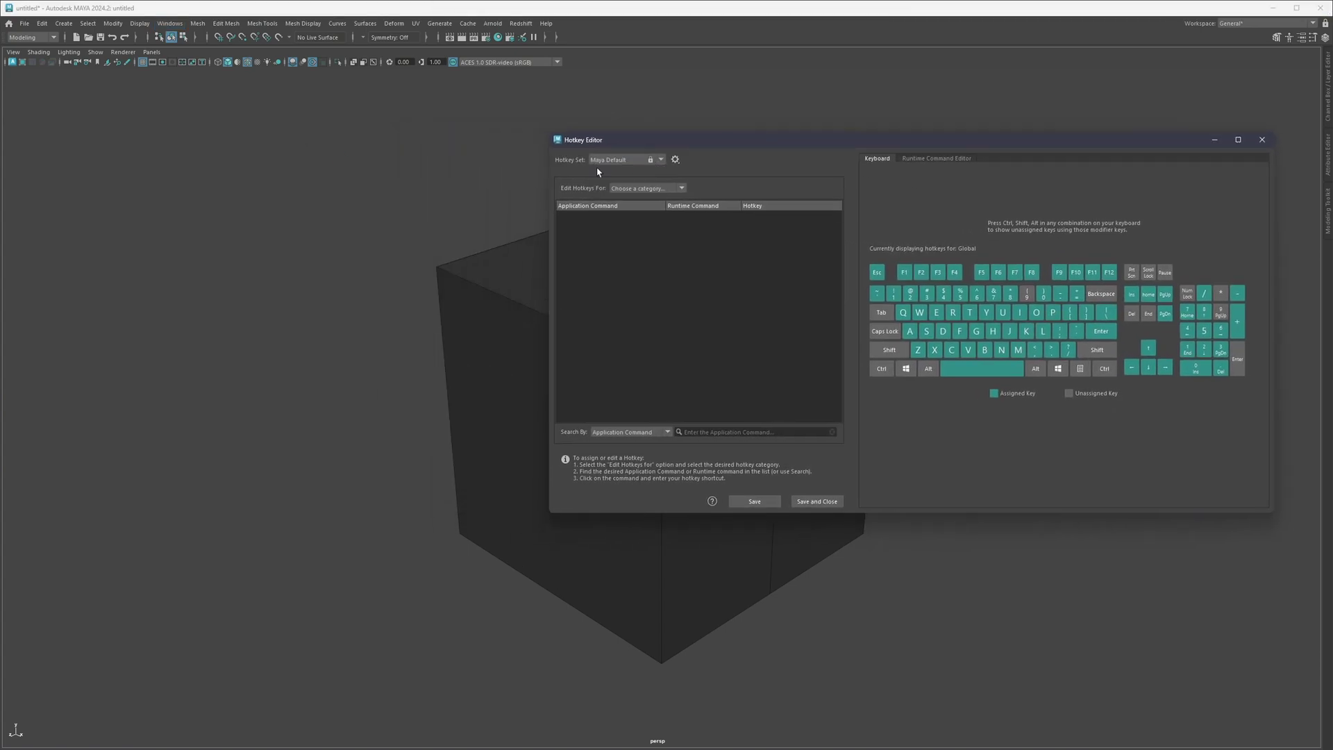
click(675, 159)
click(699, 169)
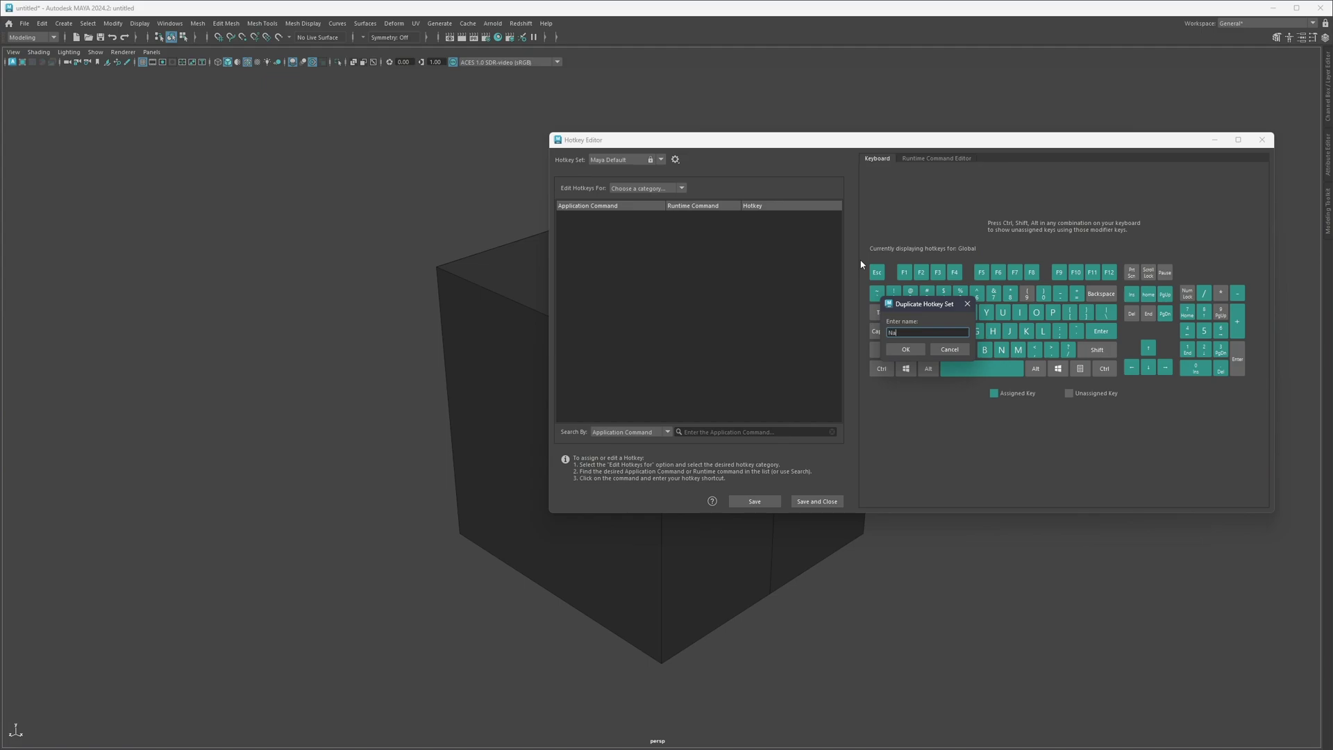
click(905, 350)
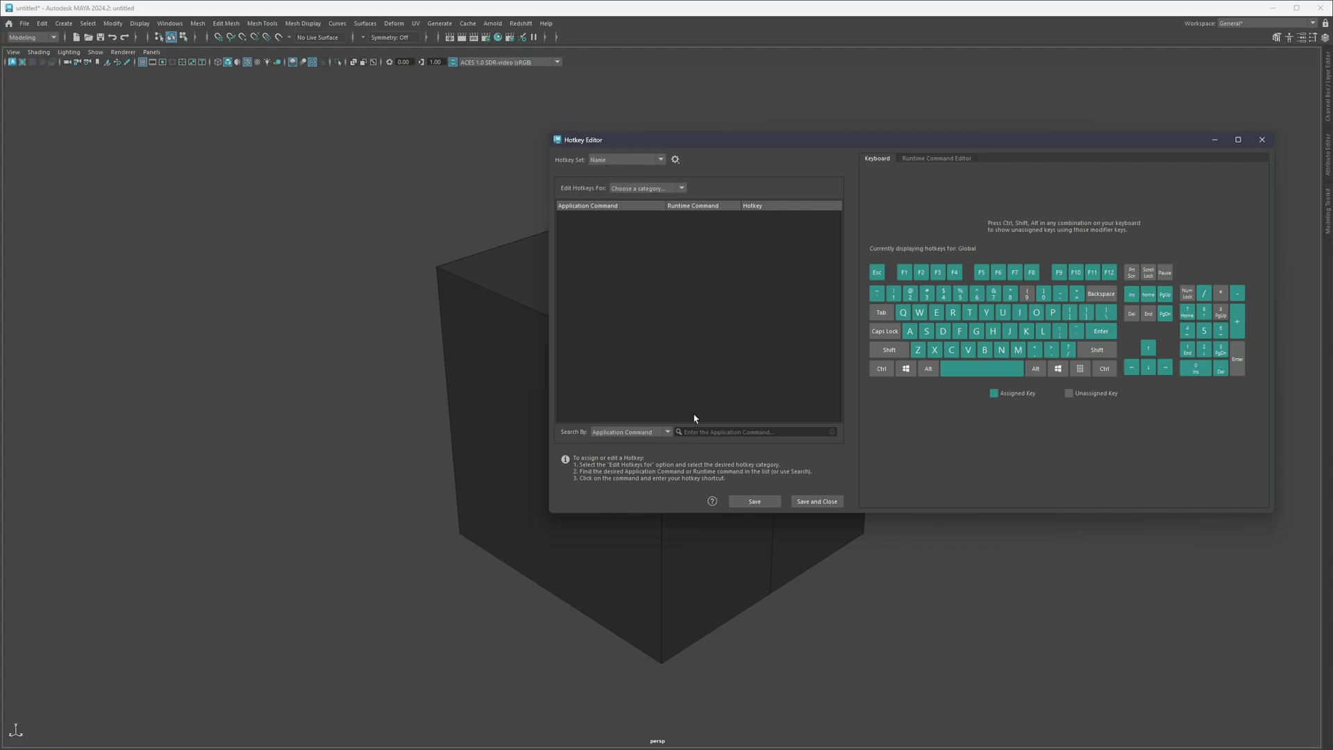
Bind E to the Move Tool, overriding the existing assignment, and save the hotkeys
click(731, 434)
text(Move)
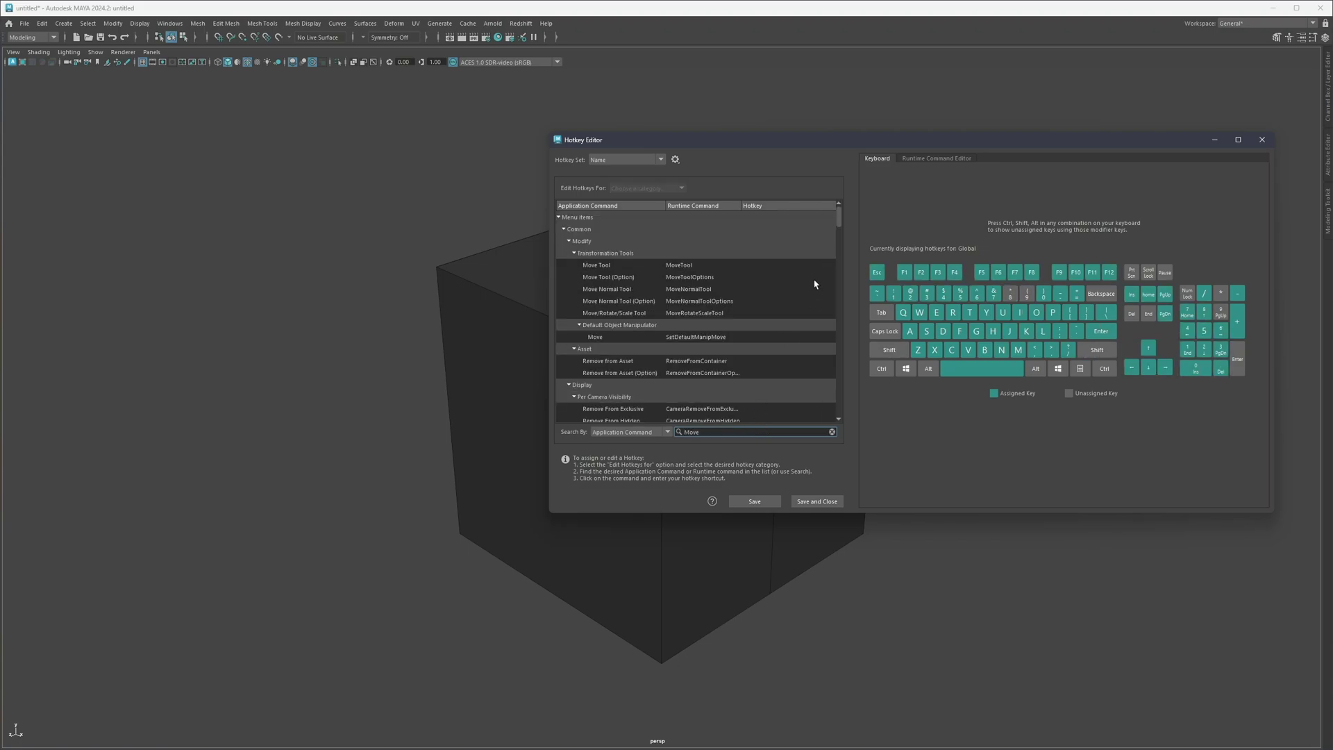
click(791, 265)
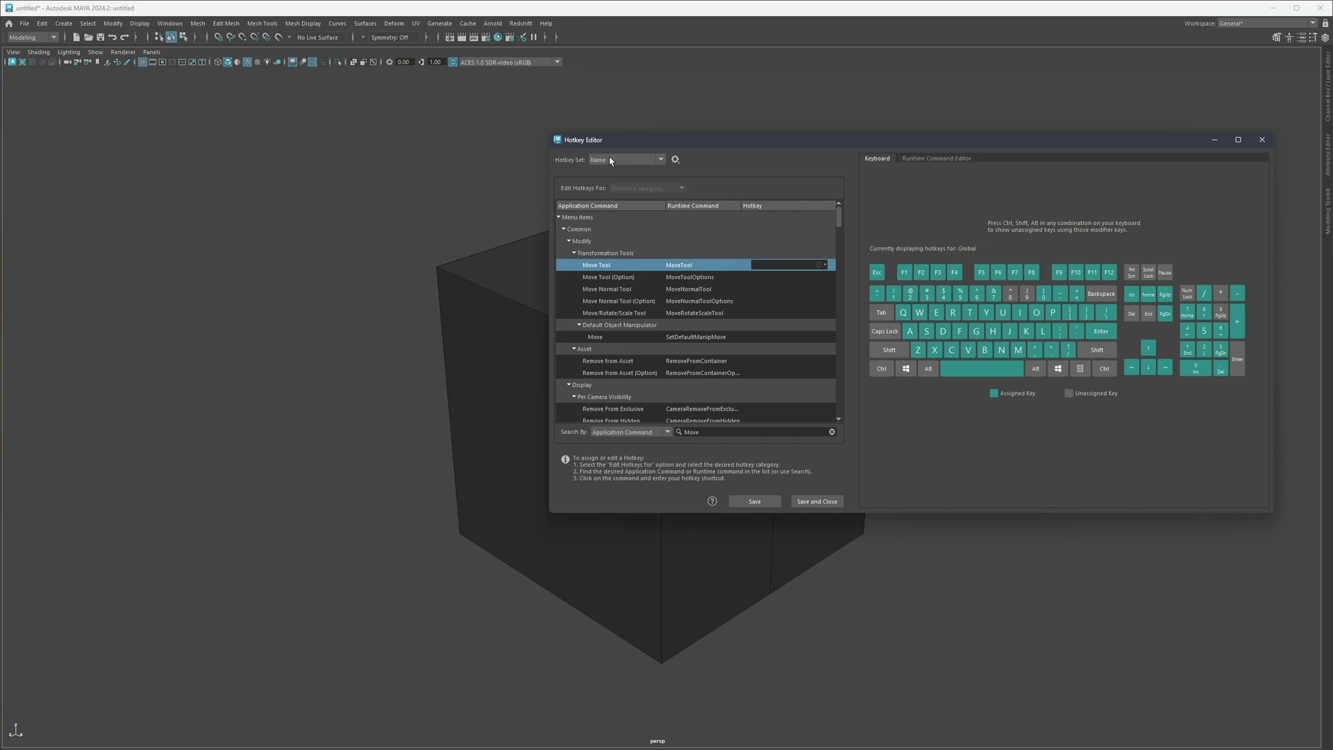
key(e)
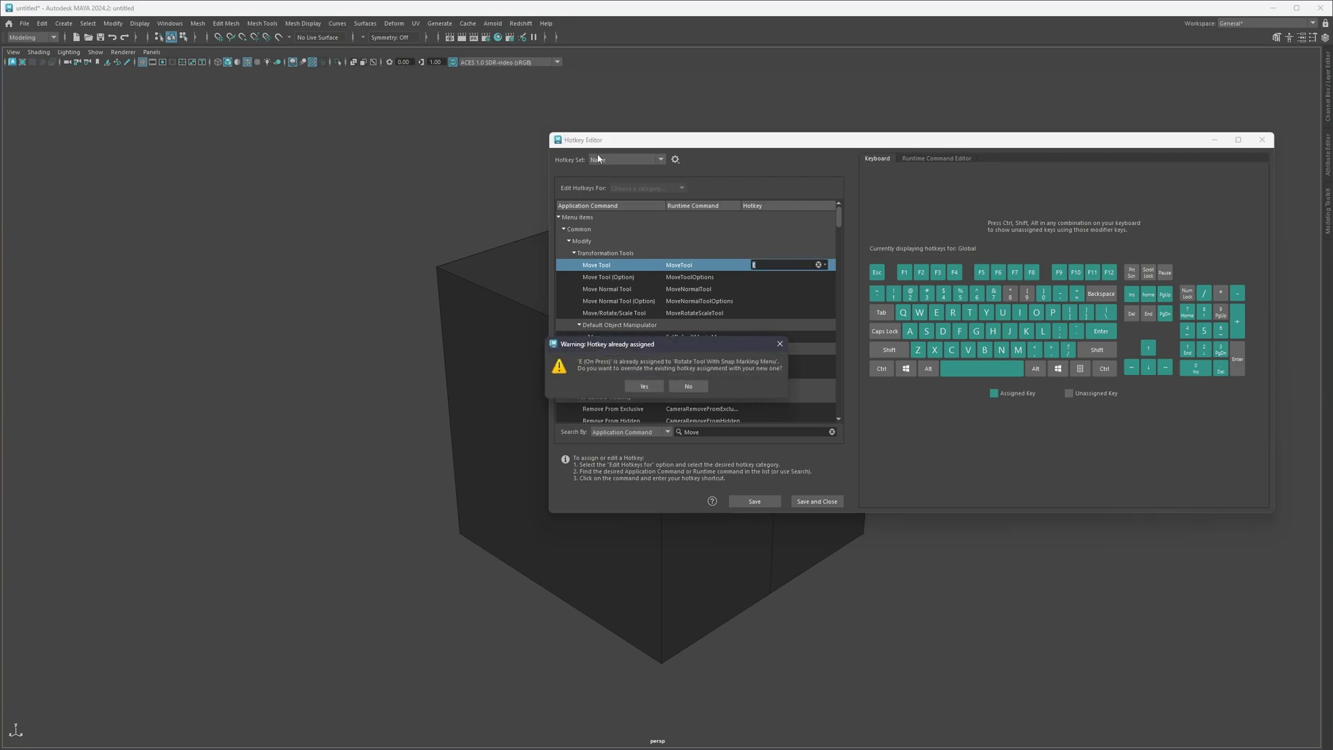
click(650, 387)
click(771, 291)
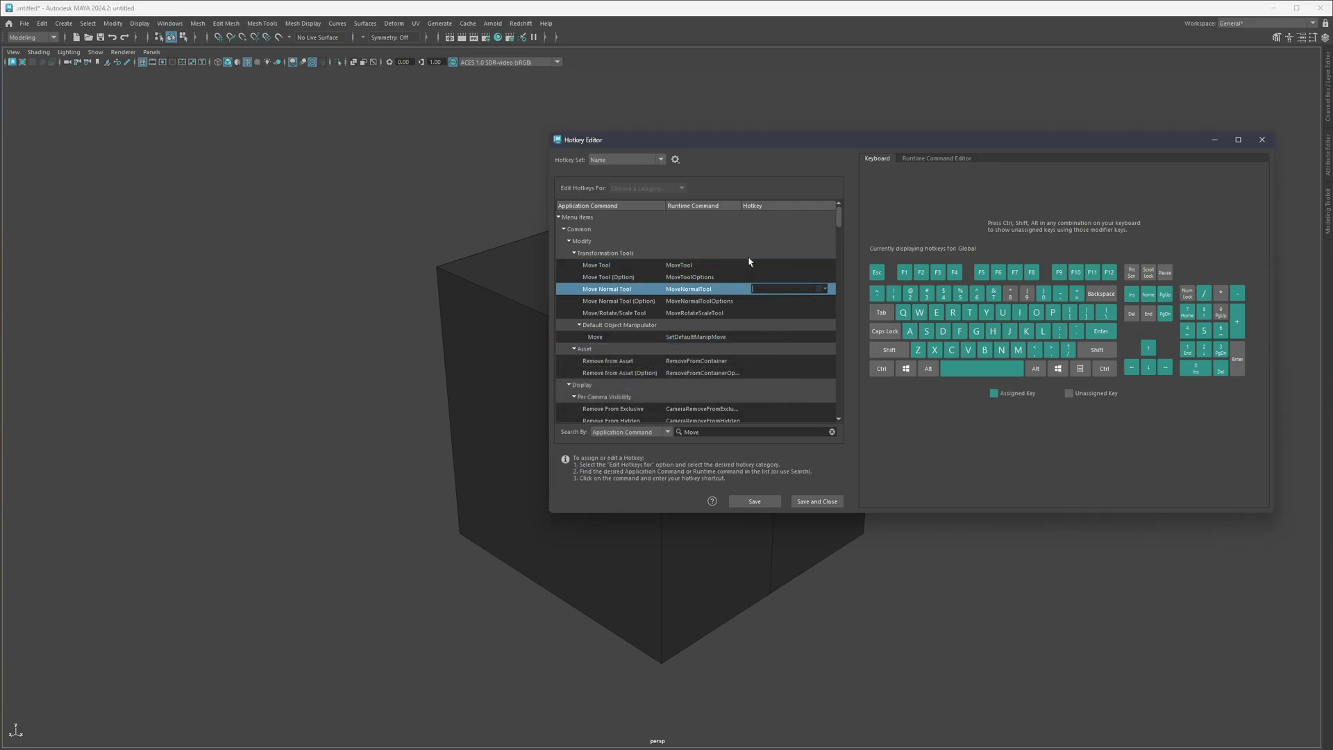
click(755, 501)
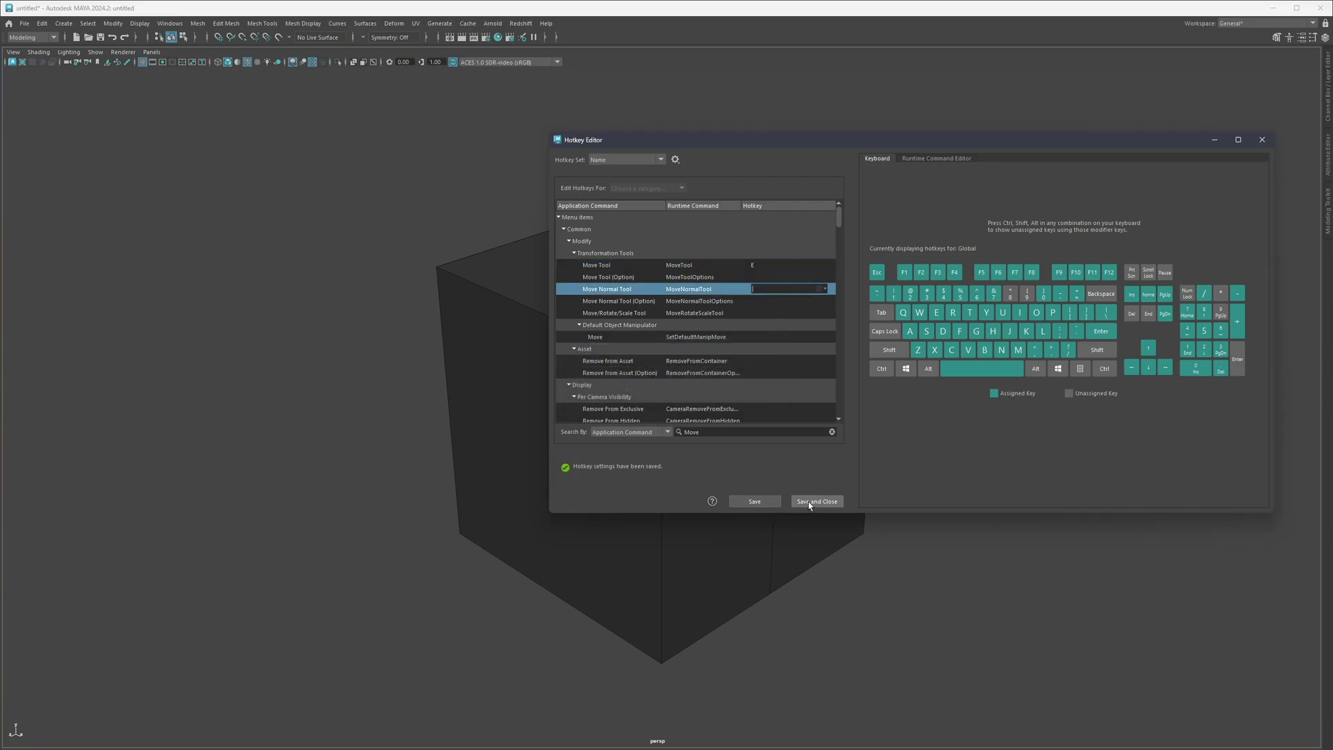
click(810, 501)
Slide the cube's top front edge sideways along X, then switch to vertex selection
click(736, 362)
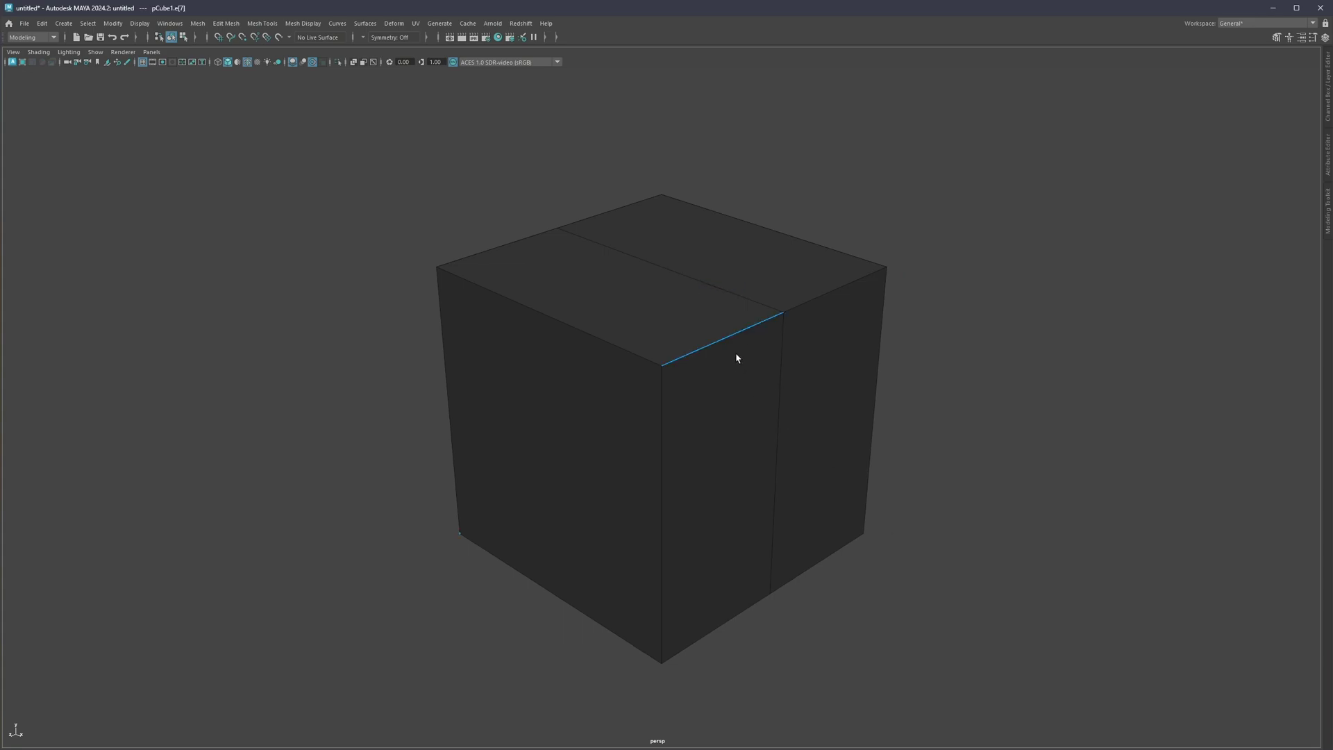
key(w)
drag(771, 357, 803, 366)
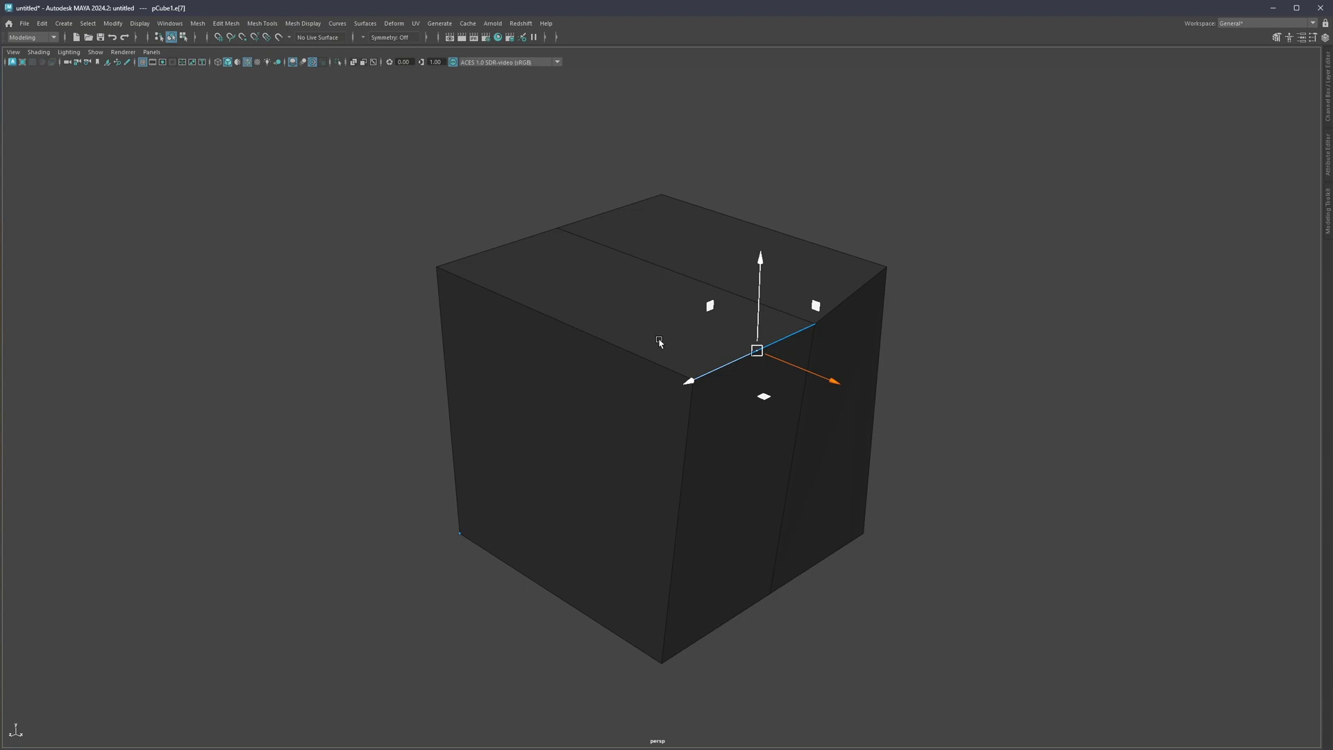
right_drag(668, 320, 605, 320)
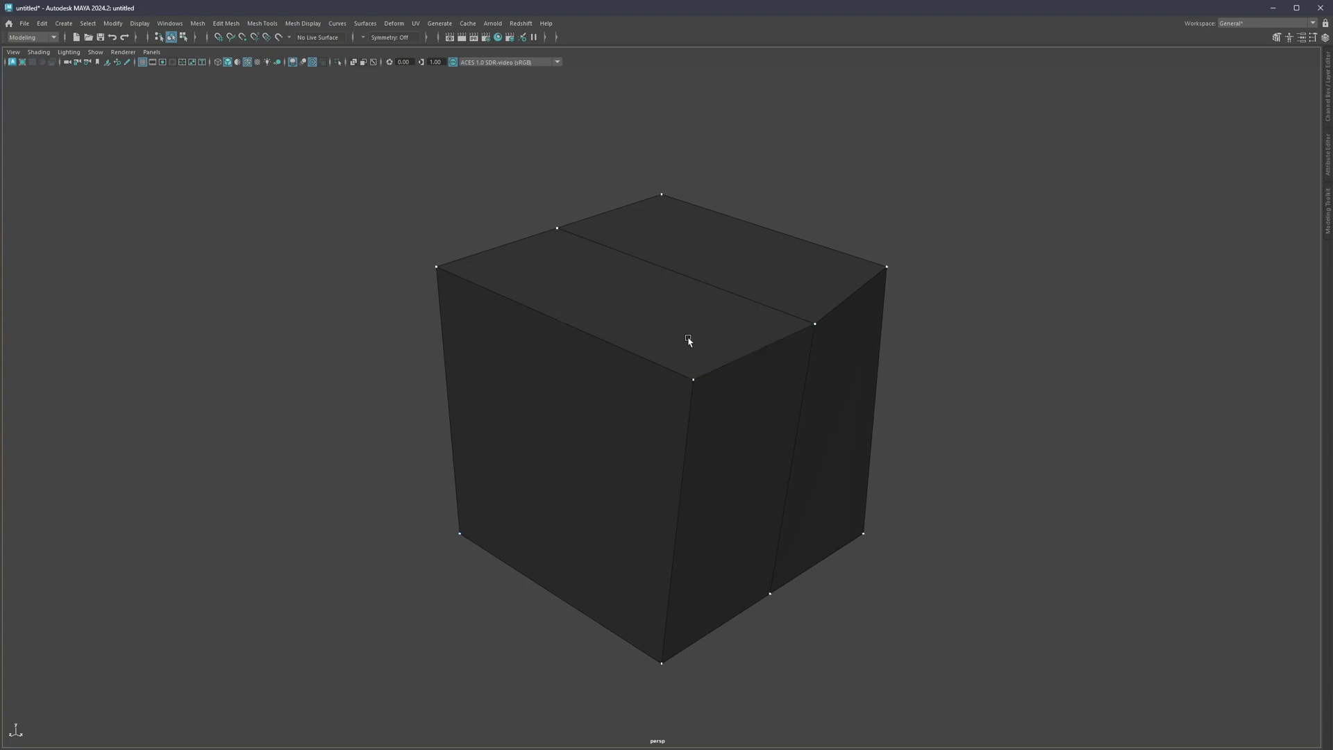
In the Hotkey Editor, bind R to the Rotate Tool, overriding the conflict, and save
click(172, 25)
mouse_move(217, 138)
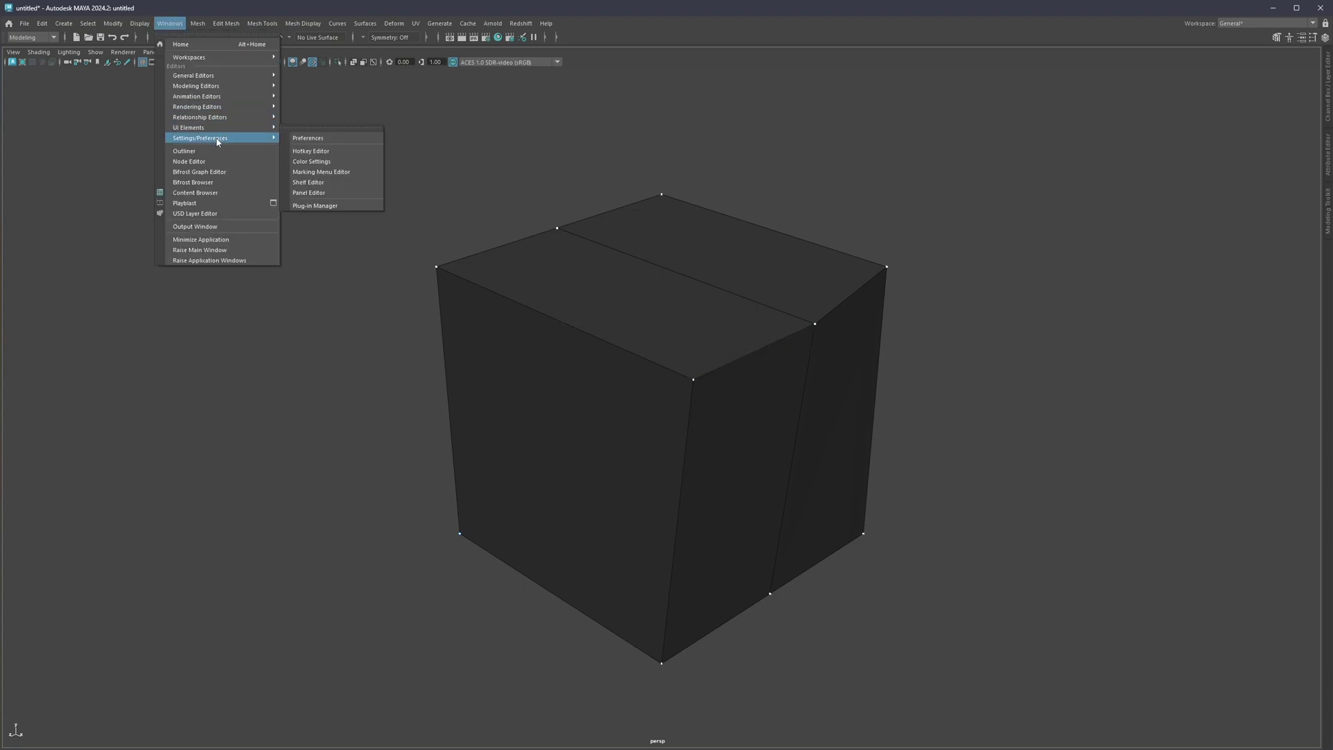
click(305, 152)
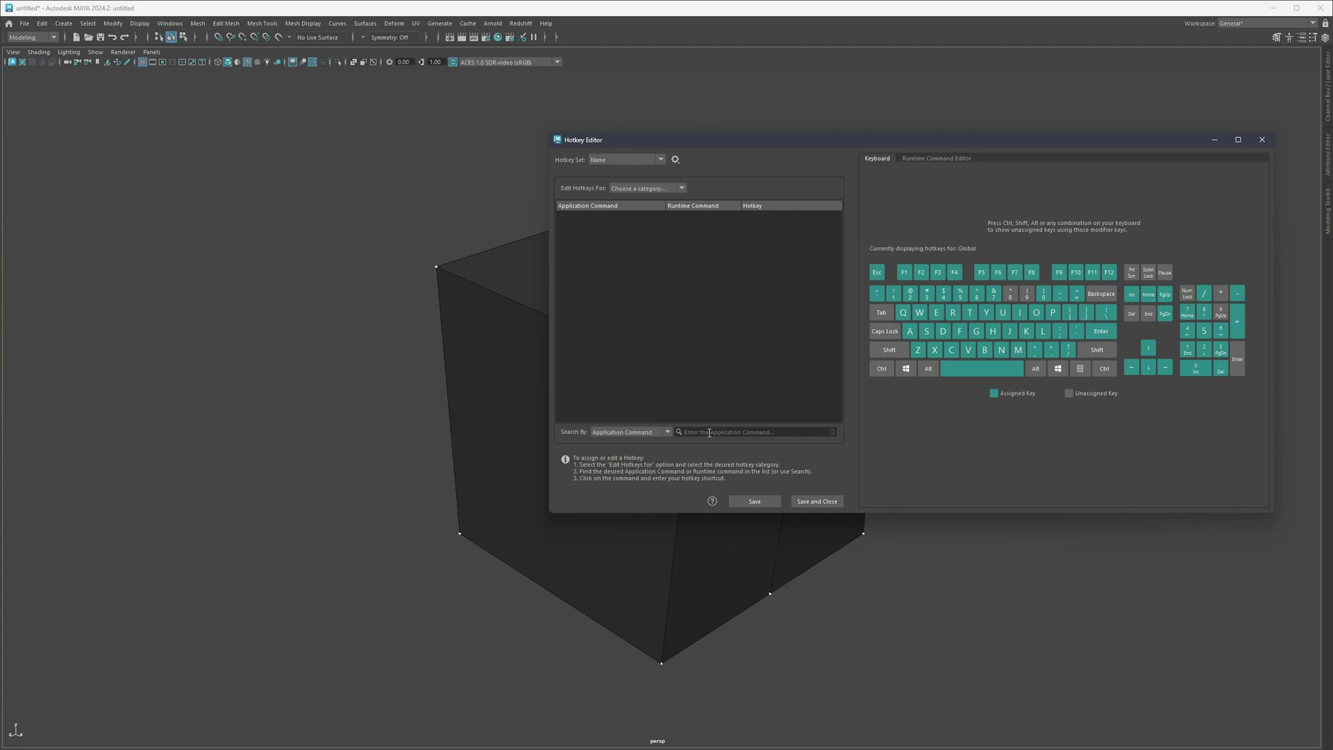
click(709, 433)
text(rot)
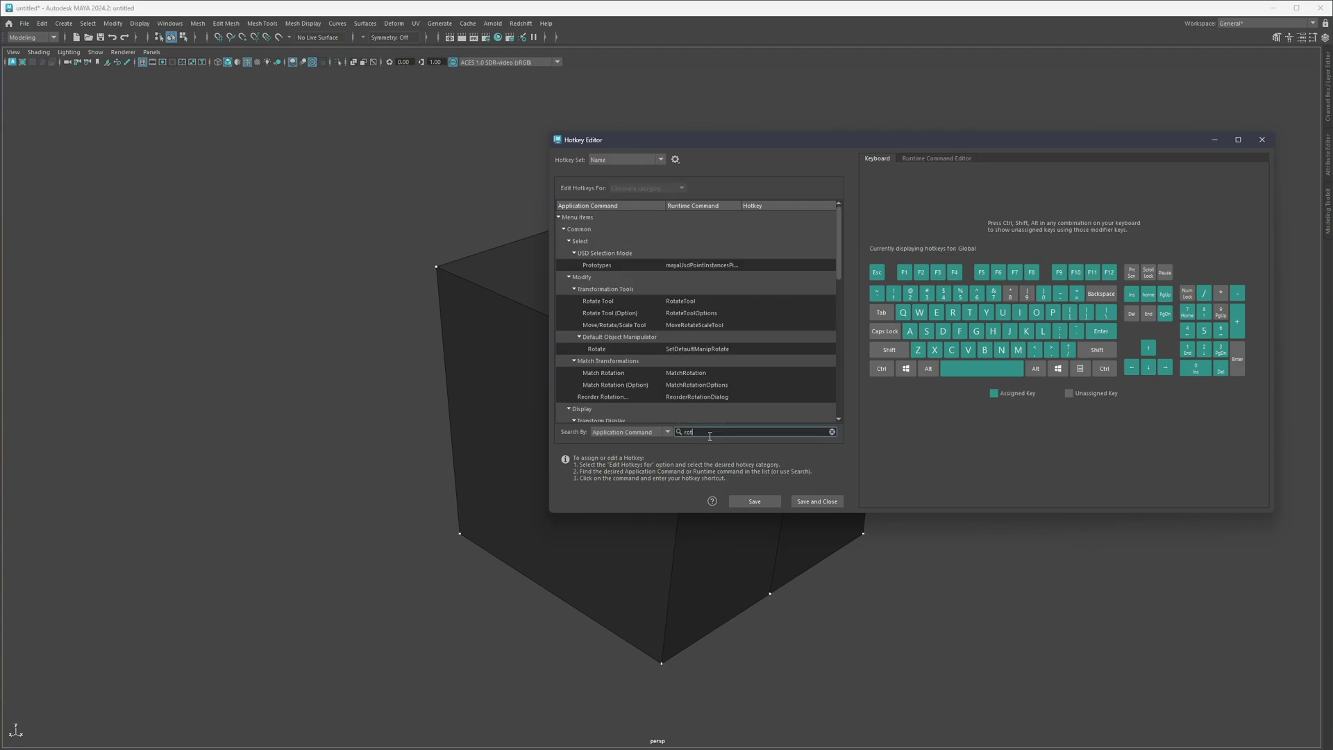
text(a)
click(790, 266)
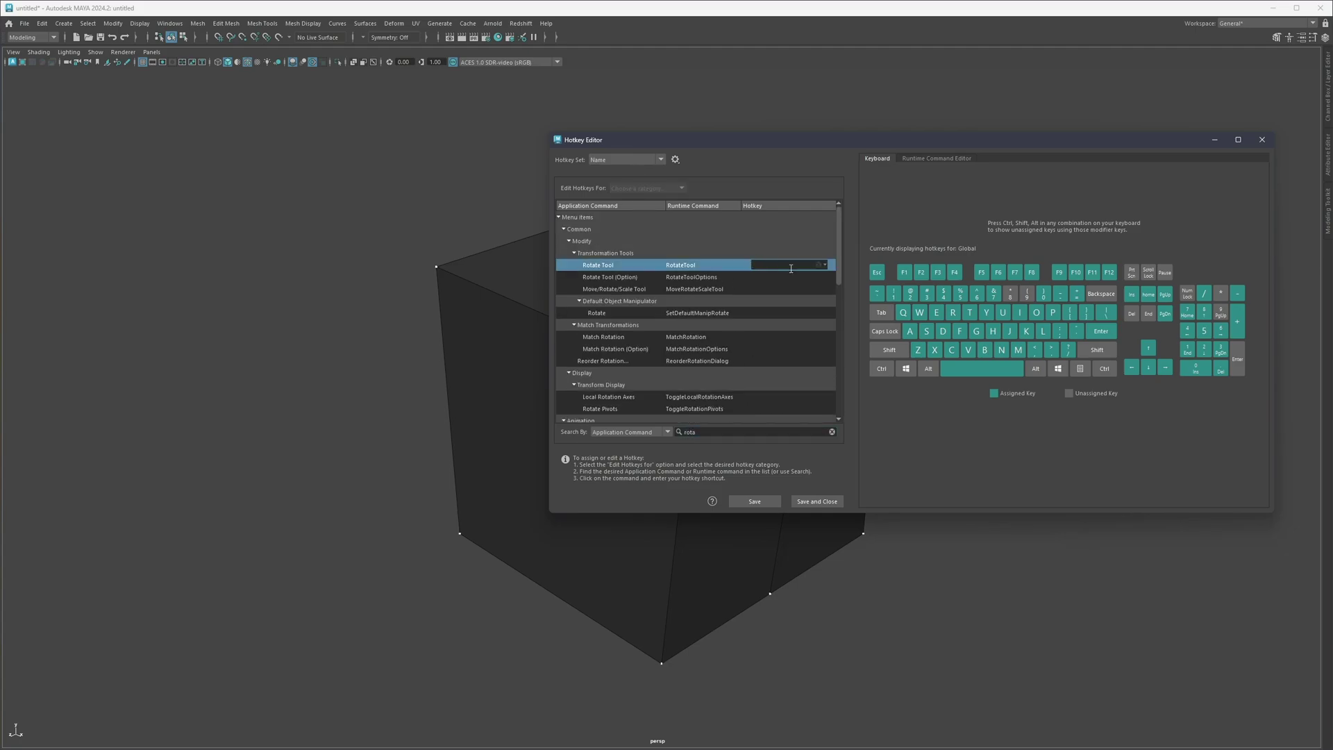
key(shift+r)
click(644, 389)
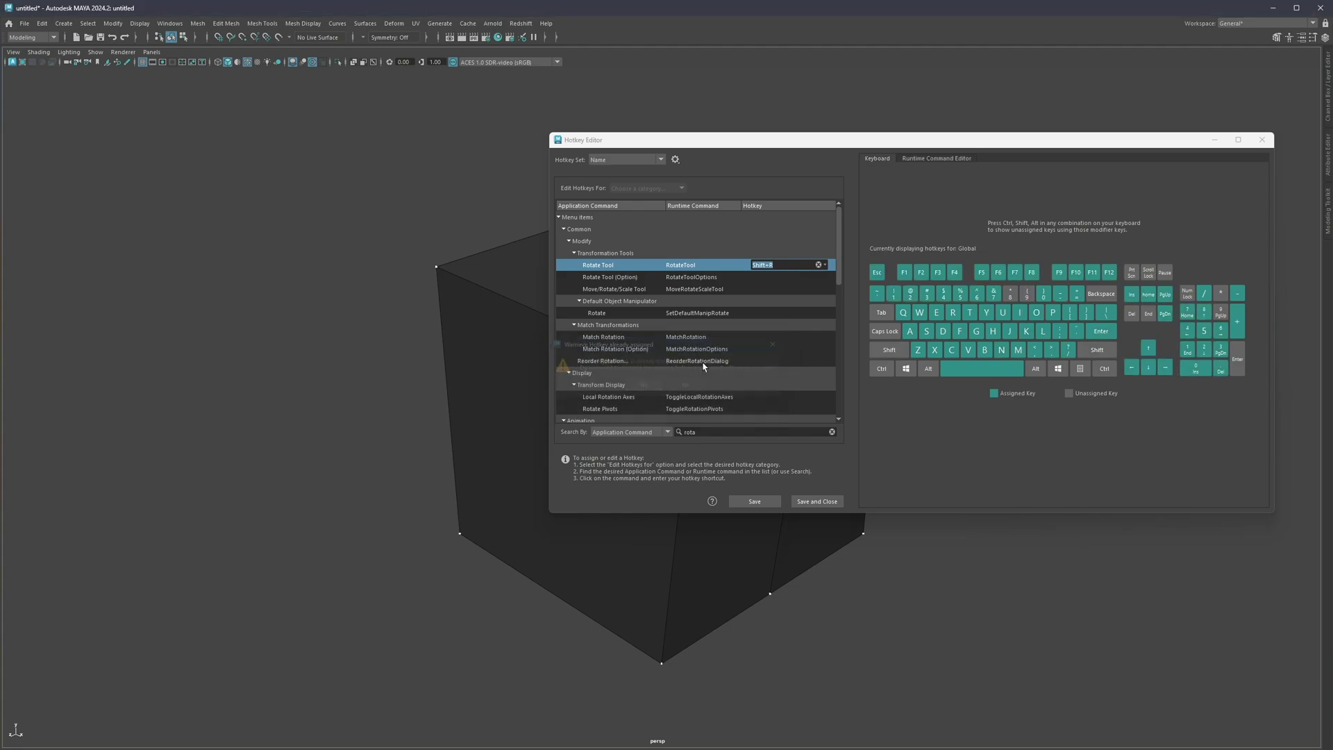
click(776, 300)
click(771, 266)
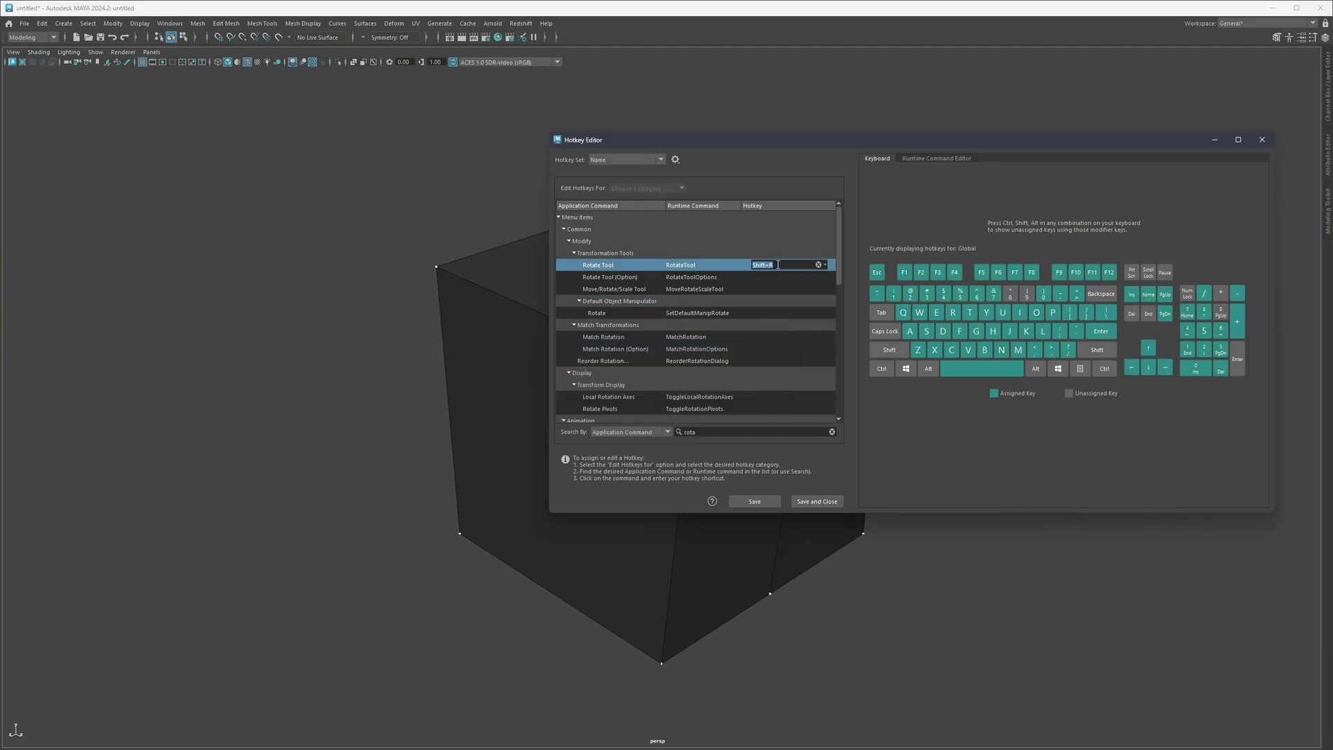
key(r)
click(656, 386)
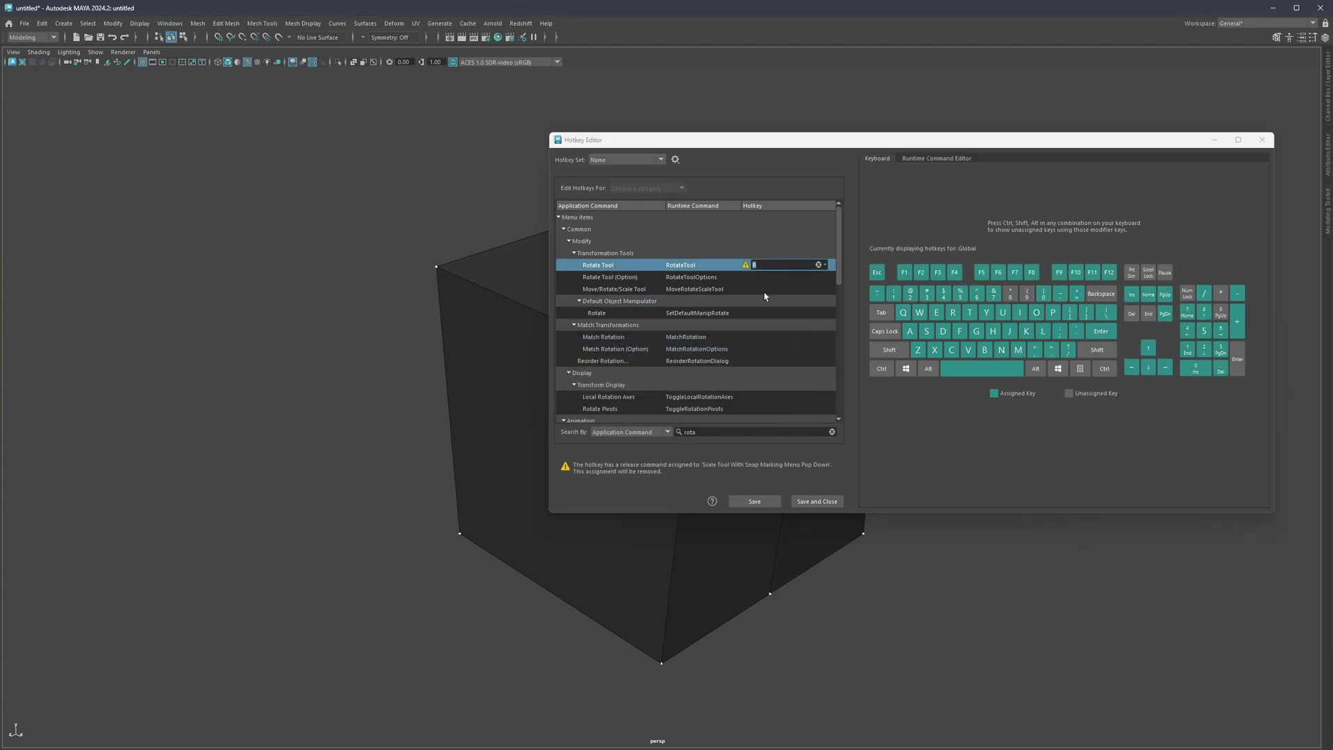
click(763, 241)
Try Shift+S for the Rotate Tool but decline the override, keeping R, and save
click(769, 265)
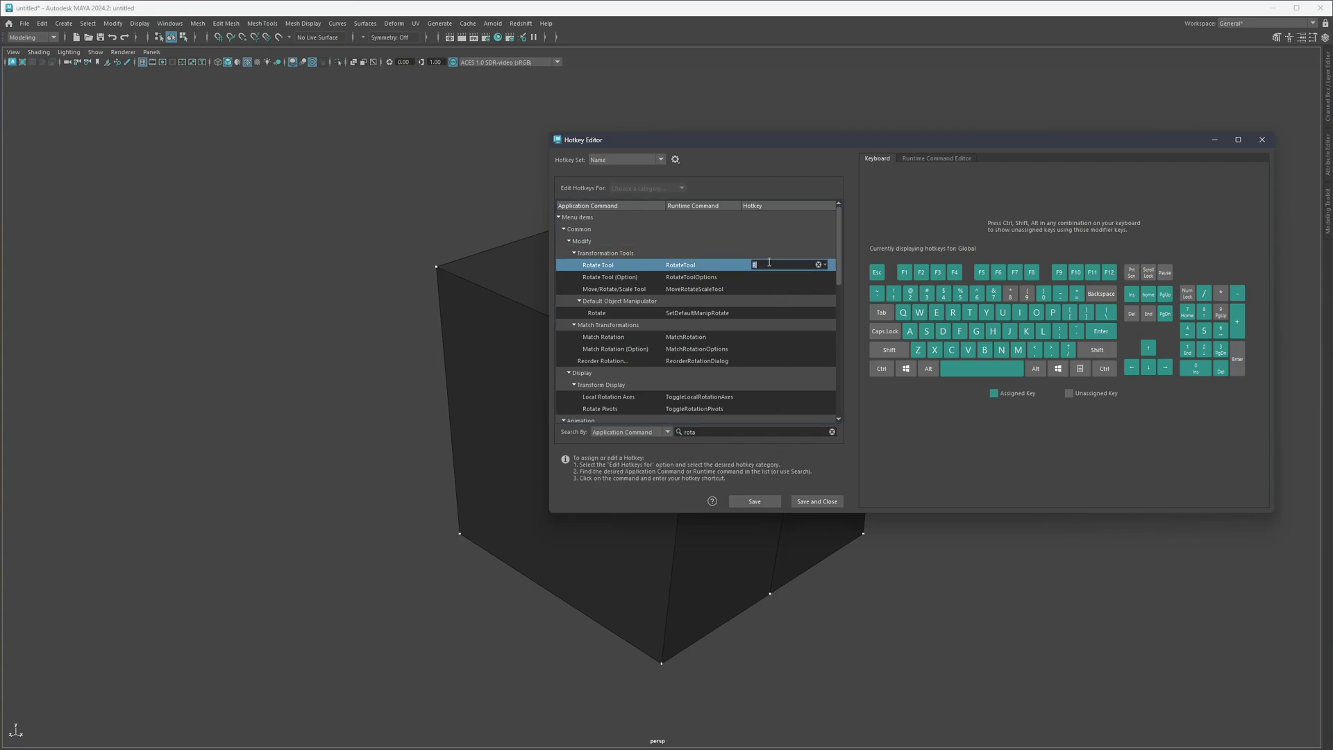
key(shift+s)
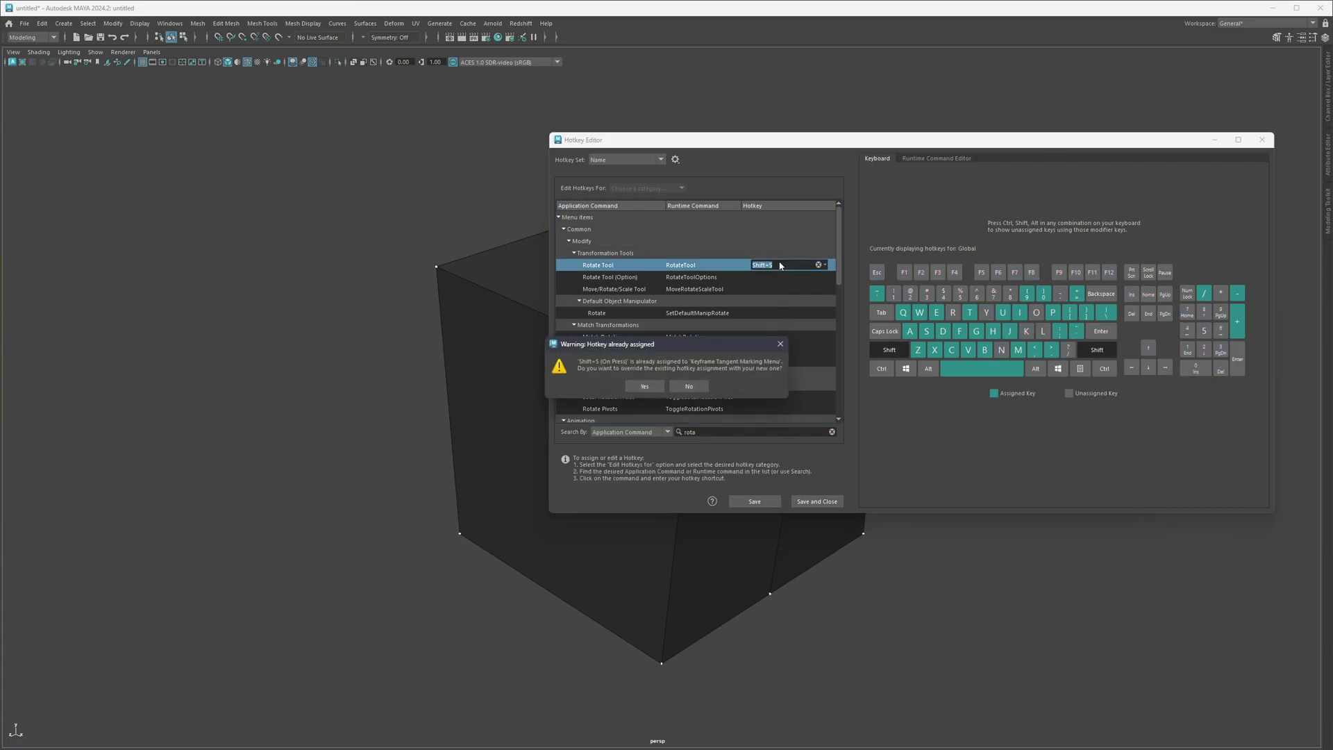
click(689, 386)
click(769, 252)
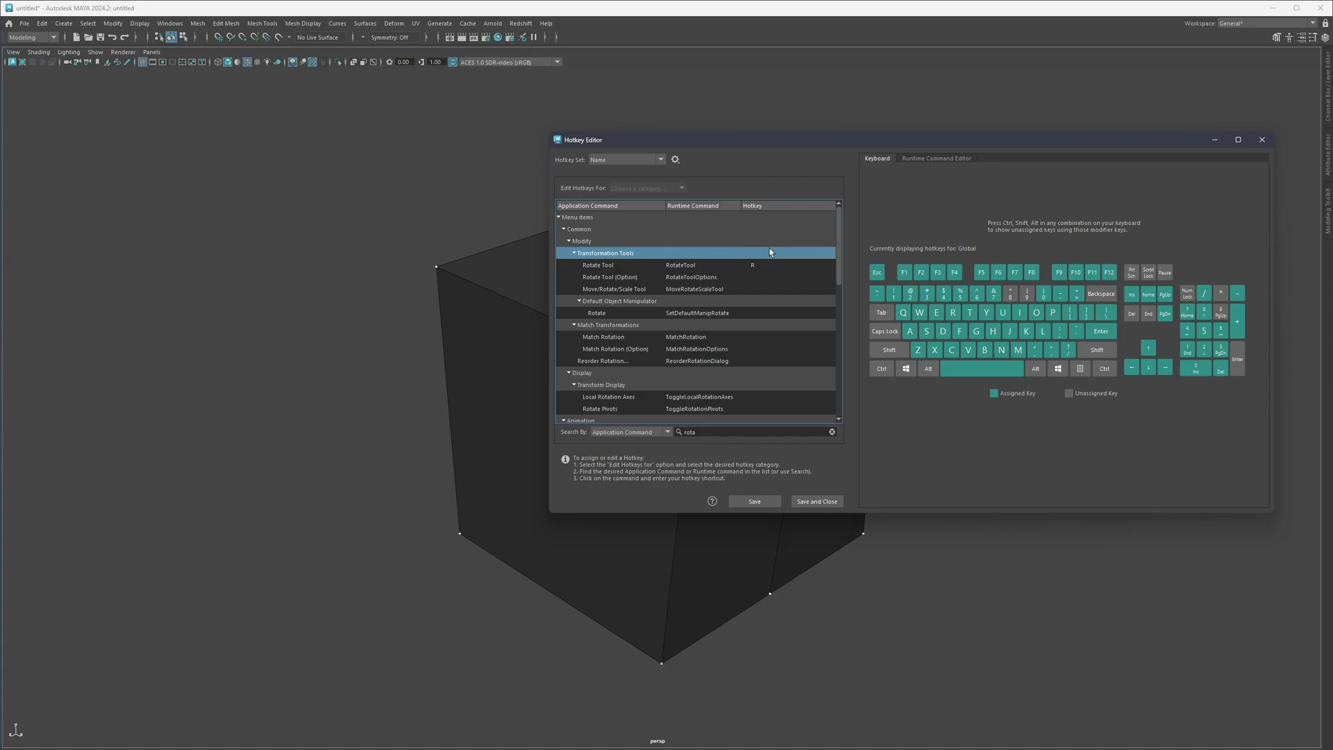
click(755, 499)
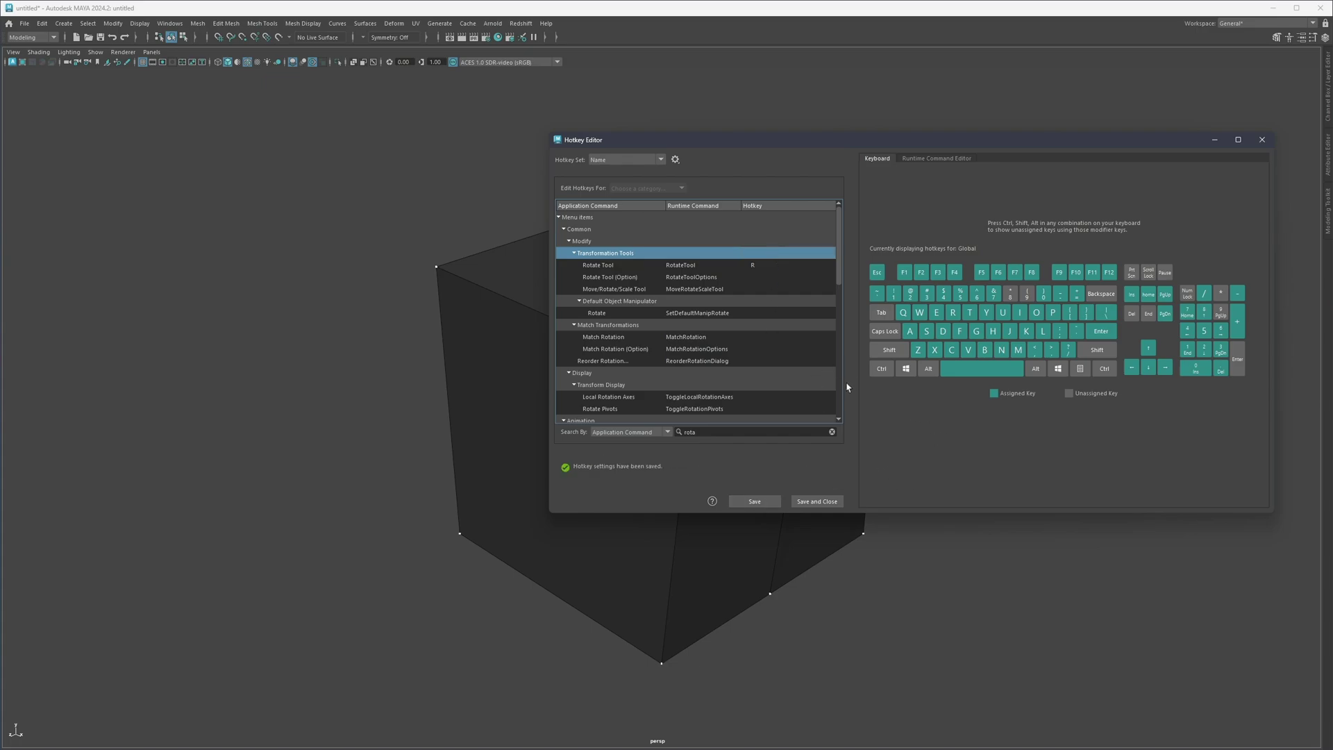
Search 'scale' and assign T to Scale Keys, overriding the conflict, and save
click(743, 431)
key(ctrl+a)
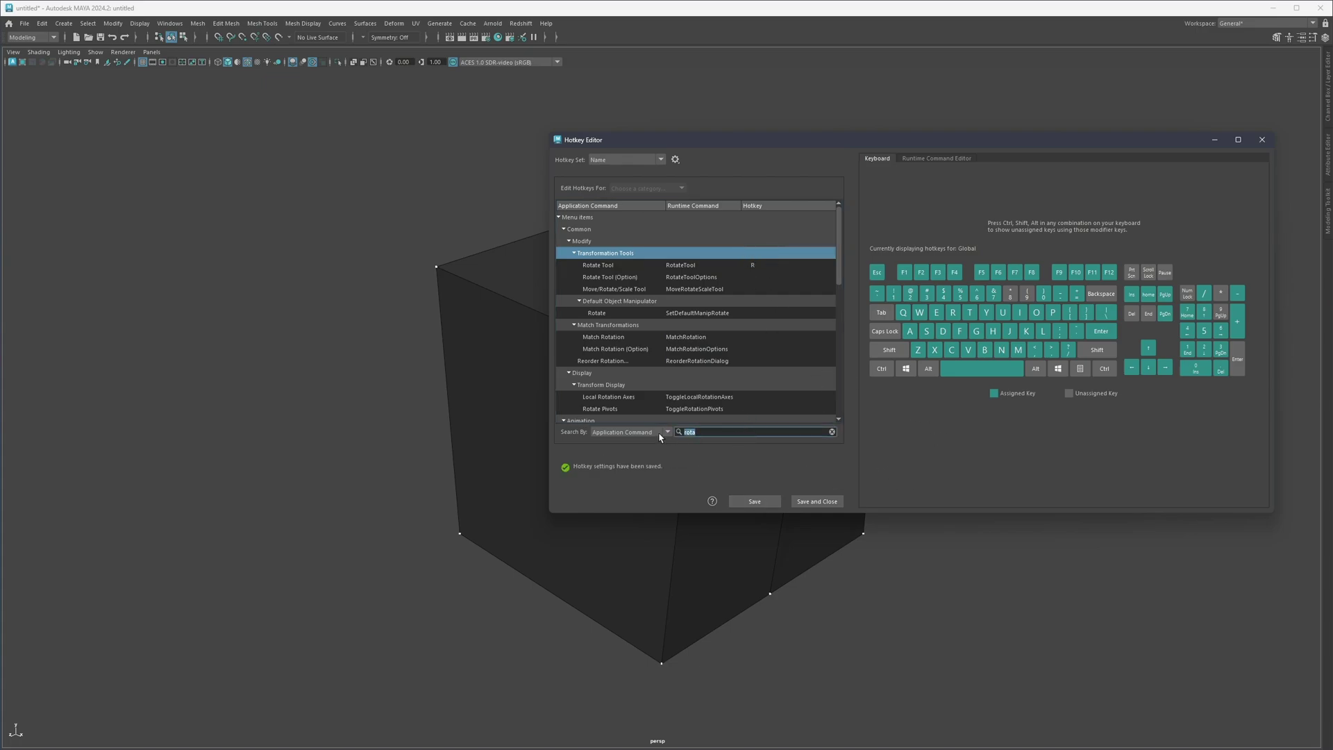
text(scale)
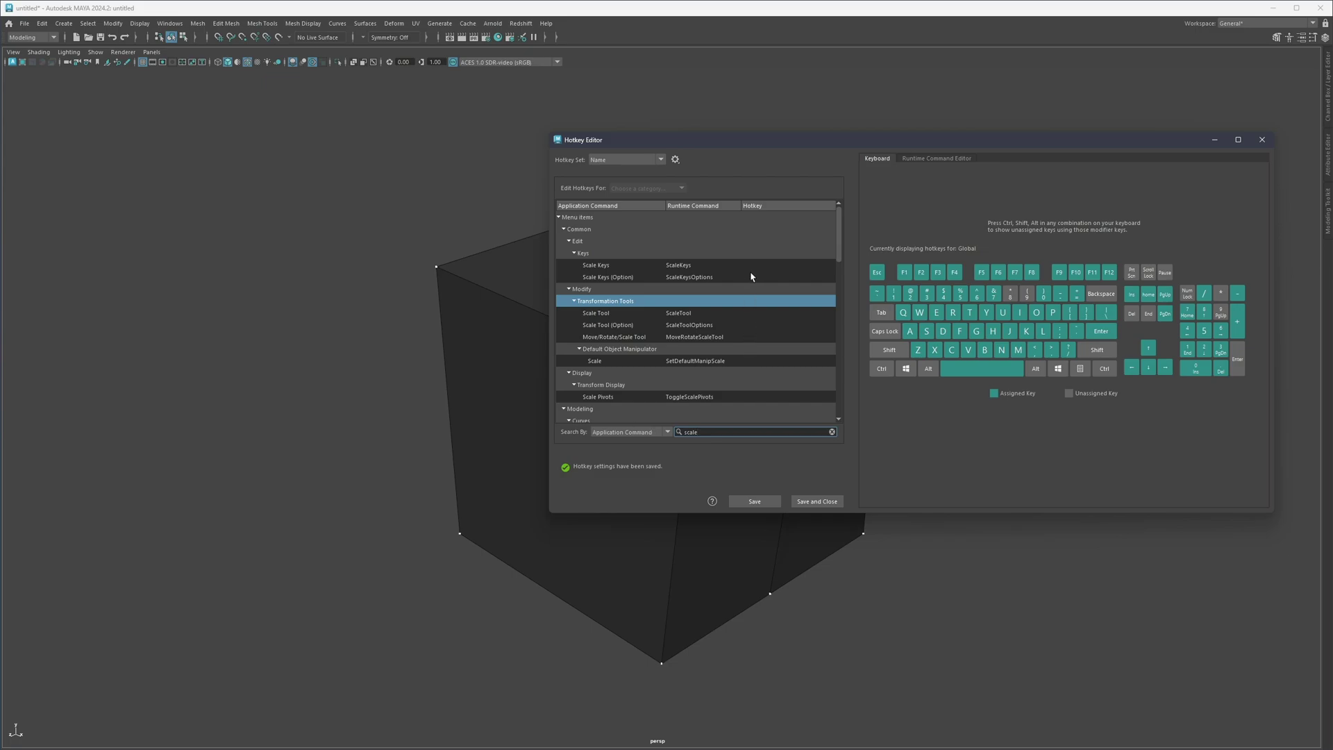
click(777, 262)
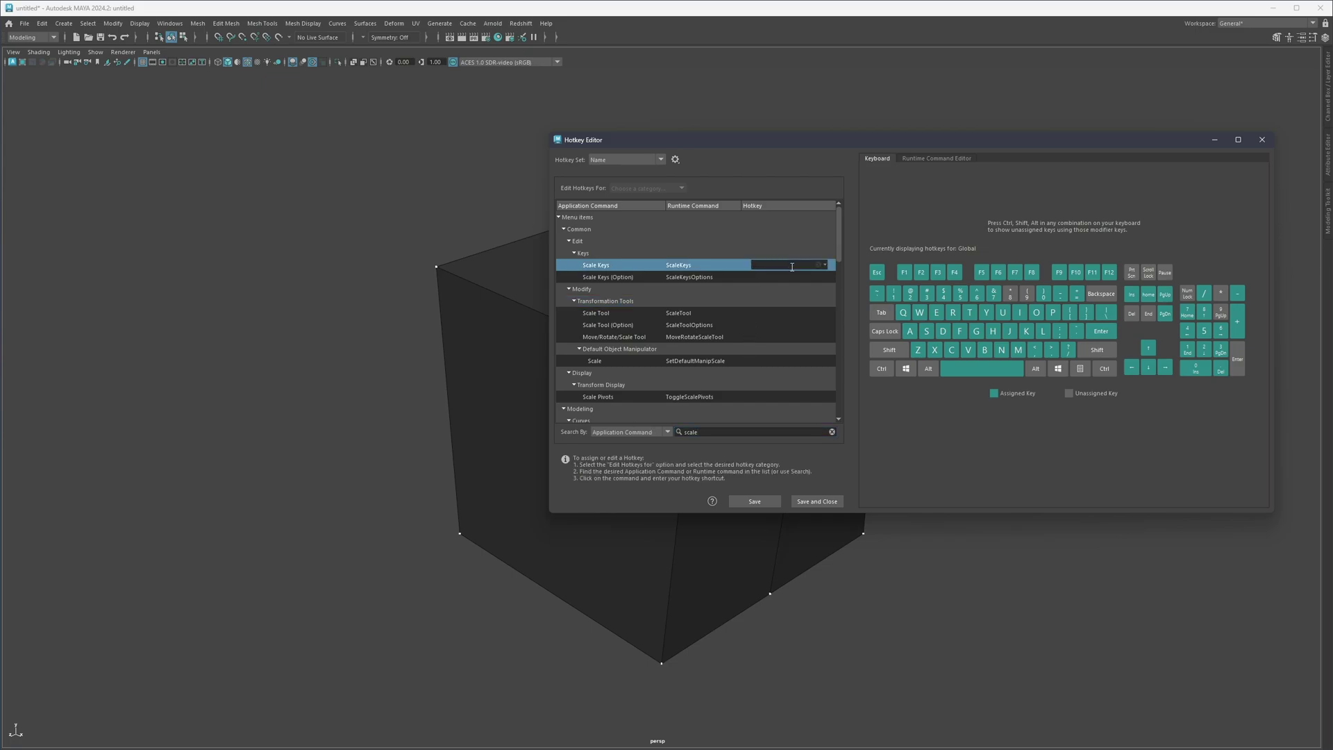
key(t)
click(644, 387)
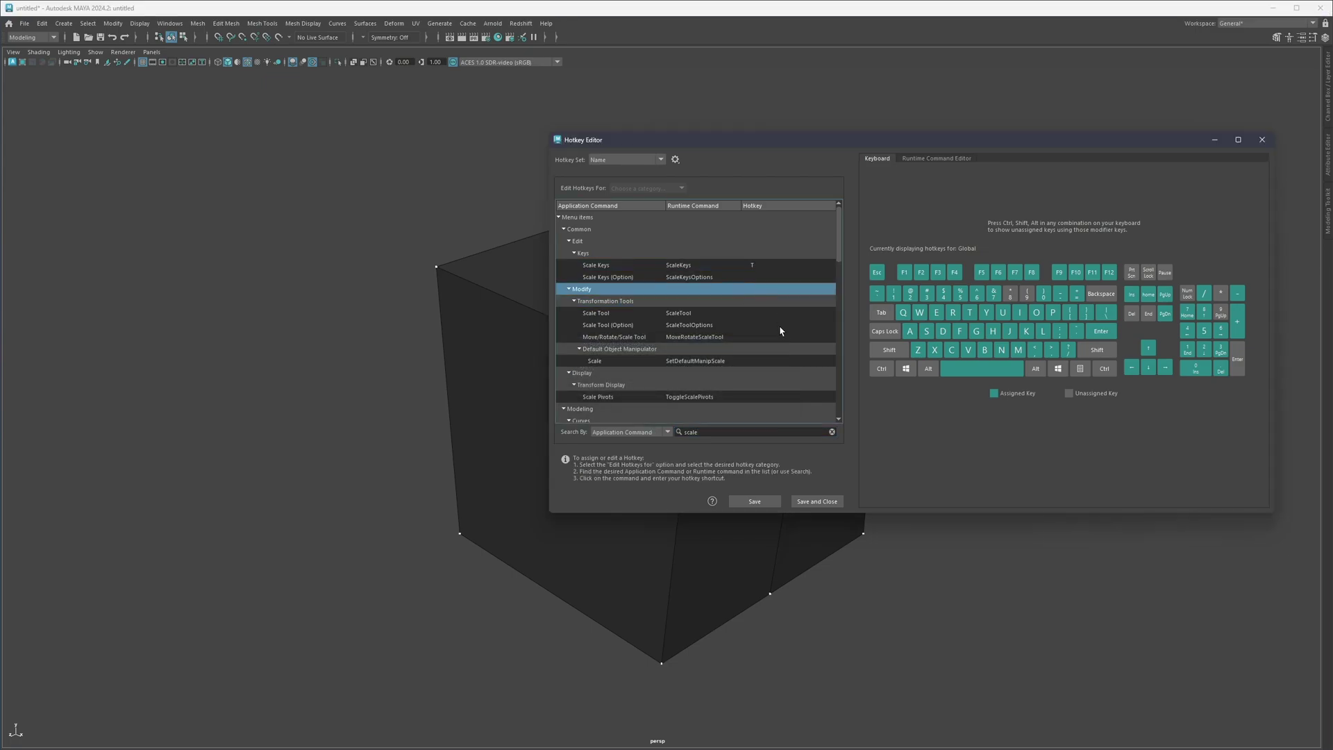
click(755, 501)
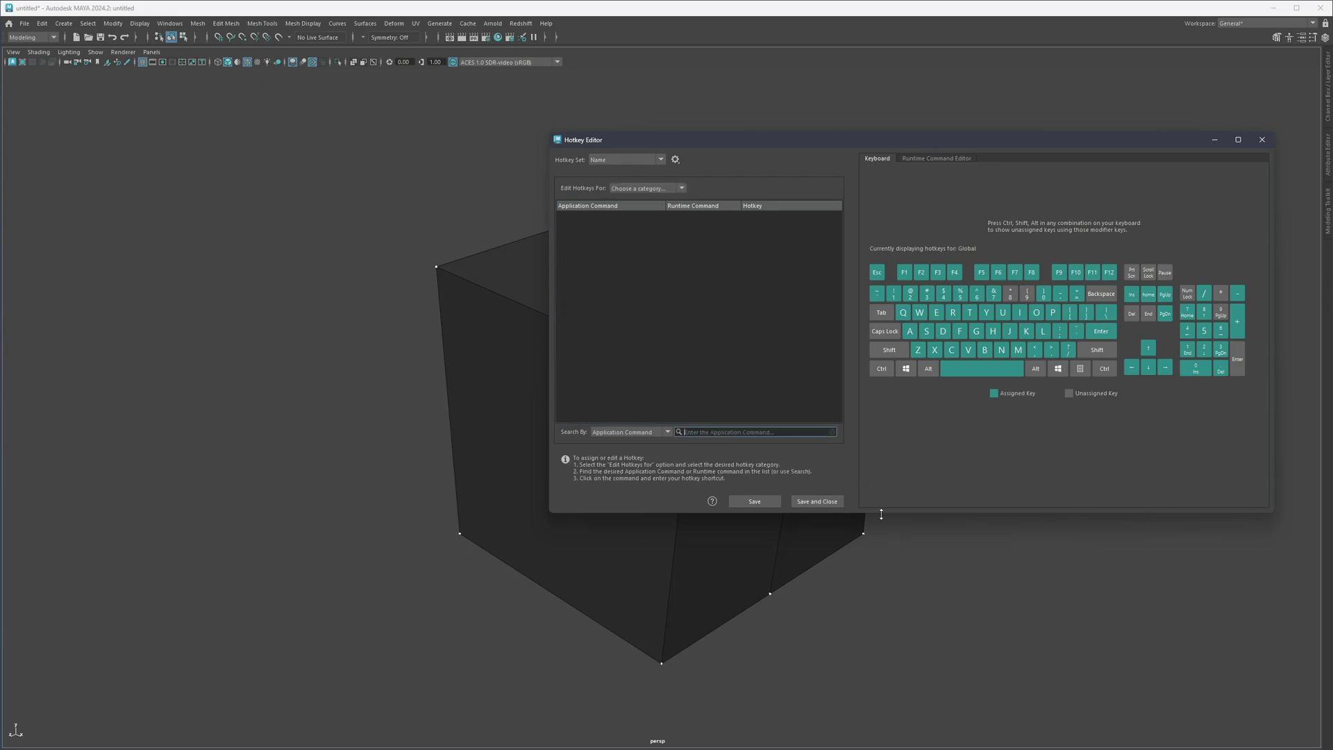
Close the Hotkey Editor, twist geometry around a vertex, and select the cube's top face
click(1262, 139)
drag(708, 351, 663, 401)
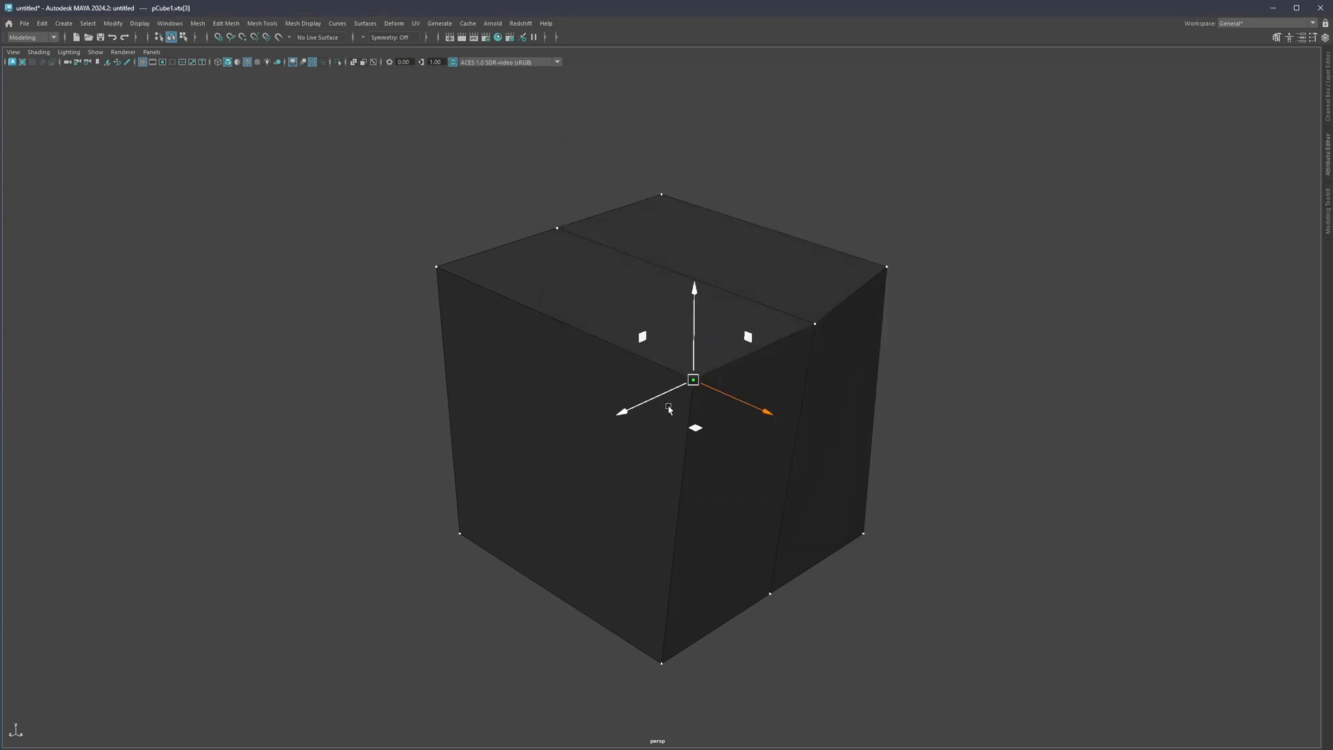
key(e)
drag(755, 361, 762, 390)
click(815, 324)
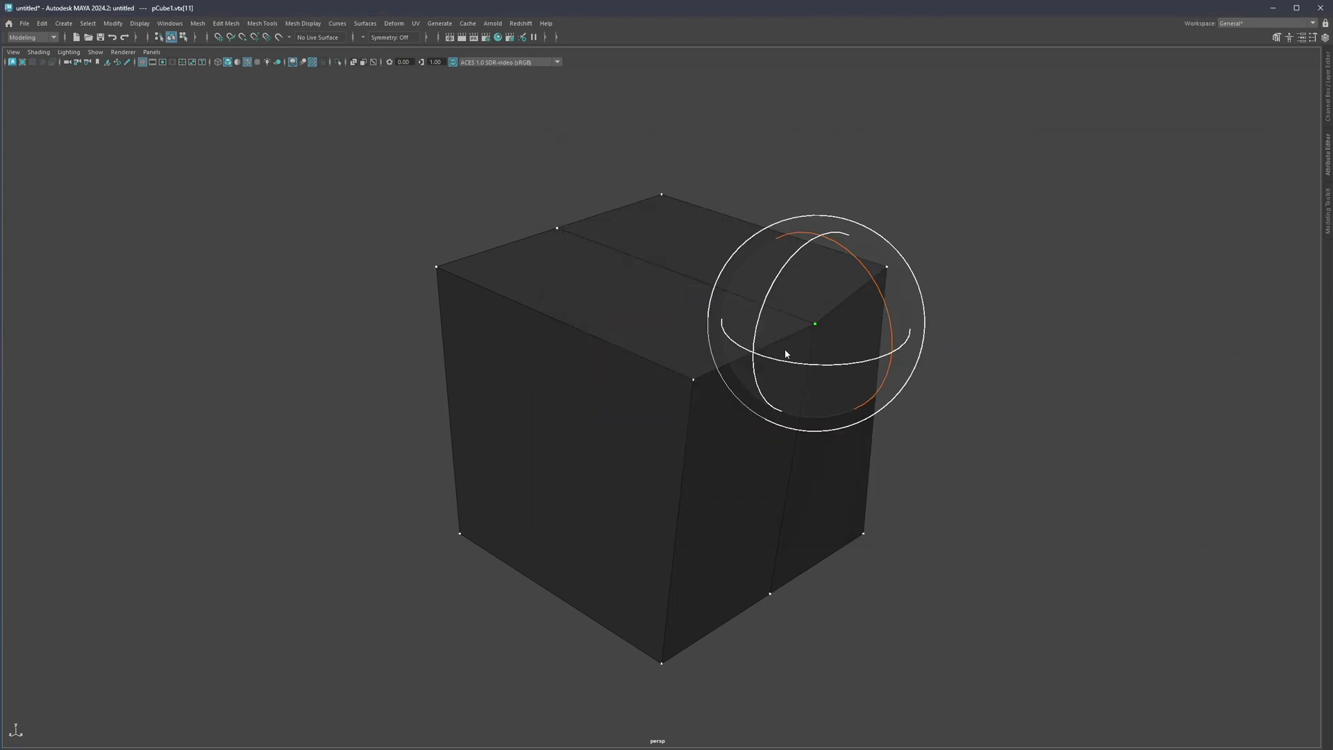
click(797, 332)
key(F11)
click(634, 309)
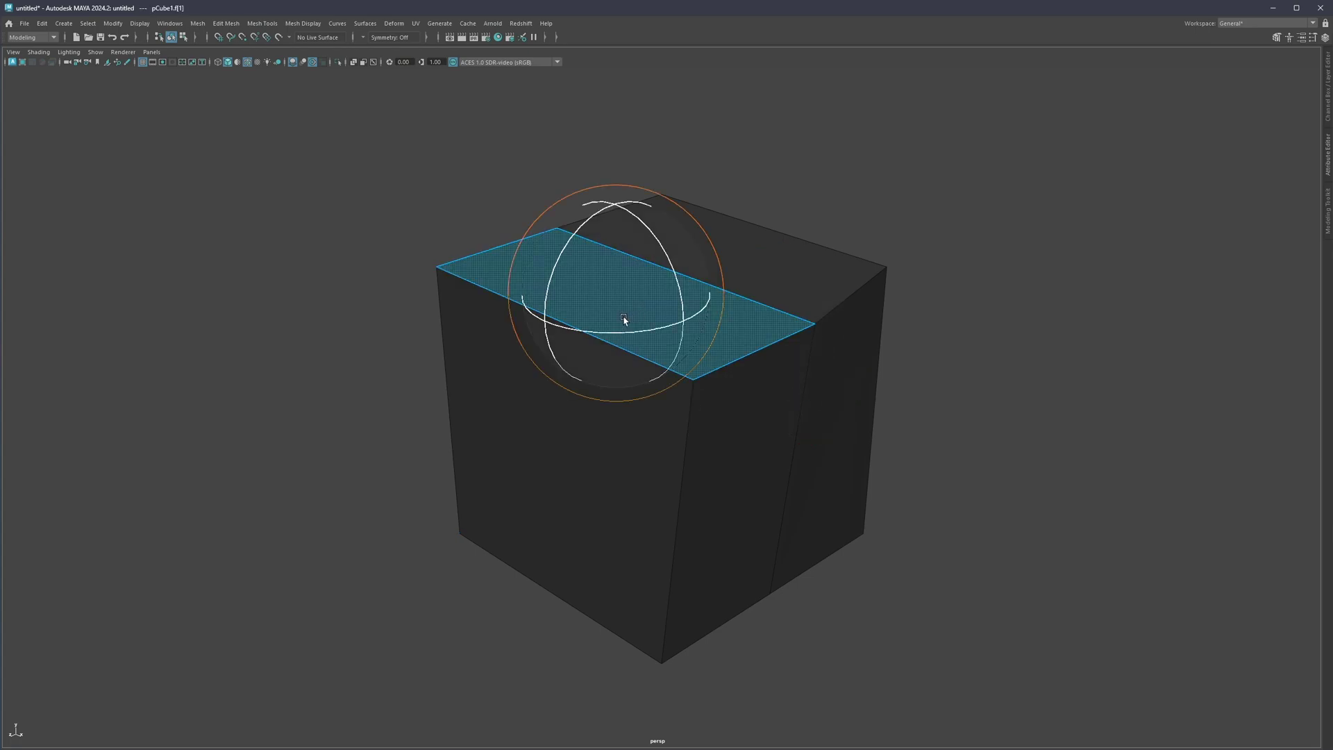
Assign T to the Scale Tool, accepting the reassignment, then save and close
click(170, 23)
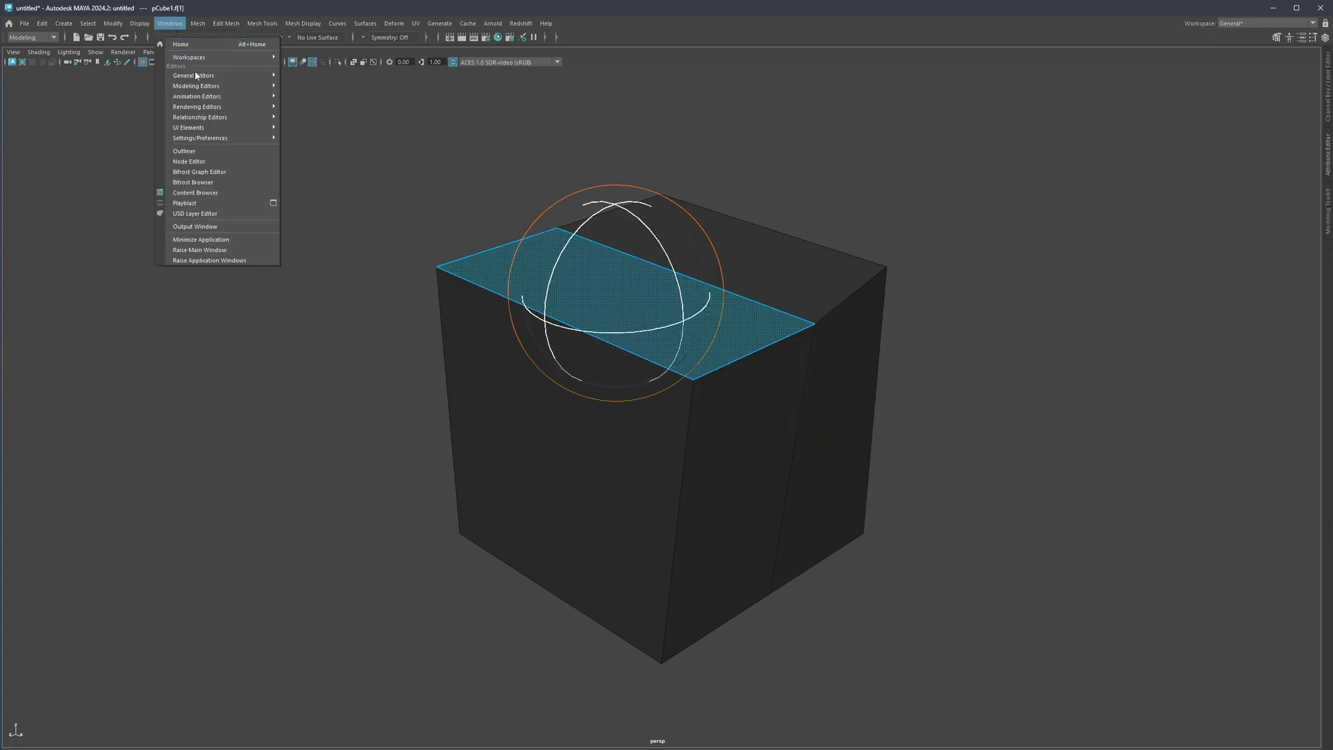
mouse_move(205, 87)
mouse_move(209, 138)
click(319, 149)
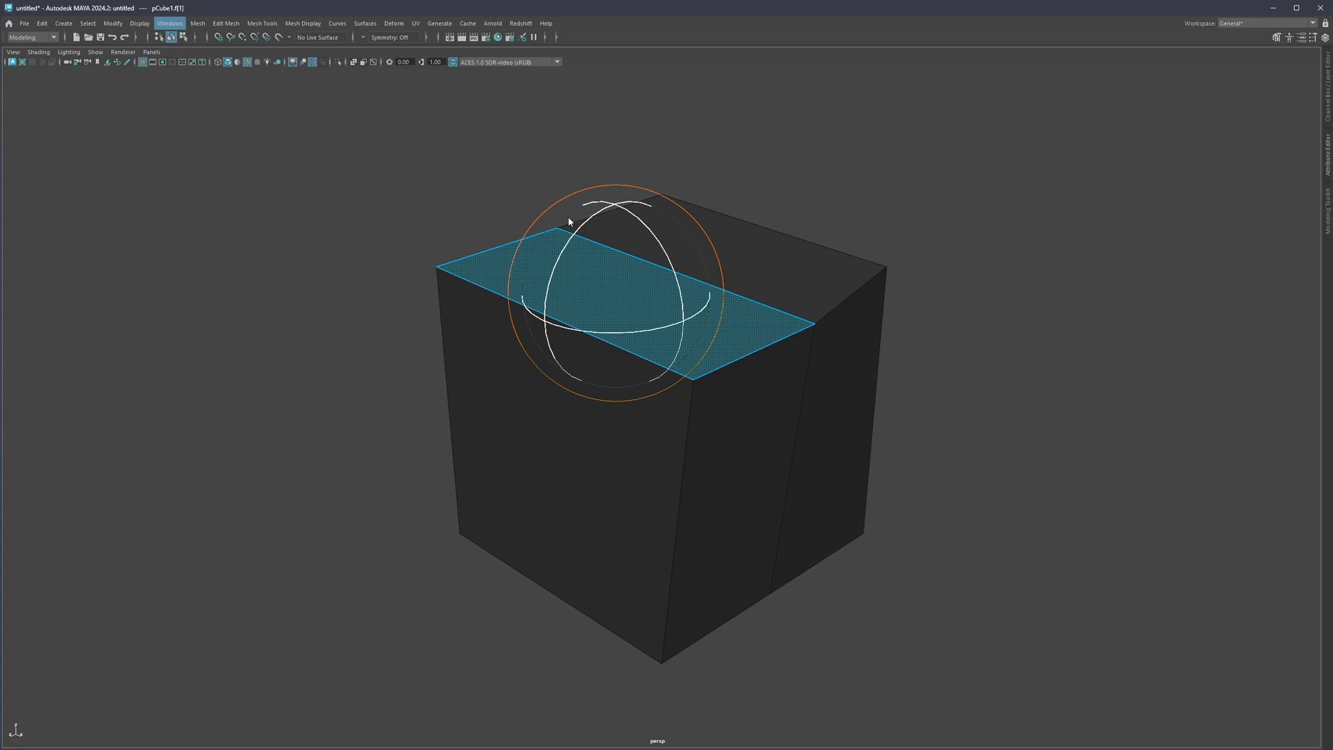
click(722, 432)
text(scale)
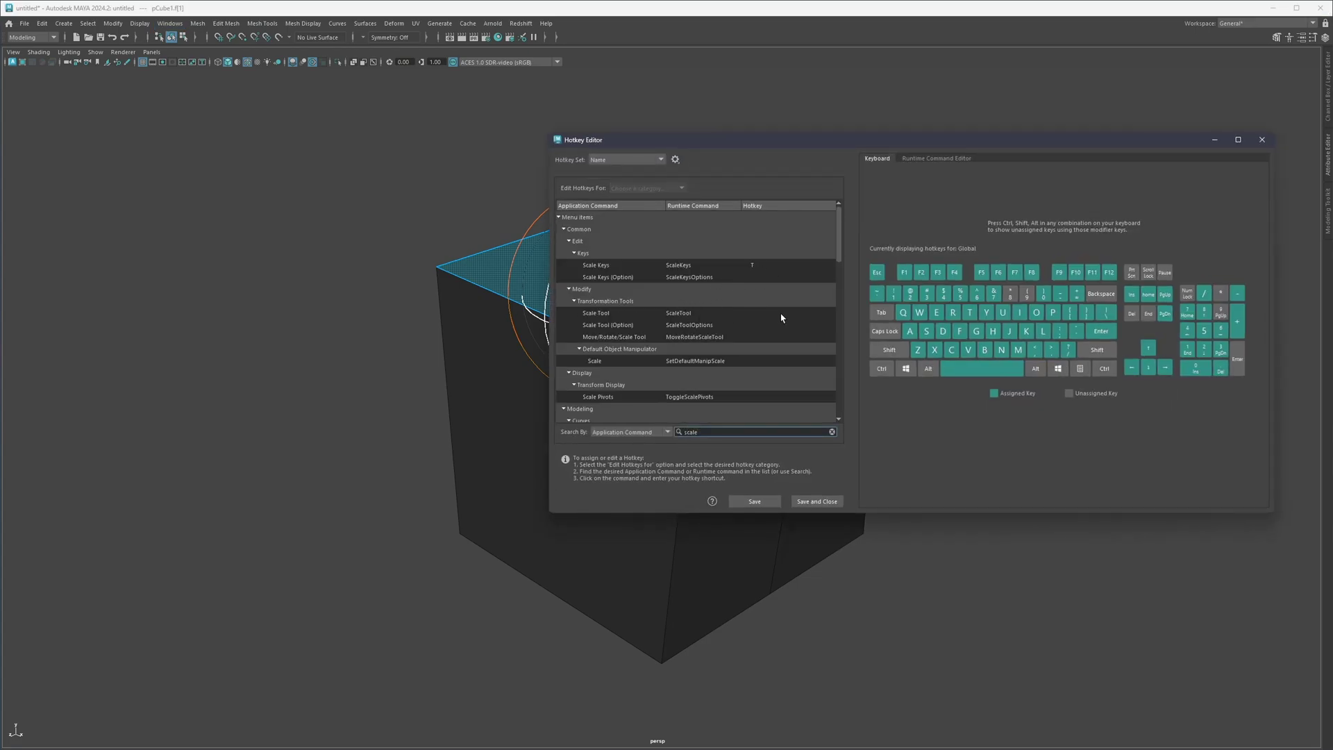
click(781, 314)
key(t)
click(650, 384)
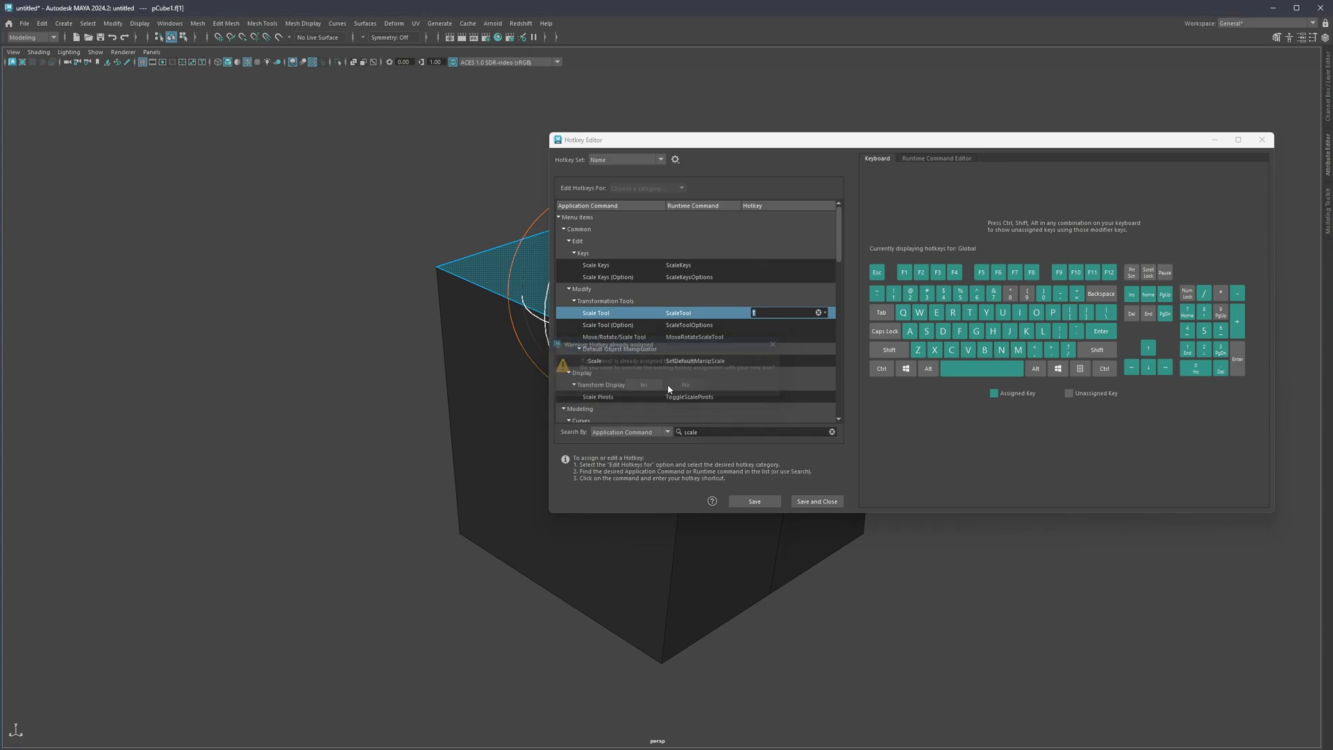
click(755, 501)
click(817, 501)
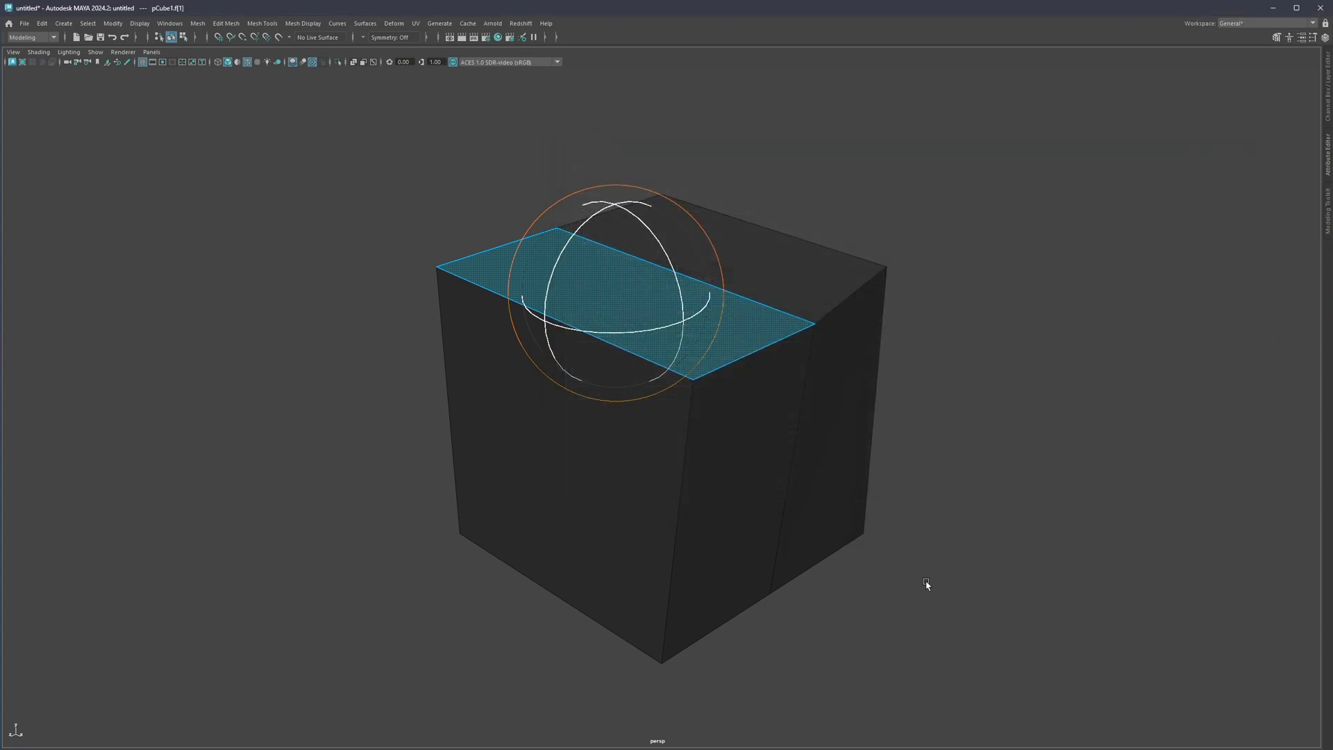
Scale the top face inward to taper the cube, then select the narrow top strip
key(t)
drag(616, 294, 516, 300)
click(211, 104)
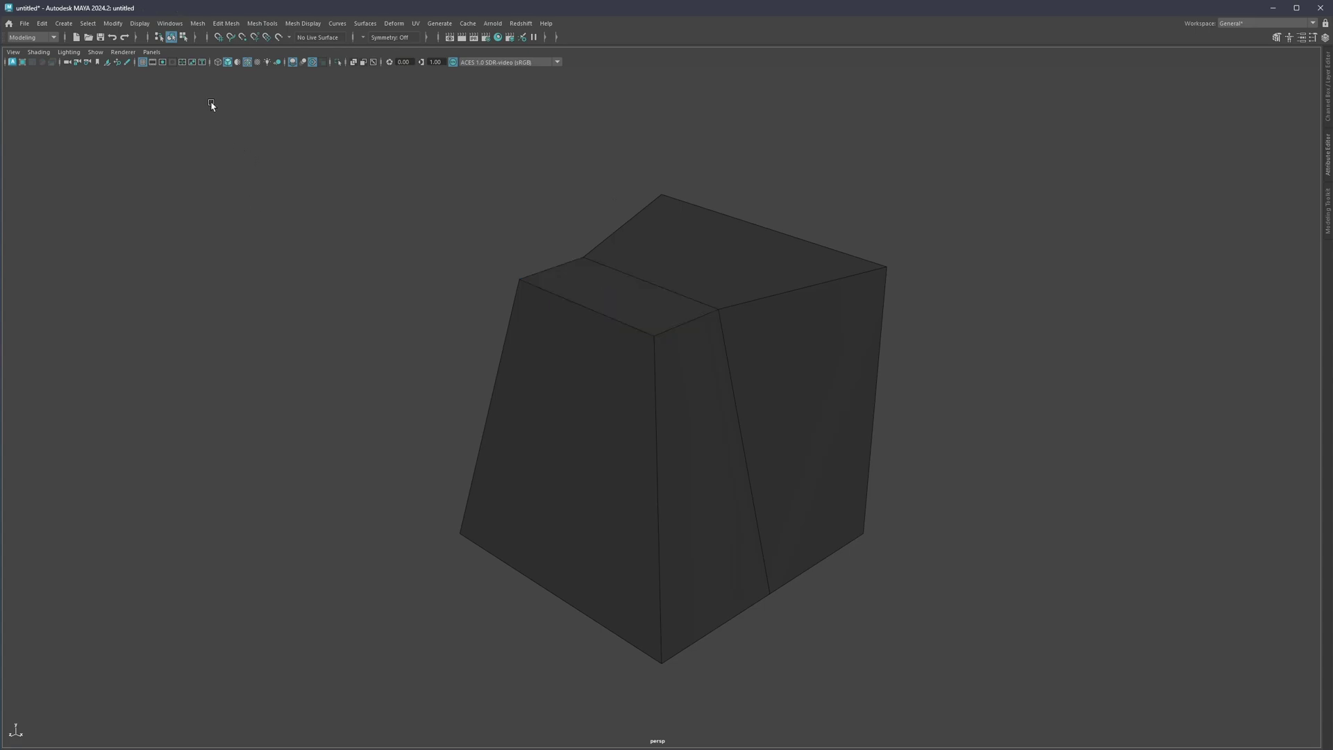
click(633, 313)
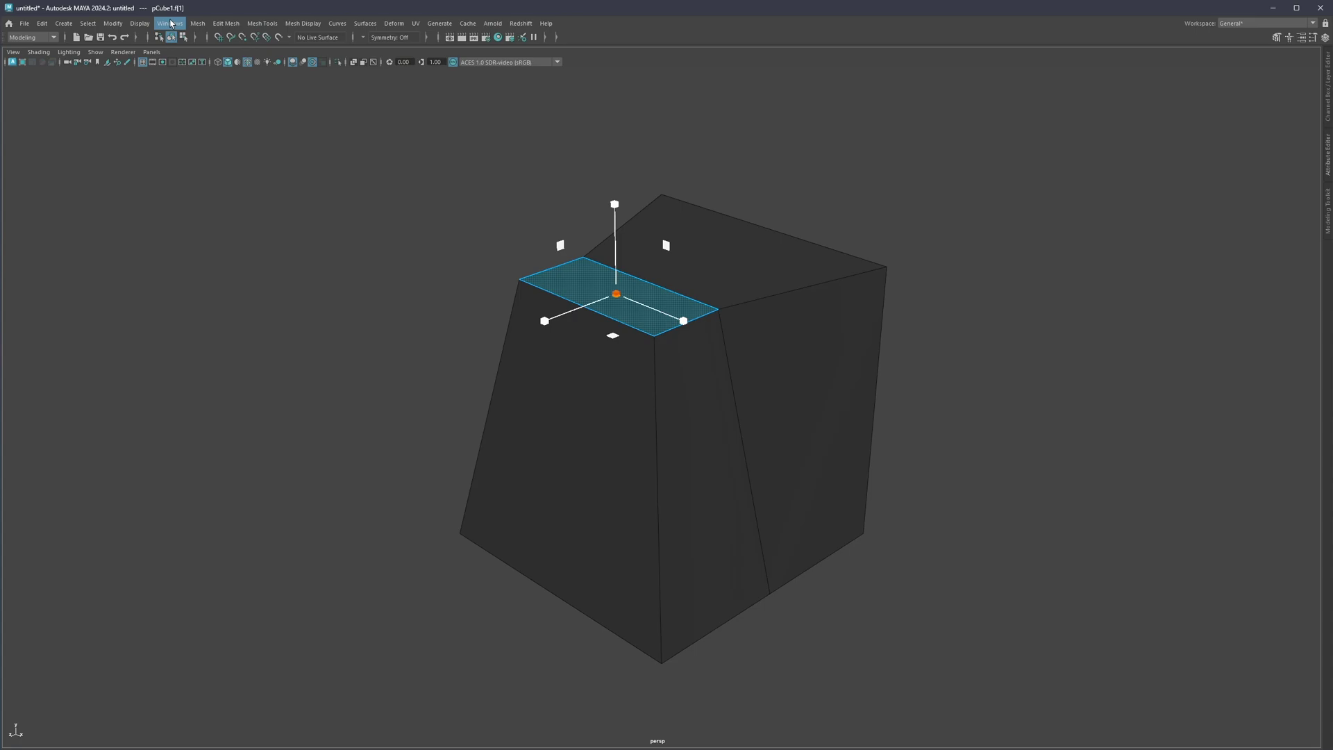
Search 'use de', assign Ctrl+5 to Toggle Use Default Material, save, and test it in the viewport
click(171, 24)
mouse_move(213, 128)
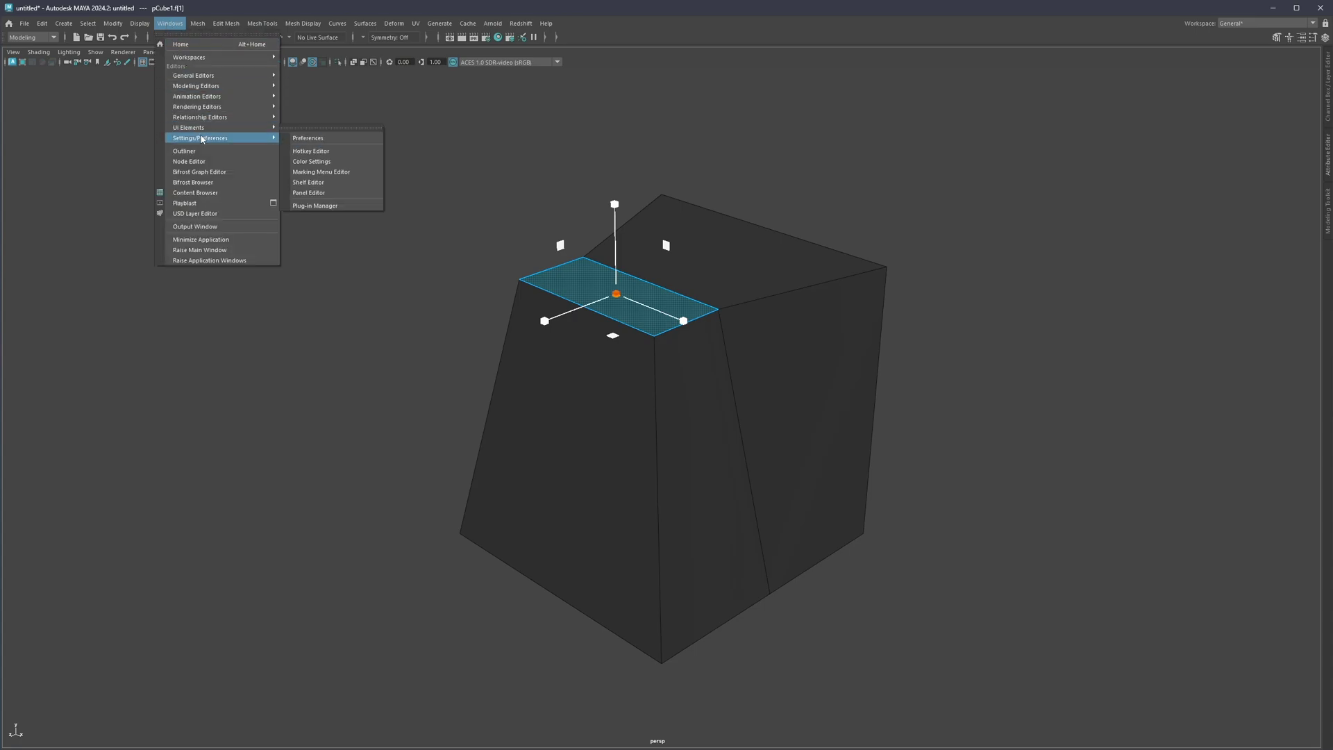
click(338, 151)
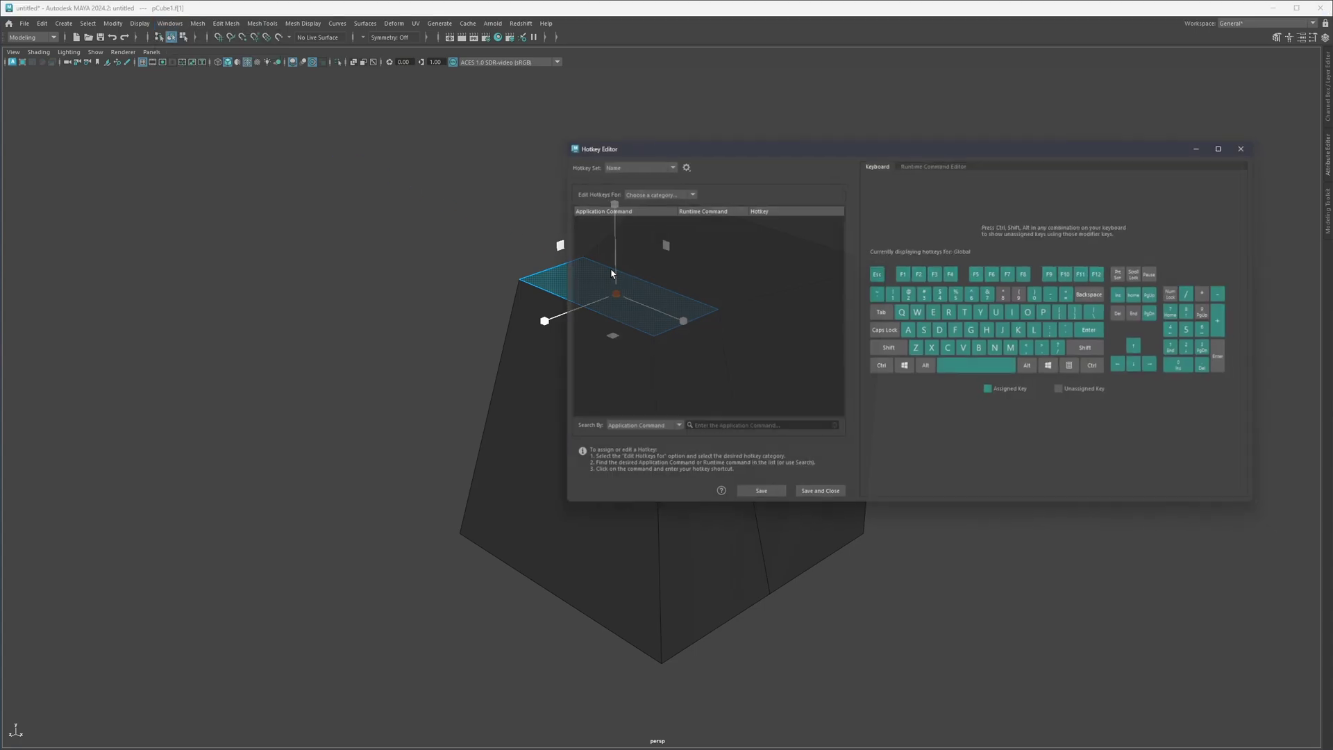
click(712, 432)
text(use de)
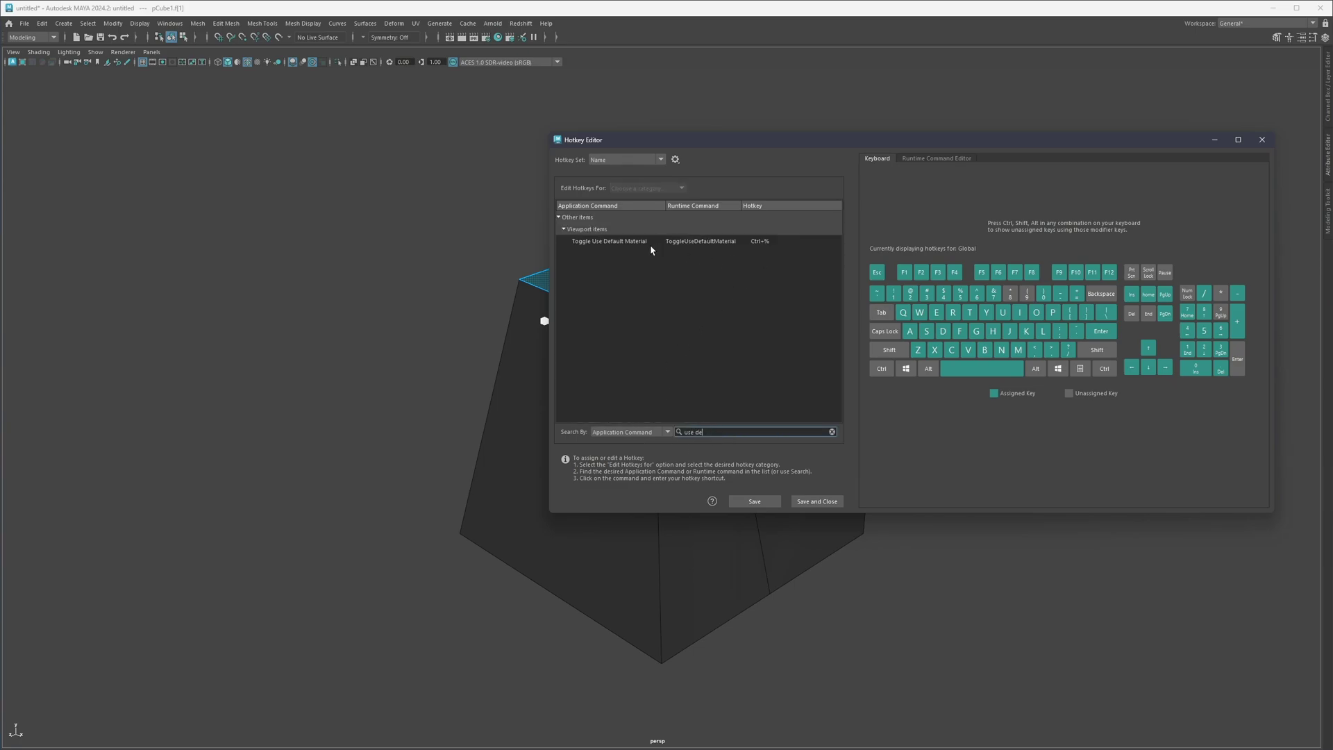
click(768, 242)
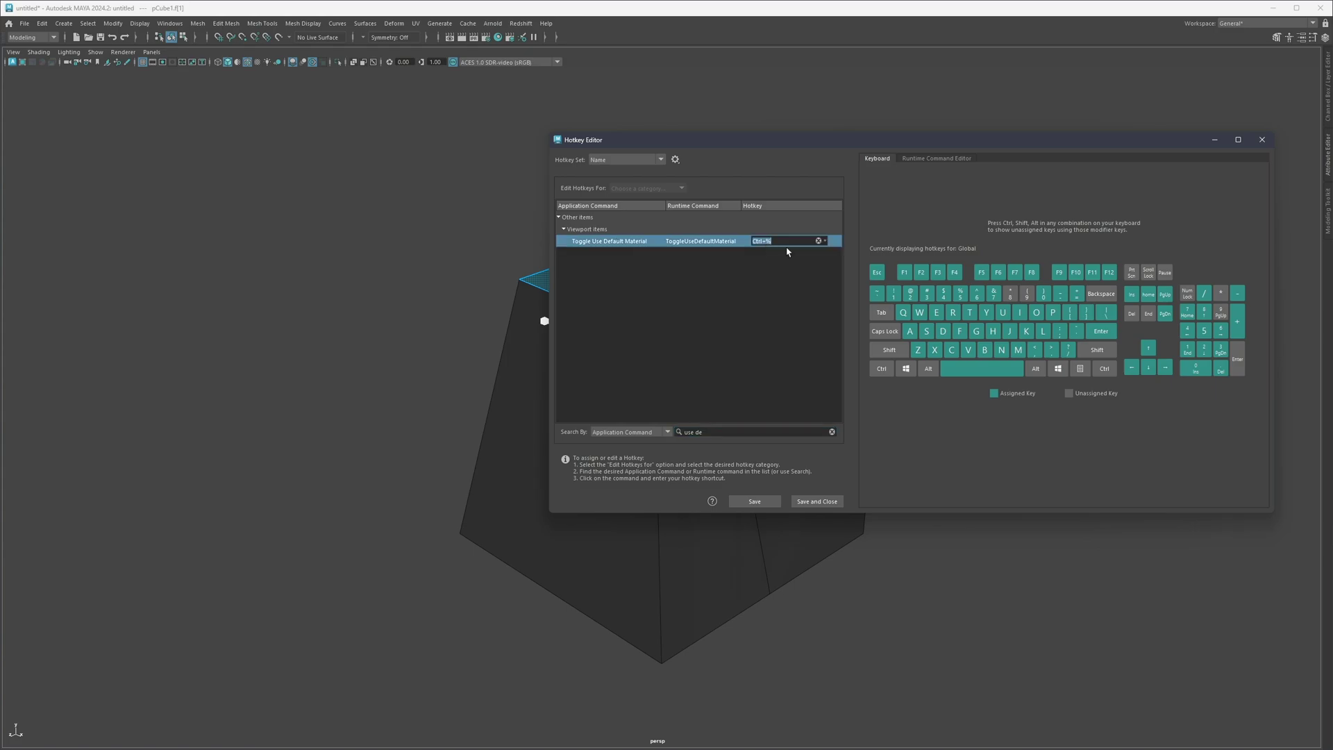
key(ctrl+5)
click(805, 374)
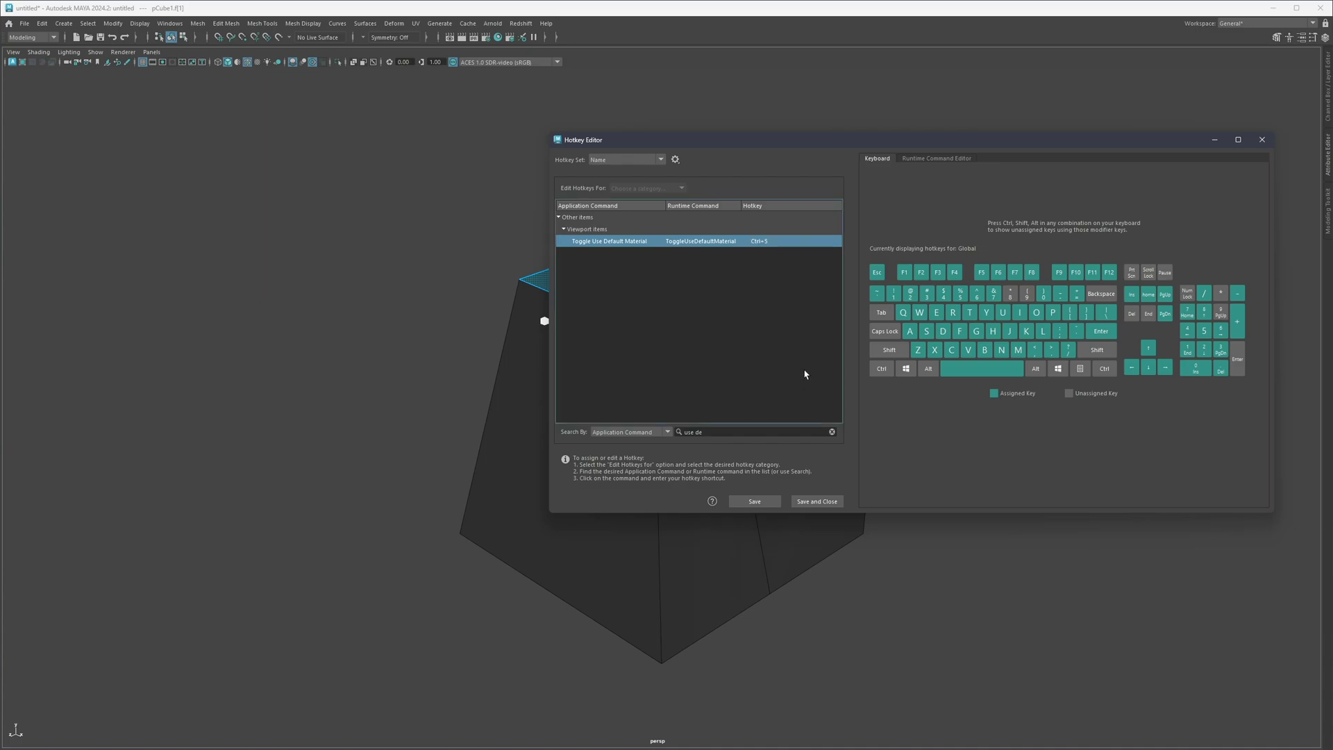
click(749, 502)
click(816, 501)
click(865, 559)
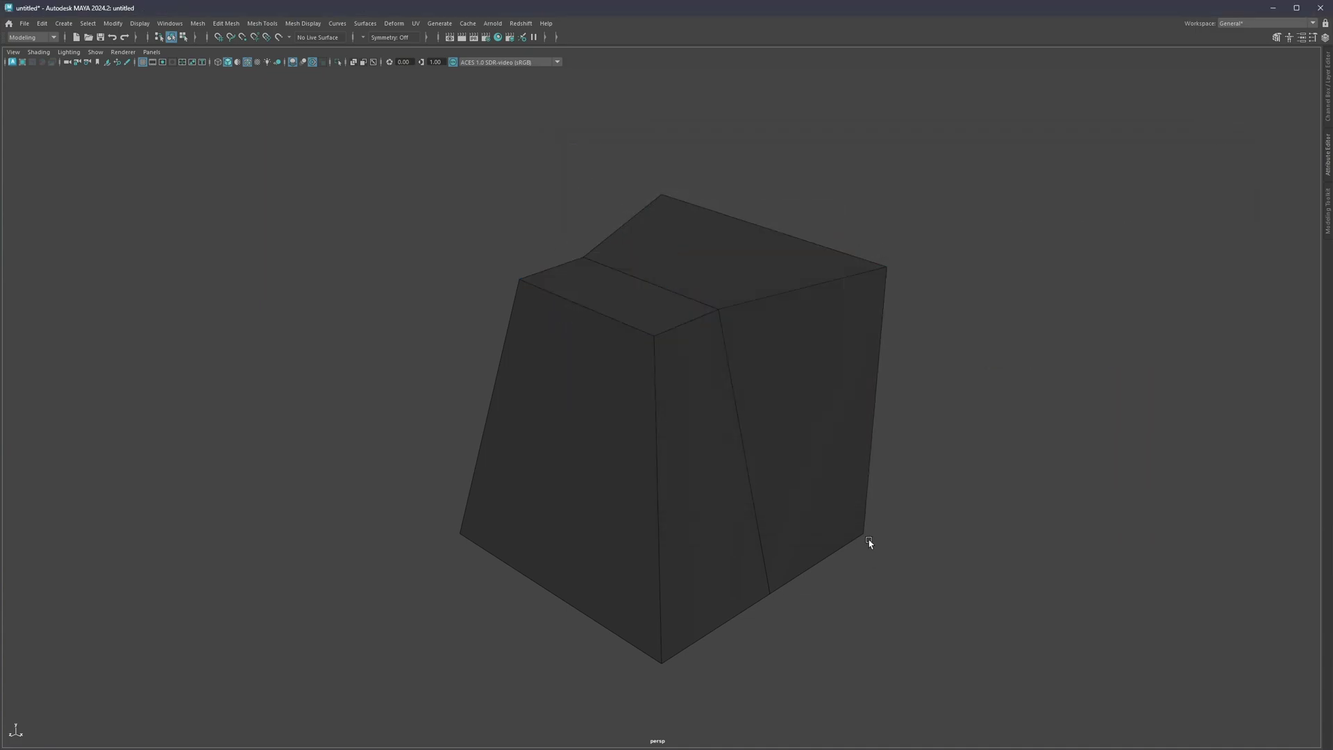
key(ctrl+5)
key(ctrl+5)
key(ctrl+5)
key(ctrl+5)
key(ctrl+5)
key(ctrl+5)
Turn on Wireframe on Shaded, then select and delete the cube
click(248, 65)
click(575, 350)
key(ctrl+h)
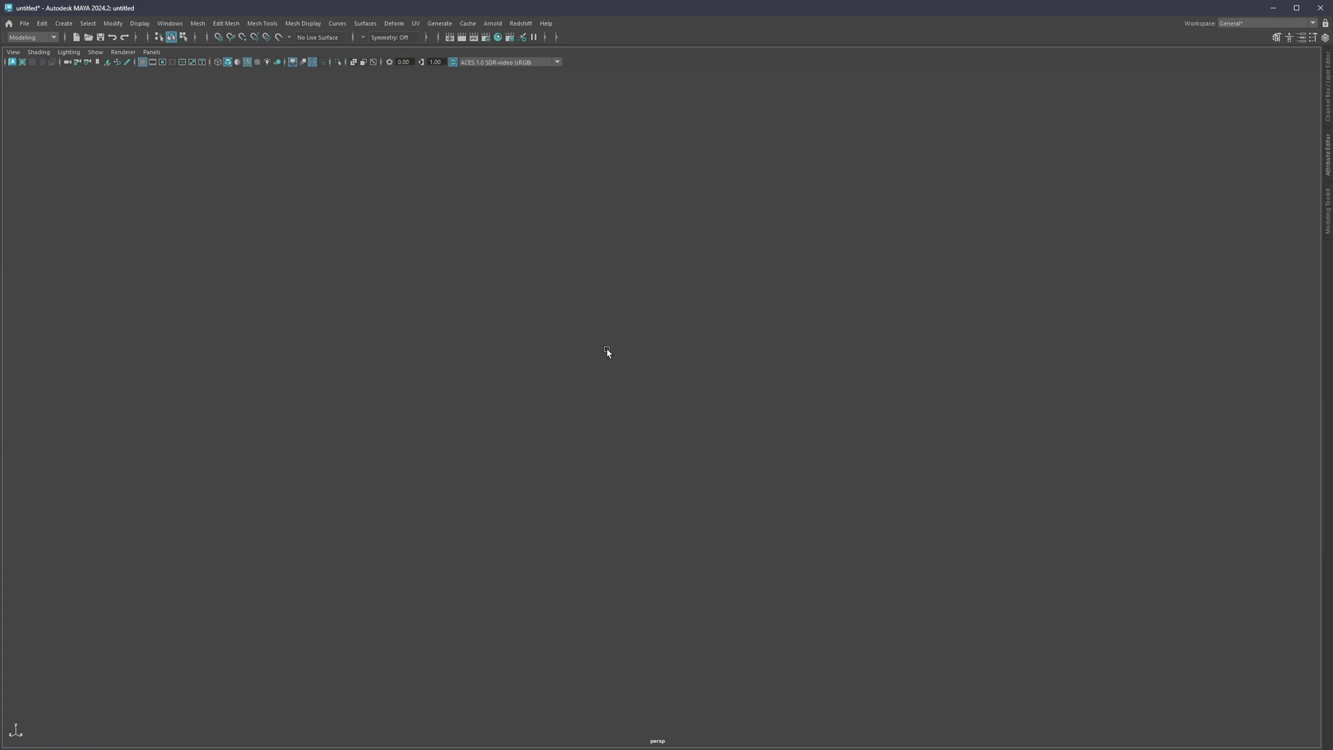
Reopen the Hotkey Editor, pick the Name set, and run an action from its gear menu
click(140, 23)
mouse_move(169, 23)
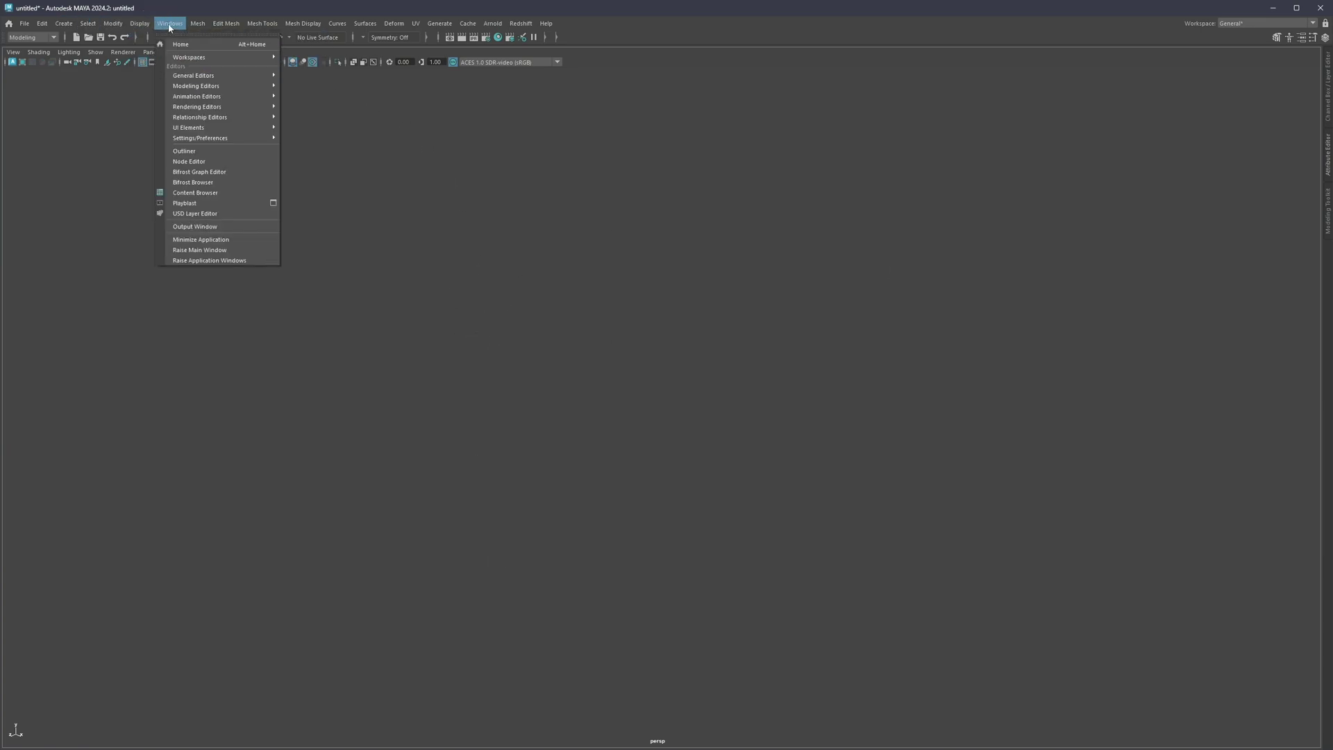
mouse_move(202, 138)
click(311, 151)
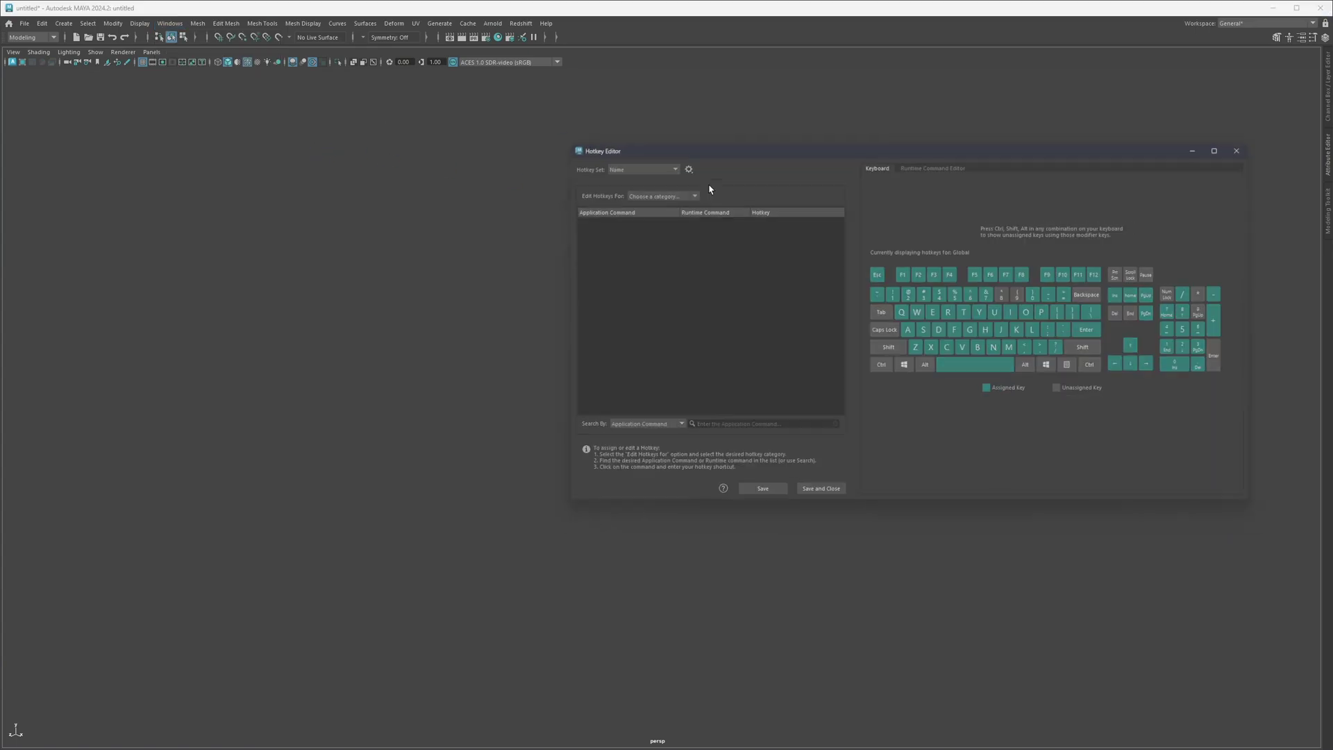
click(656, 161)
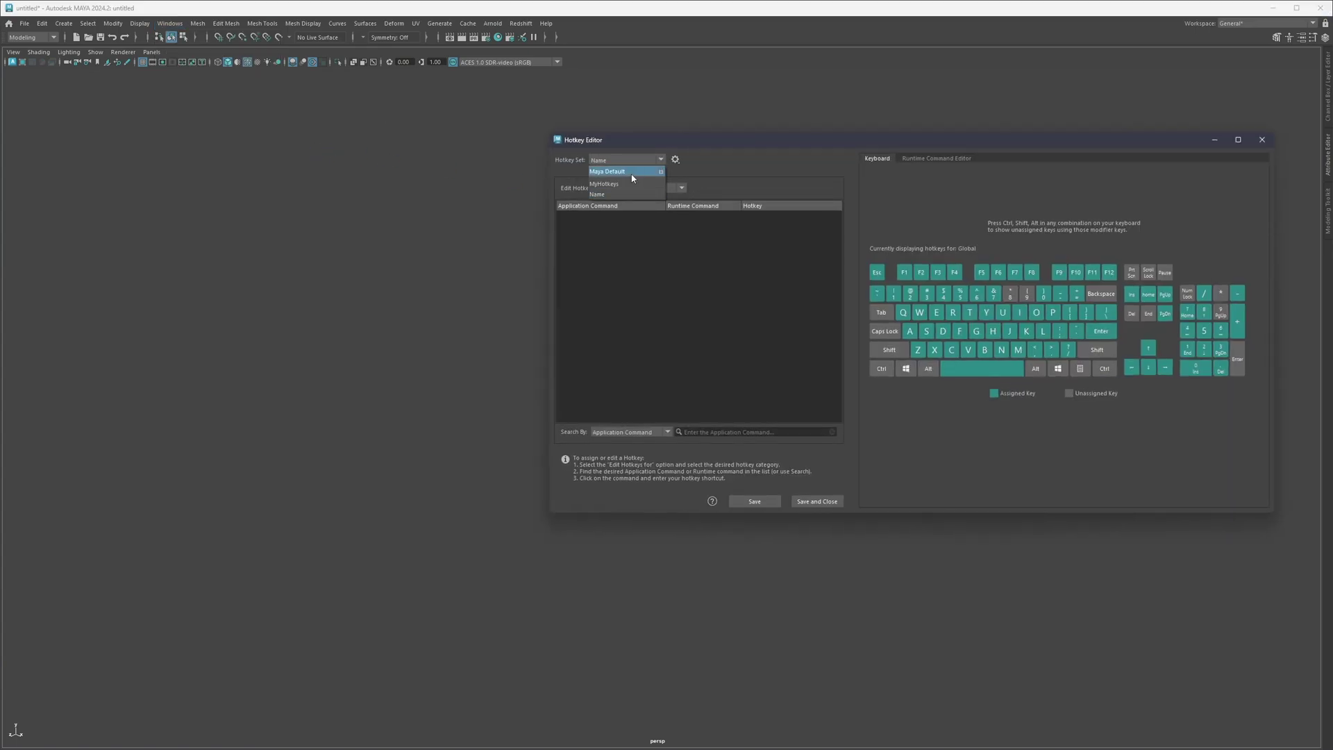
click(651, 160)
click(625, 195)
click(674, 160)
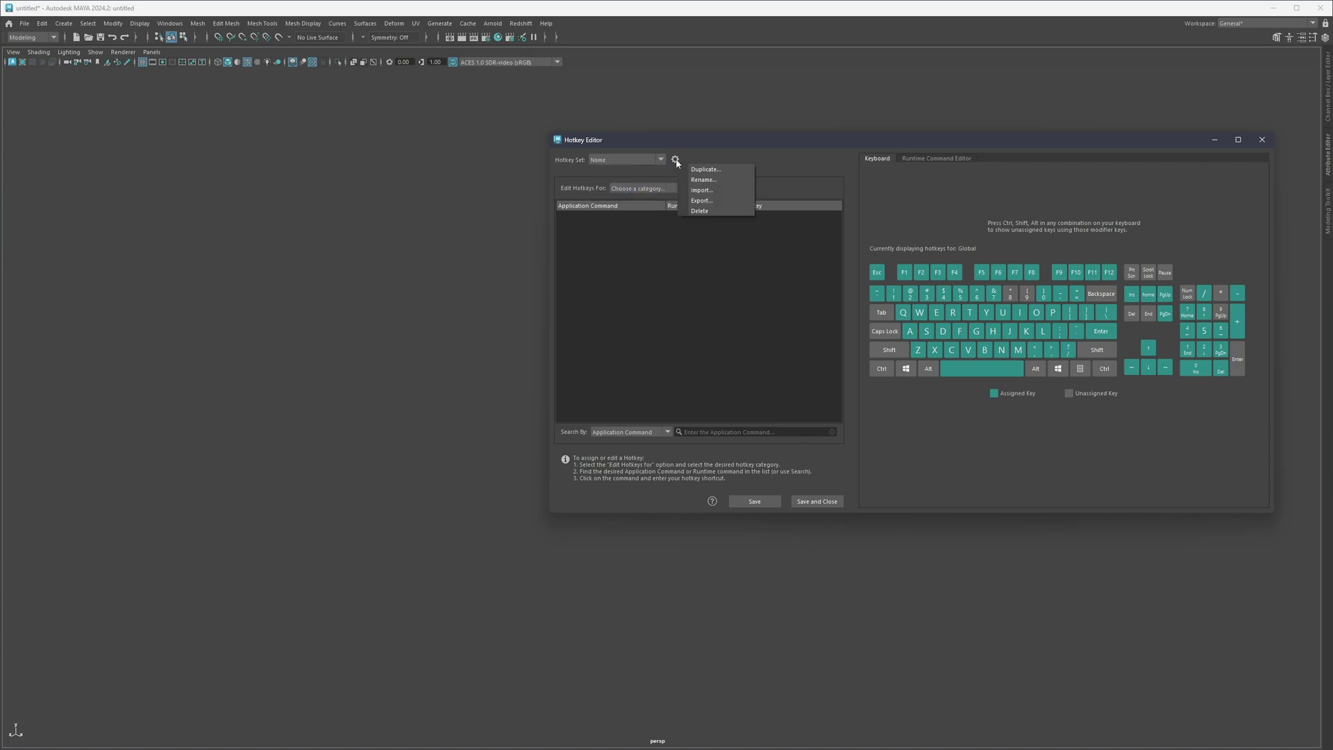
click(675, 159)
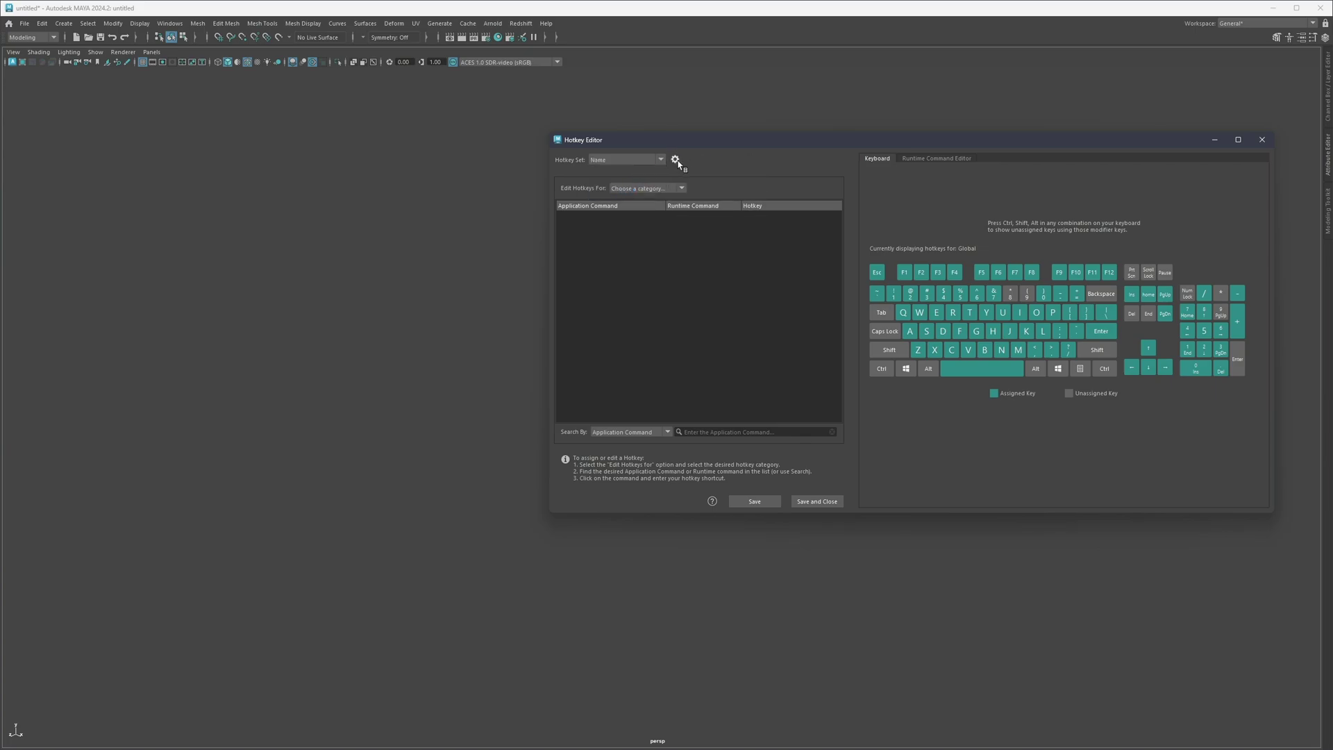
click(676, 160)
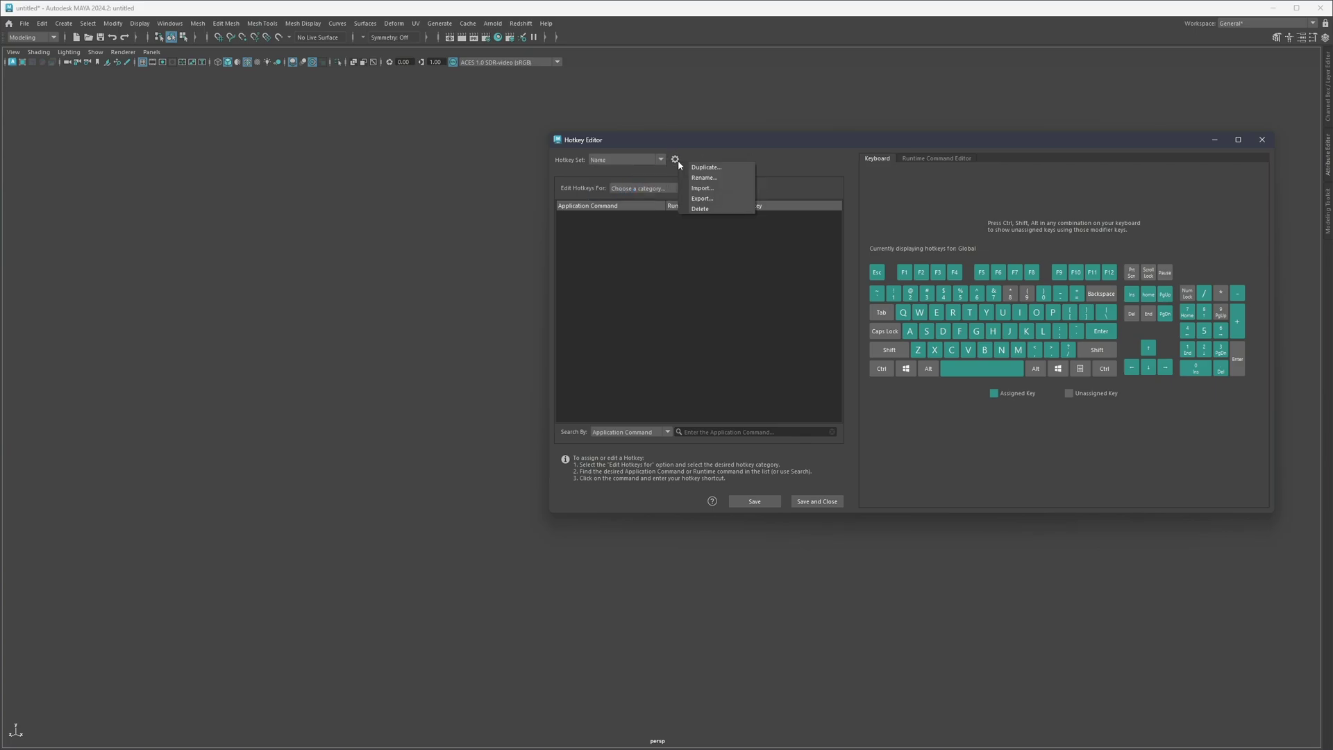
click(700, 208)
click(644, 388)
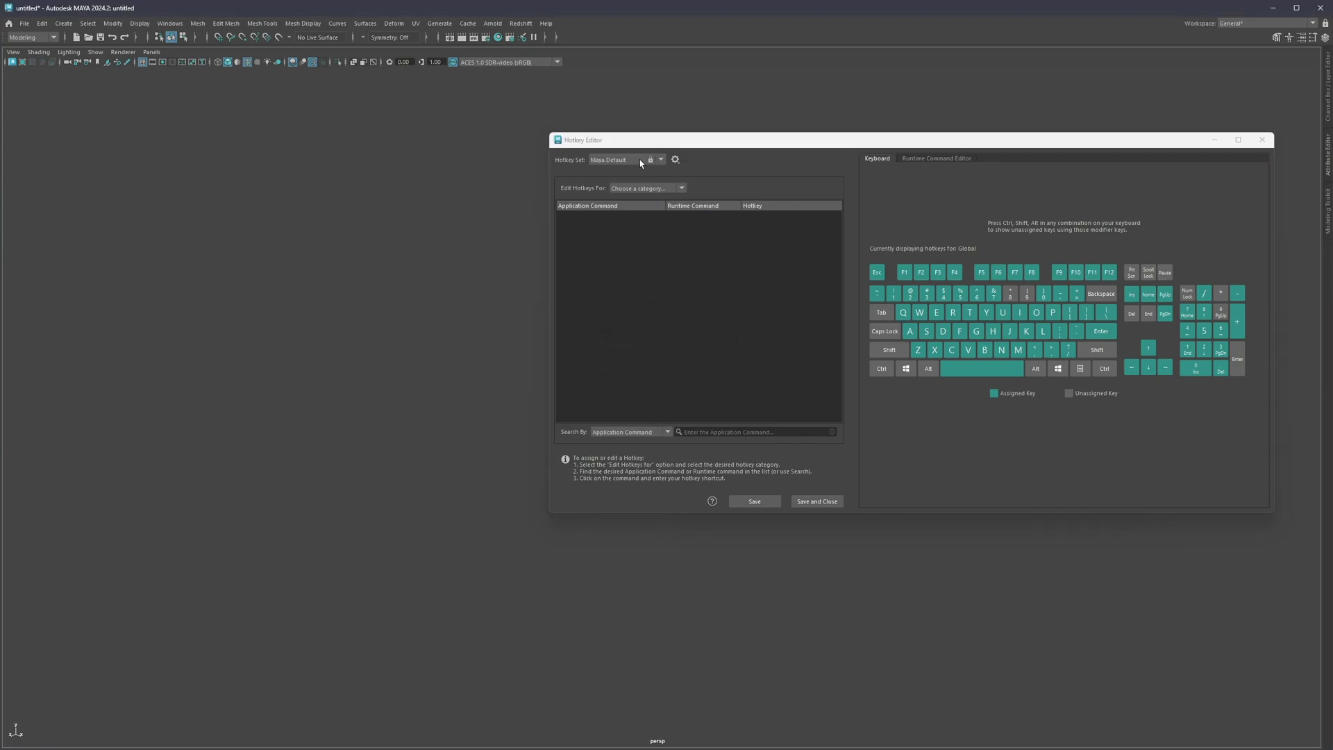
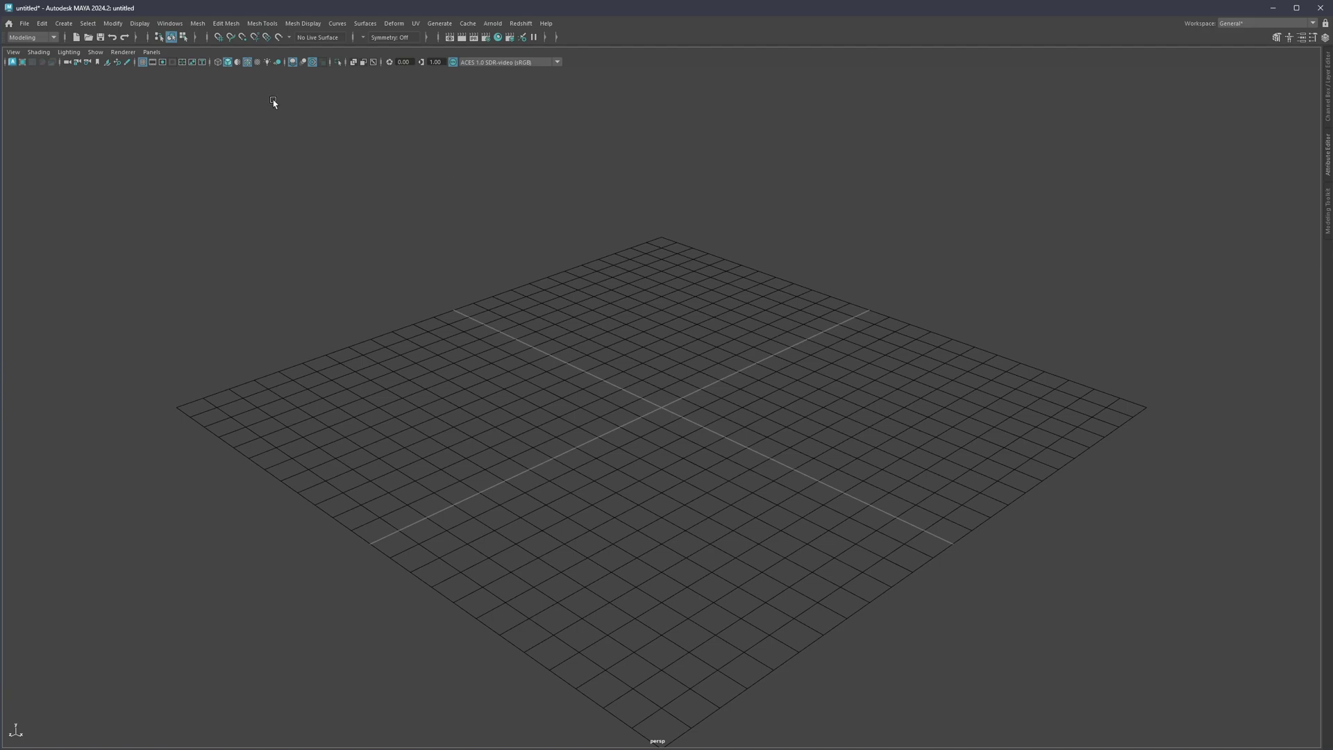
Toggle the wireframe-on-shaded, default material and textured viewport displays off
key(alt+5)
key(alt+6)
key(5)
key(alt+5)
key(alt+6)
key(alt+6)
key(alt+5)
Create a cube, stretch it wide along X, and show its standardSurface1 attributes
shift+right_drag(585, 273, 621, 308)
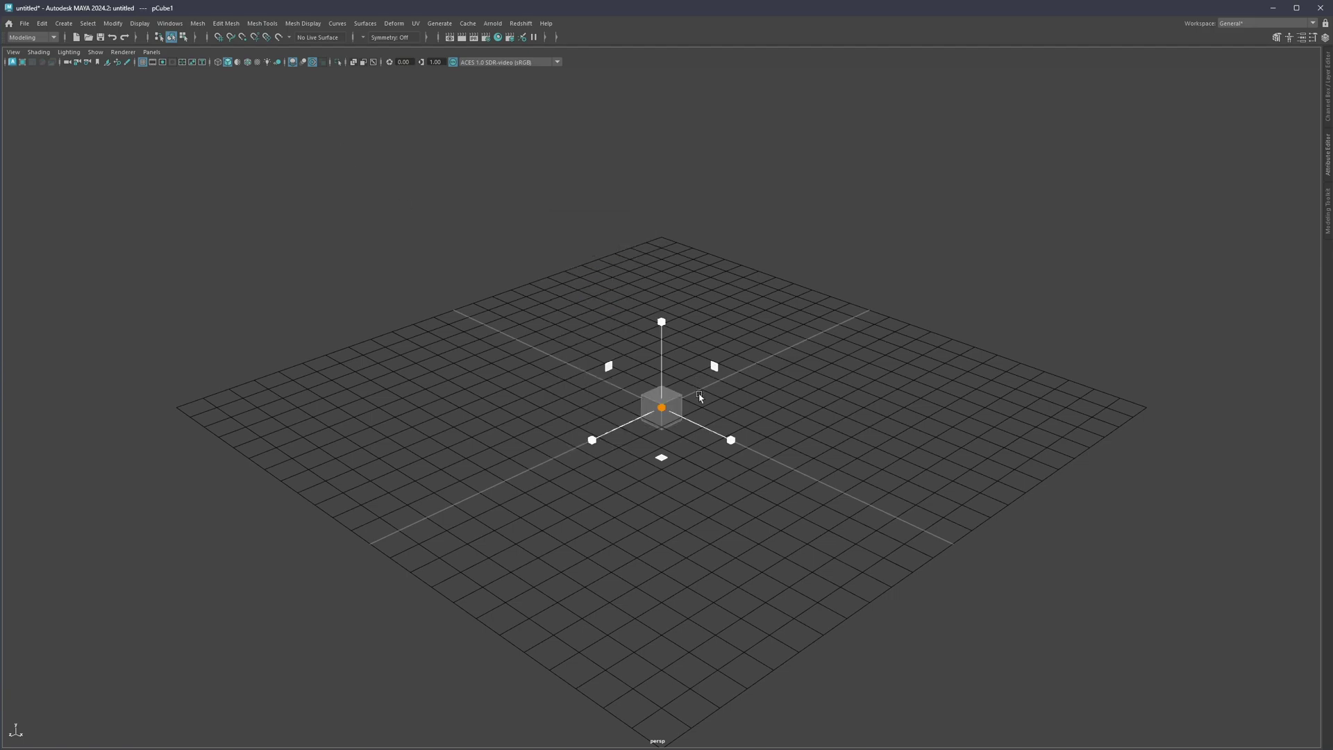
drag(730, 440, 897, 298)
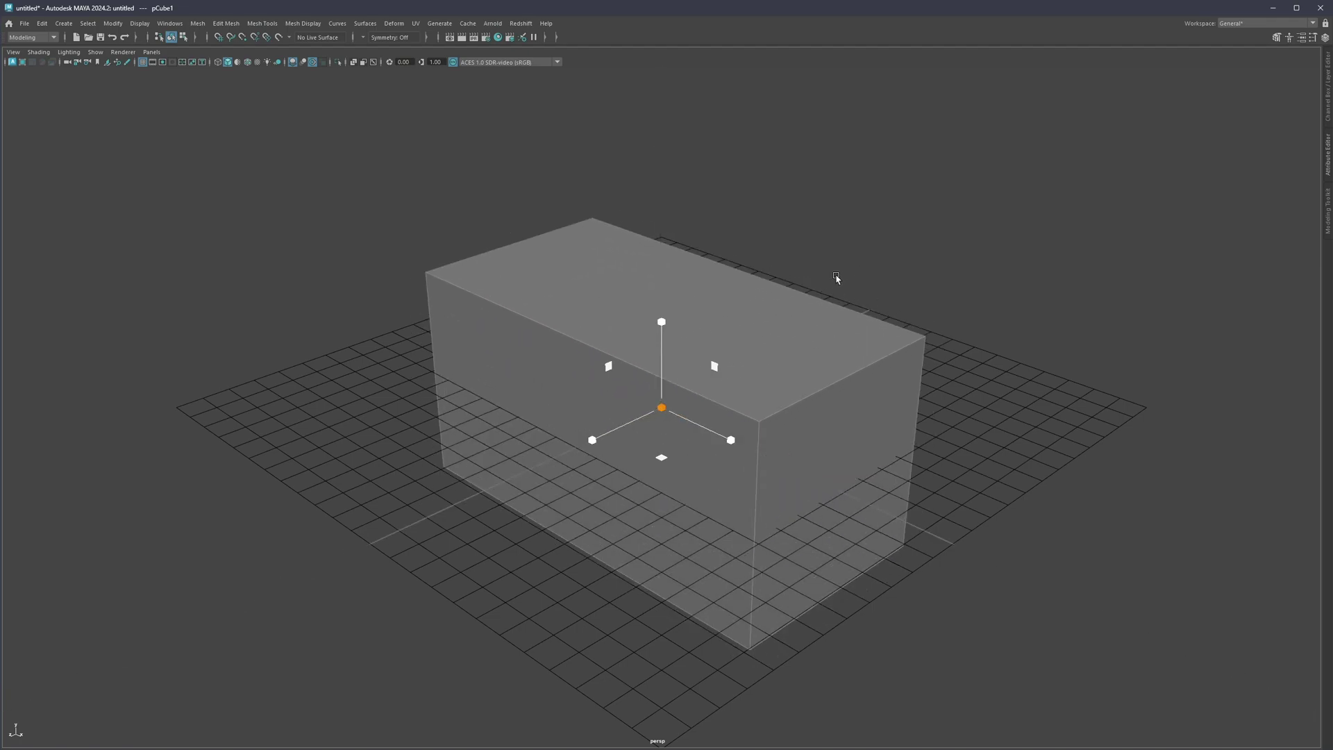
key(ctrl+a)
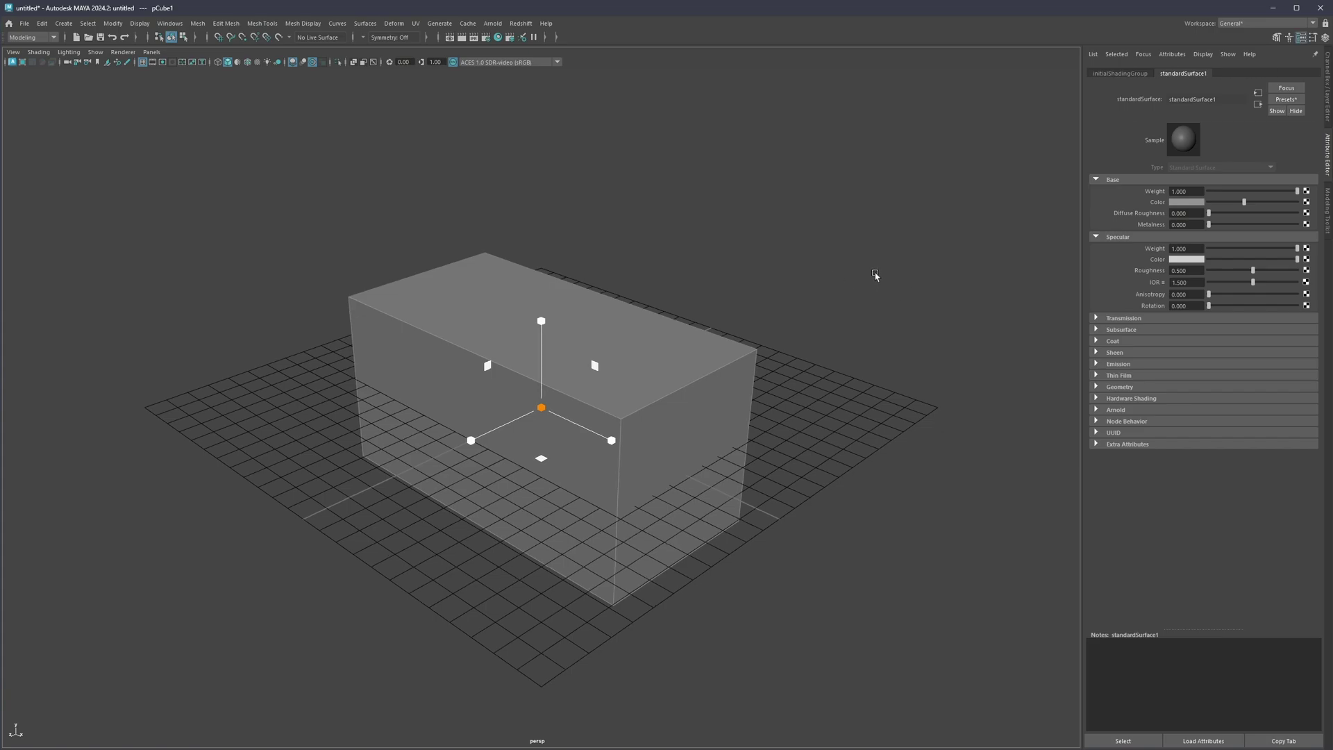
click(1328, 164)
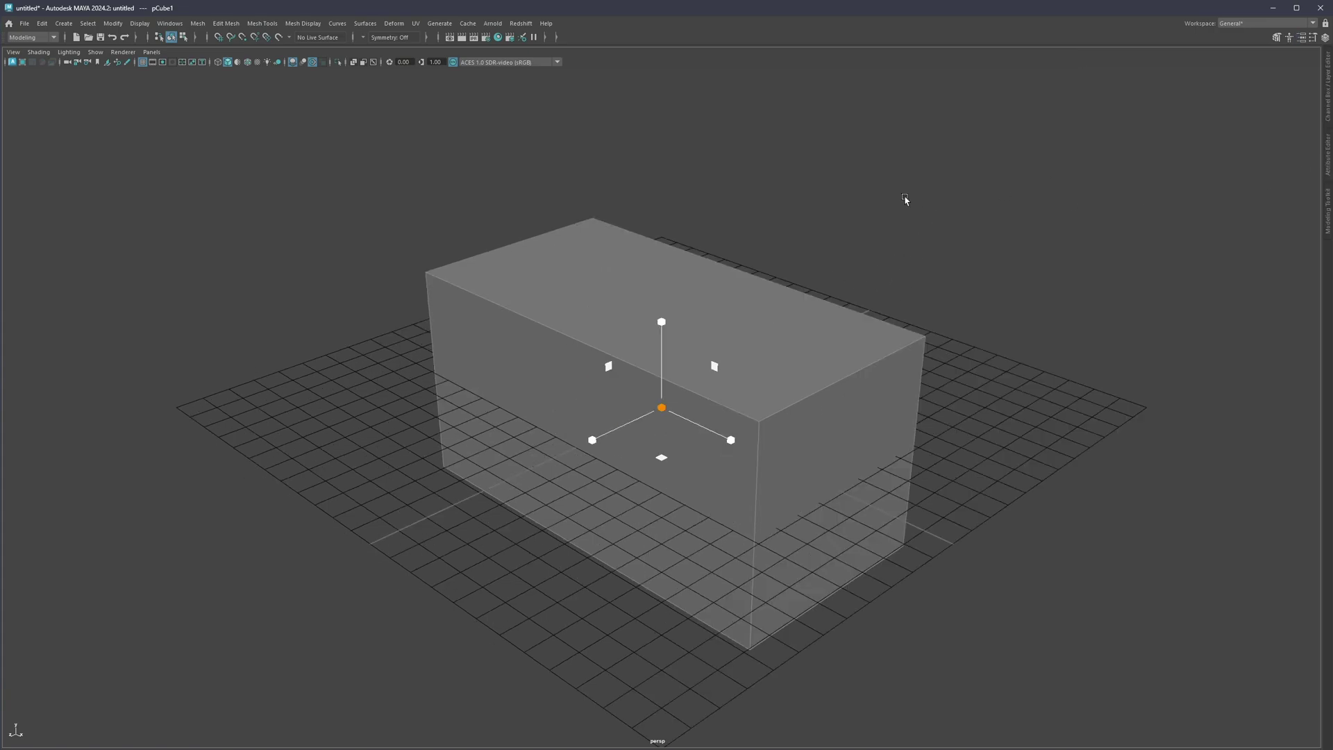
click(905, 200)
key(ctrl+a)
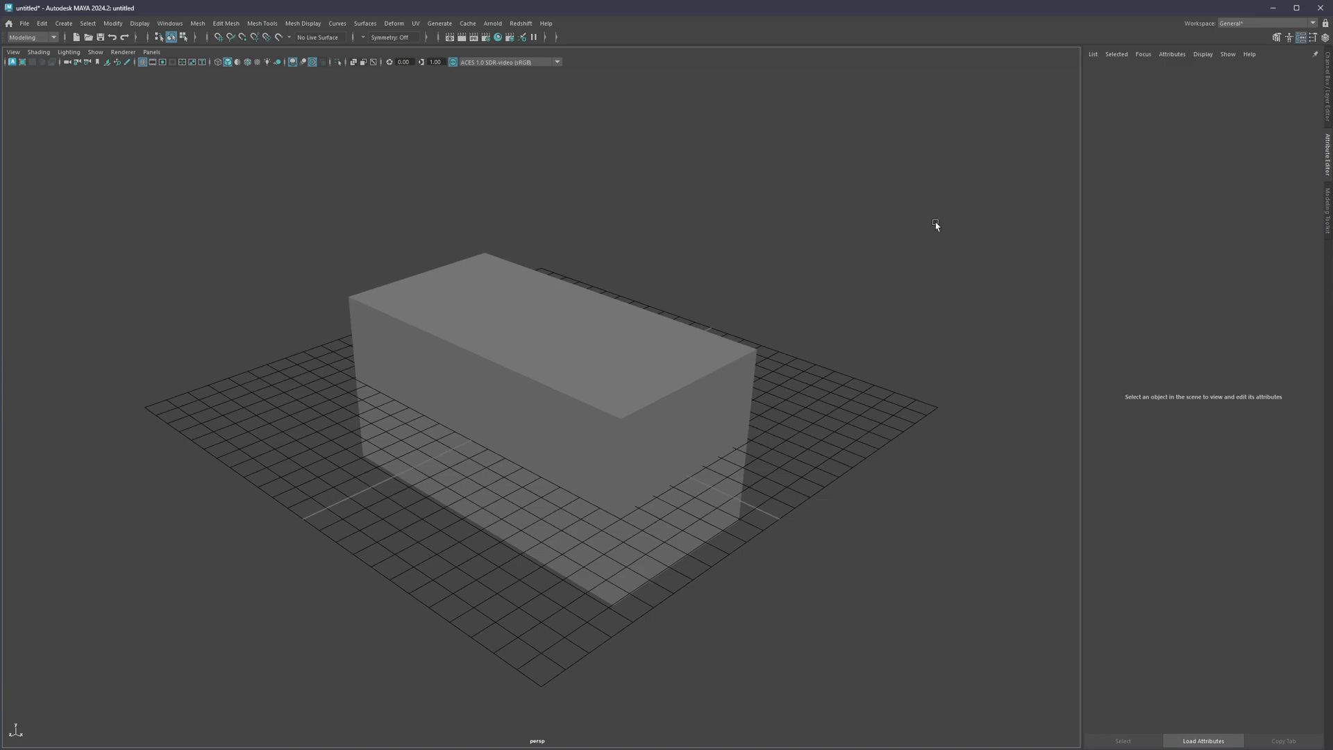
click(513, 340)
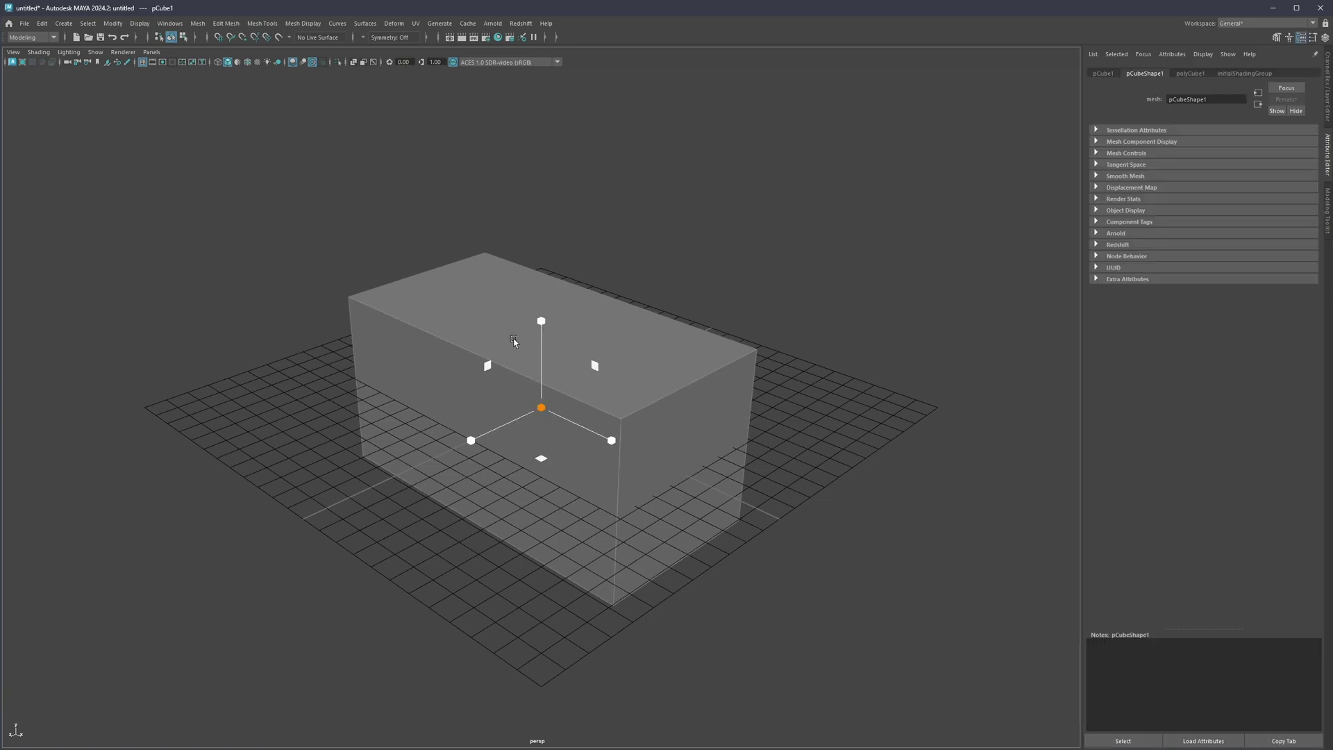
click(514, 342)
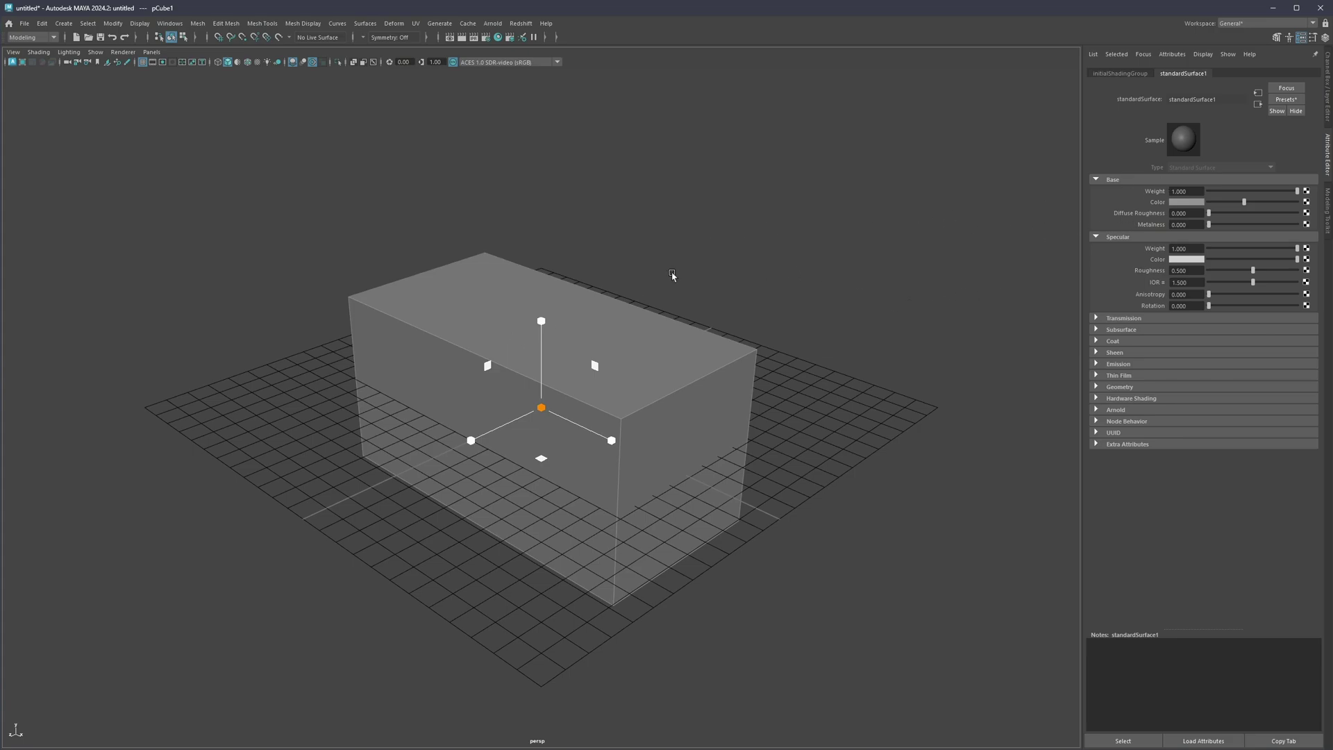
Shrink the wide box back along X into a cube
right_click(570, 334)
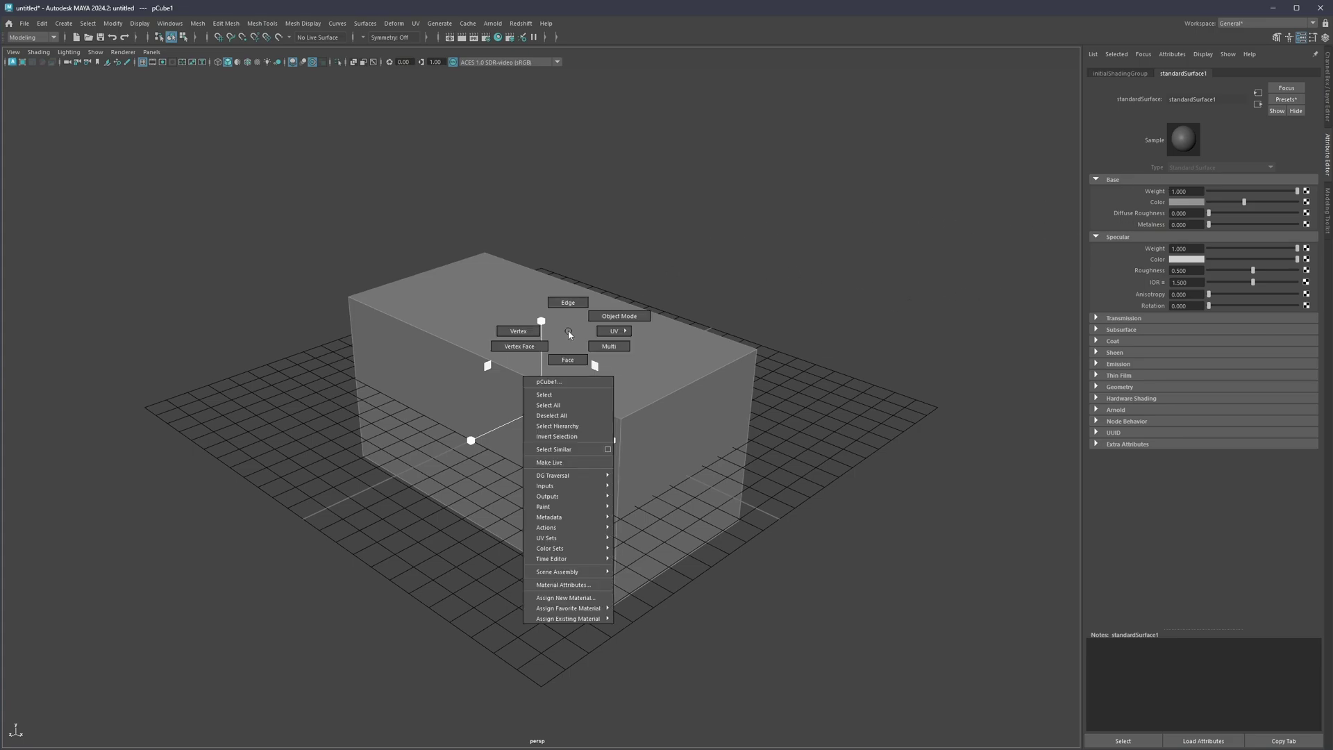
right_drag(569, 334, 603, 339)
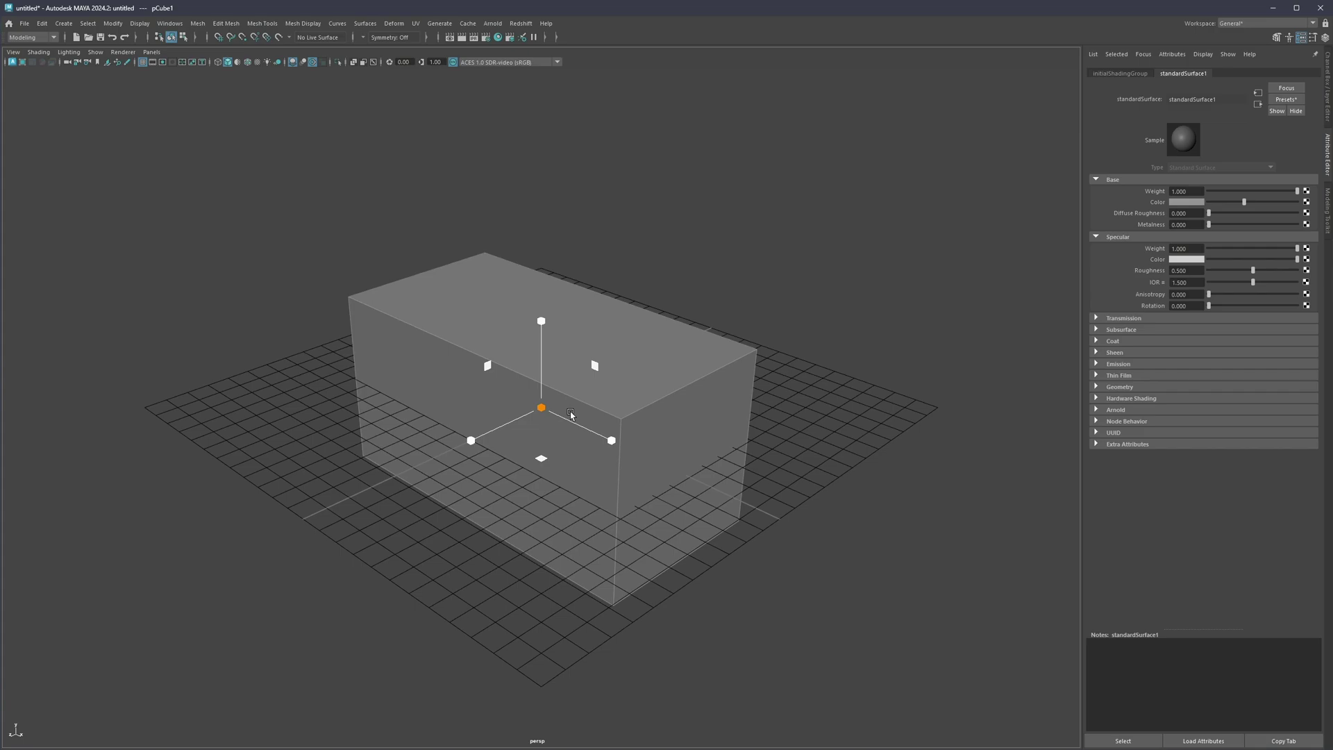
drag(611, 441, 575, 417)
alt+middle_drag(553, 369, 611, 288)
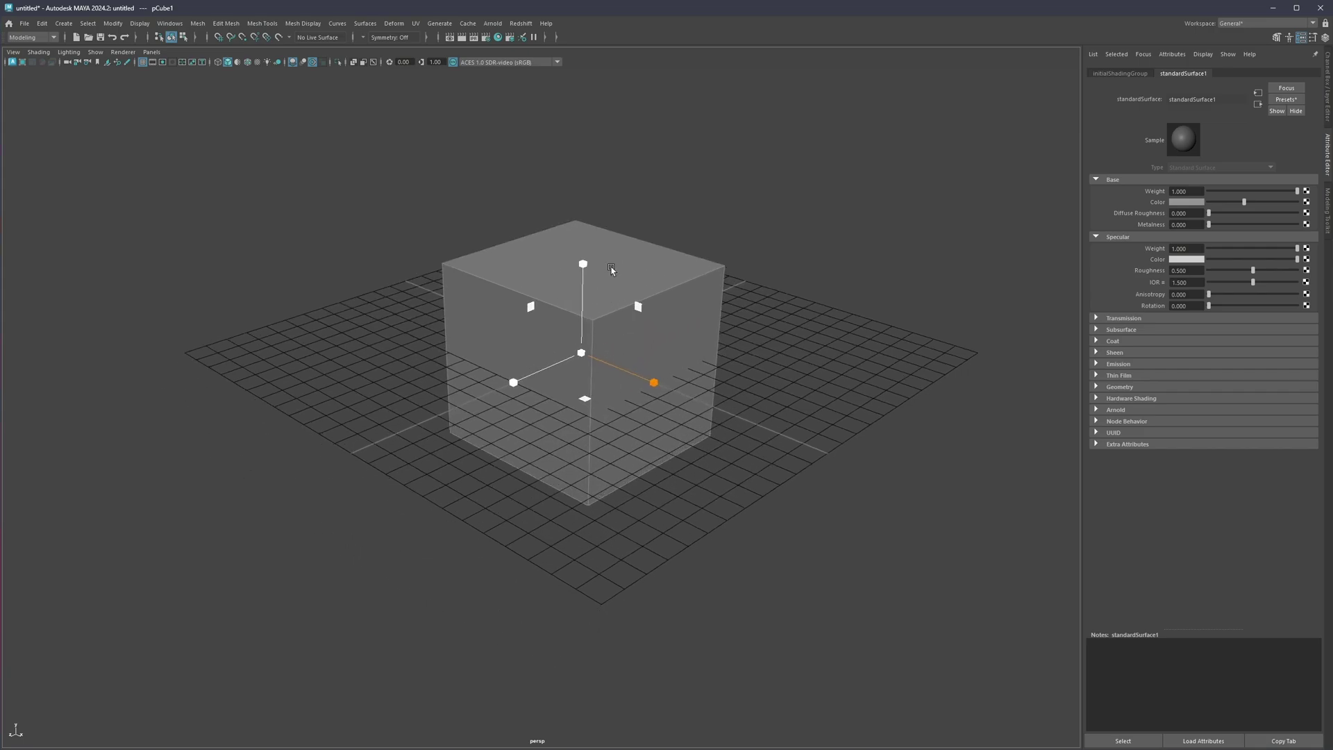
Duplicate the cube with a Shift-drag move, placing the copy to its left, and hide the grid
key(w)
shift+drag(647, 379, 424, 303)
alt+drag(528, 290, 625, 328)
key(alt+g)
alt+middle_drag(603, 324, 630, 329)
Try smooth preview levels 3, 2 and 1 on the right cube, leaving it unsmoothed
click(696, 327)
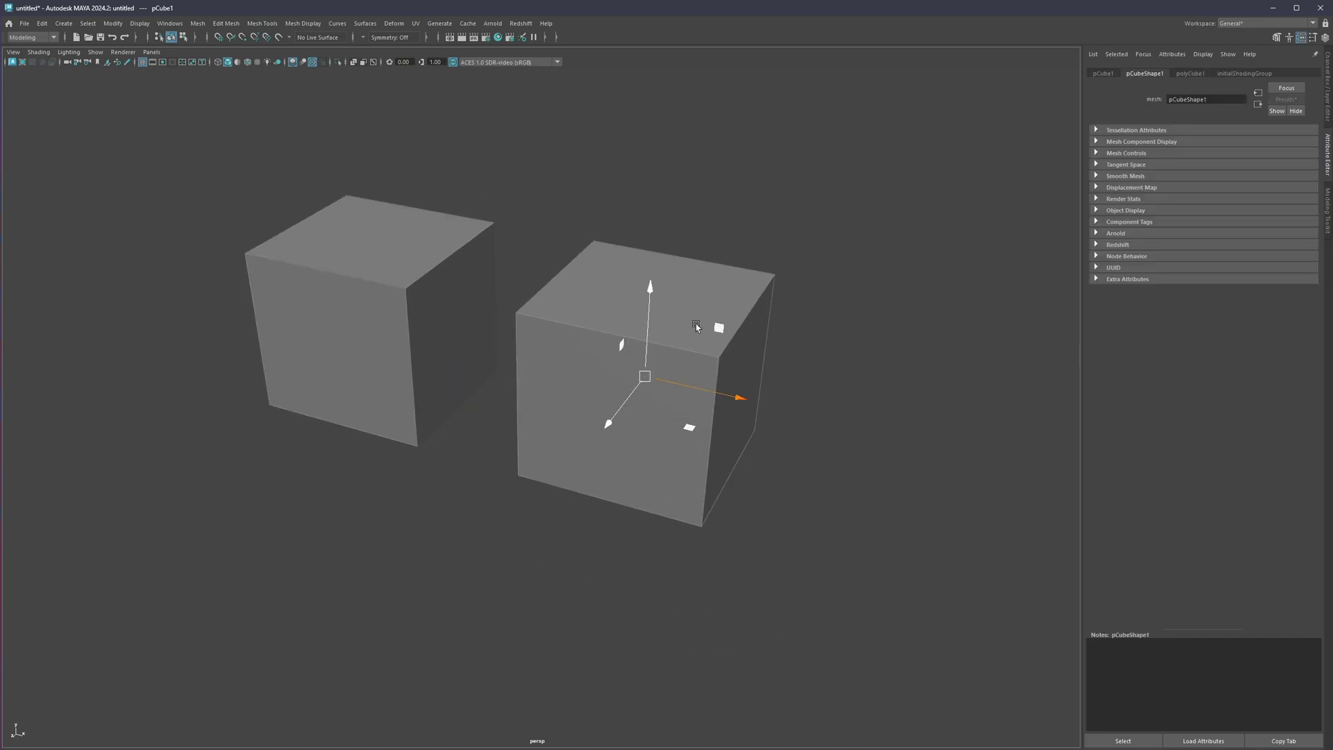
key(3)
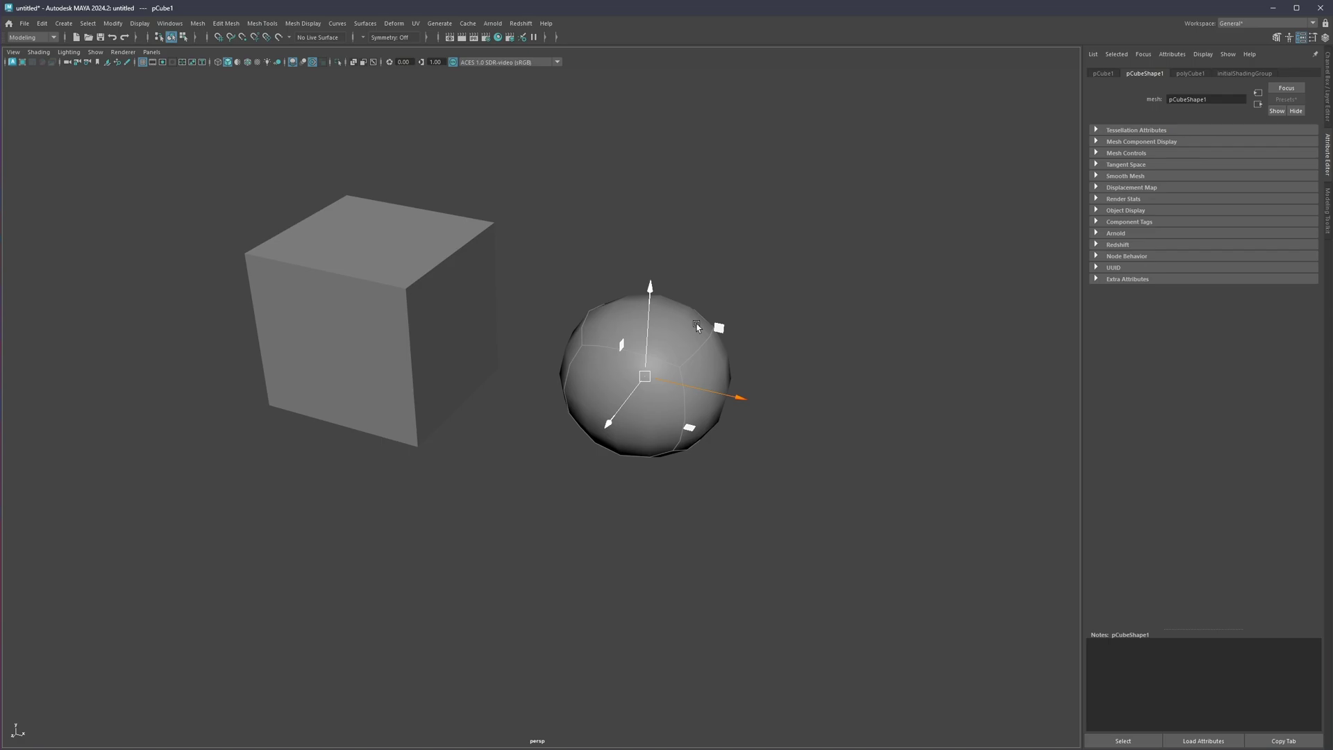
key(1)
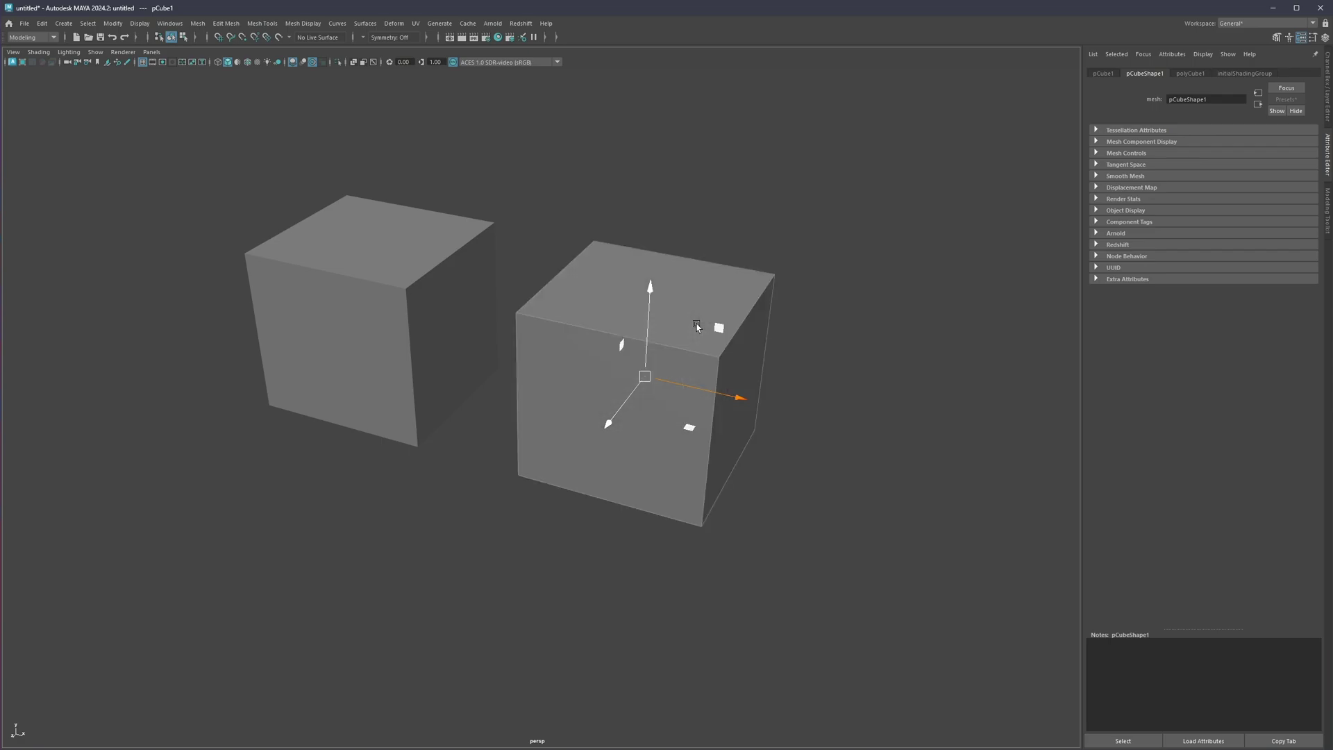
key(3)
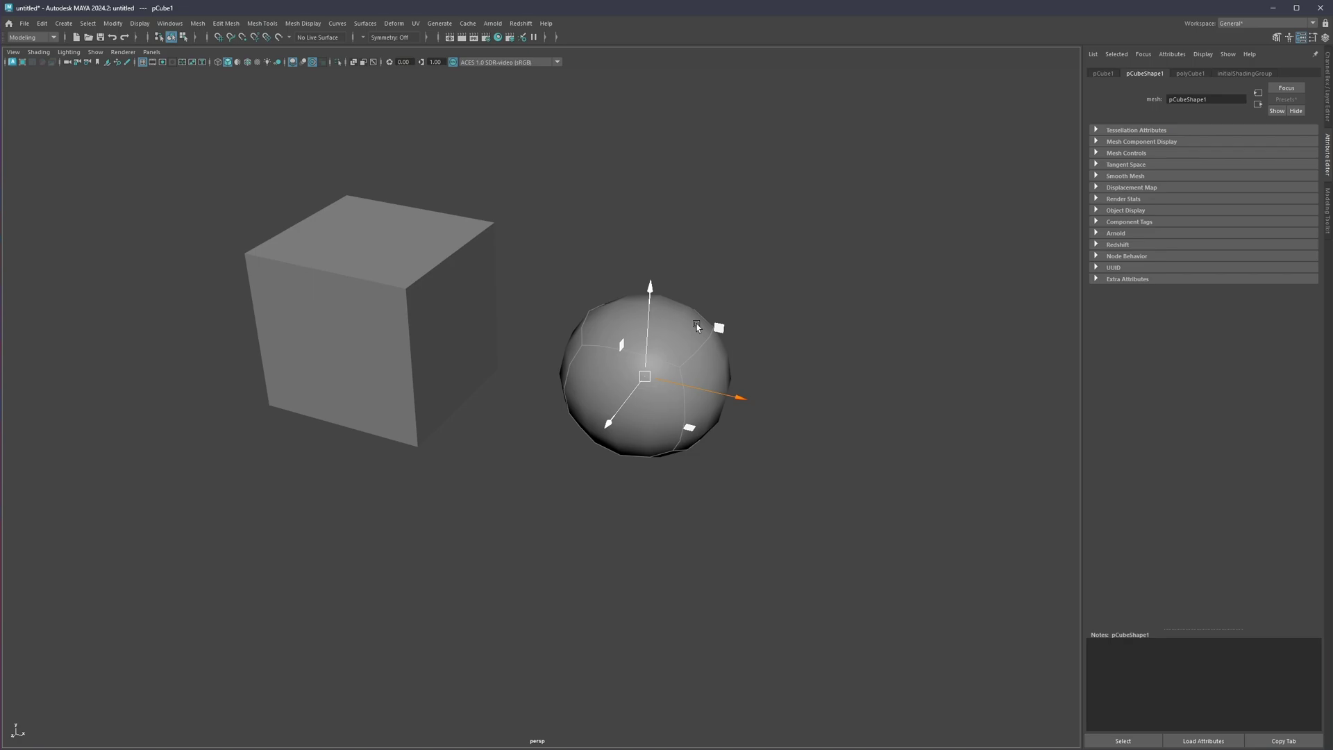
key(1)
key(3)
key(2)
key(1)
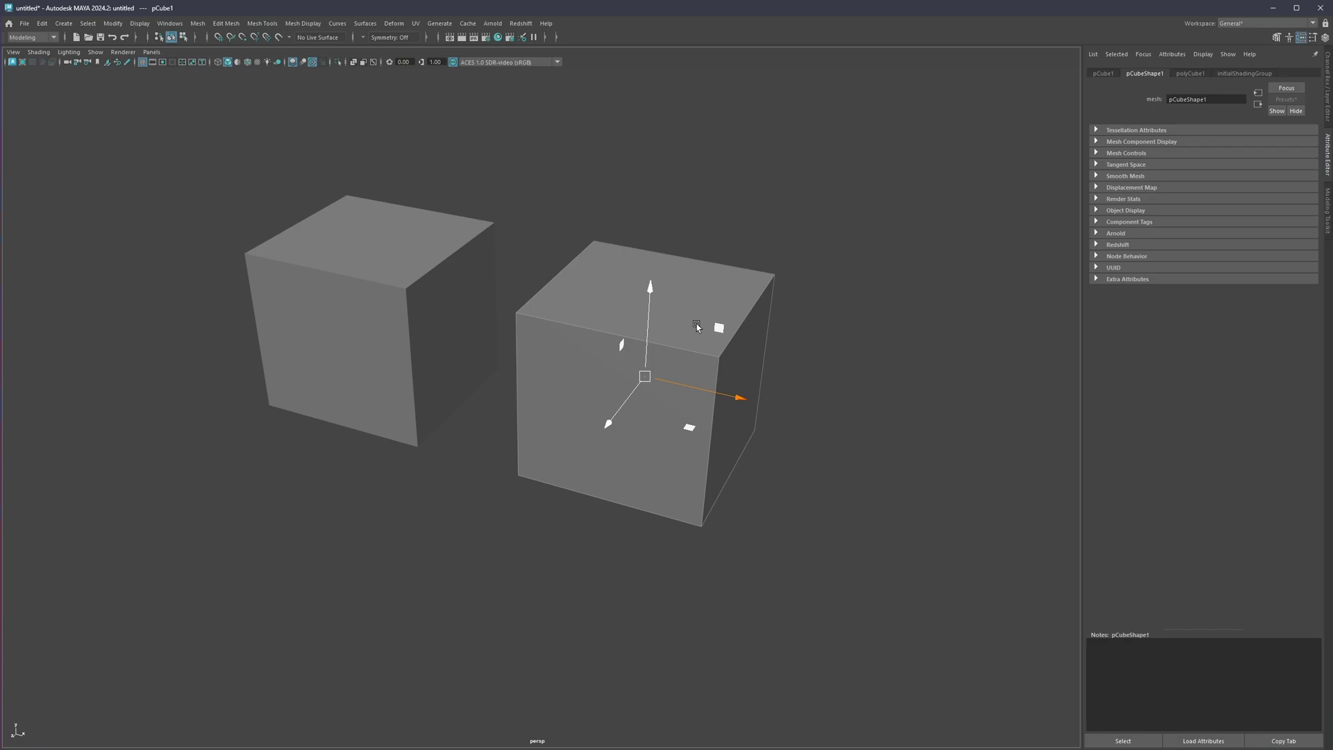
Turn on smooth preview for the right cube, then the left cube, raising its division level to 3
click(1097, 176)
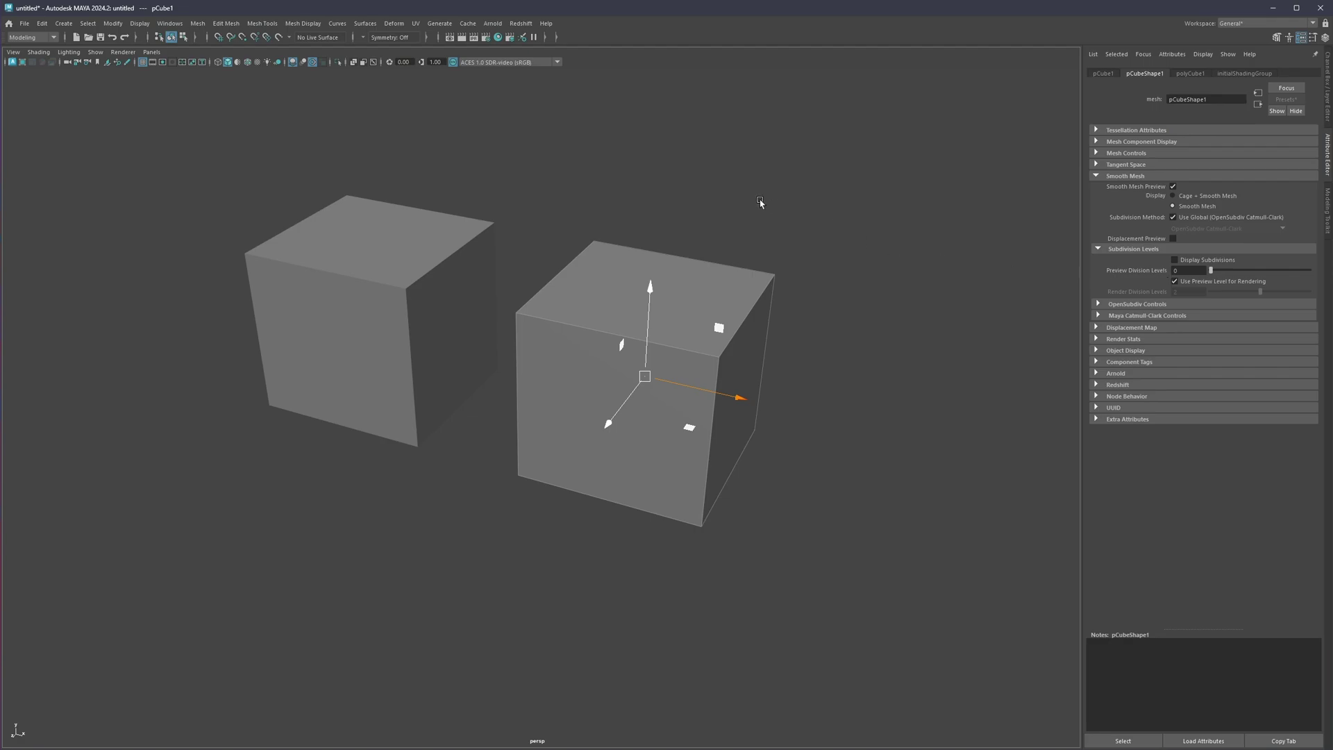
key(3)
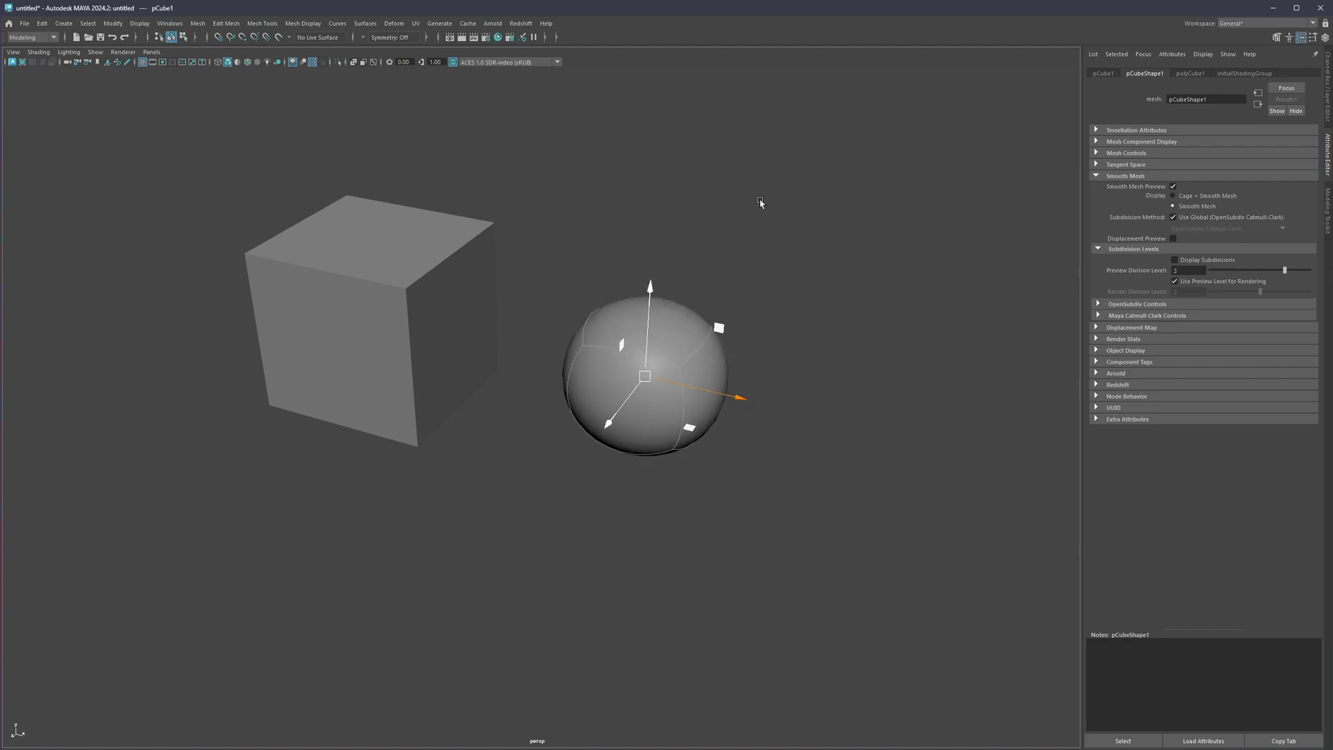
key(Page_Down)
key(Page_Down)
key(Page_Down)
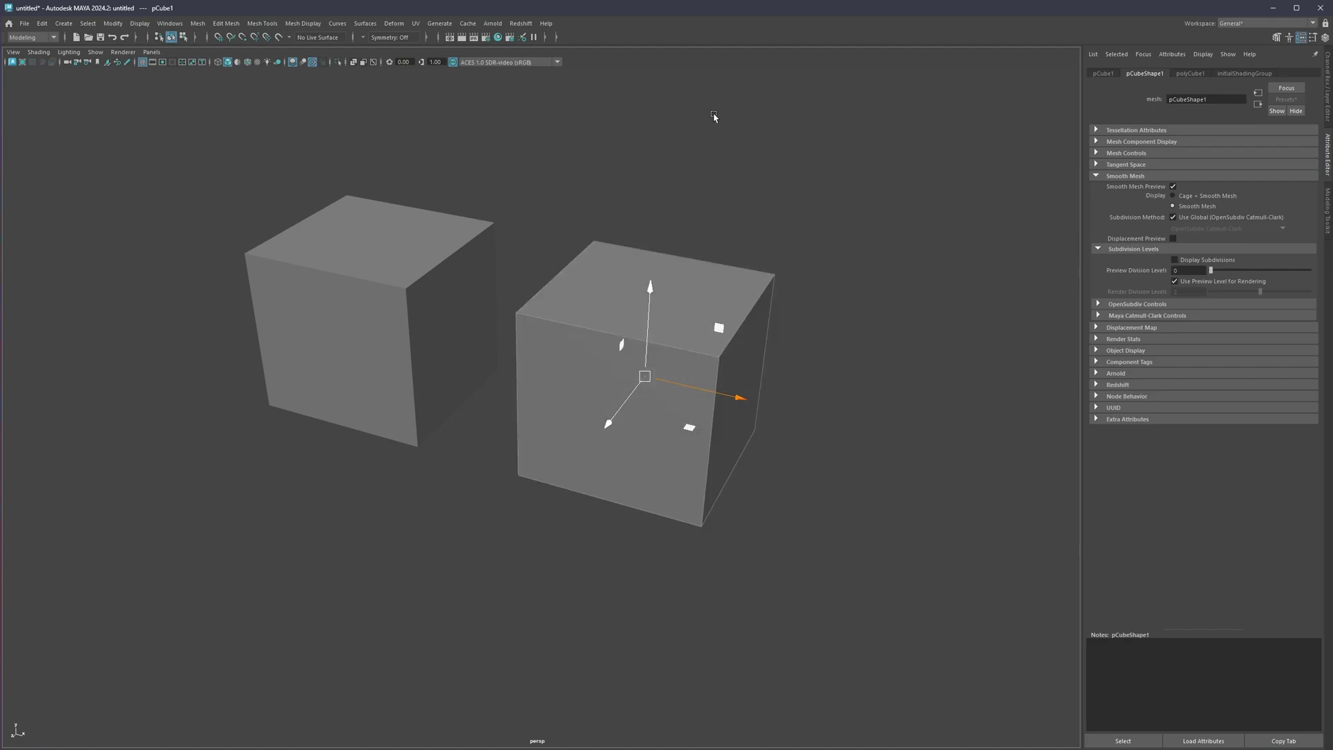
key(Page_Up)
key(Page_Up)
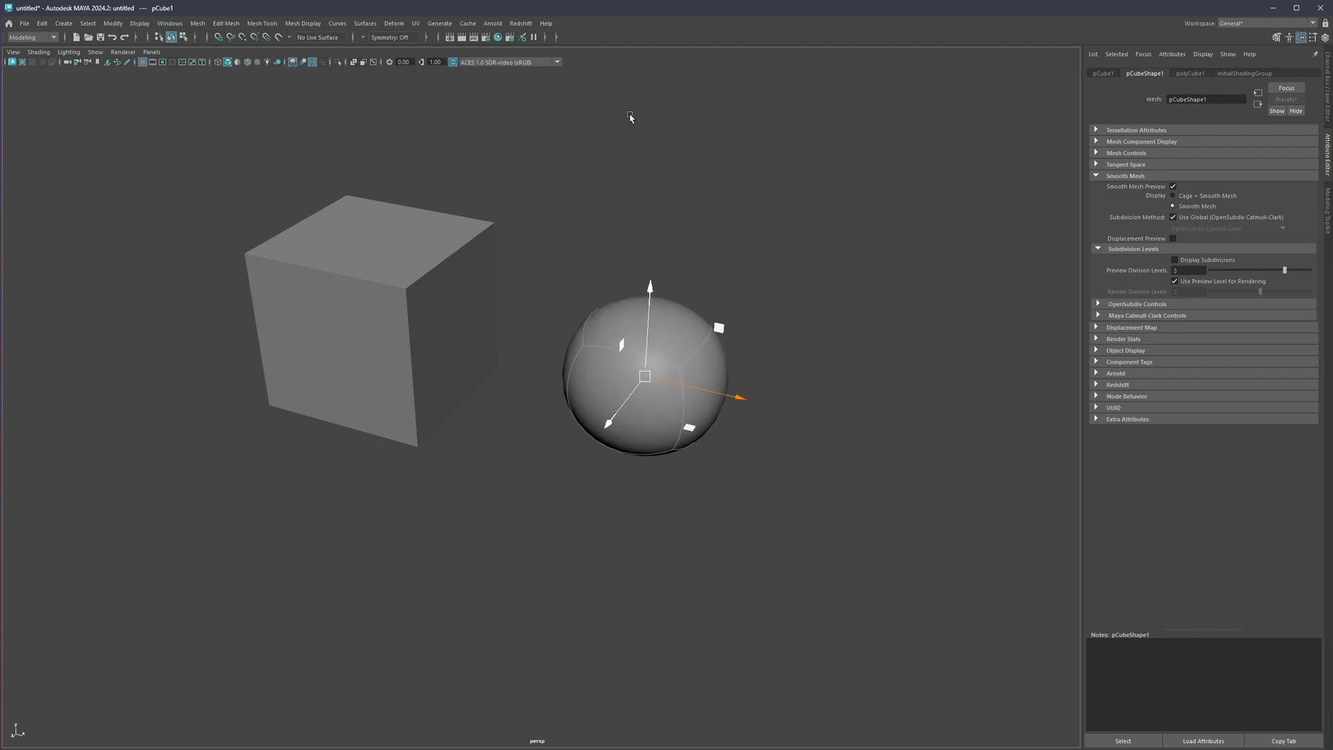
click(389, 263)
key(3)
key(Page_Up)
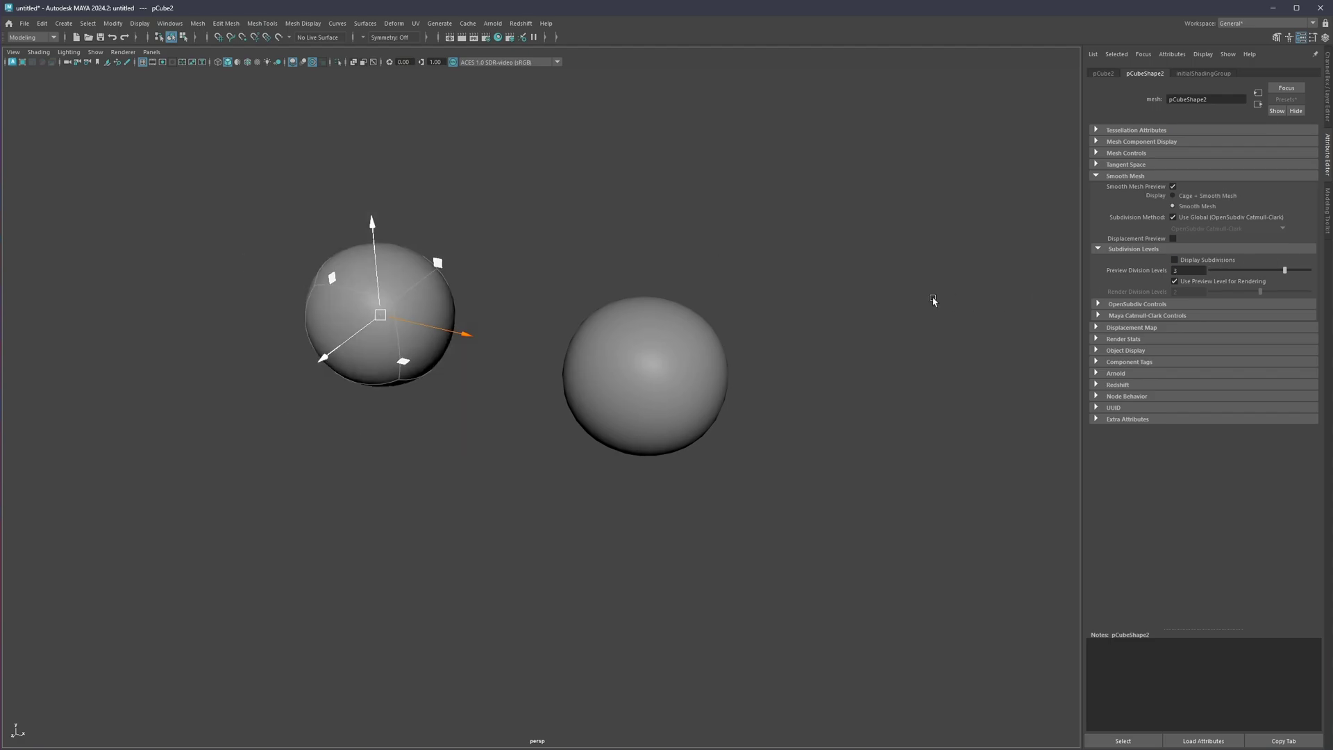
Assign a new Standard Surface material to the right sphere
click(1327, 158)
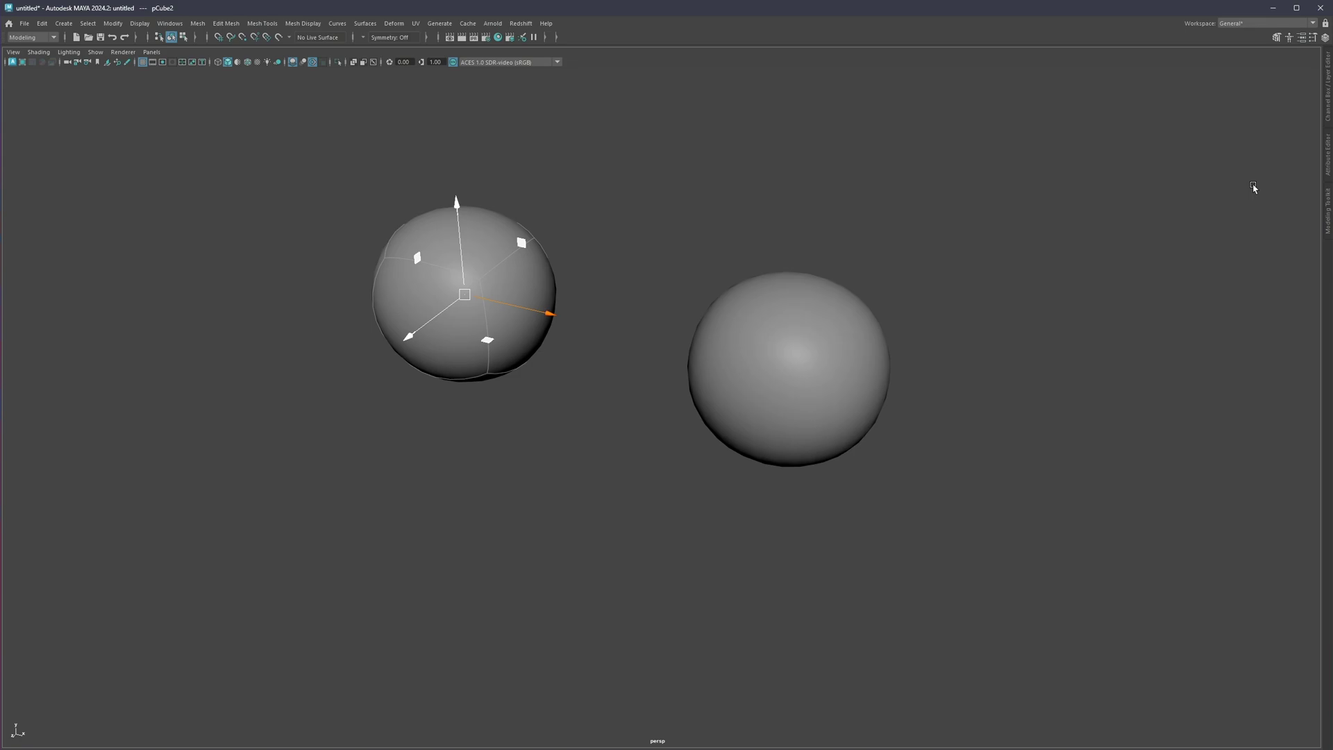
click(924, 291)
click(792, 396)
right_click(808, 353)
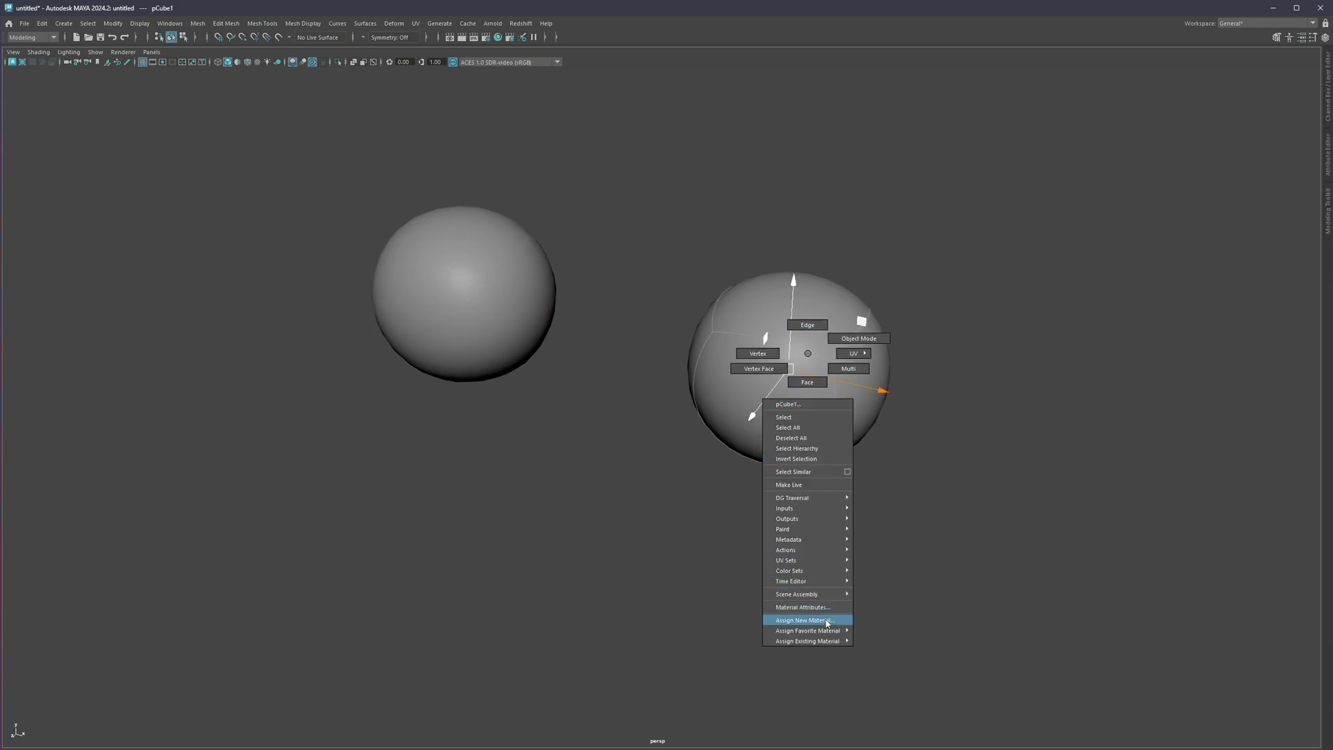
mouse_move(824, 632)
click(879, 631)
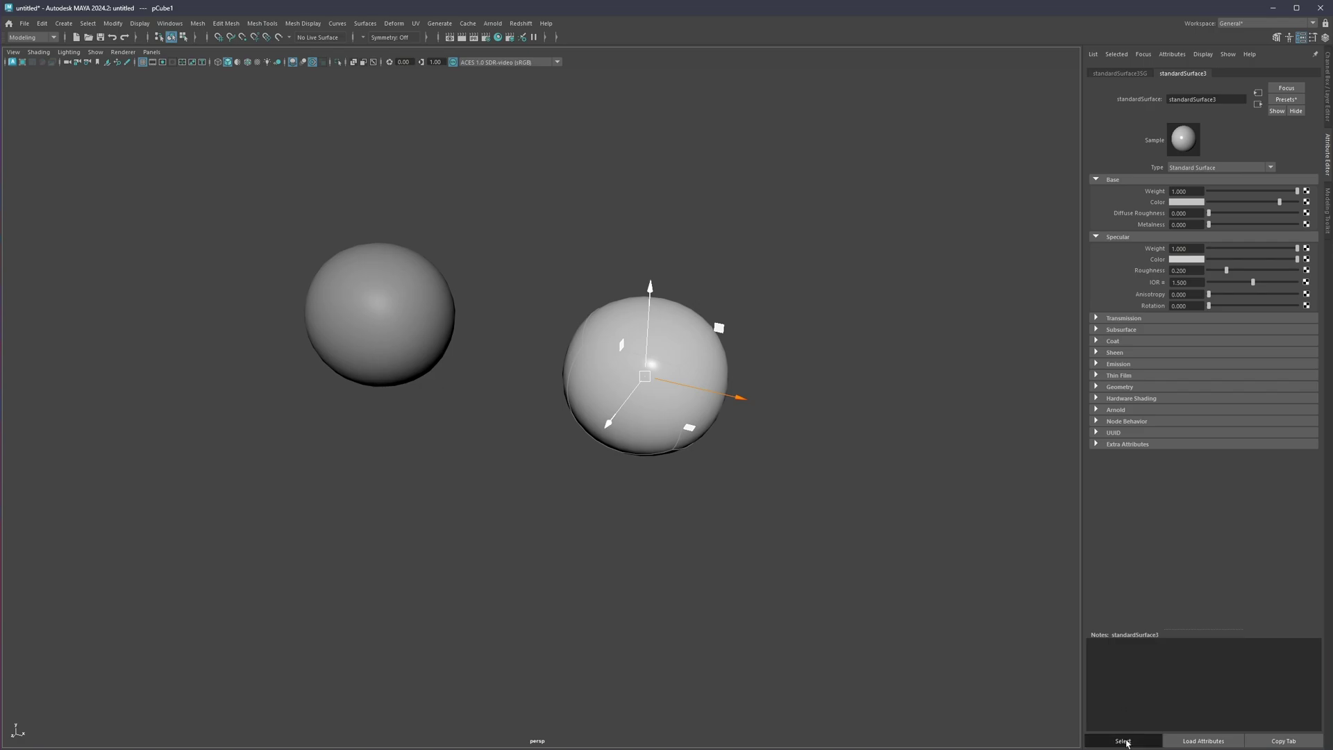
Set the standardSurface3 metalness to 1.000 and specular roughness to 0.500
click(1119, 740)
drag(1209, 224, 1298, 224)
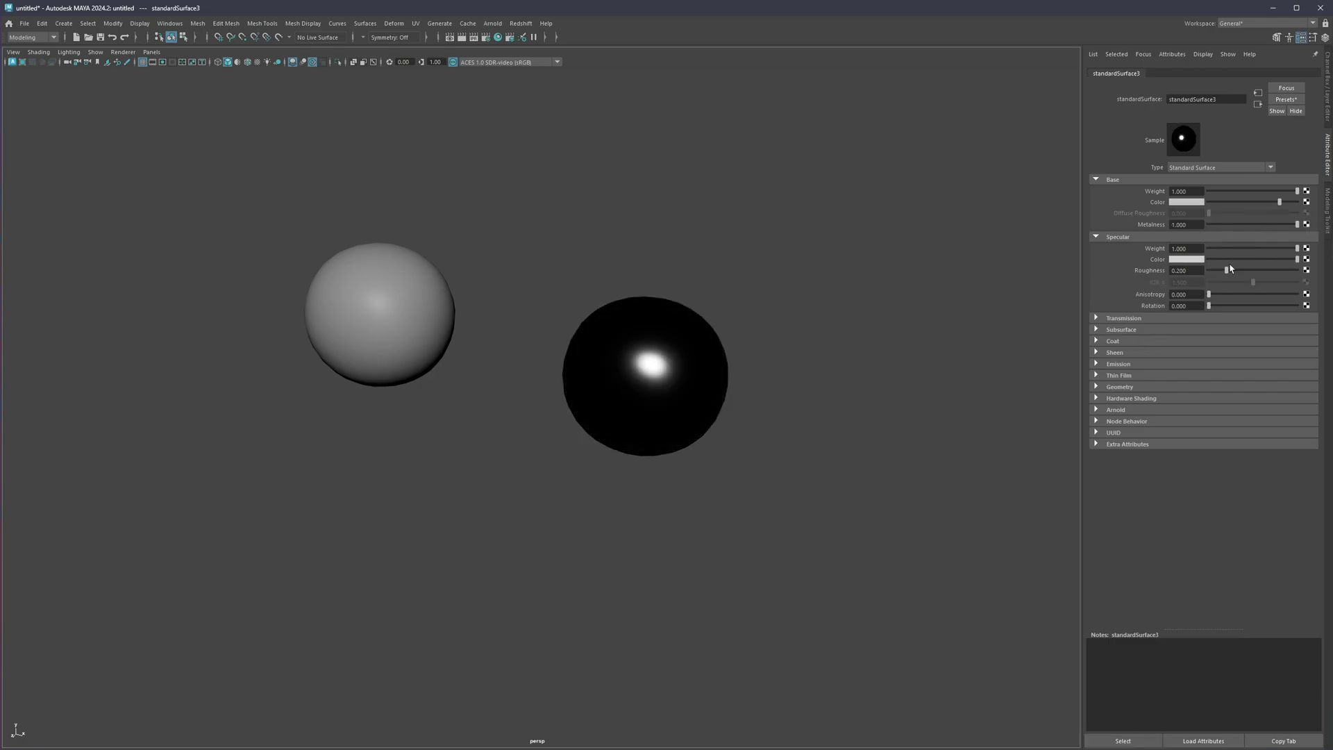
drag(1226, 270, 1251, 268)
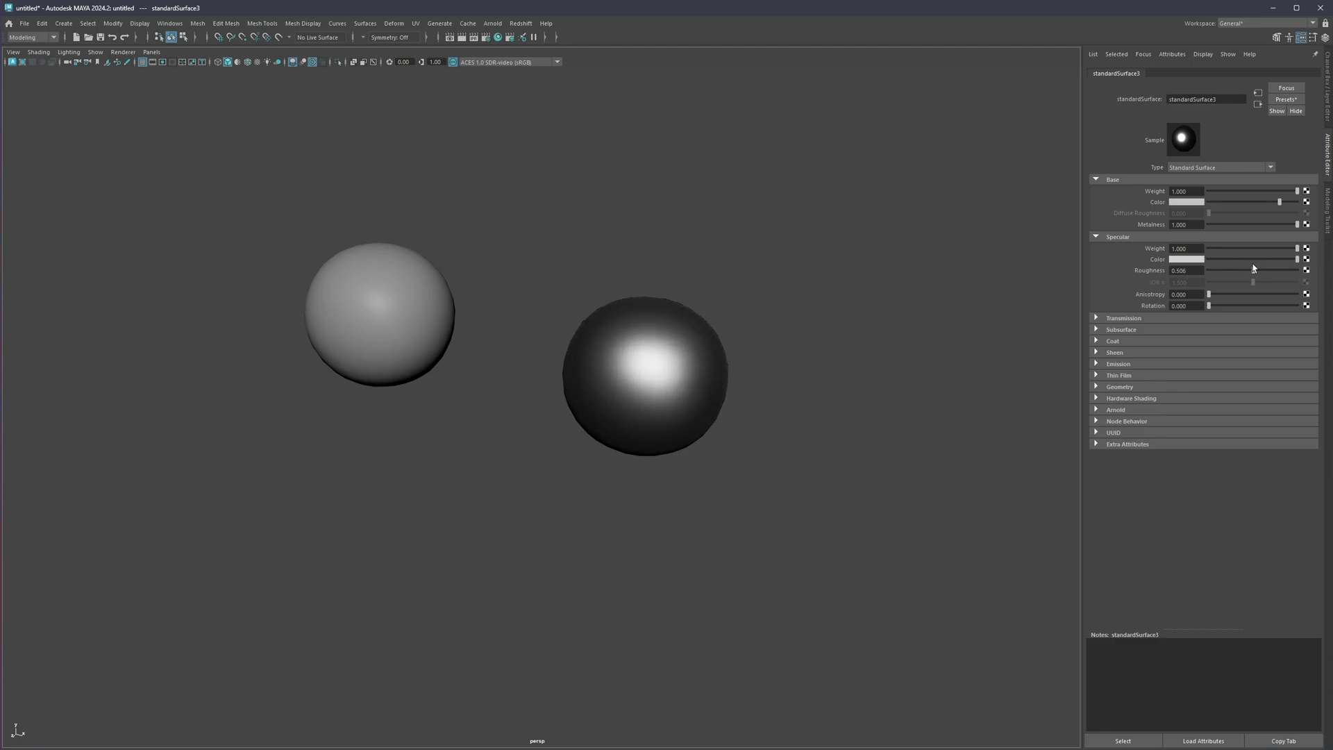
click(630, 349)
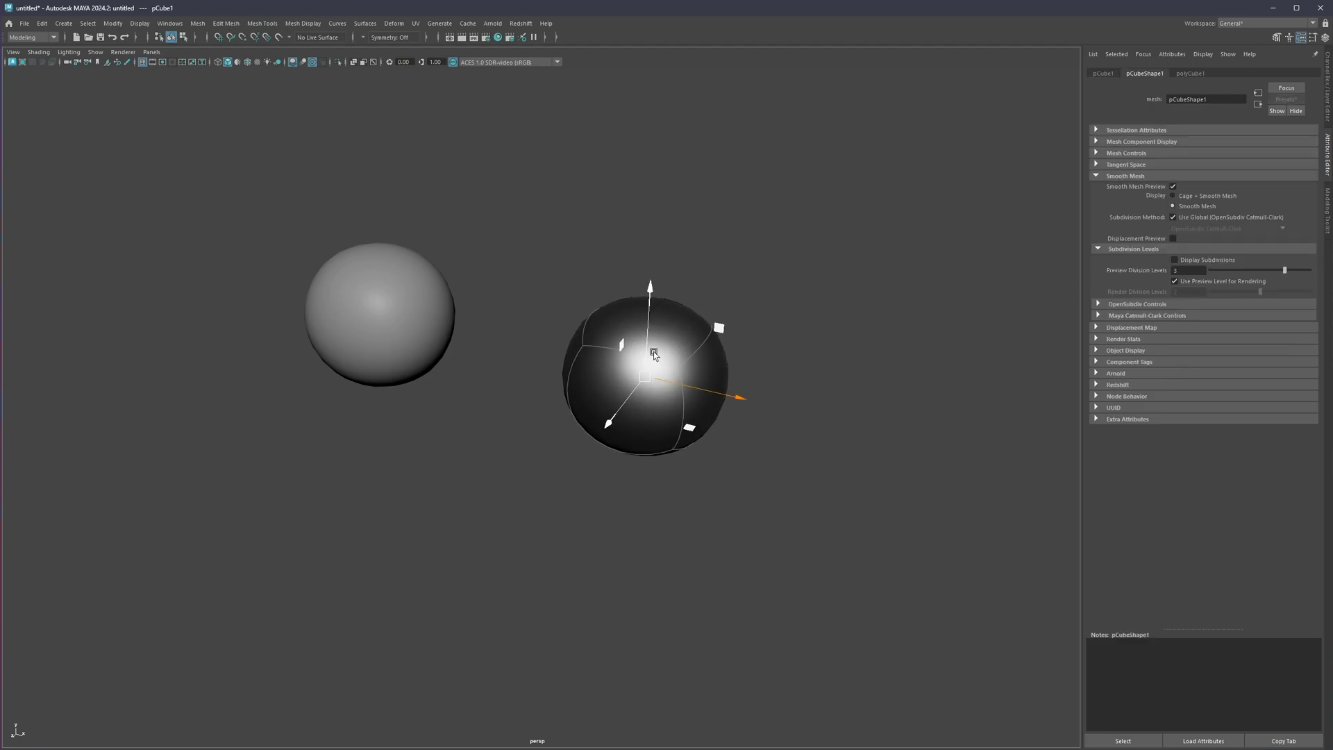
Insert a centred 50% edge loop into the rounded cube with Multi-Cut
key(ctrl+shift+x)
ctrl+middle_click(713, 405)
ctrl+middle_click(653, 336)
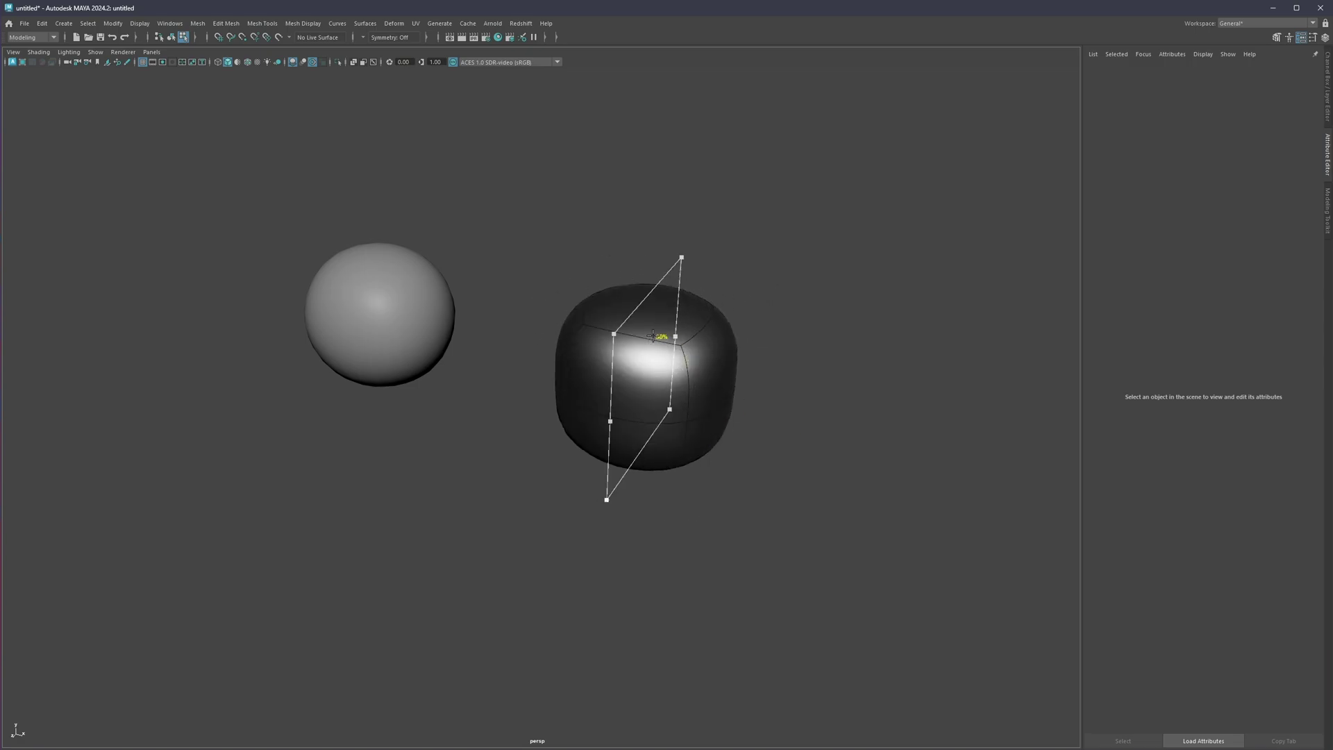
key(w)
click(833, 377)
alt+middle_drag(741, 332, 669, 338)
alt+drag(669, 337, 715, 305)
alt+right_drag(715, 306, 769, 289)
alt+drag(769, 289, 743, 307)
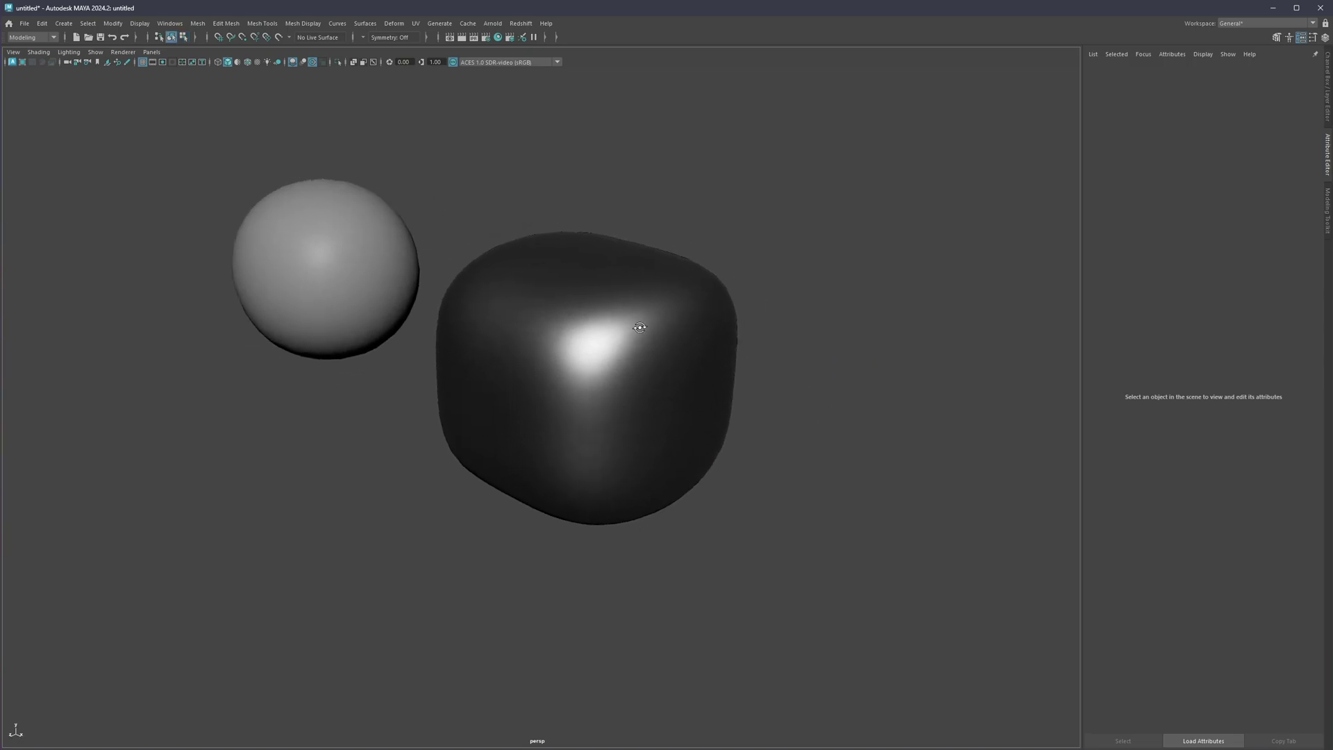
Select the cube's standardSurface3 material and open its Base Color picker
click(640, 327)
alt+drag(649, 278, 677, 270)
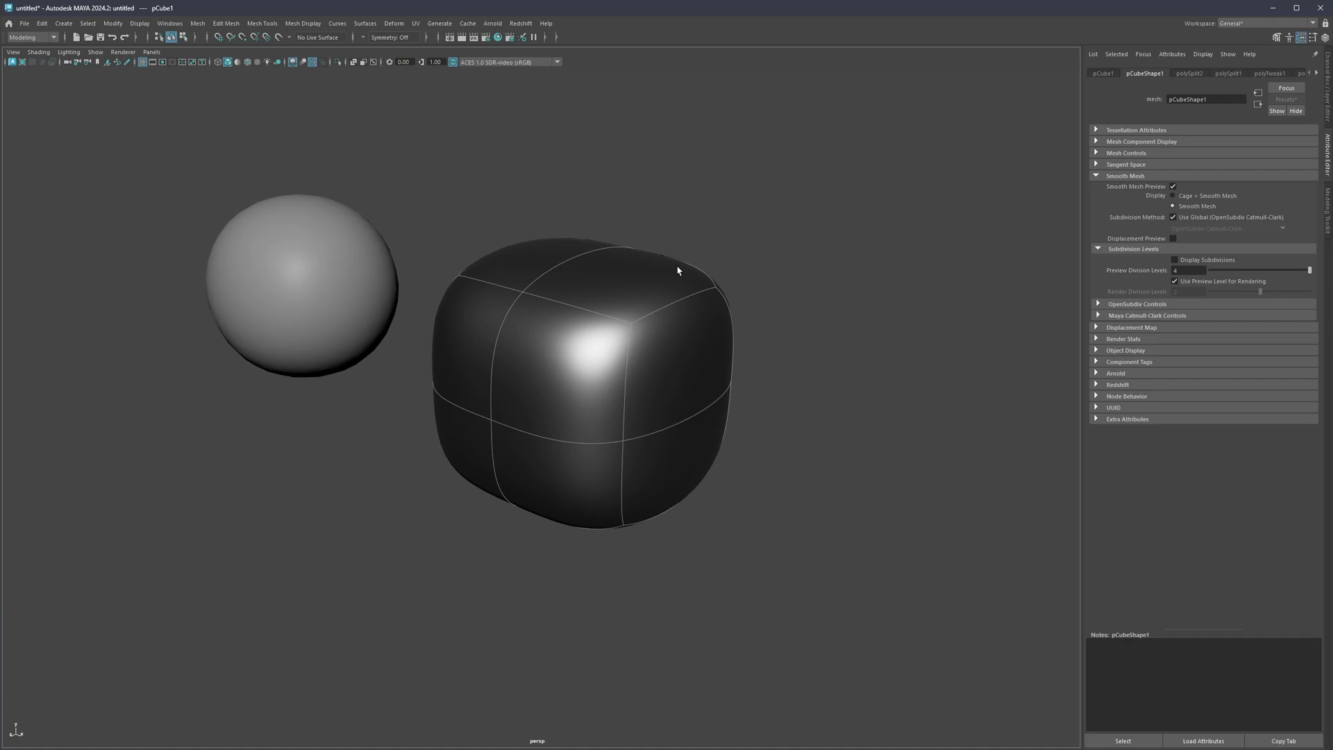
click(762, 265)
click(661, 319)
right_drag(658, 319, 684, 618)
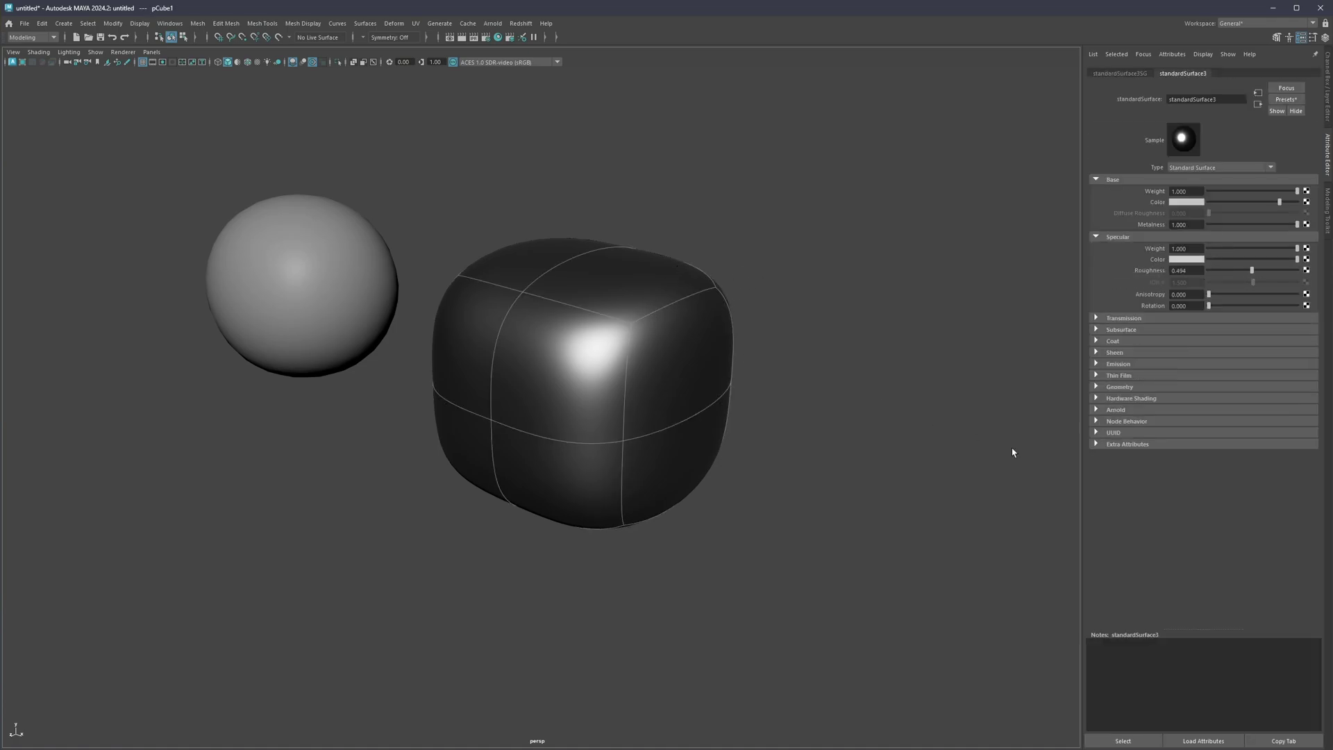
click(1136, 735)
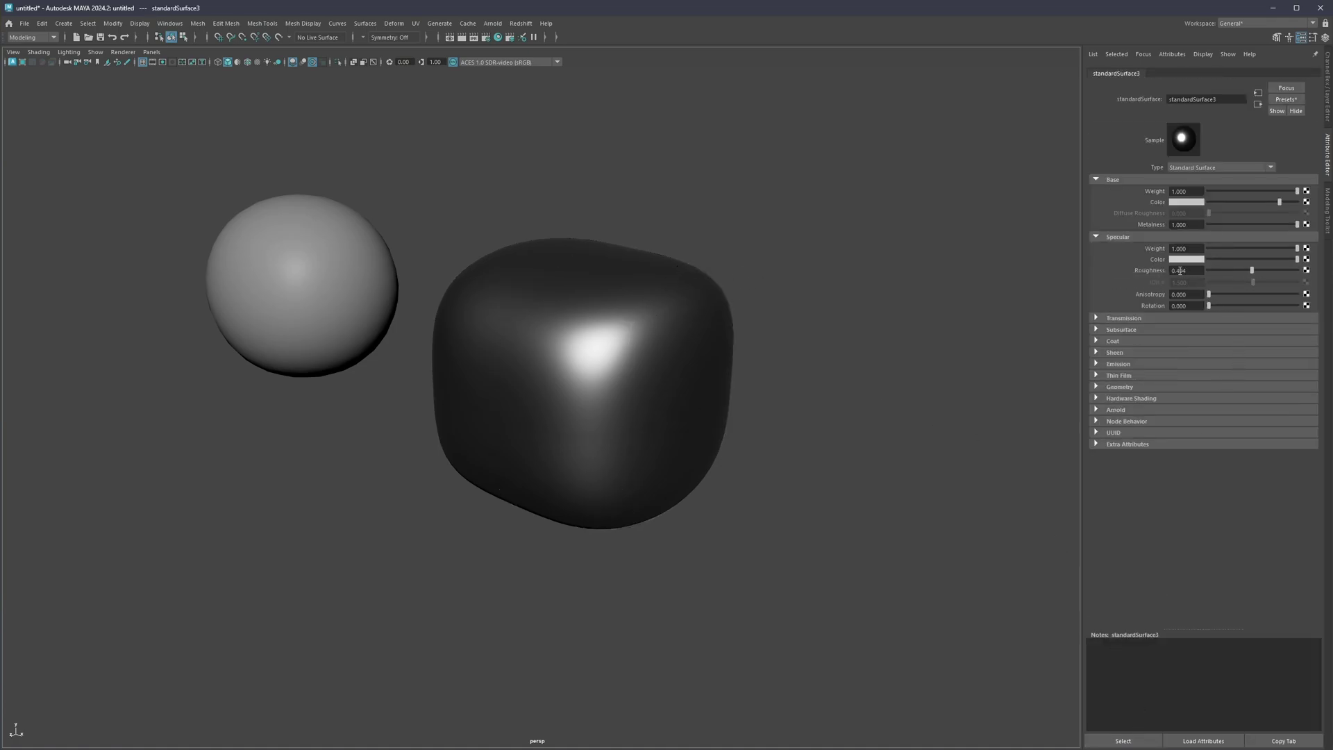
click(1183, 270)
click(1201, 202)
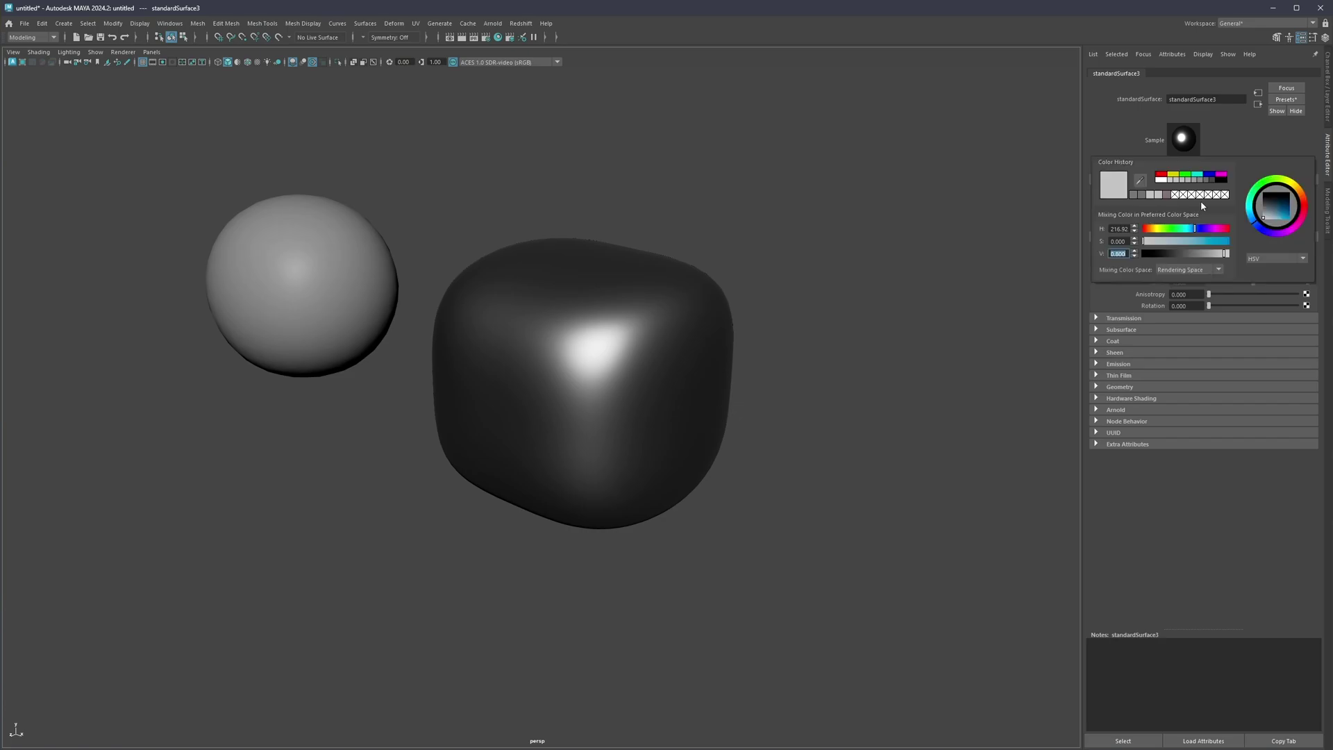
Set the base colour to value 0.700 and saturation 0.050, shifting the hue toward orange
click(1136, 254)
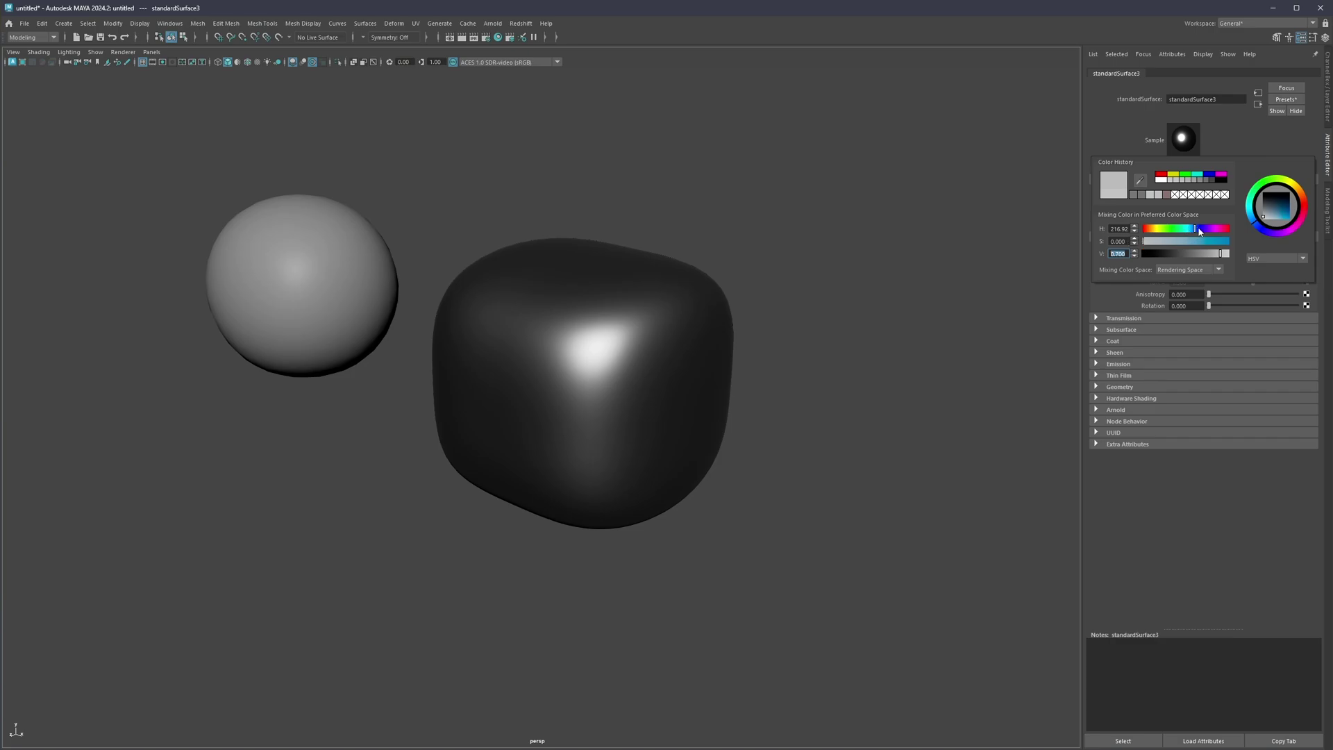
drag(1119, 242, 1136, 245)
text(5)
key(Return)
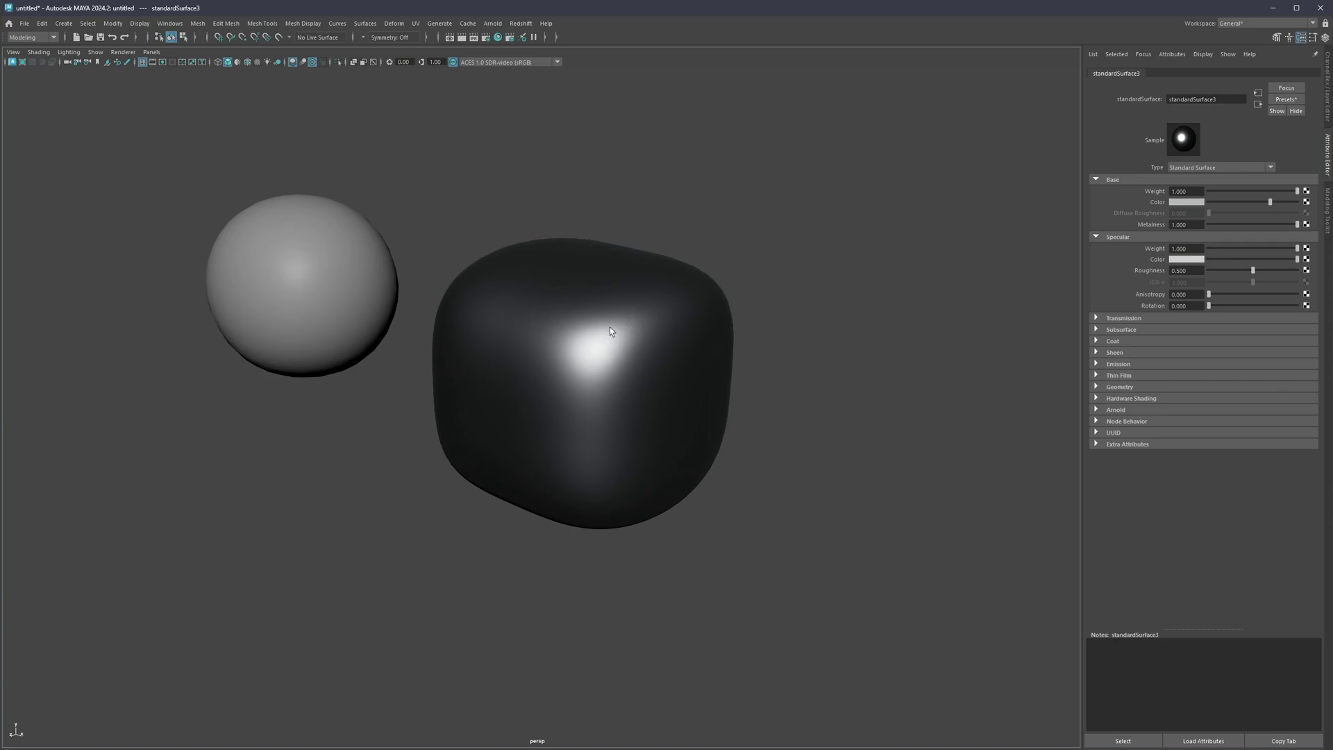
click(1185, 203)
drag(1184, 229, 1128, 243)
Give the sphere a new standardSurface4 with metalness 1, roughness ~0.58 and a darker base colour
click(343, 261)
right_drag(326, 233, 401, 507)
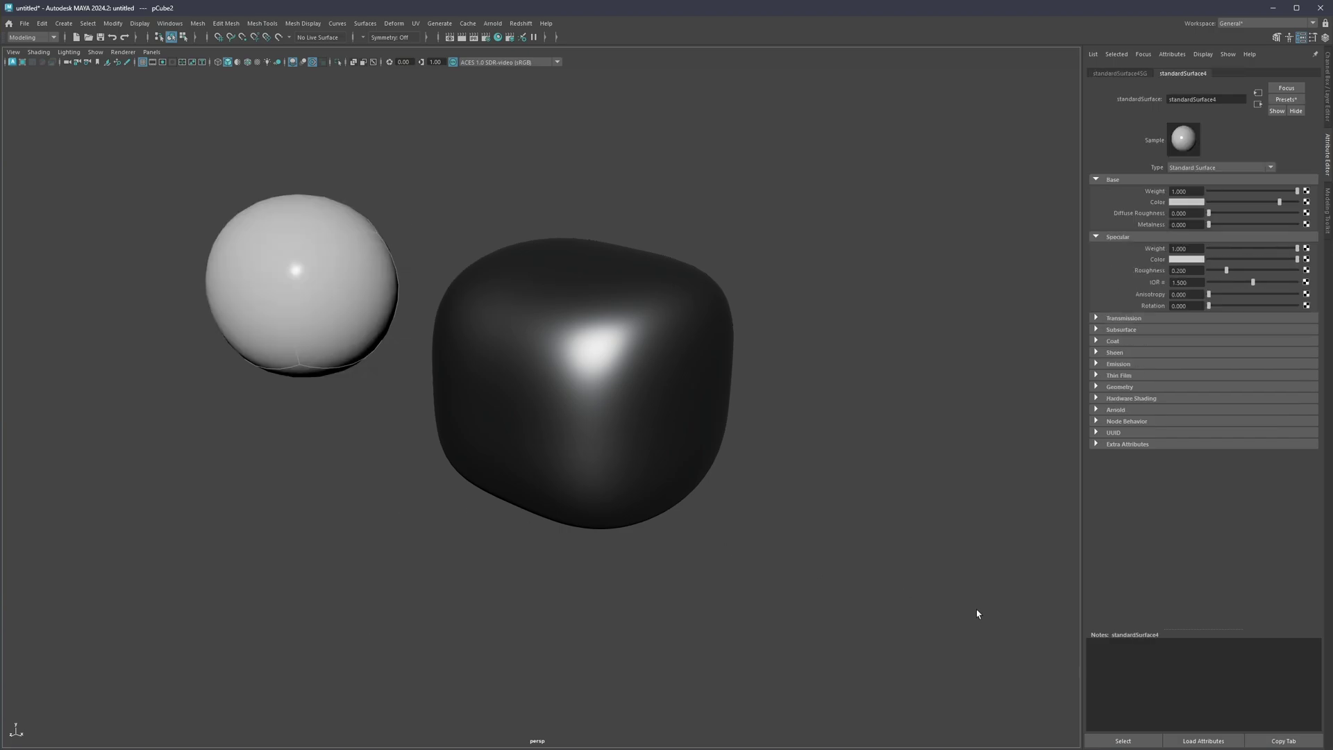
click(1126, 739)
drag(1210, 225, 1298, 225)
drag(1234, 276, 1266, 264)
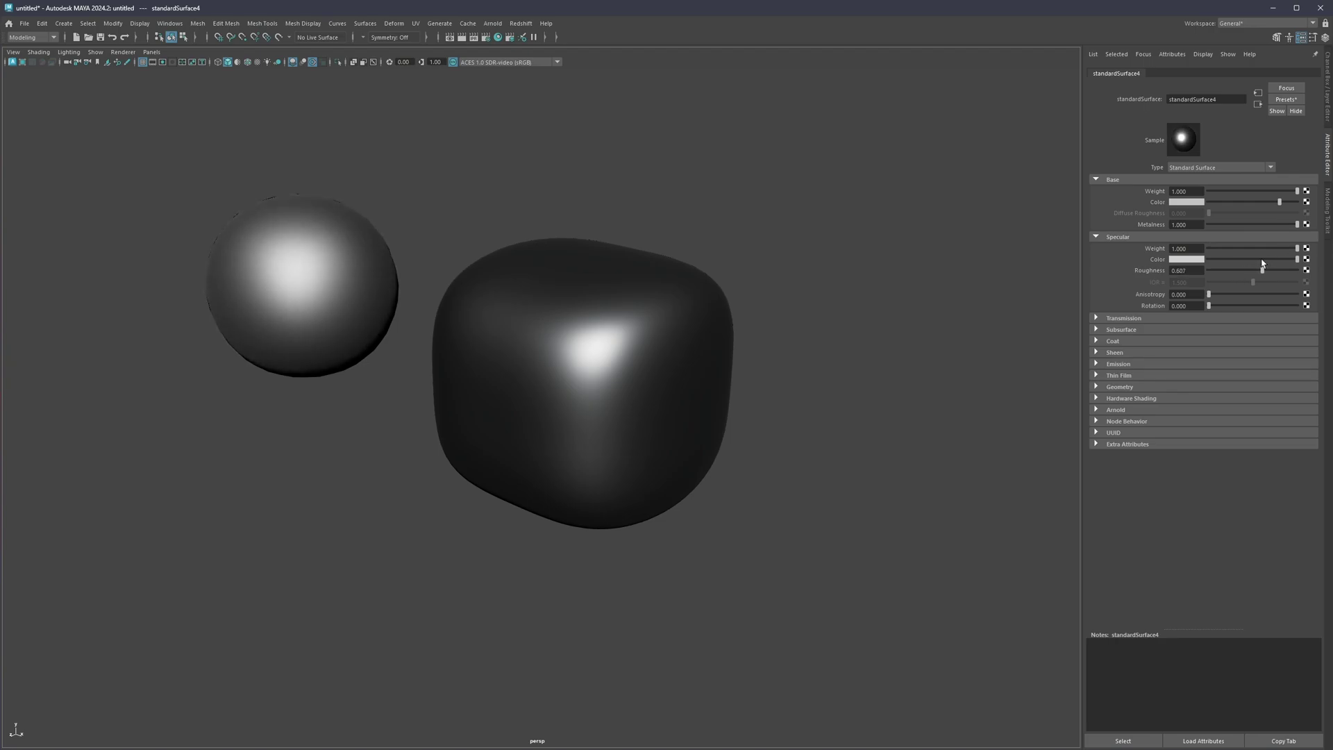
drag(1278, 204, 1228, 206)
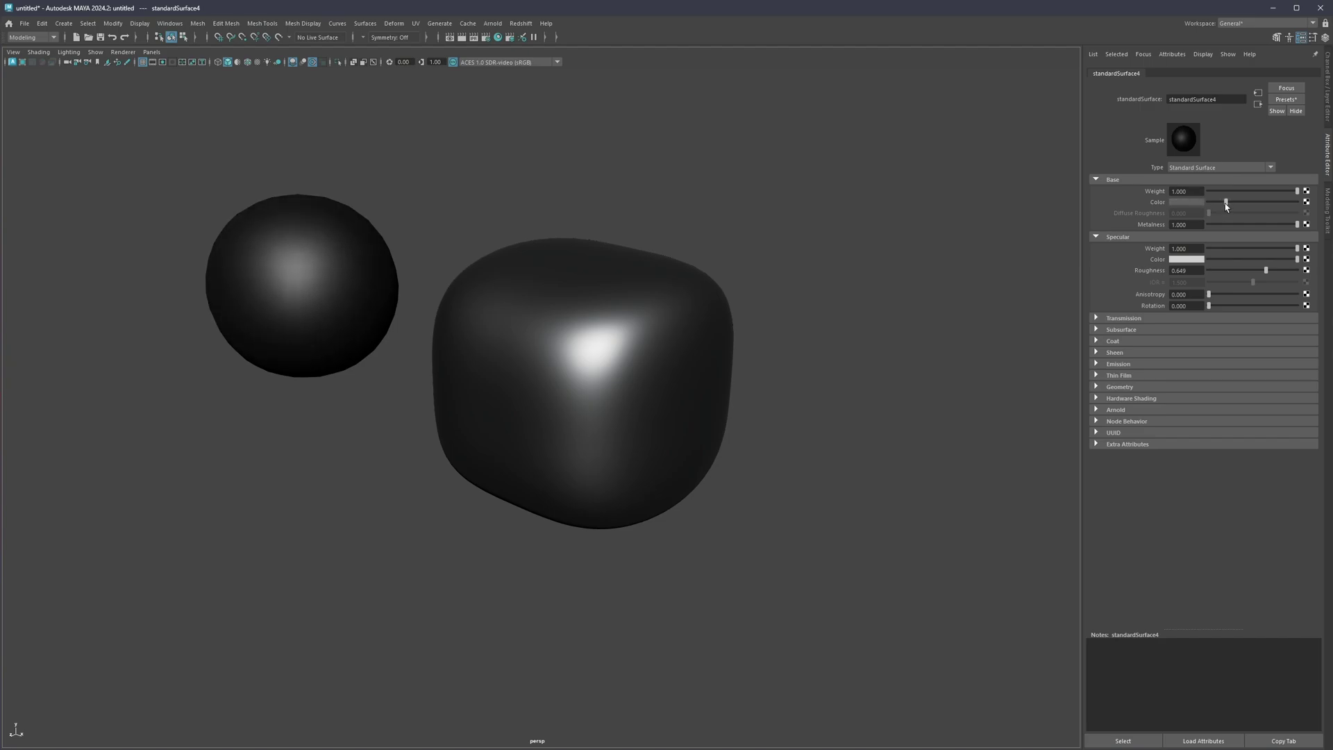
Raise the sphere's specular roughness to about 0.73
alt+right_drag(750, 336, 670, 284)
alt+drag(670, 285, 660, 339)
drag(1265, 270, 1274, 270)
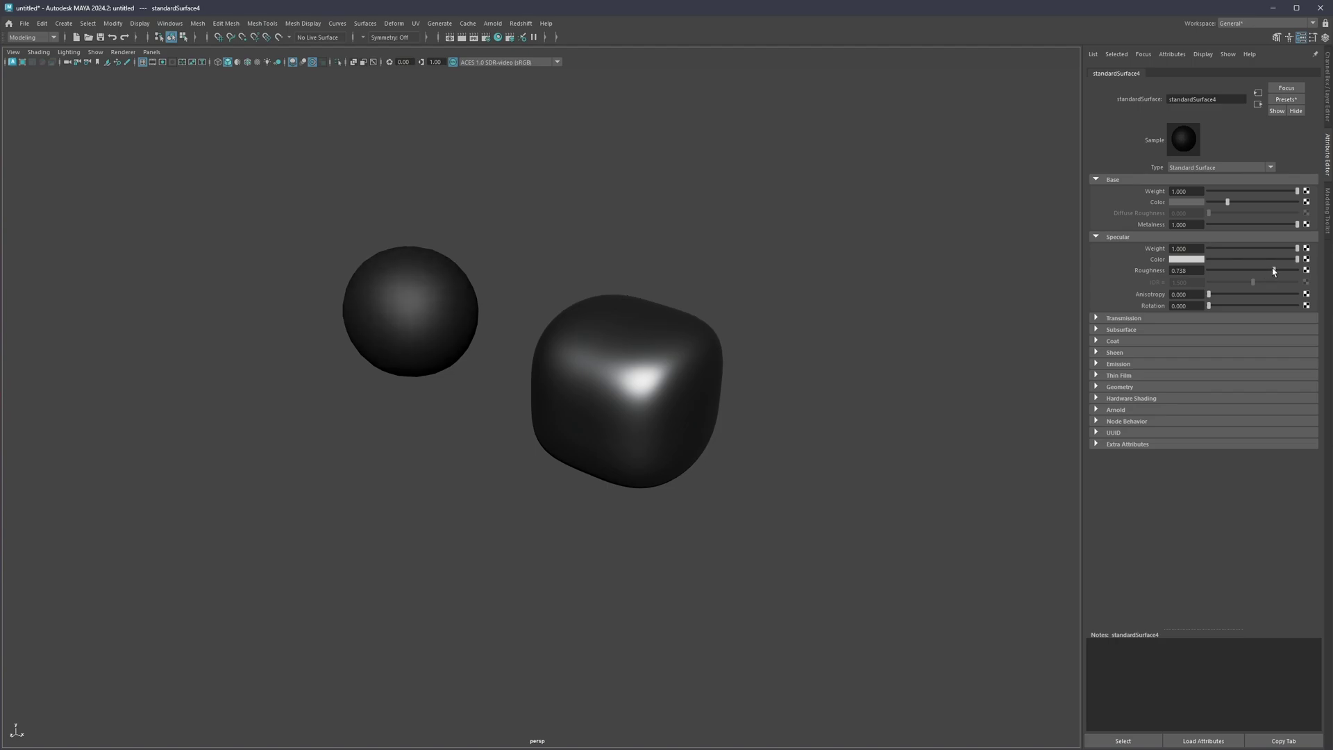
alt+drag(722, 326, 694, 334)
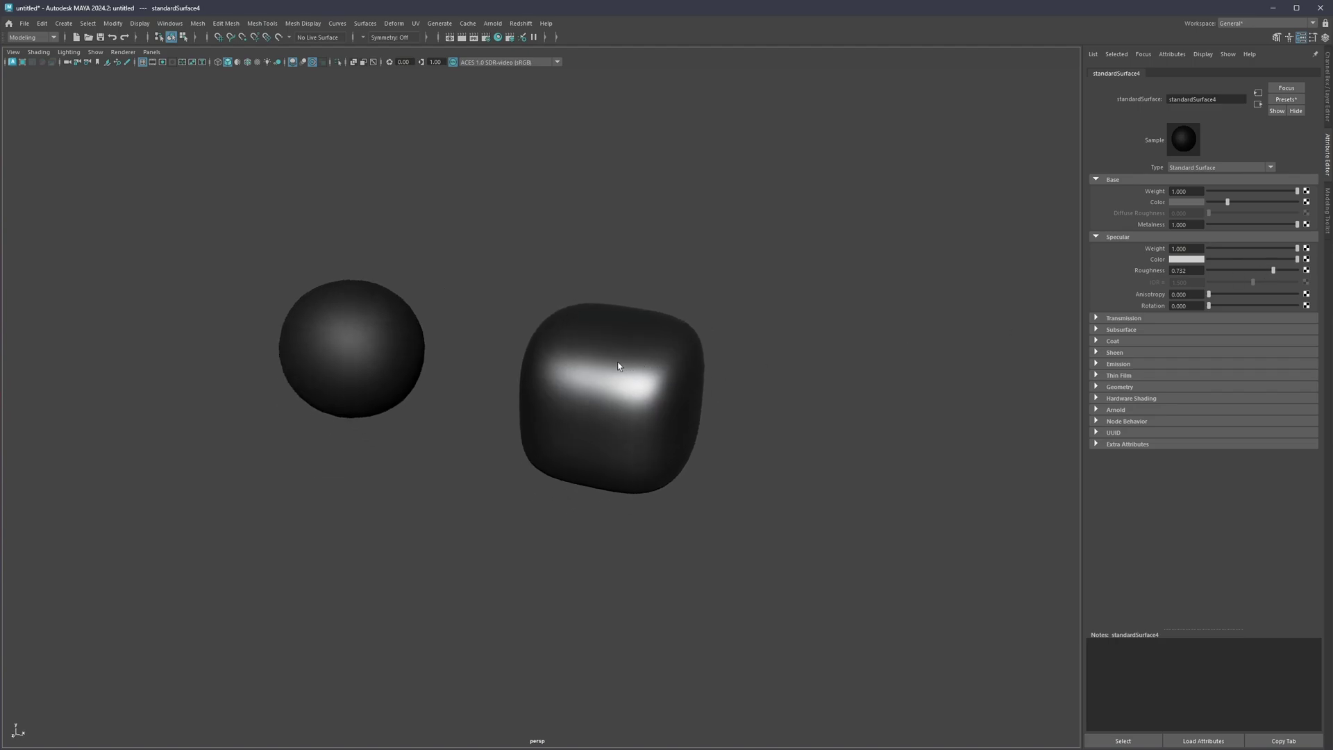
alt+drag(617, 361, 620, 364)
click(684, 342)
alt+right_drag(620, 363, 644, 328)
Detach the cube along its middle edge loop and assign standardSurface4 to the right half
double_click(633, 331)
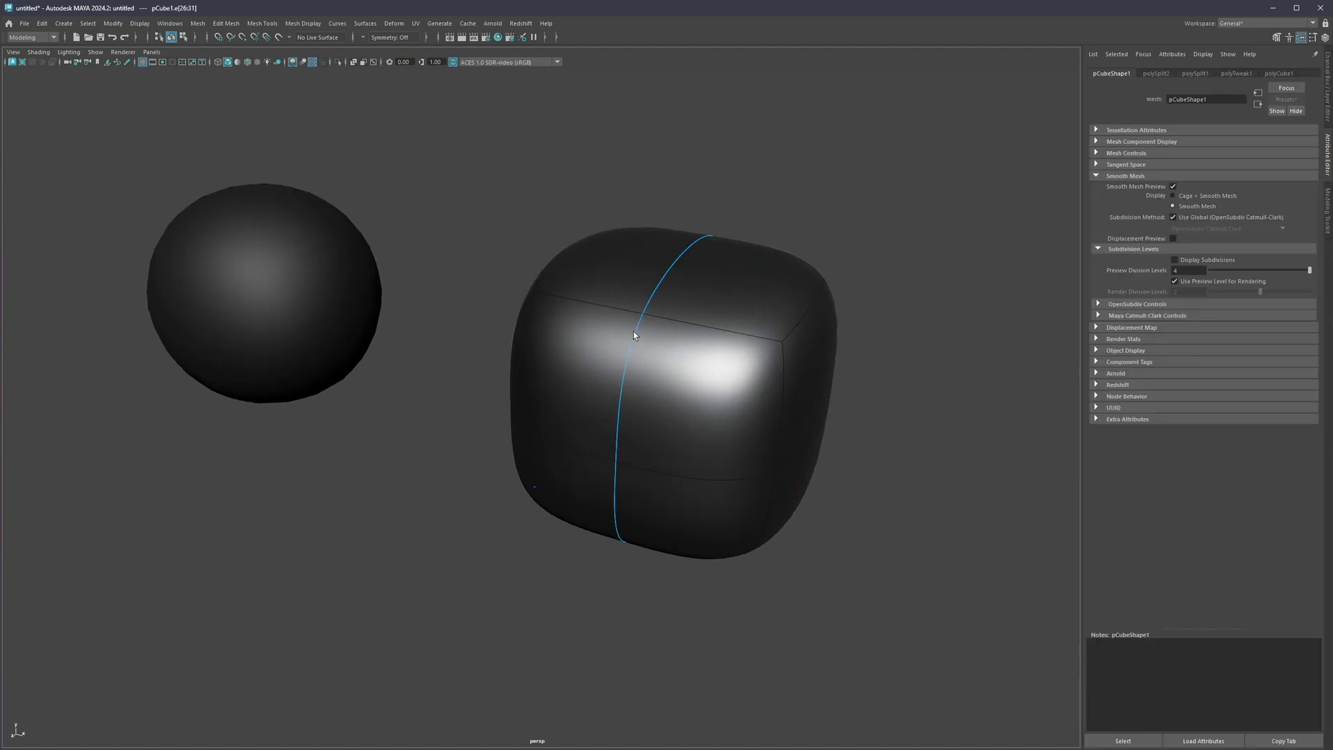
shift+right_drag(680, 232, 665, 395)
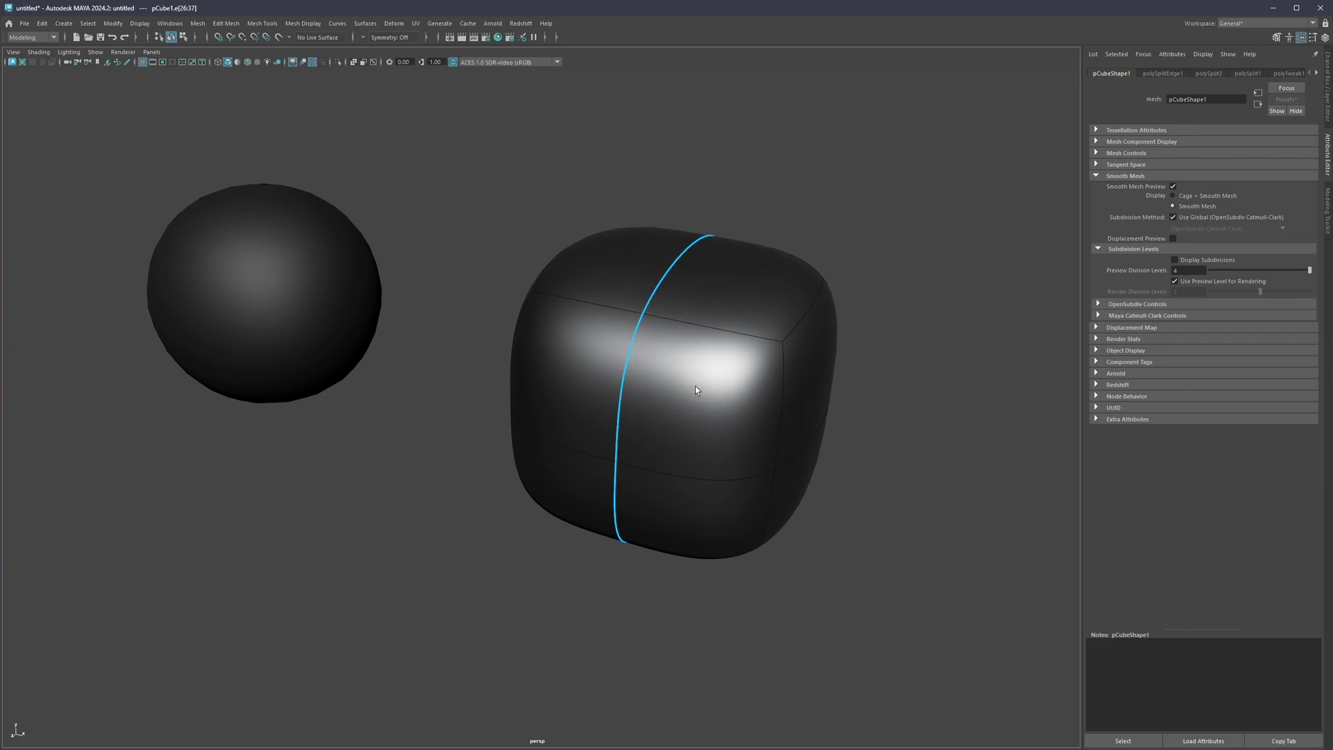
key(F11)
click(722, 378)
right_drag(745, 300, 840, 633)
click(479, 366)
Delete the sphere and inspect the rounded cube from several angles
click(327, 288)
key(Delete)
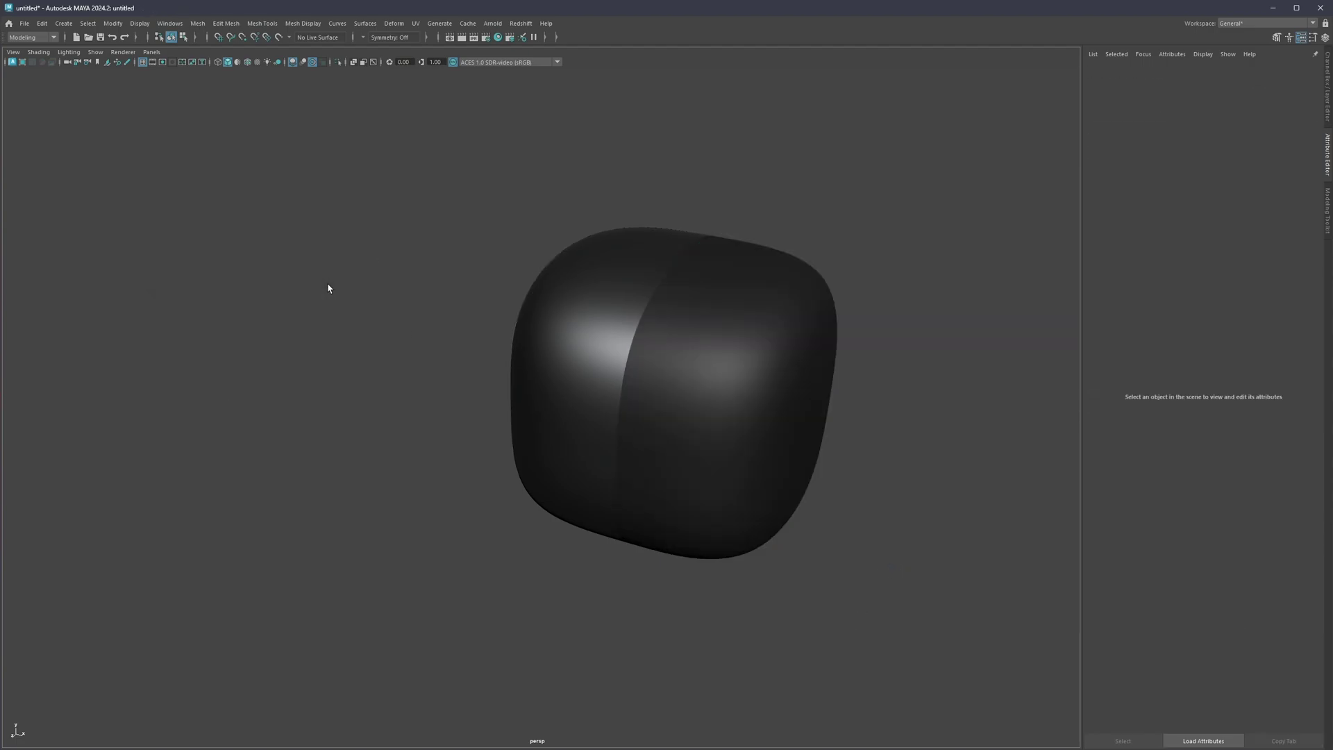
alt+middle_drag(705, 307, 532, 305)
alt+right_drag(531, 305, 416, 330)
alt+drag(416, 330, 448, 339)
alt+right_drag(448, 339, 629, 351)
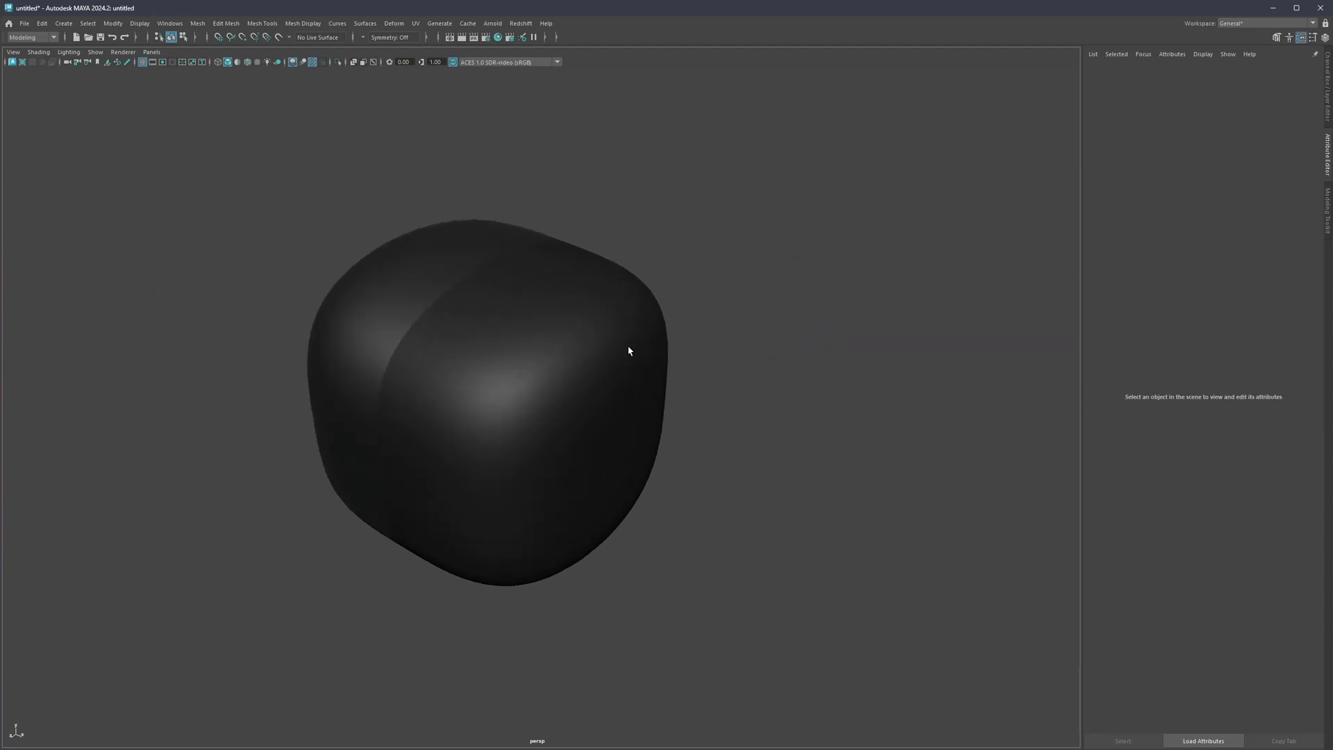
alt+middle_drag(629, 350, 814, 360)
alt+drag(814, 360, 616, 339)
alt+right_drag(616, 340, 595, 368)
mouse_move(595, 368)
alt+mouse_down()
mouse_move(575, 336)
mouse_move(615, 351)
mouse_move(599, 358)
alt+mouse_up()
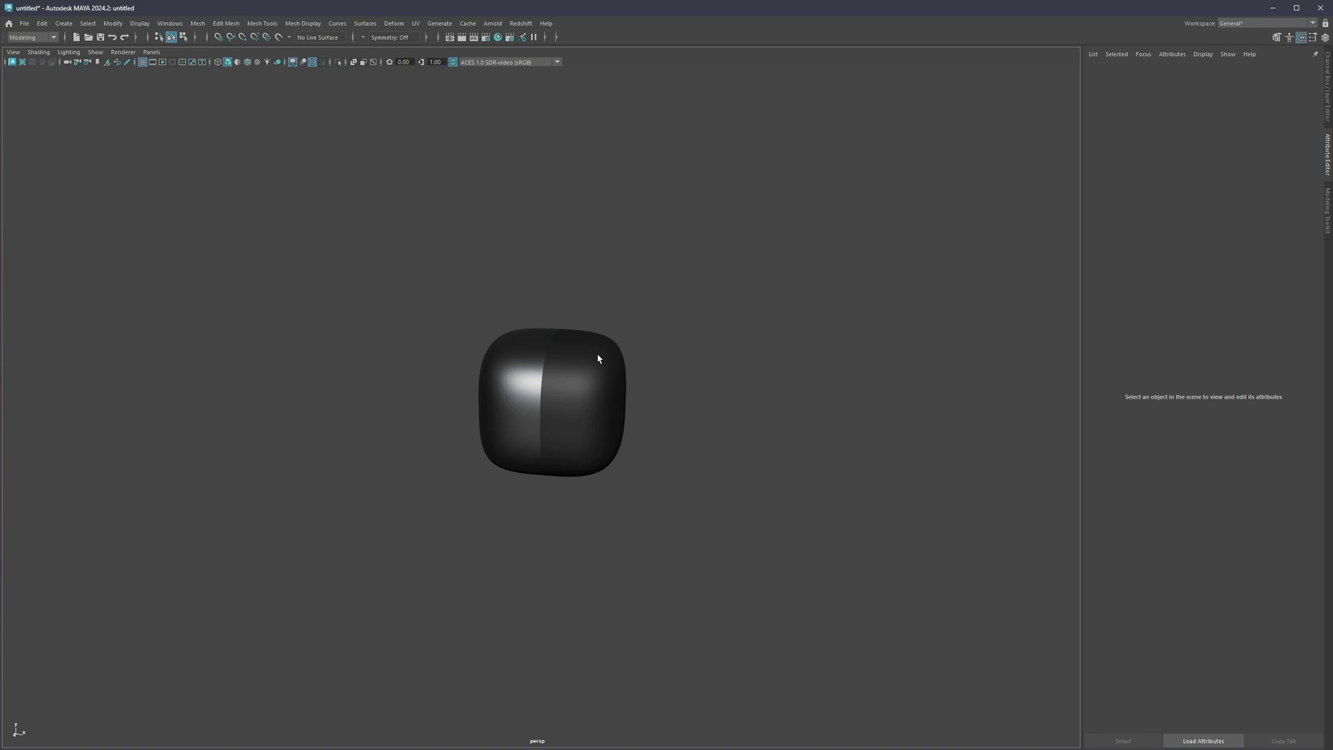
alt+right_drag(598, 377, 744, 352)
alt+middle_drag(611, 347, 658, 432)
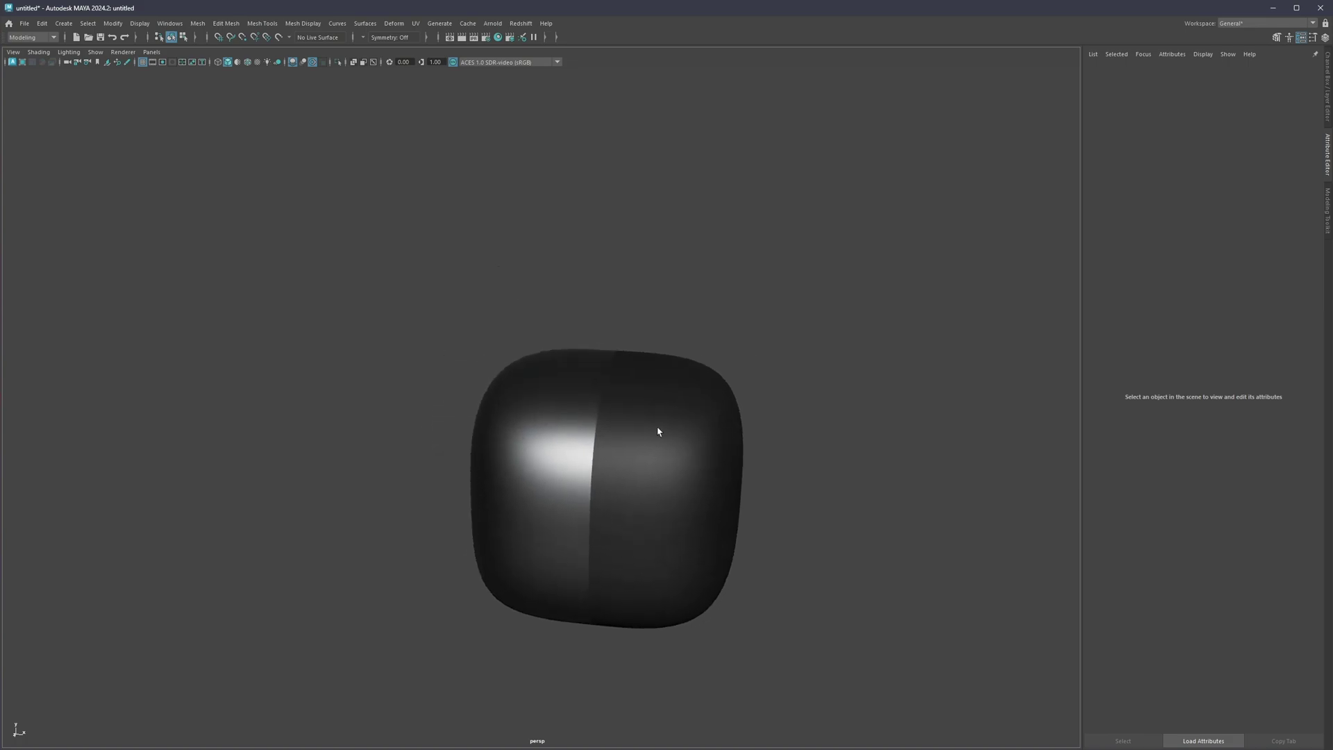
alt+drag(658, 431, 640, 448)
alt+right_drag(670, 424, 704, 414)
alt+drag(704, 413, 607, 372)
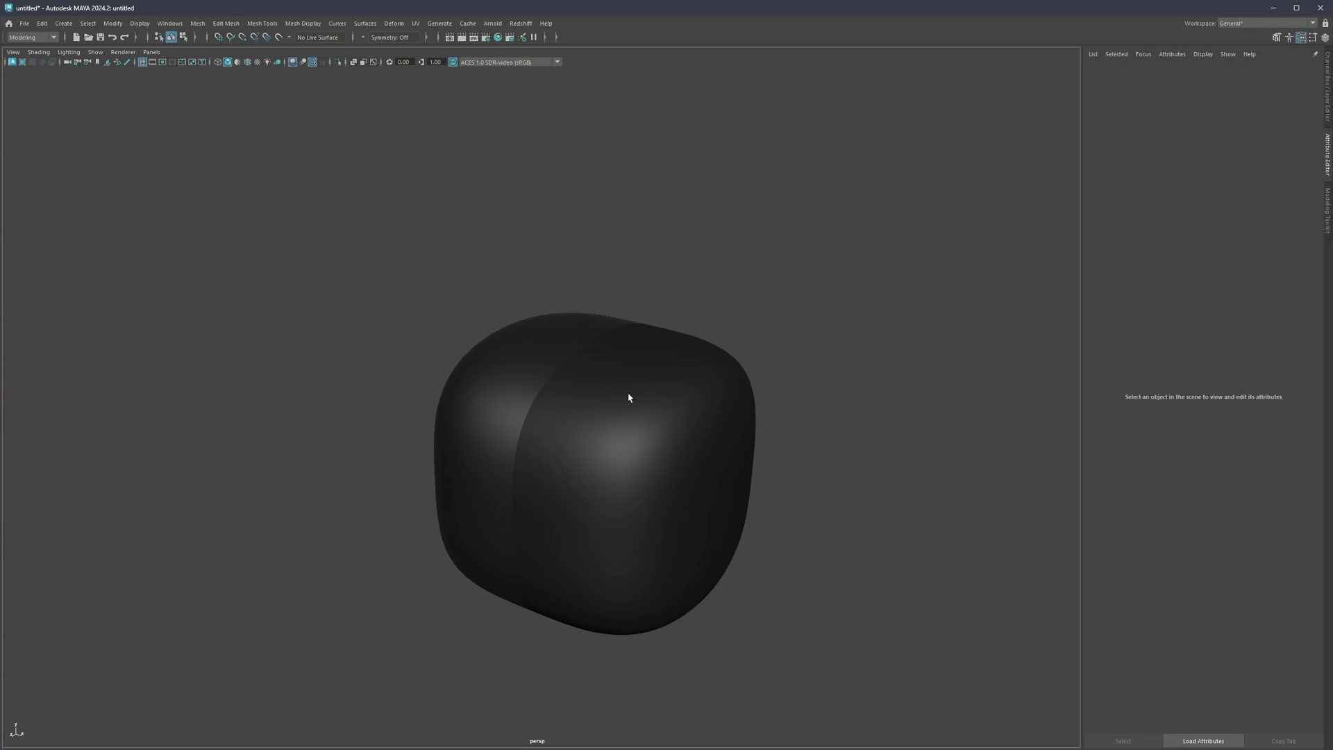
alt+drag(607, 397, 574, 312)
click(636, 268)
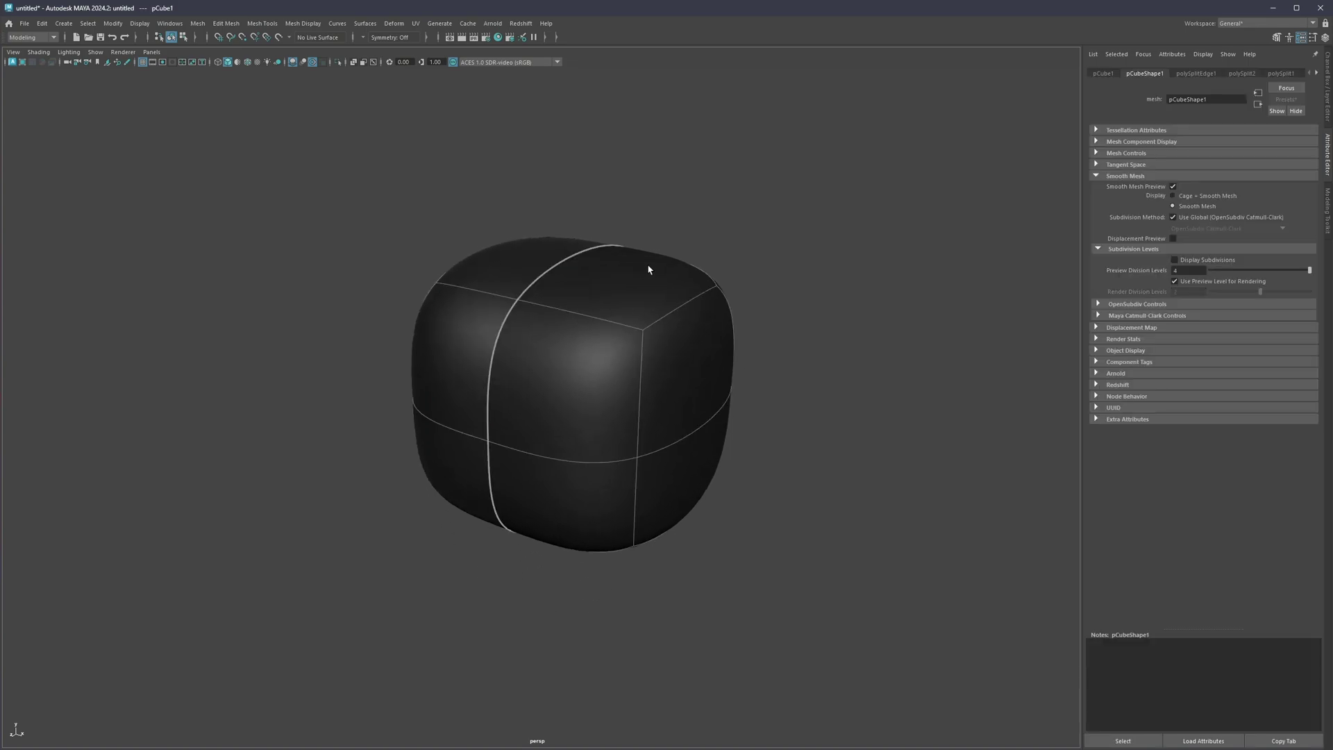
Pull the right half's faces away along X twice, undoing each move
click(699, 229)
alt+drag(529, 250, 566, 320)
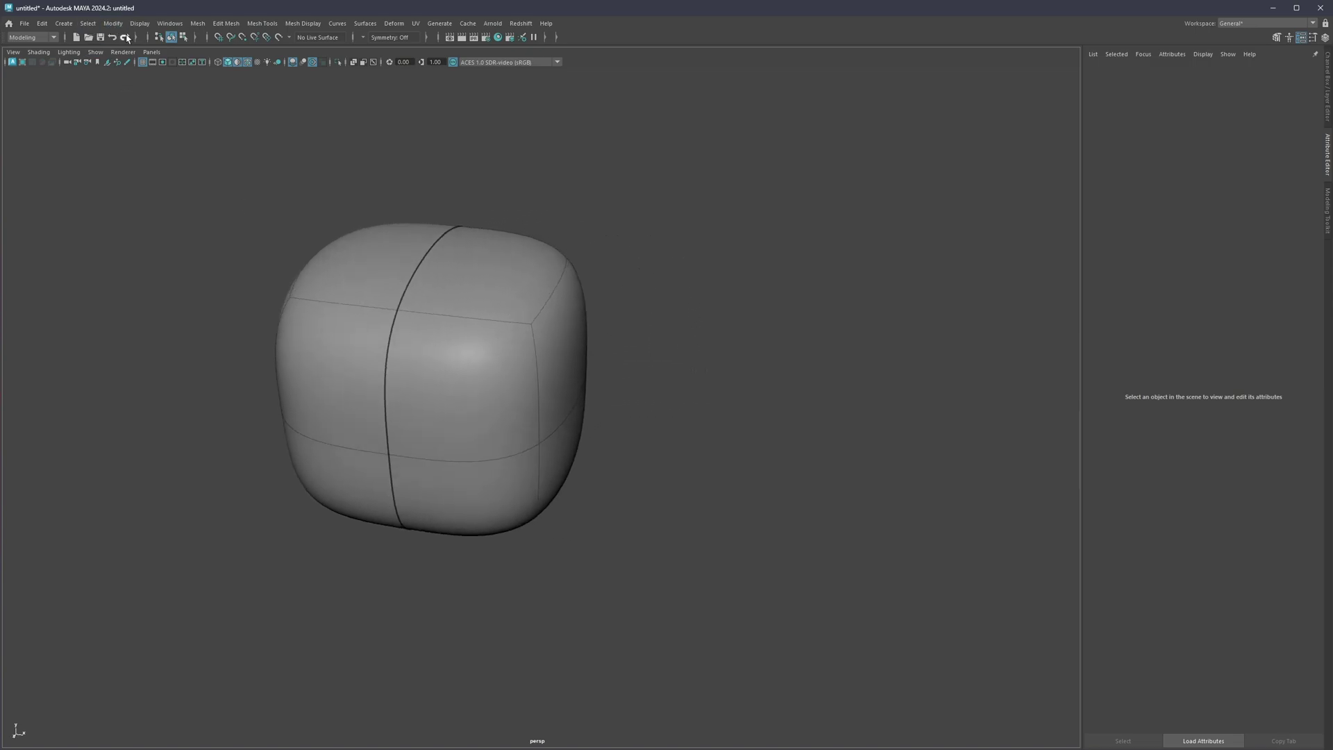
click(418, 312)
key(F11)
double_click(481, 293)
key(w)
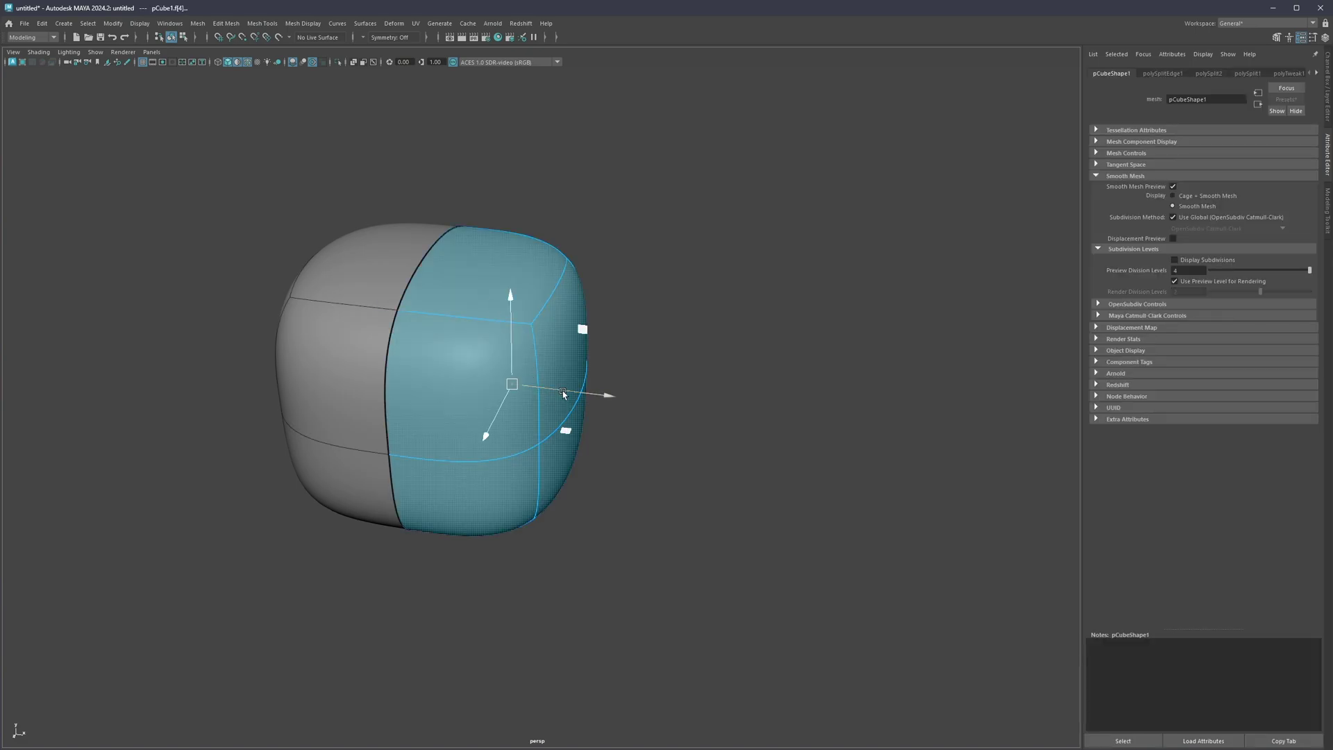
drag(599, 394, 718, 427)
key(ctrl+z)
click(723, 387)
double_click(501, 325)
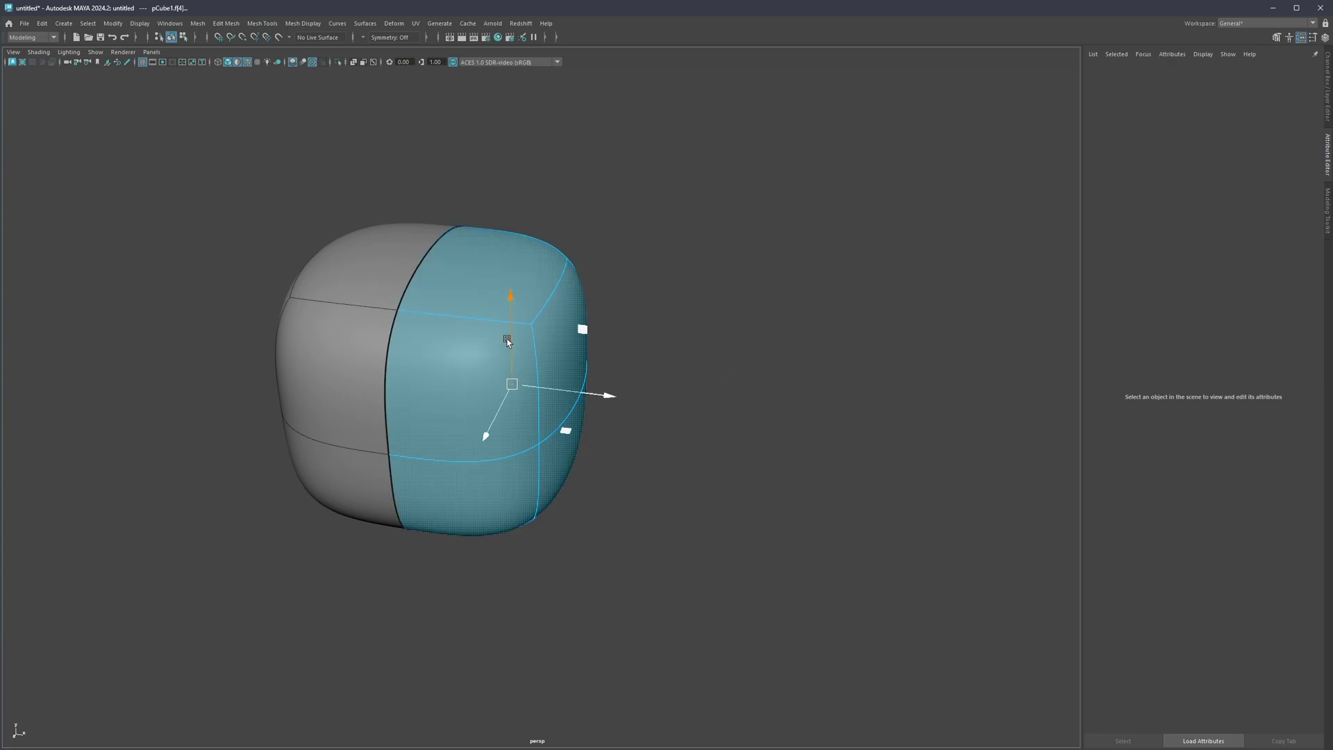
drag(566, 391, 732, 412)
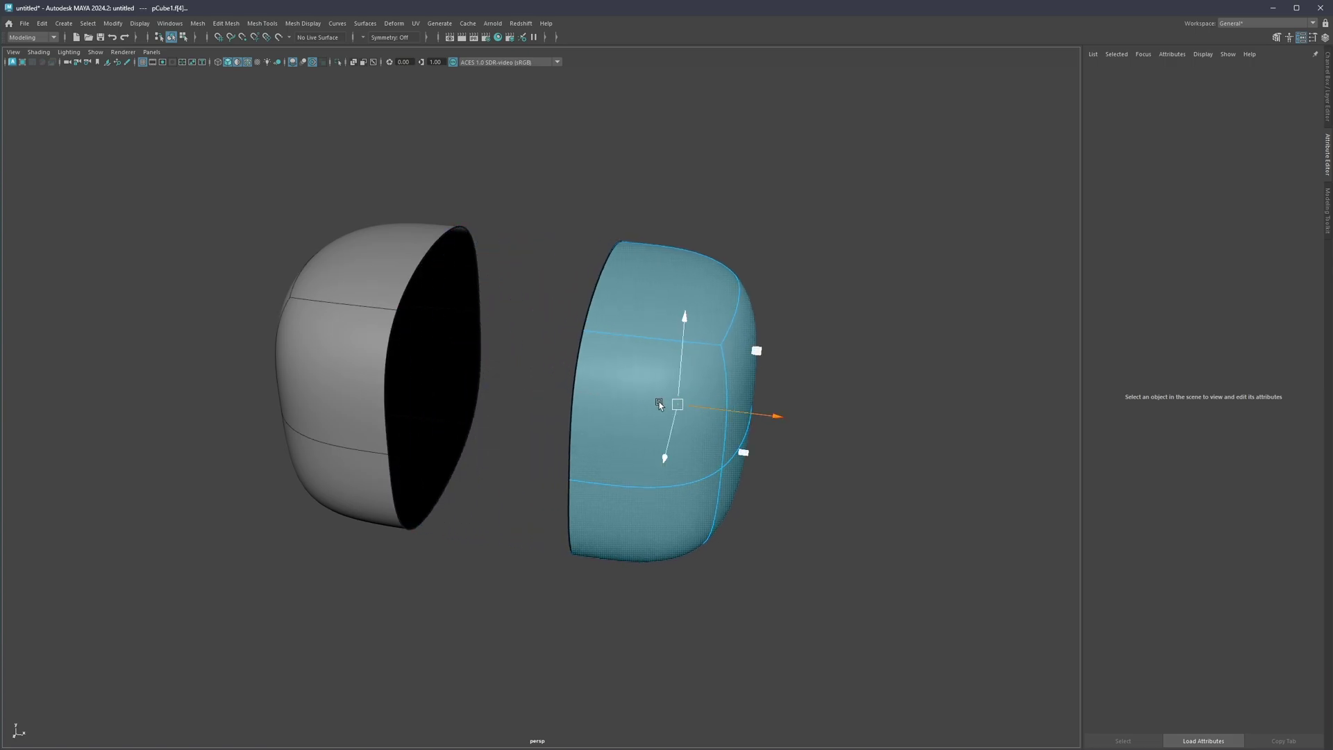
key(ctrl+z)
click(676, 366)
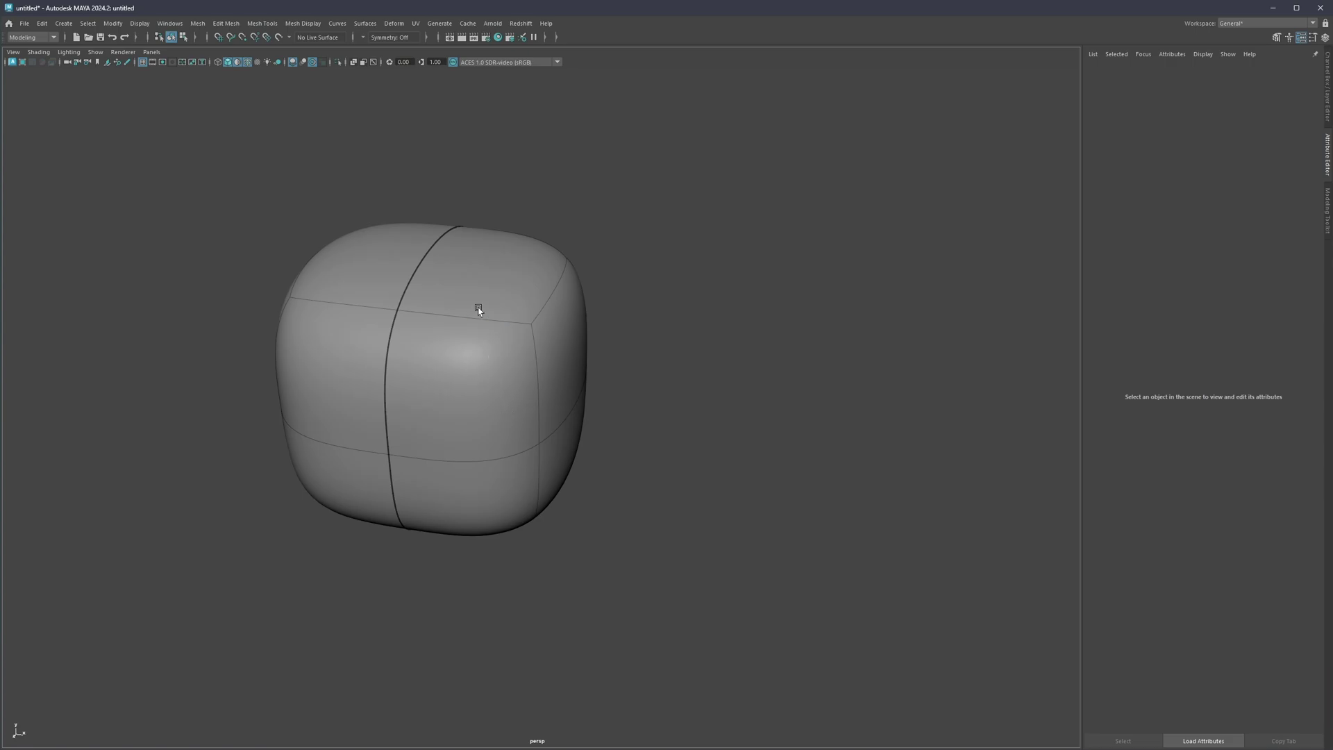
Select the square edge loop around the cube's front face
drag(478, 305, 540, 380)
shift+drag(514, 430, 488, 484)
shift+right_drag(646, 383, 640, 543)
click(716, 490)
key(ctrl+z)
key(ctrl+z)
key(ctrl+z)
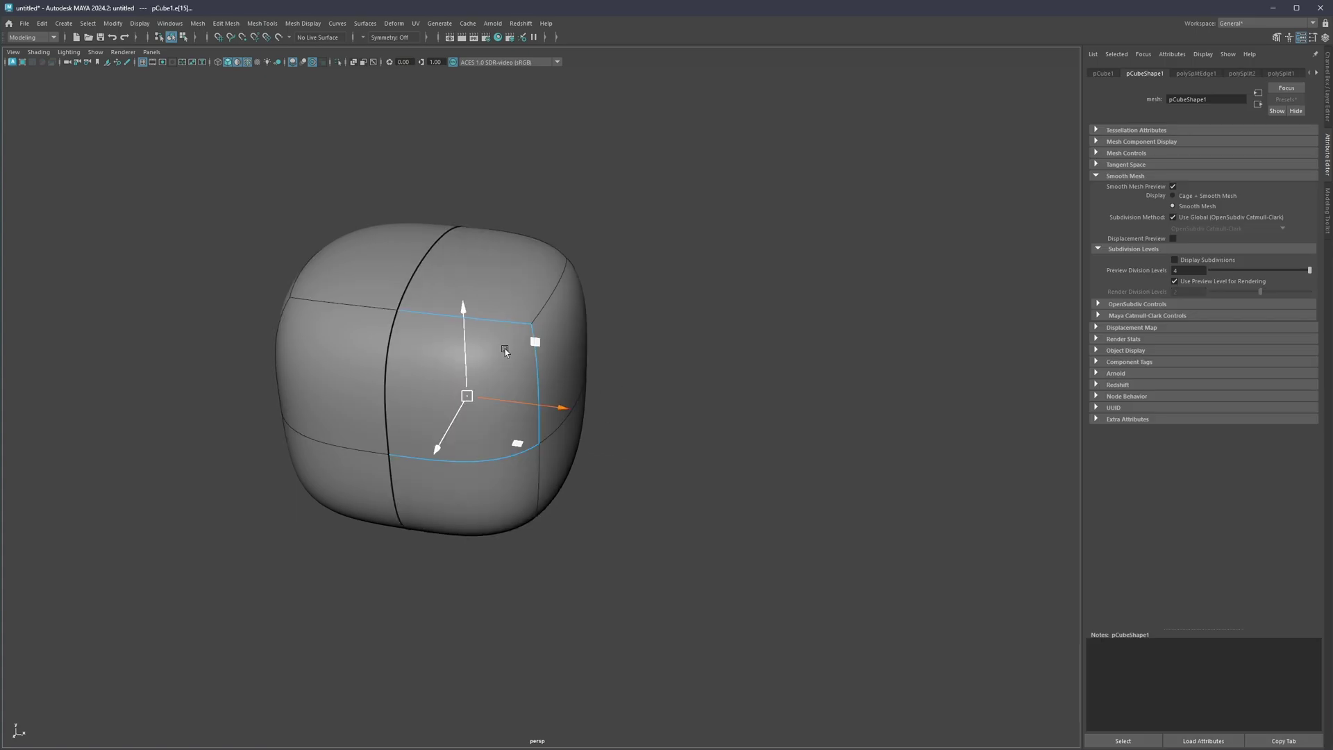
Circularize the edge loop with smooth preview off, then undo it and deselect
key(1)
shift+right_drag(507, 350, 508, 485)
key(3)
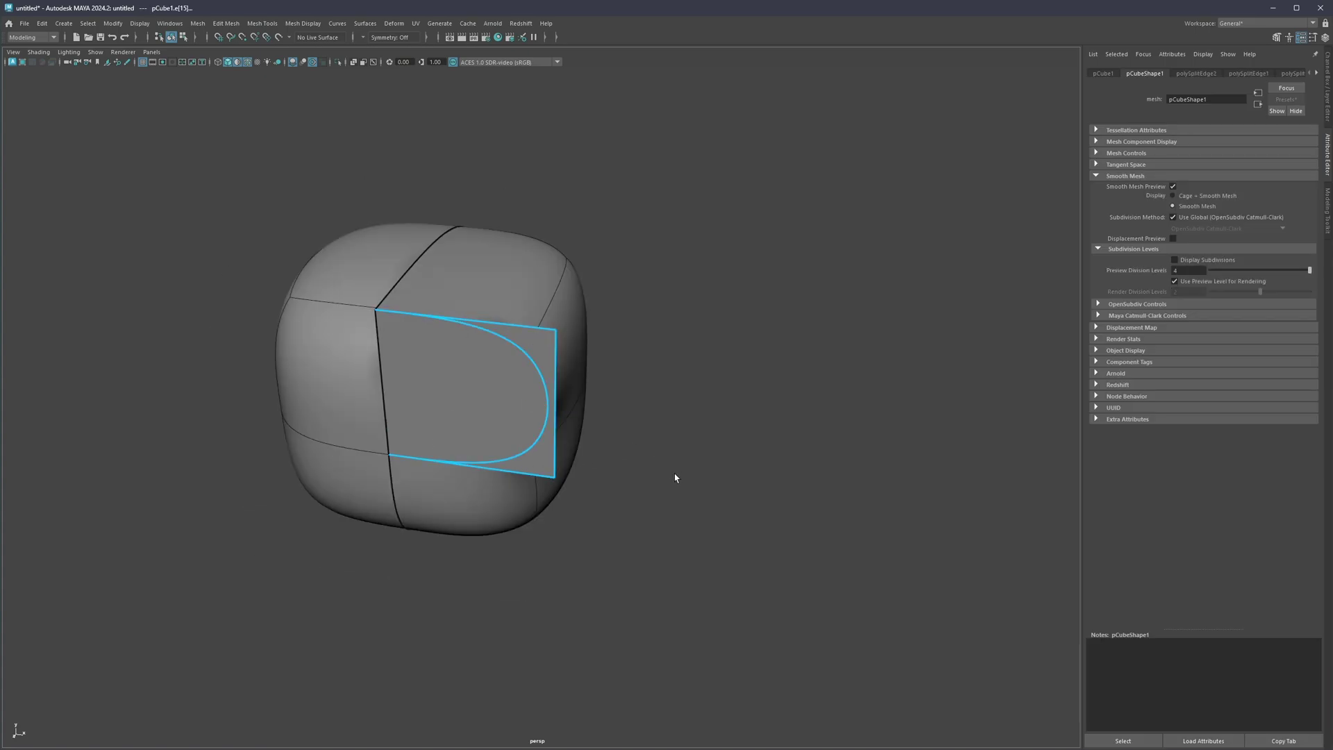
click(795, 387)
scroll(764, 390, down, 5)
alt+drag(579, 411, 536, 419)
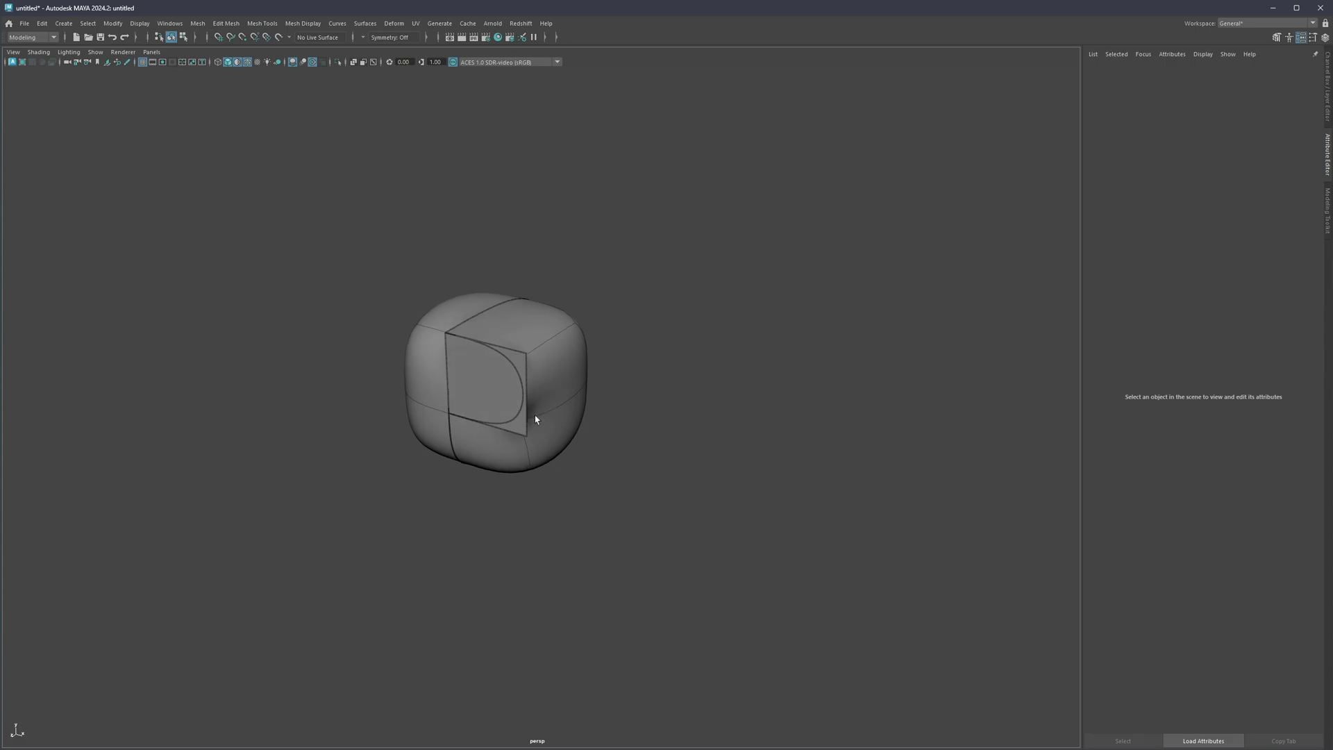
key(ctrl+z)
key(ctrl+z)
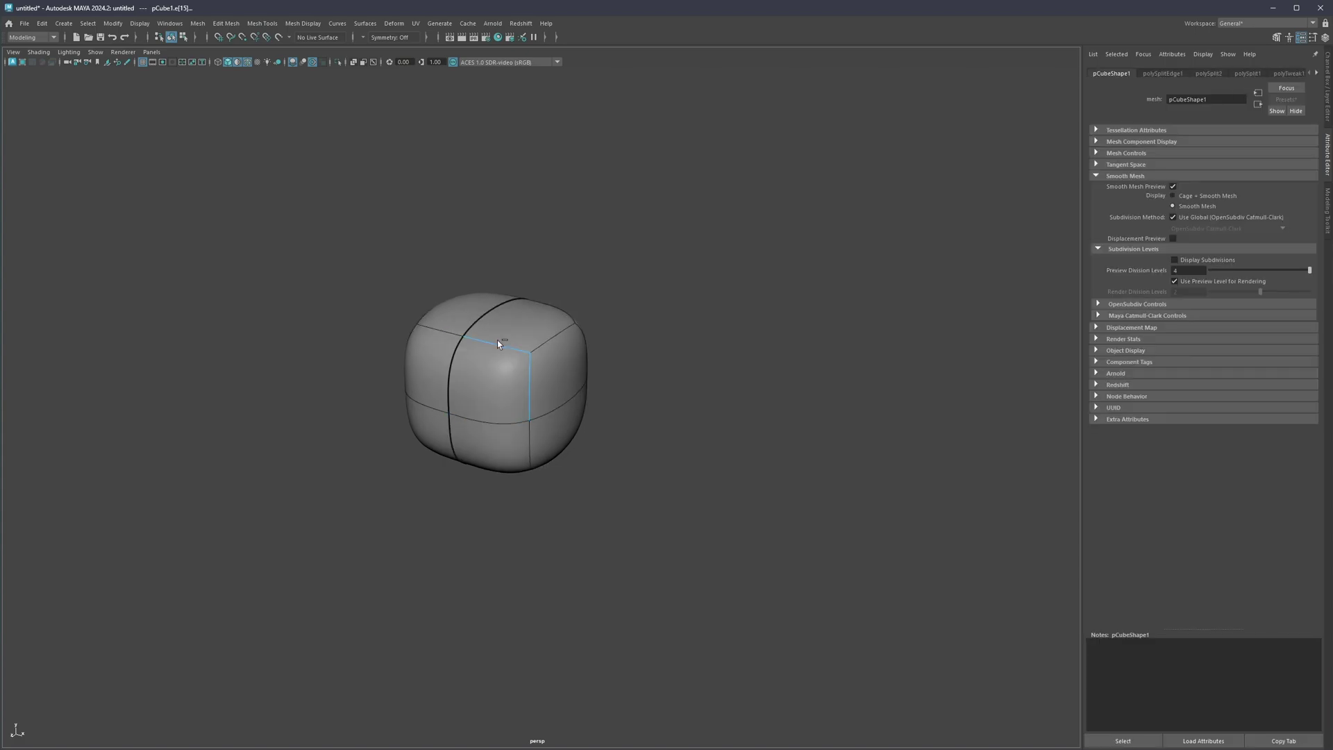
alt+right_drag(477, 351, 445, 389)
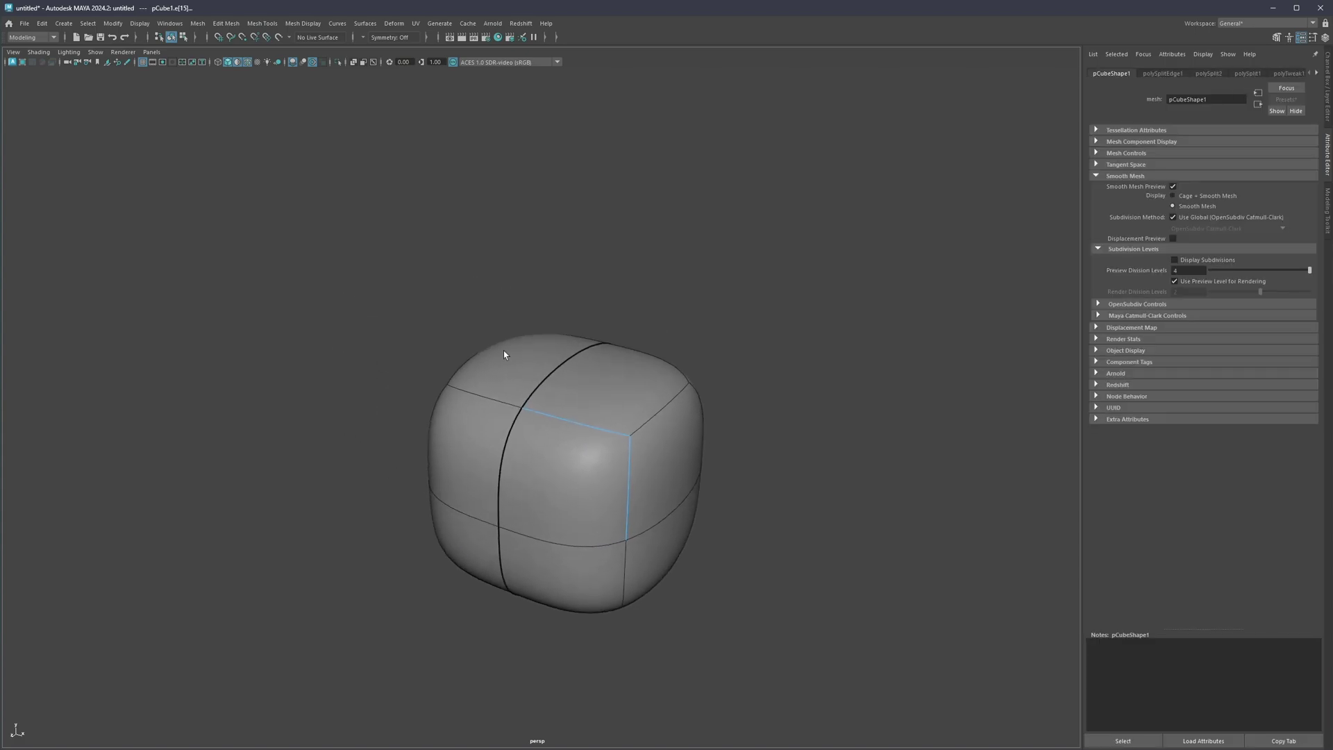
alt+middle_drag(565, 461, 485, 305)
click(235, 322)
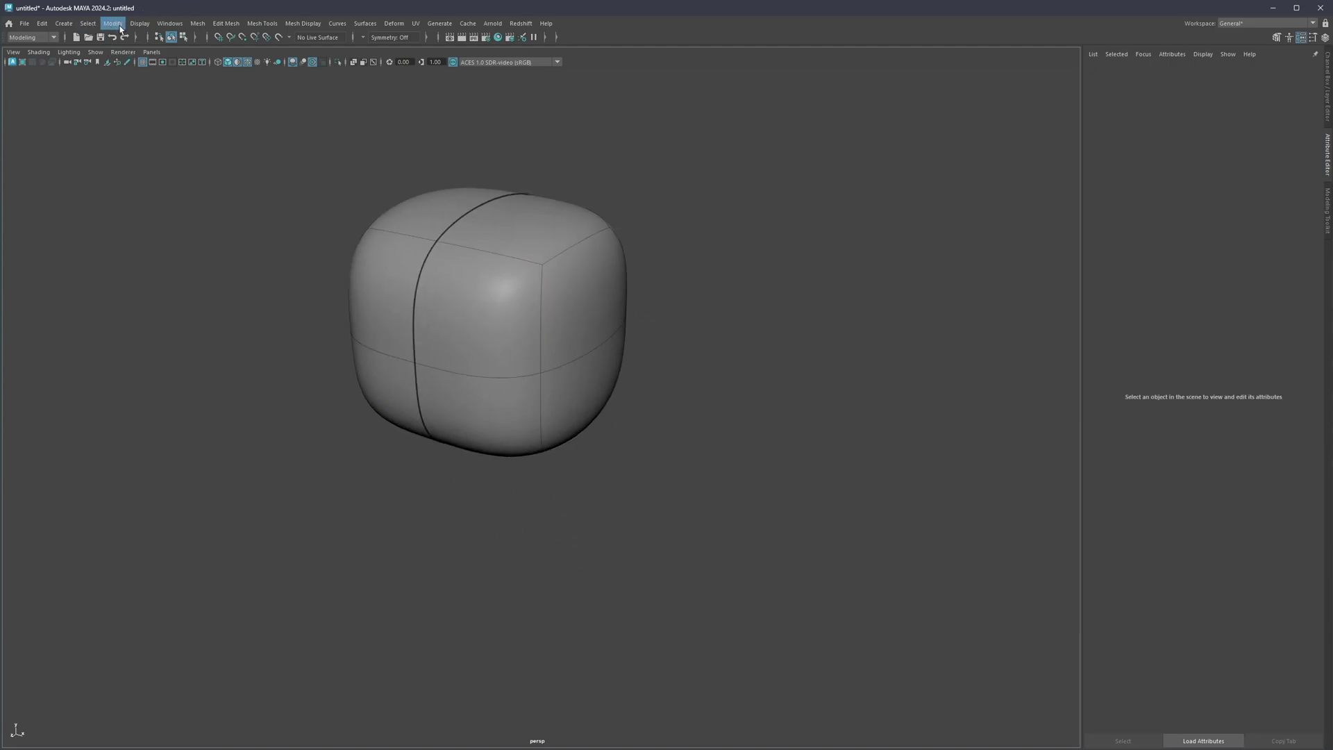
Save the Polygons display preferences with border-edge highlighting off, then select the hidden pCube2
click(170, 24)
mouse_move(198, 139)
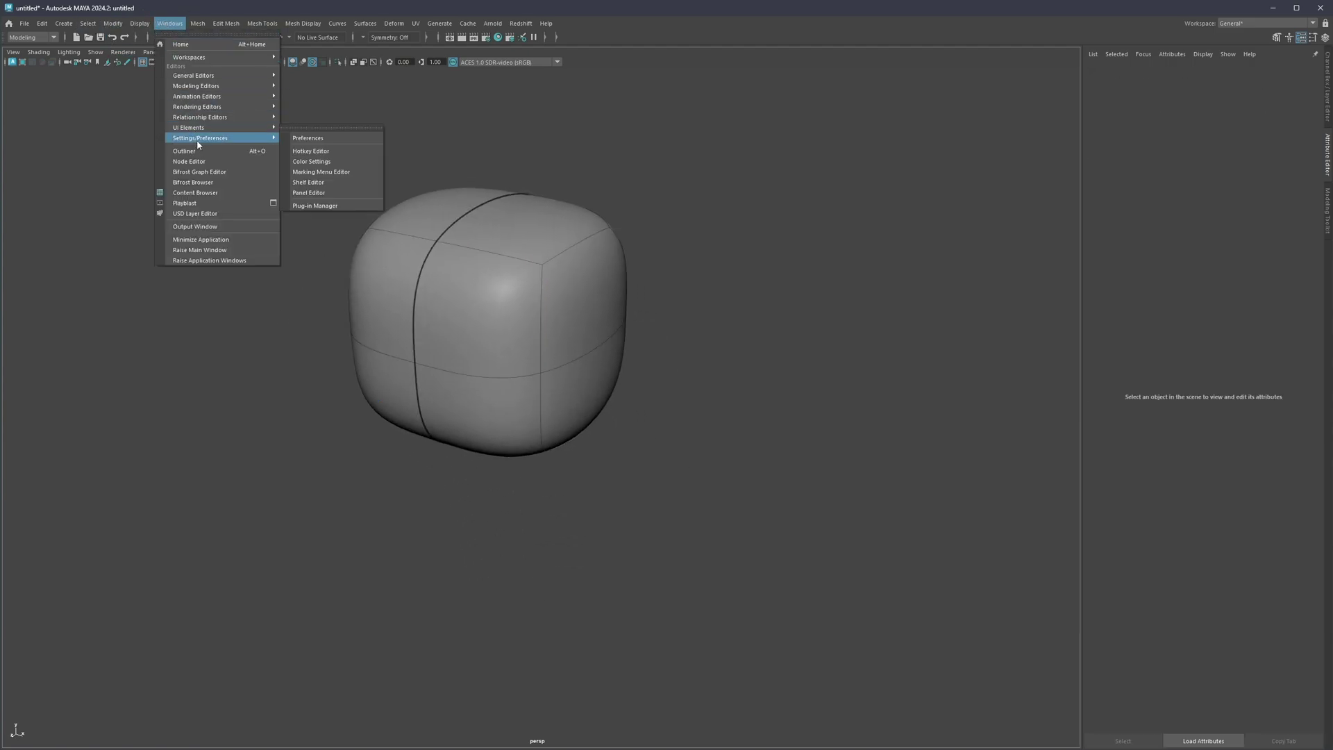
click(336, 138)
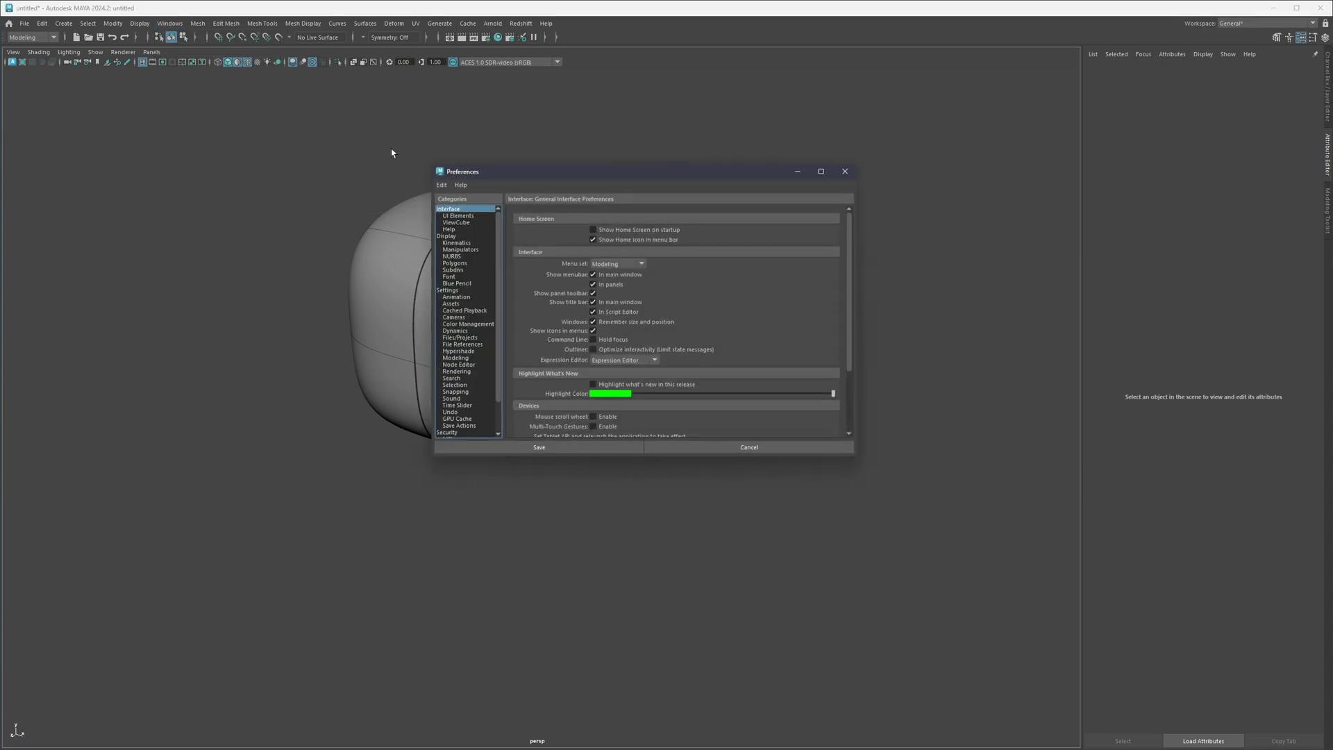
click(468, 264)
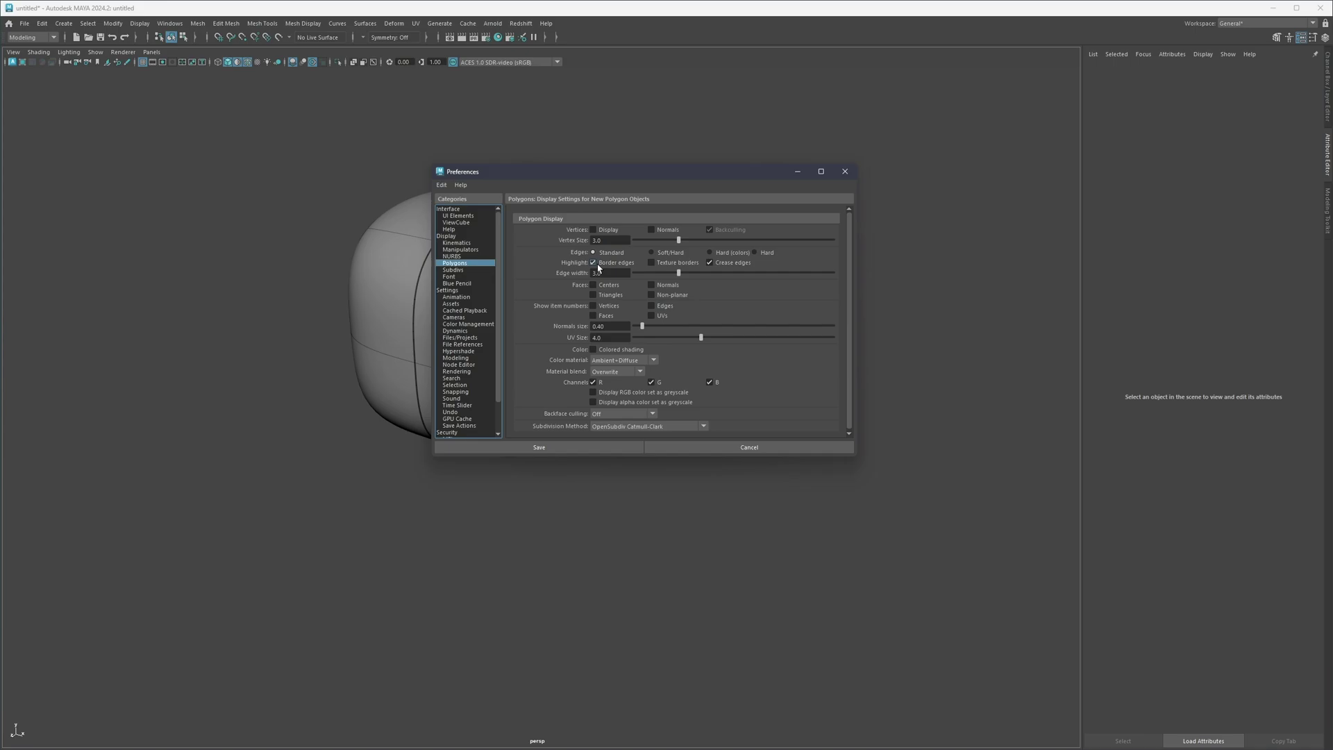
click(581, 446)
right_drag(733, 304, 728, 344)
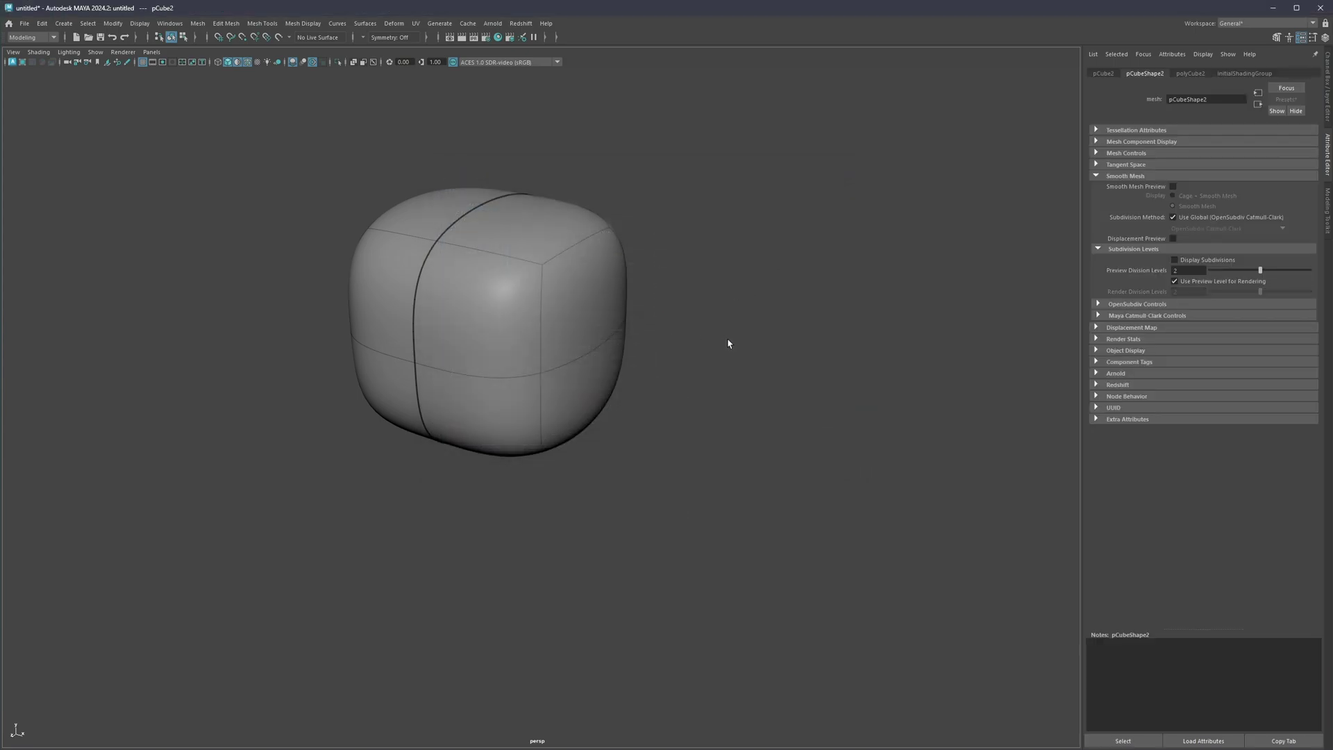
Scale the hidden second cube up uniformly and move it to the right along X
key(r)
drag(492, 319, 664, 303)
key(w)
drag(567, 334, 900, 412)
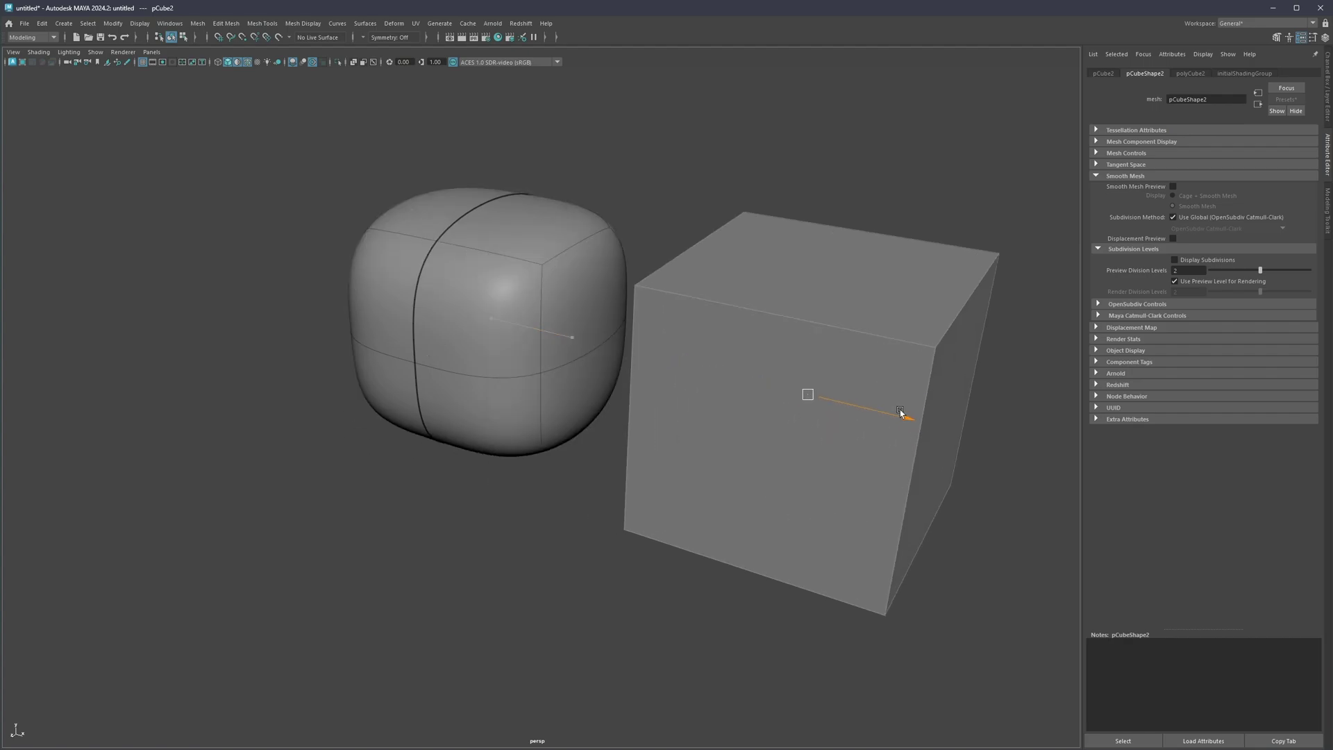
Insert two centred edge loops across the second cube
shift+right_drag(803, 336, 935, 348)
ctrl+middle_click(785, 313)
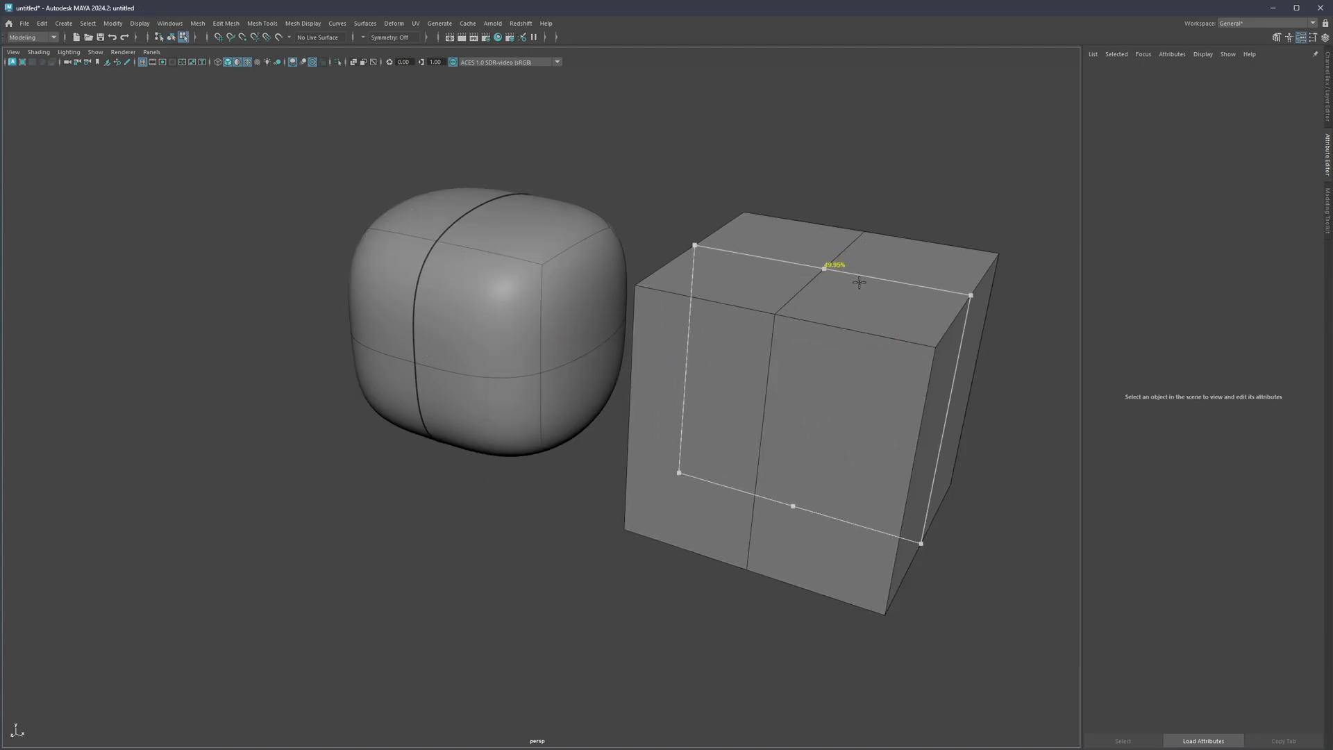
click(900, 444)
click(958, 298)
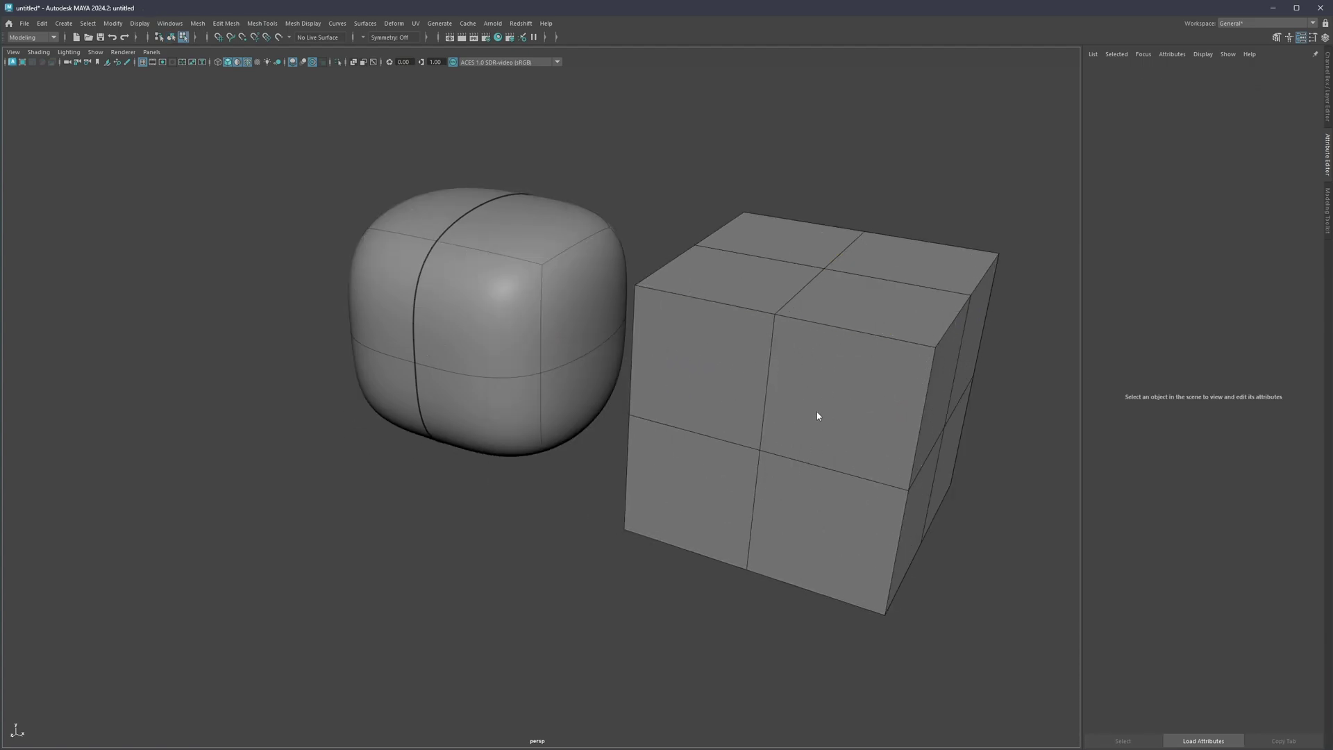
Detach the cube along the vertical edge loop, test-move its right half, then undo
double_click(773, 336)
shift+right_drag(810, 247, 809, 405)
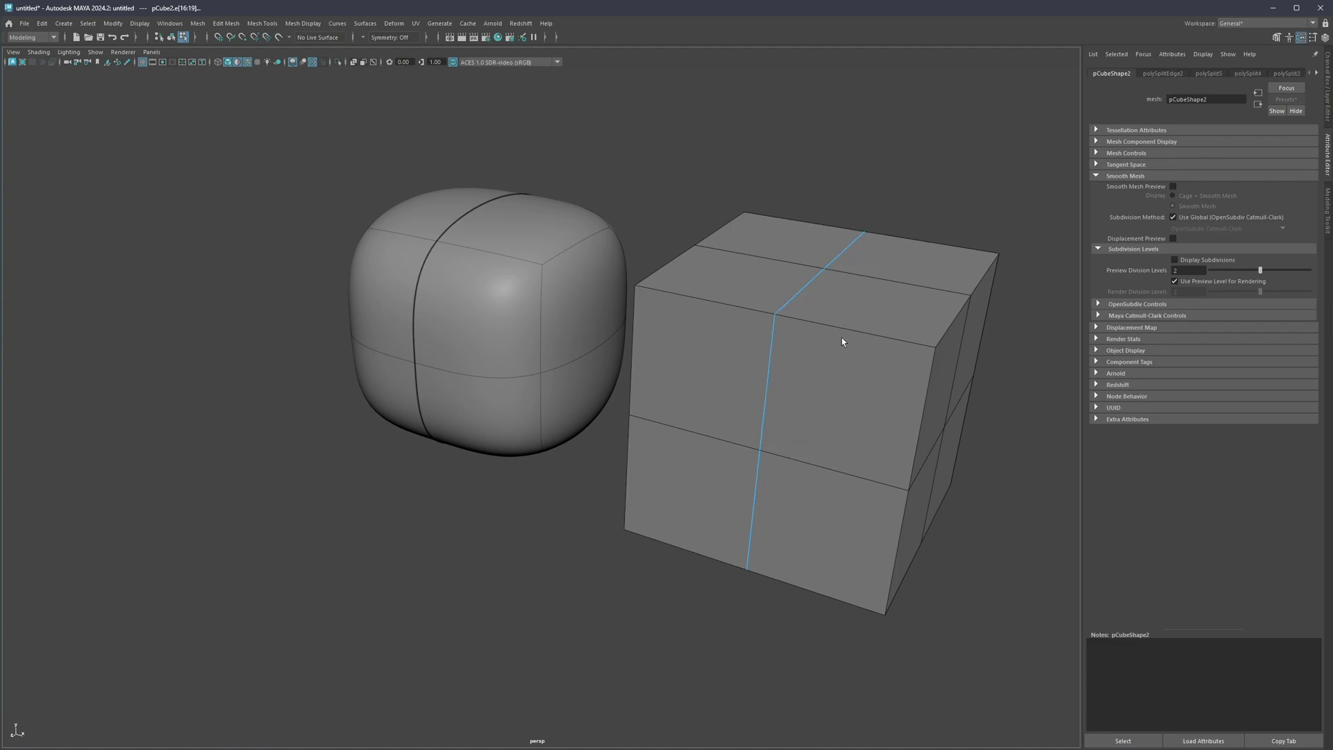
double_click(864, 400)
key(w)
drag(922, 427, 958, 435)
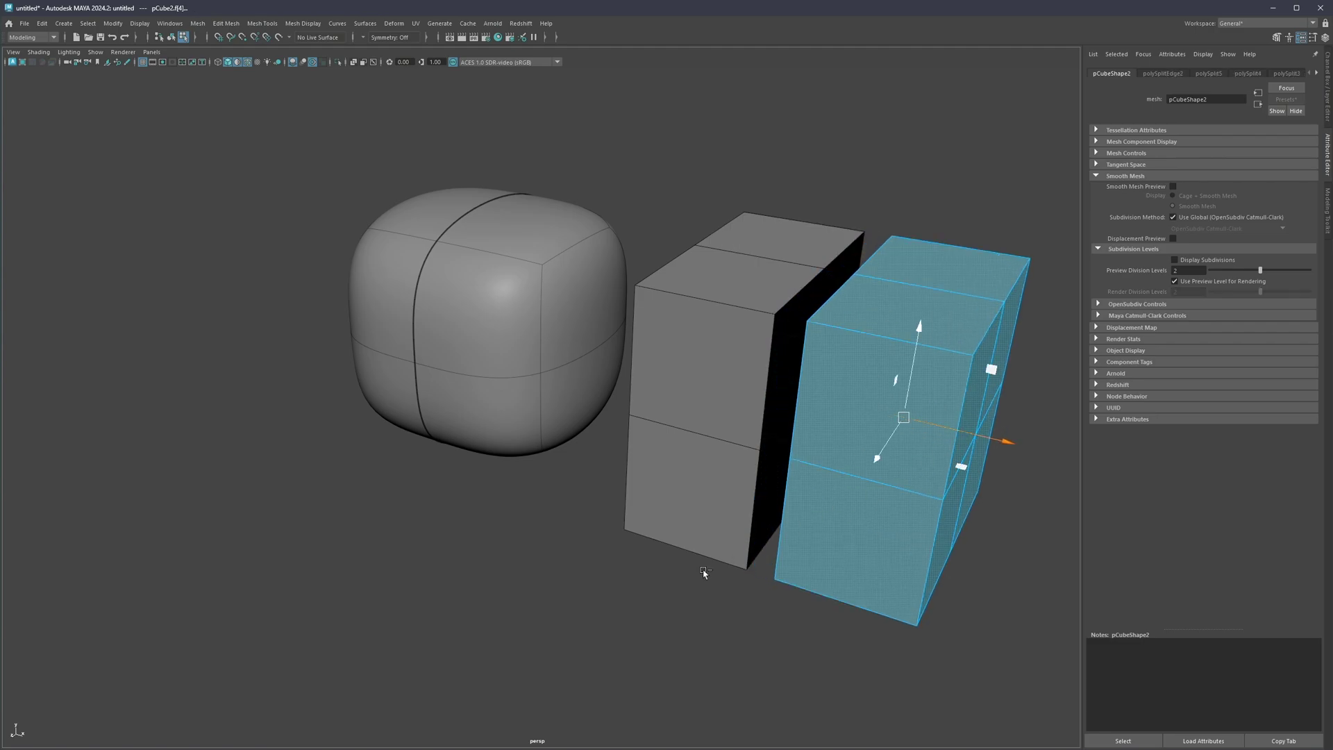
key(ctrl+z)
click(557, 584)
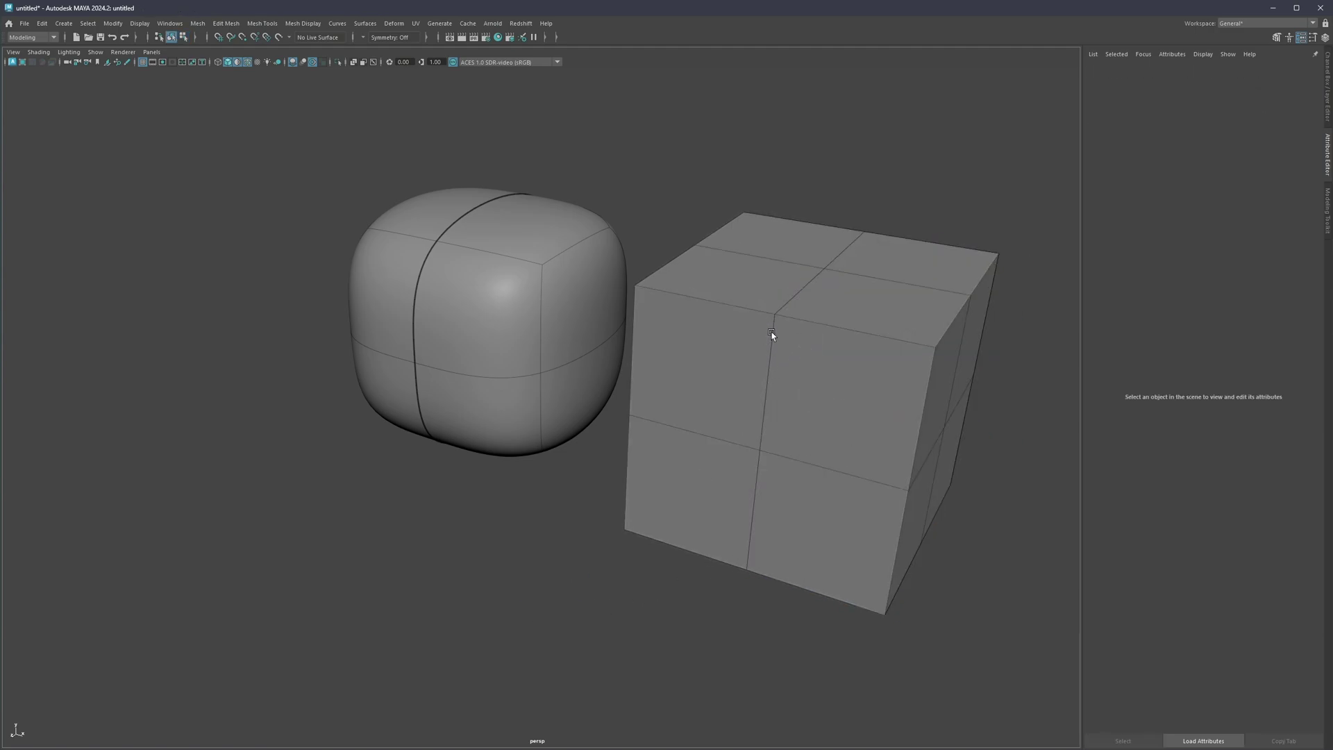
Select three edges on pCube2 and split them into a rounded circular edge loop
click(840, 403)
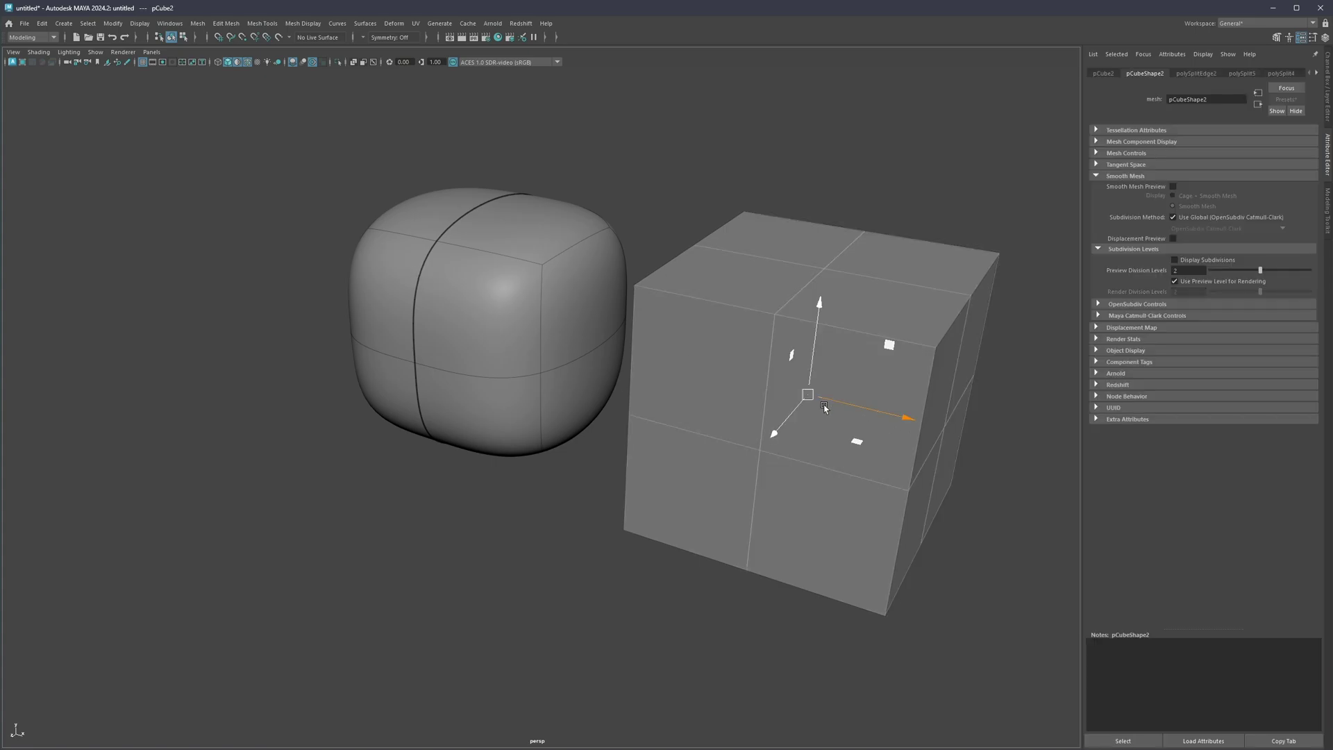
key(q)
key(F10)
click(852, 475)
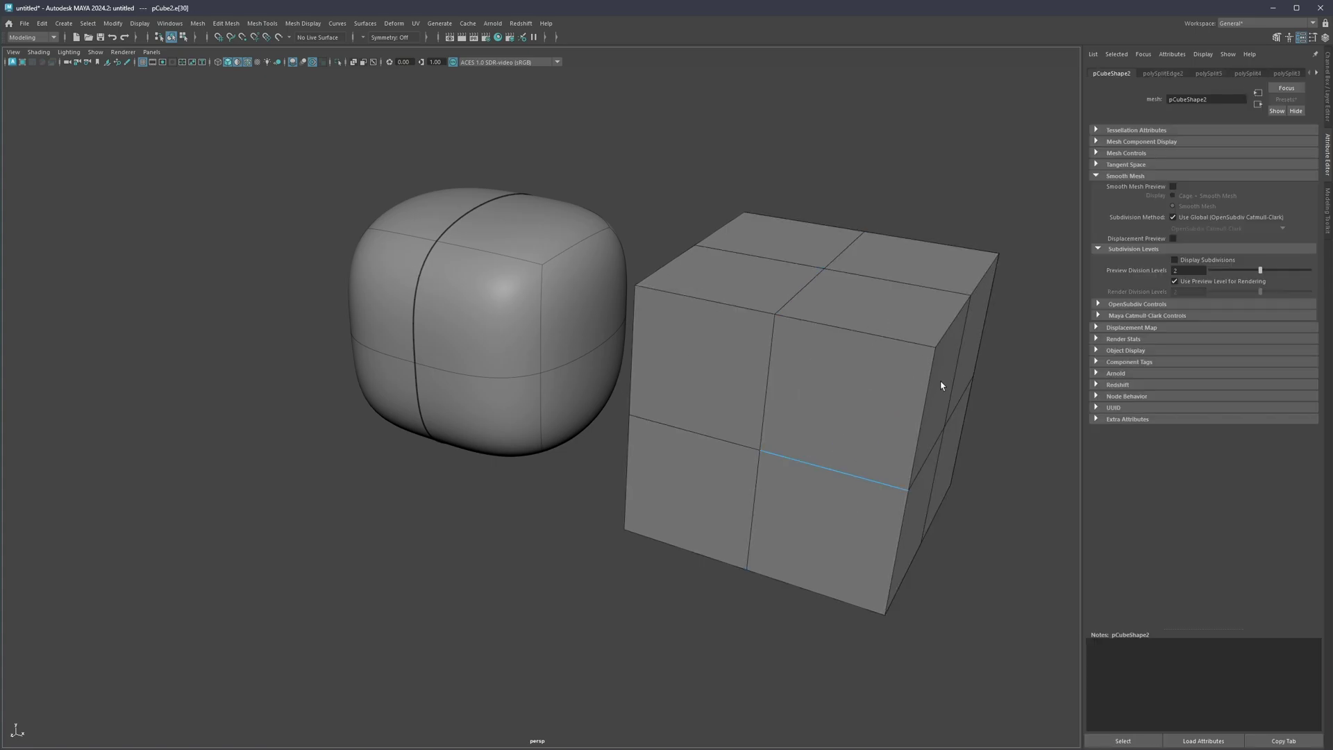
shift+click(930, 379)
shift+click(882, 336)
shift+right_click(858, 311)
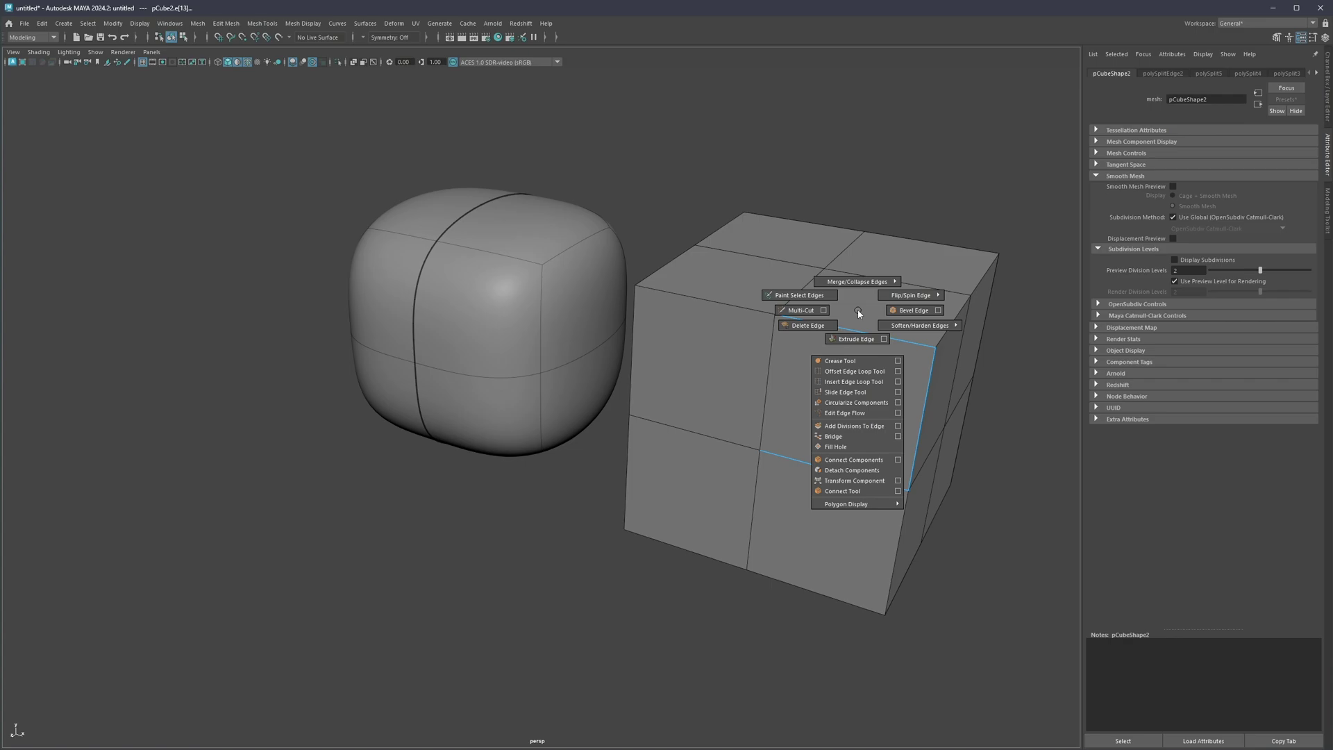
shift+right_drag(858, 311, 846, 461)
key(ctrl+z)
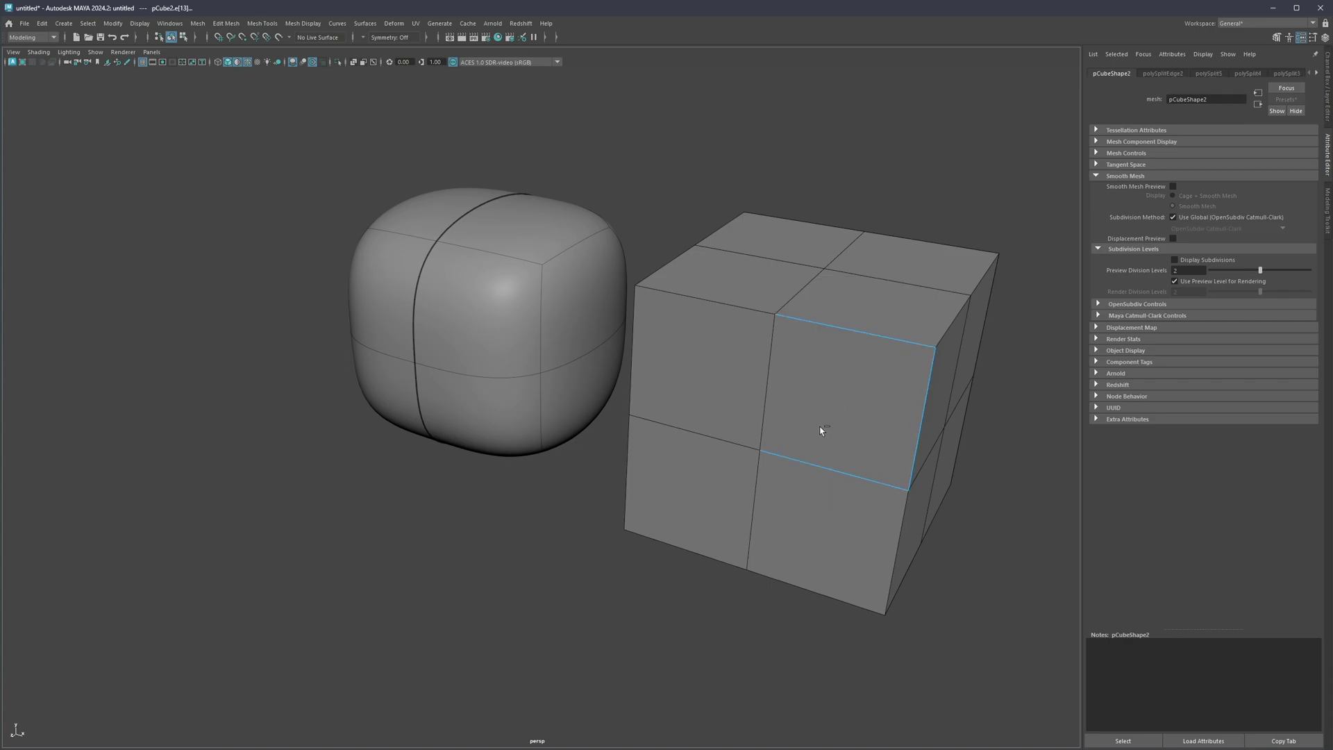
shift+right_drag(856, 344, 857, 500)
Preview the smoothed result, then undo the circular edge split and return to unsmoothed display
key(3)
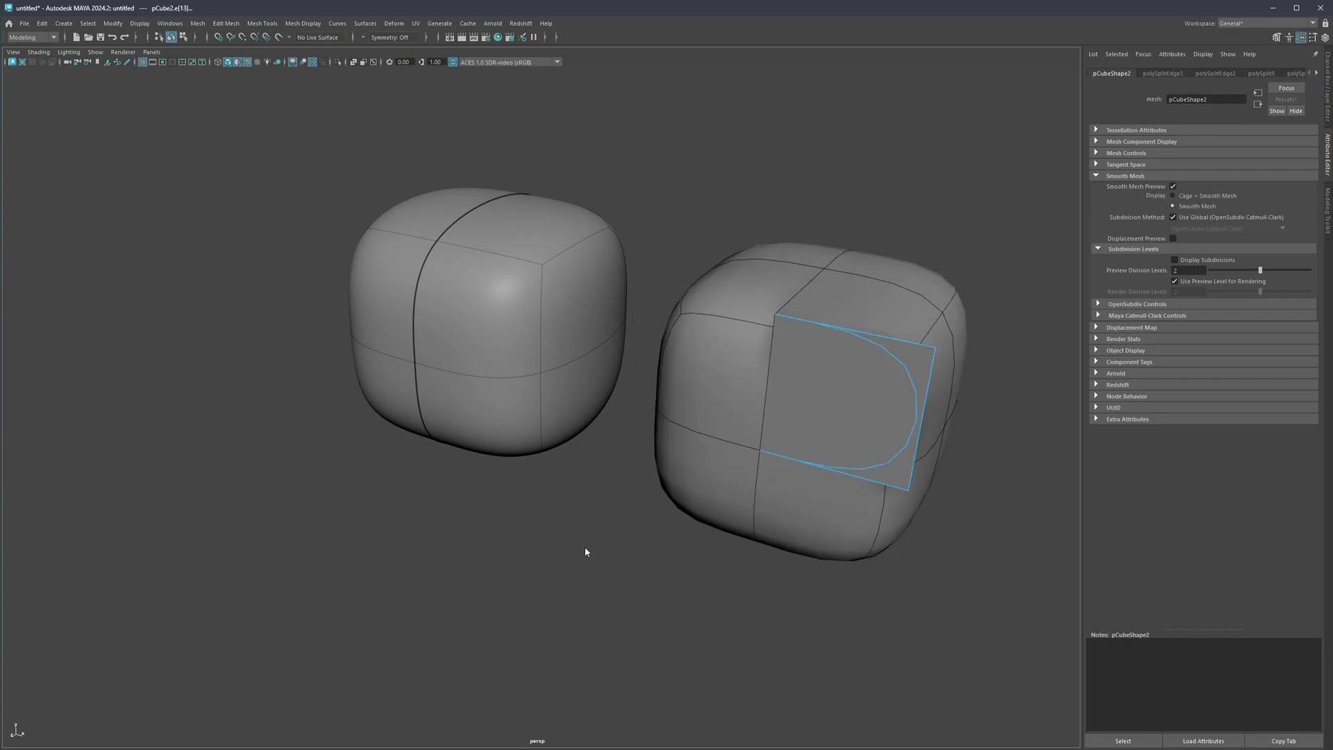
click(586, 552)
alt+middle_drag(907, 438, 793, 363)
key(ctrl+z)
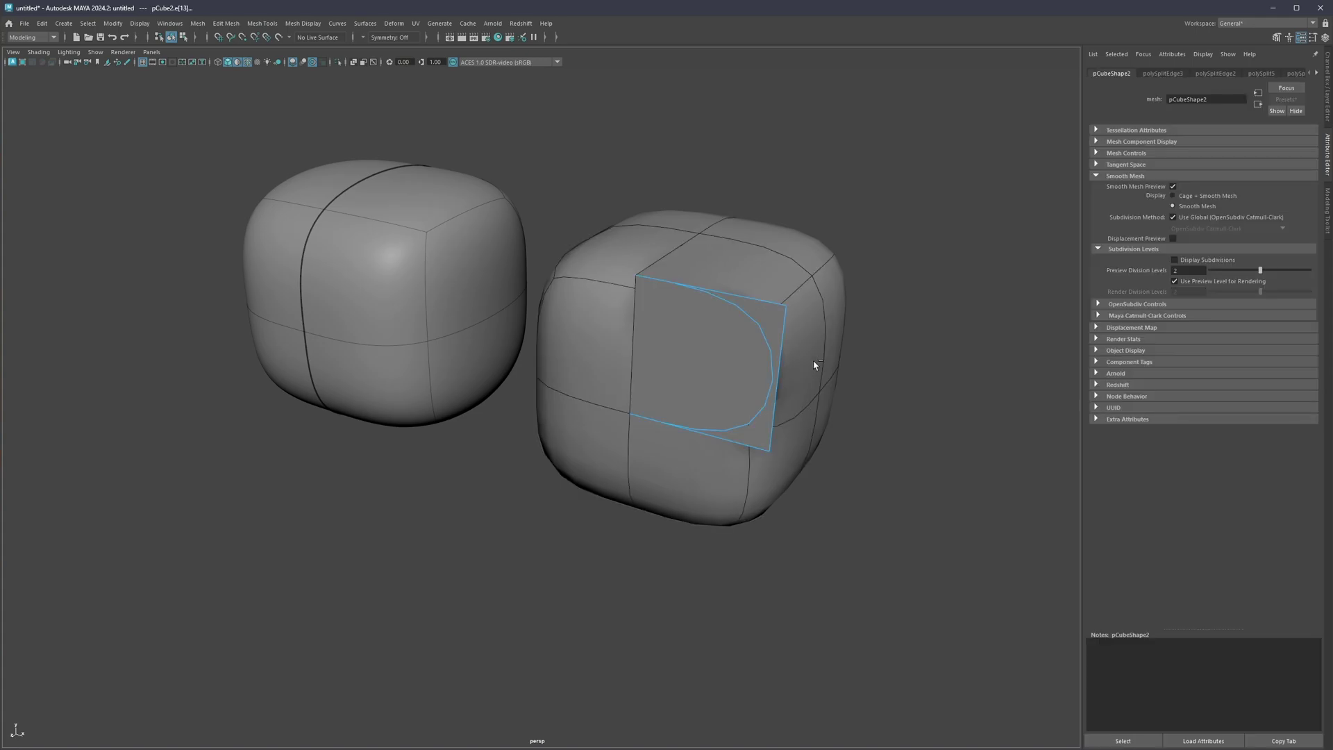
key(ctrl+z)
right_drag(861, 398, 910, 339)
key(1)
alt+middle_drag(707, 317, 758, 355)
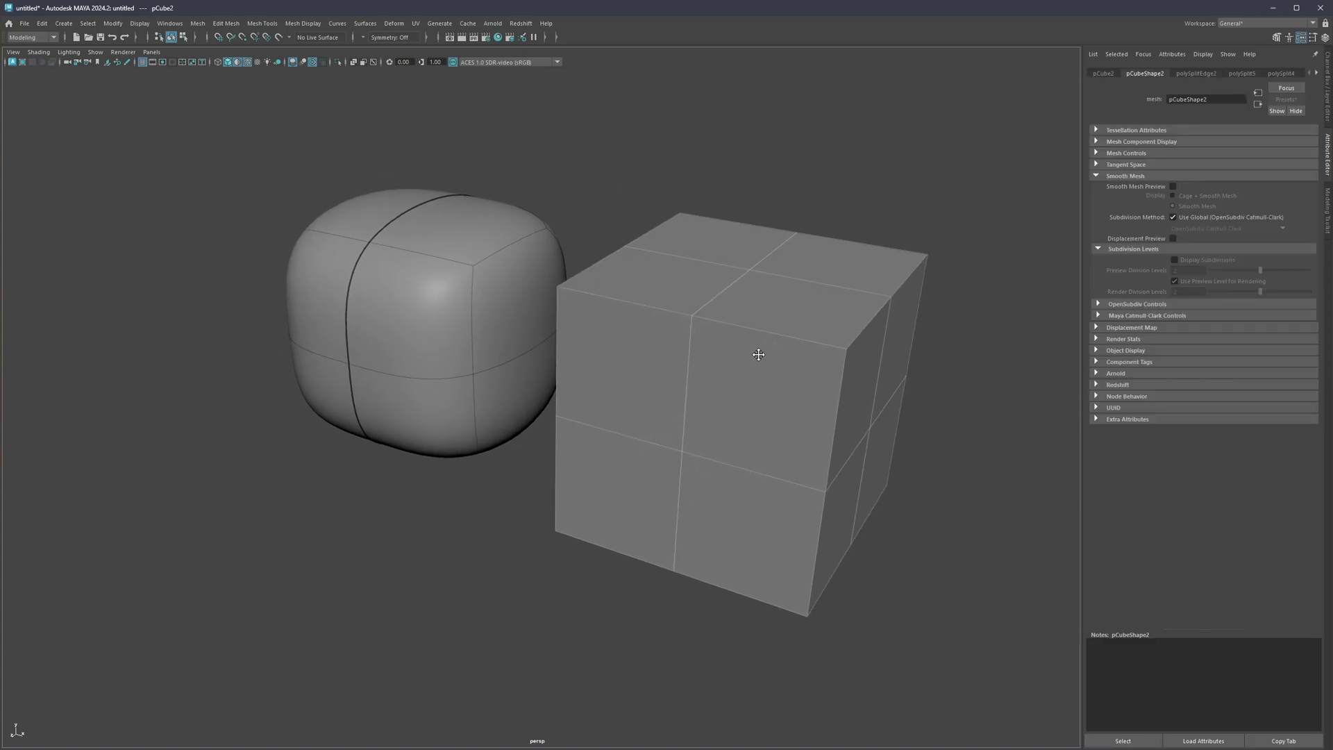
Test-move the second cube's right-half faces along X, then undo the move
key(F11)
key(w)
drag(823, 427, 923, 444)
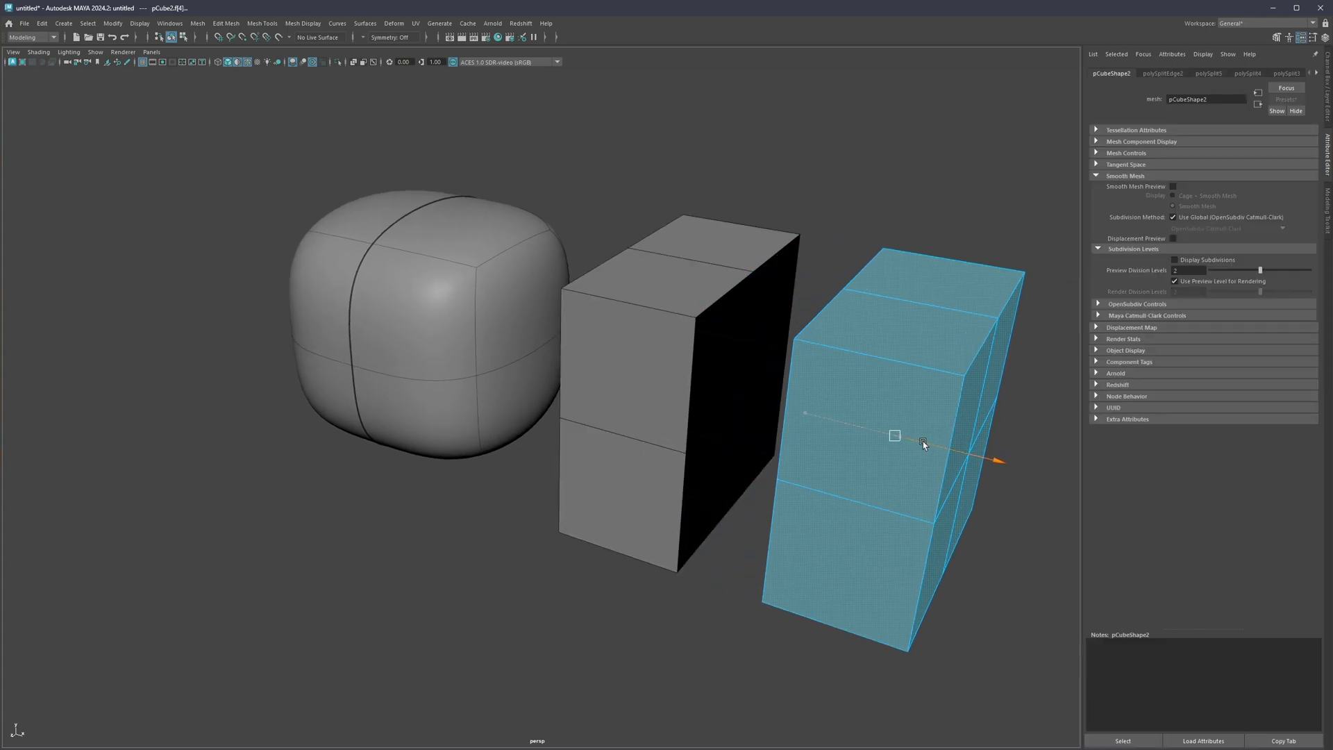
key(ctrl+z)
Select pCube2 as a whole object and delete it
click(708, 149)
alt+middle_drag(611, 320, 666, 327)
alt+drag(666, 327, 724, 325)
click(724, 325)
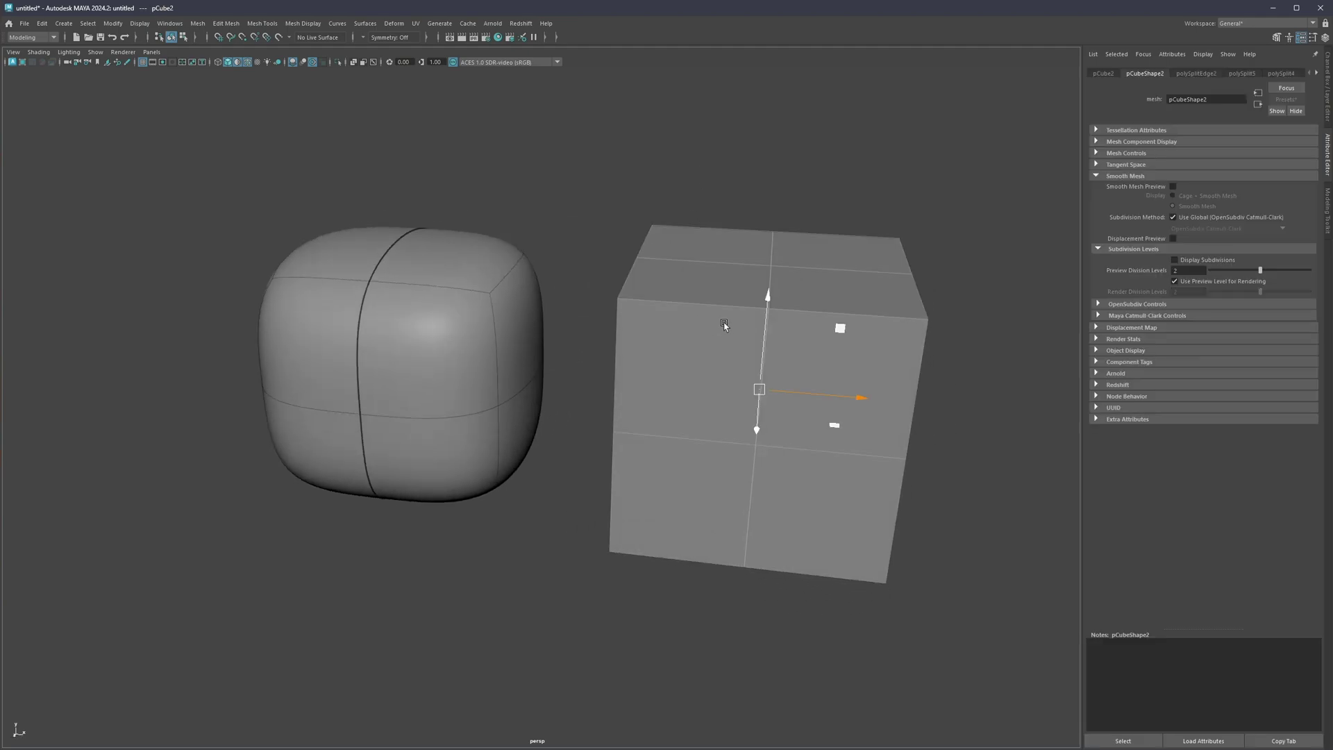
key(Delete)
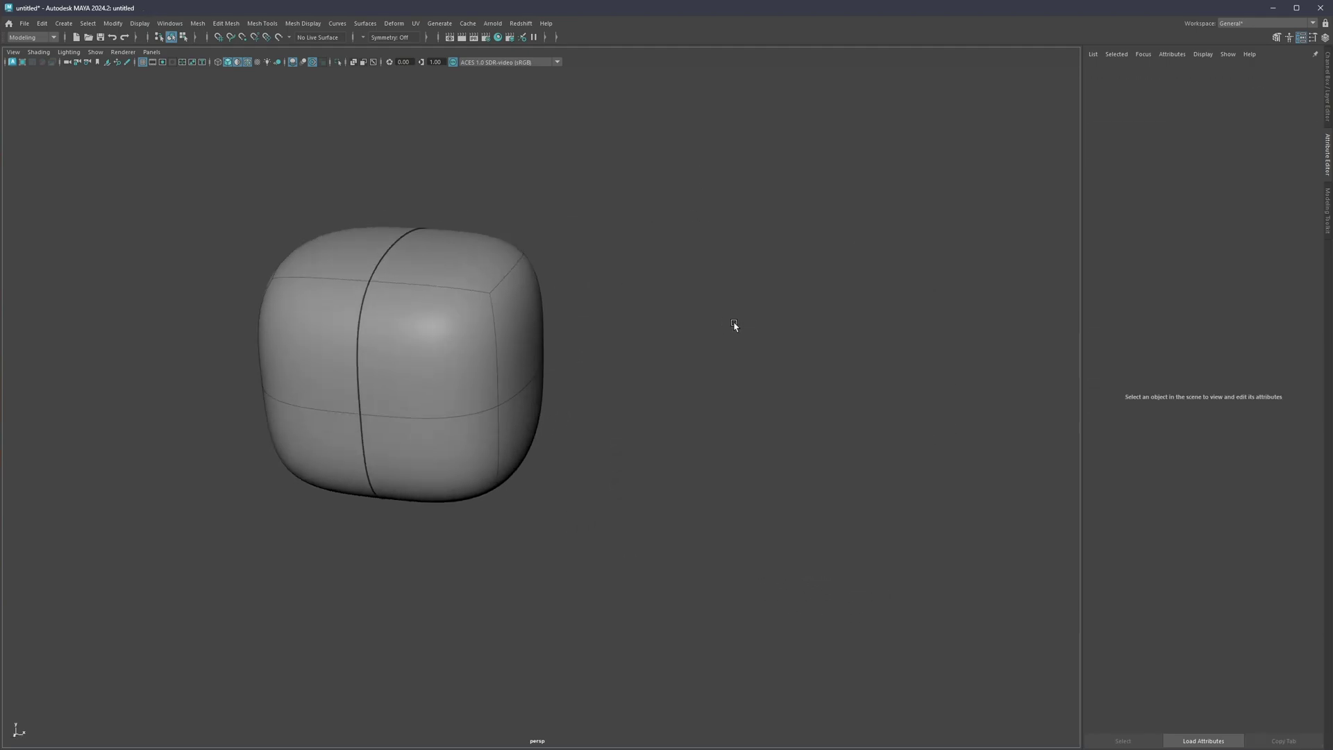
Check the Polygons edge width value 3.0 in Preferences and cancel without saving
click(89, 25)
mouse_move(170, 28)
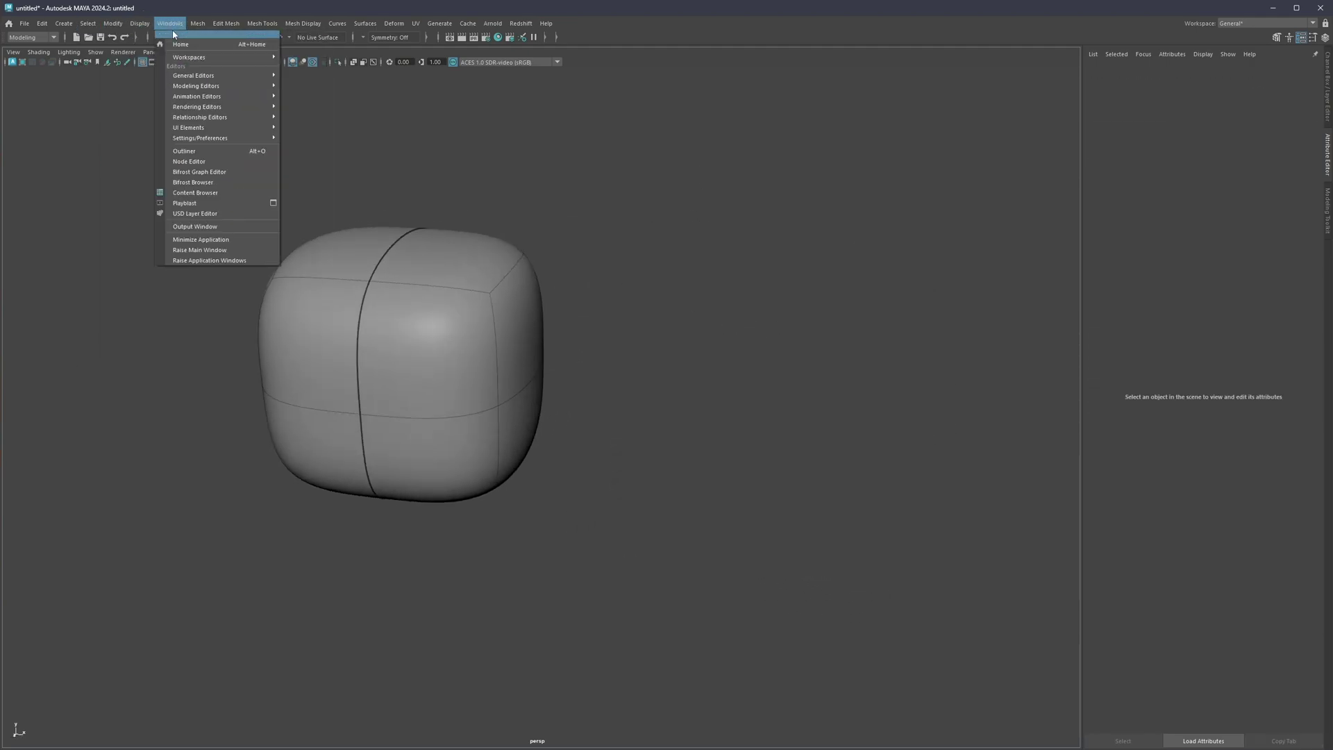
mouse_move(230, 137)
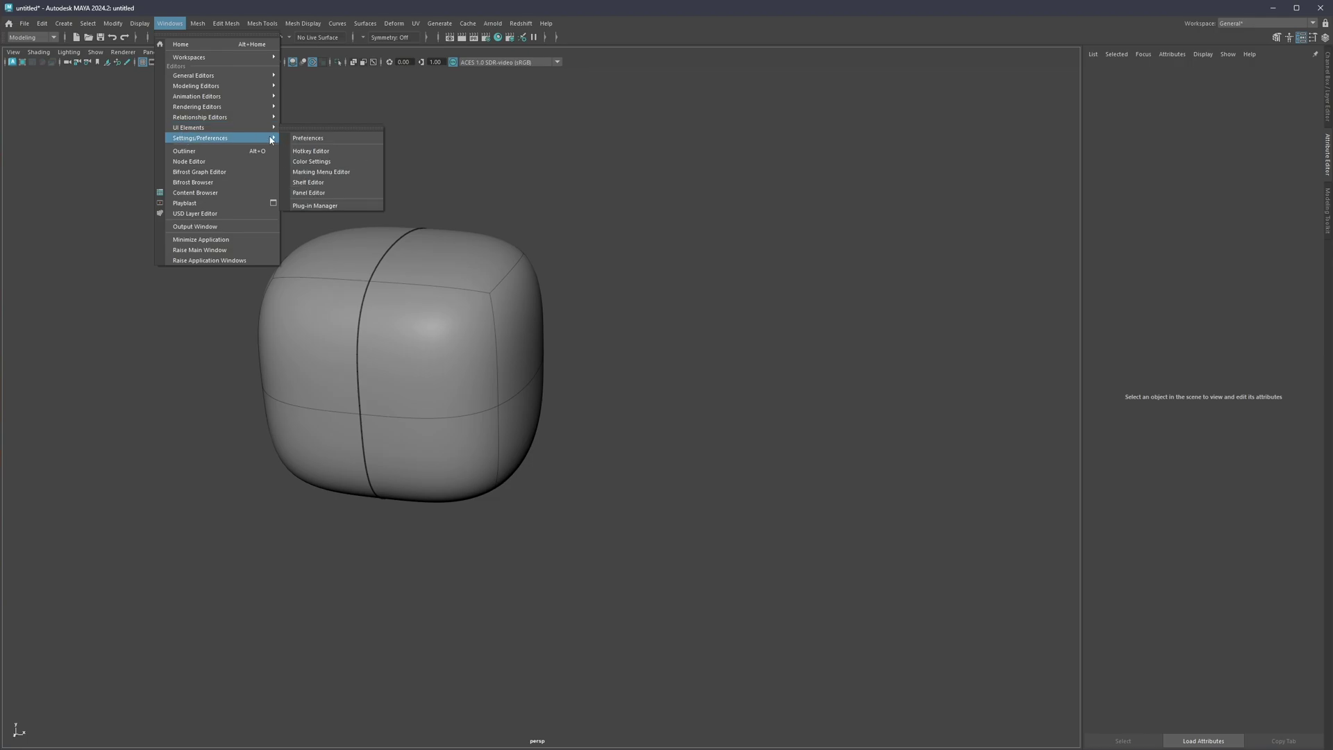
click(307, 137)
click(469, 262)
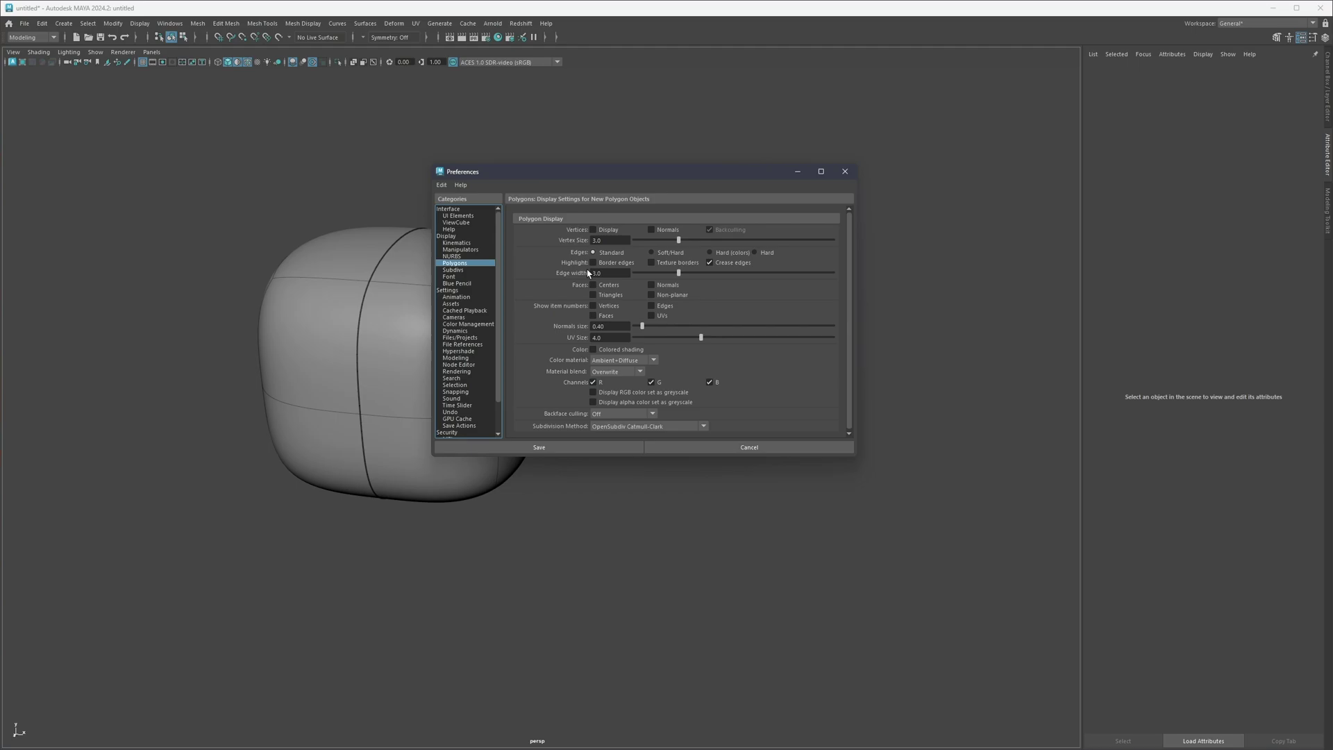
drag(614, 276, 540, 275)
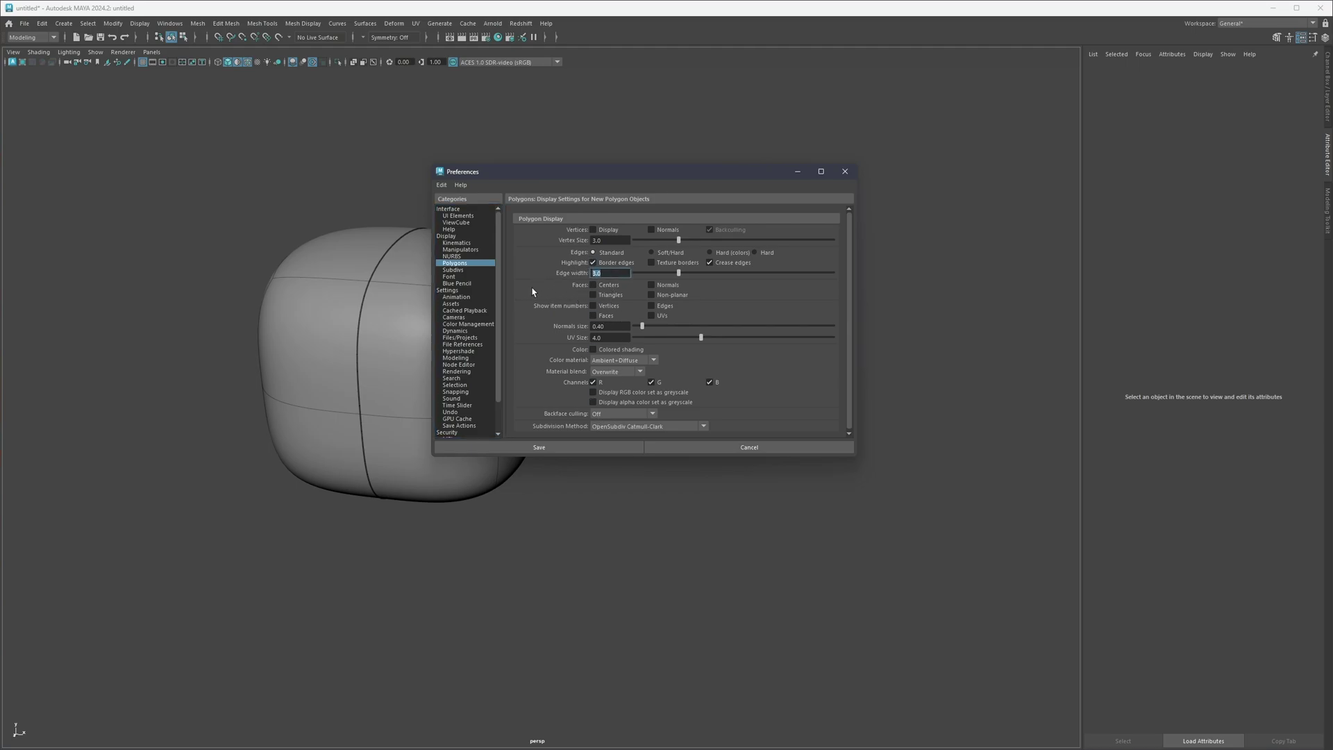
click(694, 449)
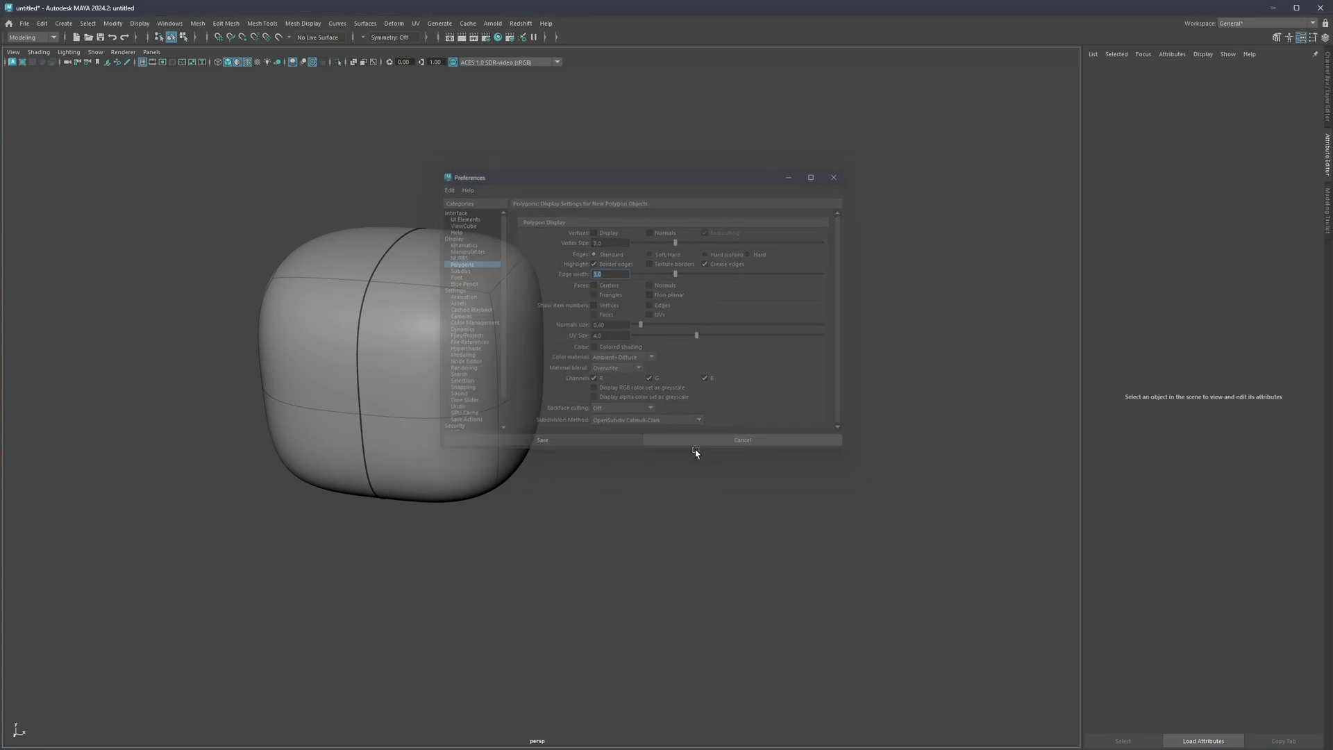
Delete the smoothed cube, show the grid and close the Attribute Editor
click(451, 310)
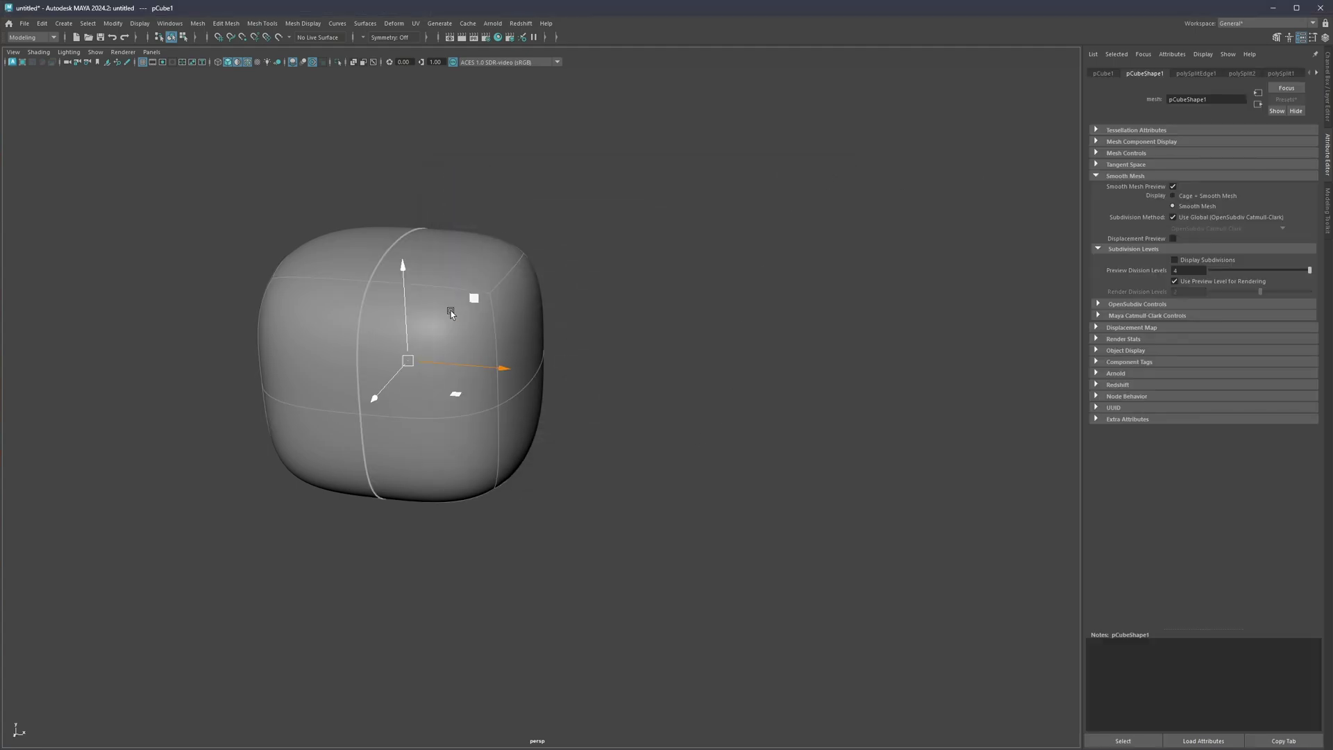
key(Delete)
key(g)
alt+drag(507, 312, 521, 343)
key(ctrl+a)
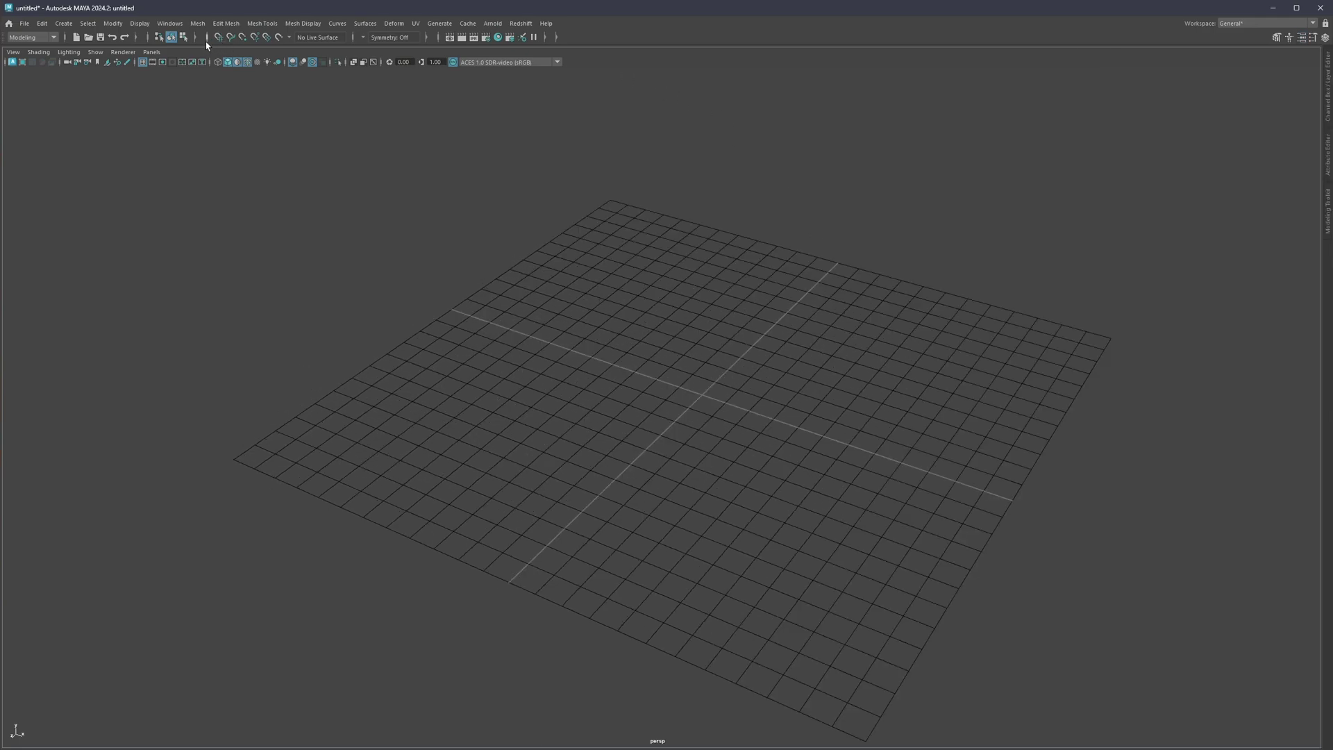
Tear off the UI Elements menu, toggle the Status Line off and on, then close it
click(170, 23)
mouse_move(150, 25)
mouse_move(195, 128)
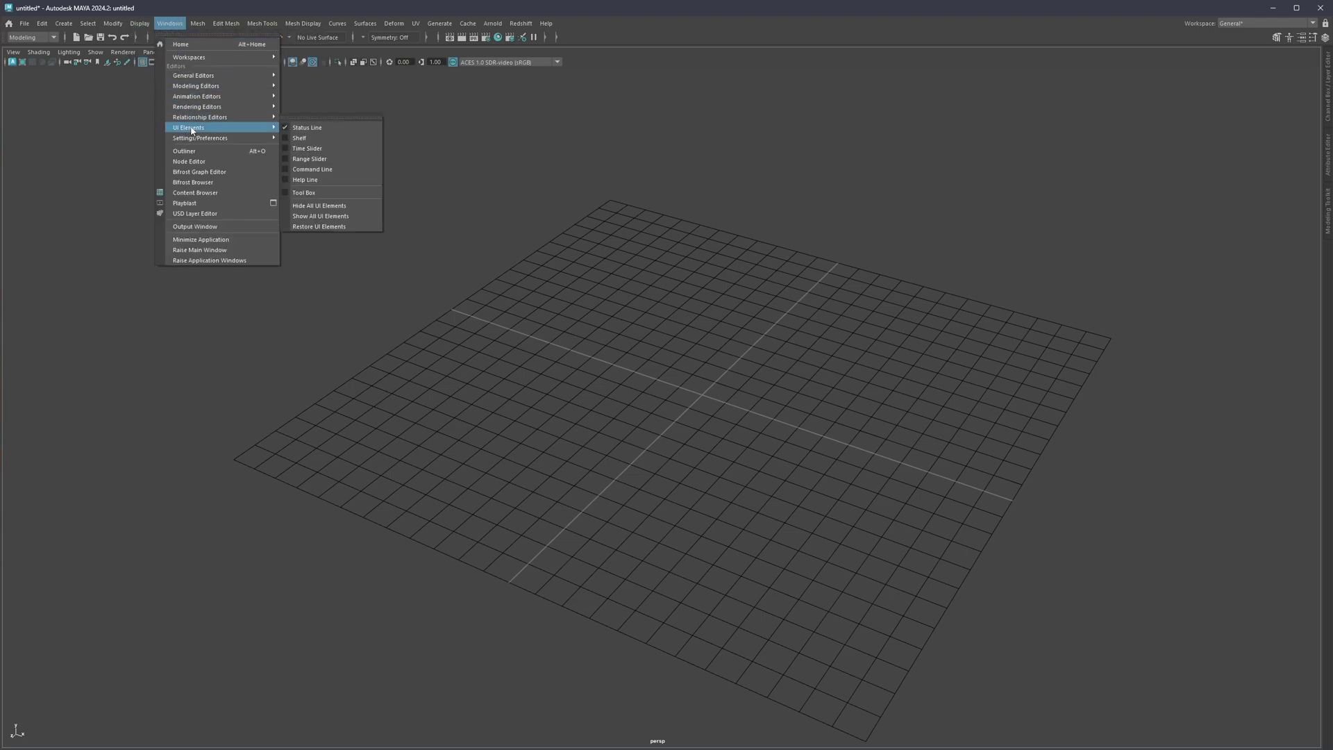
click(298, 123)
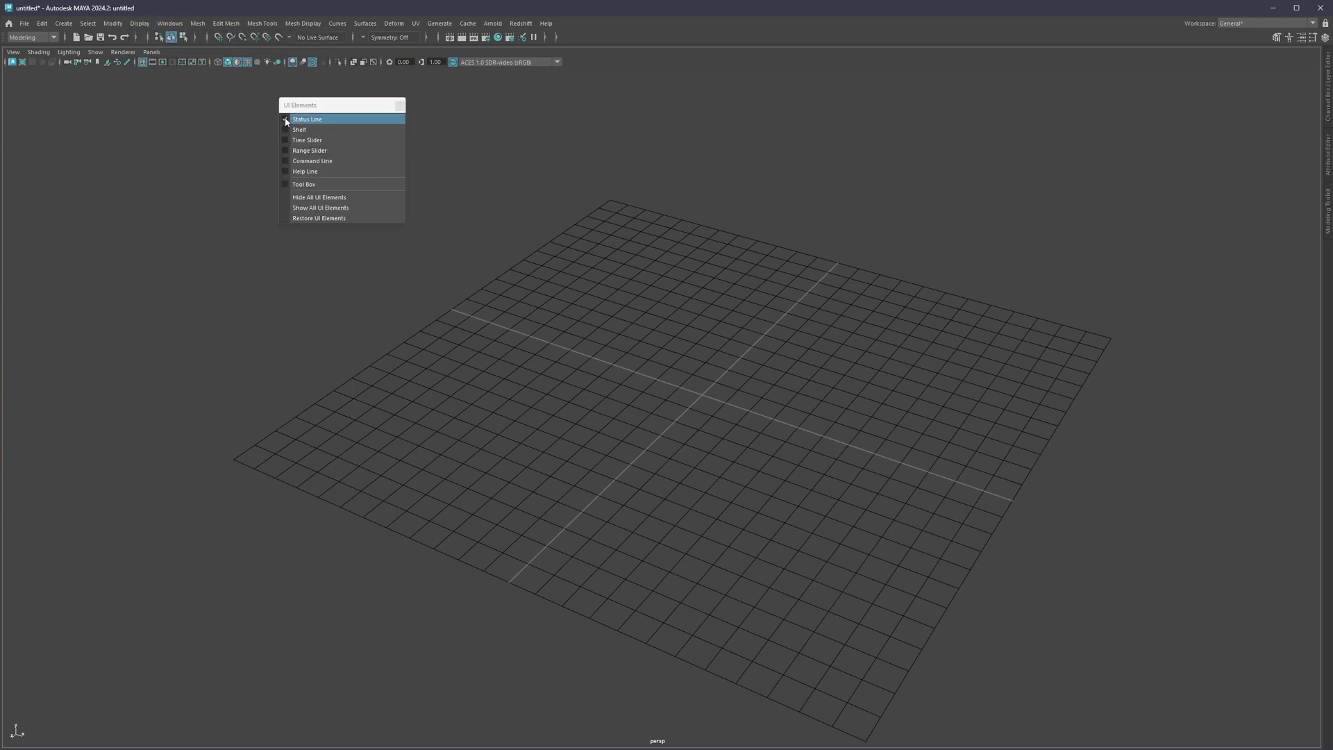
click(285, 120)
click(286, 120)
click(400, 105)
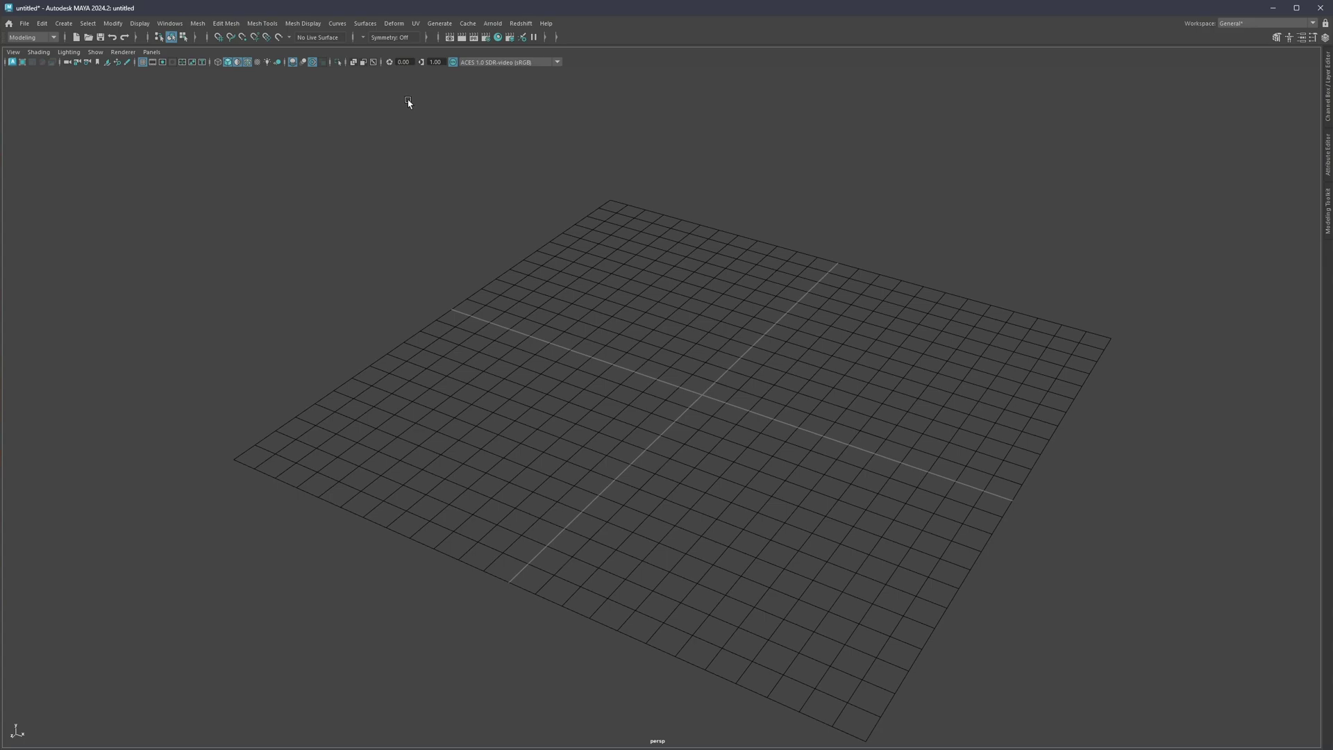
Toggle the panel and main menu bars with Shift+M and Ctrl+M, and hide the panel toolbar with Ctrl+Shift+M
key(shift+m)
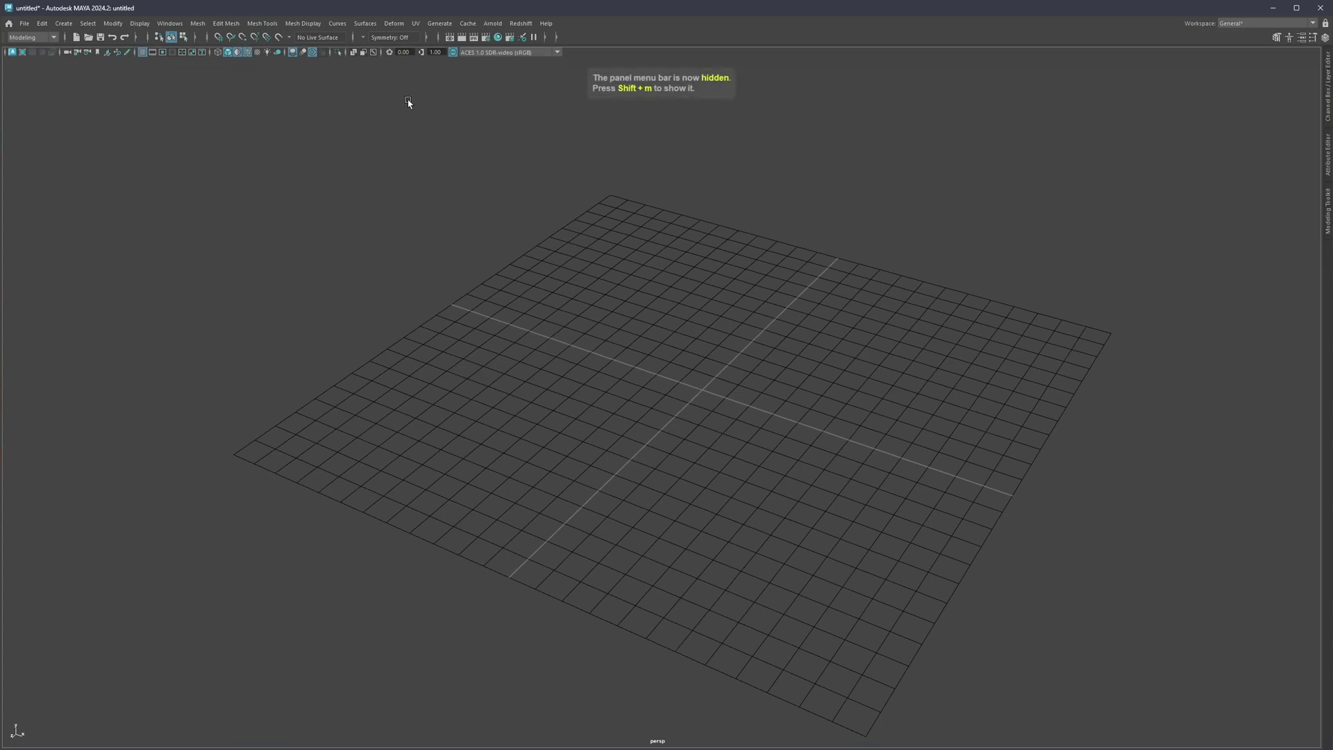
key(shift+m)
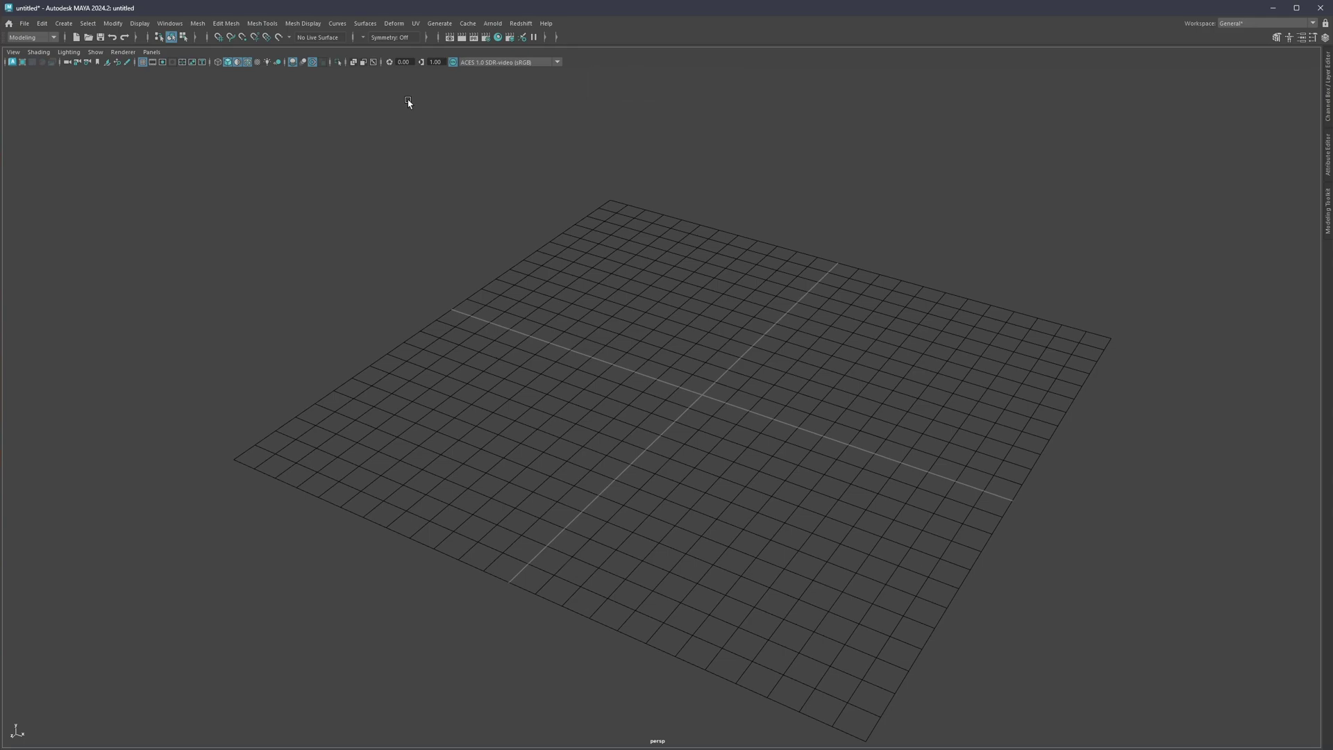
key(ctrl+m)
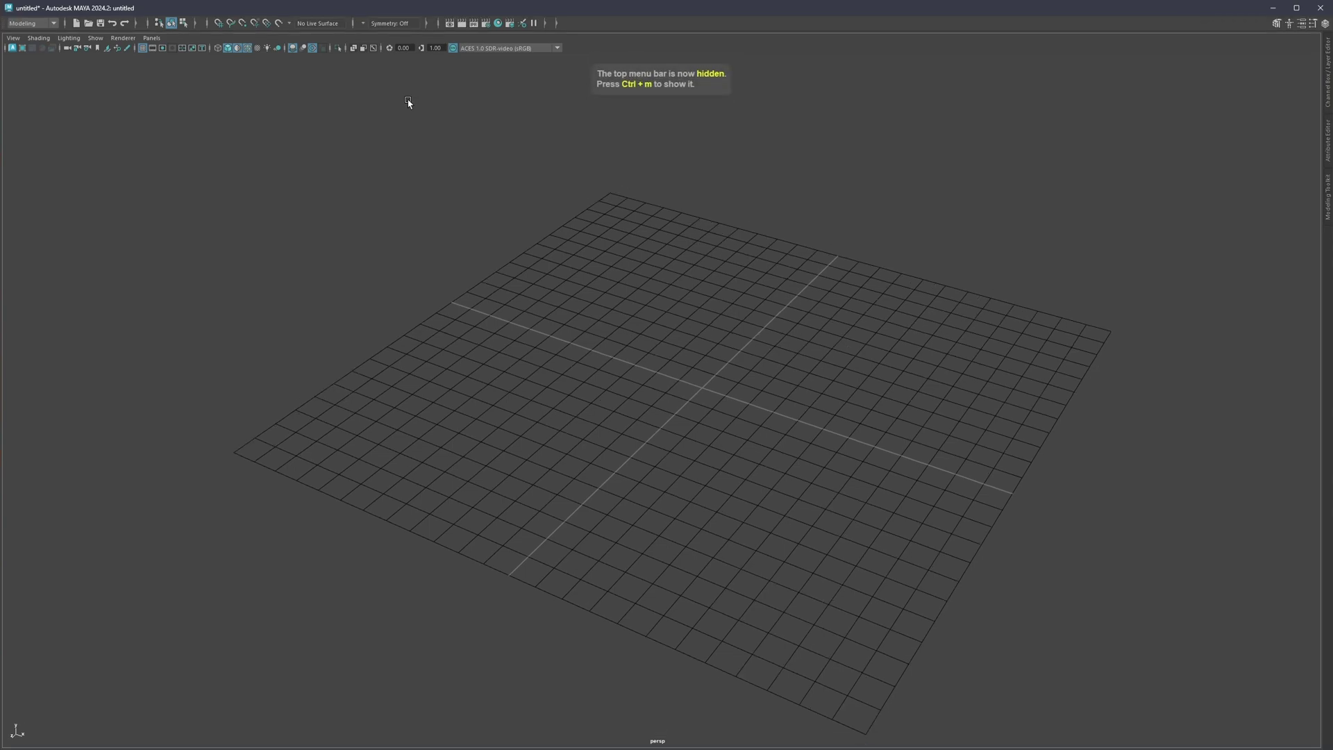
key(ctrl+m)
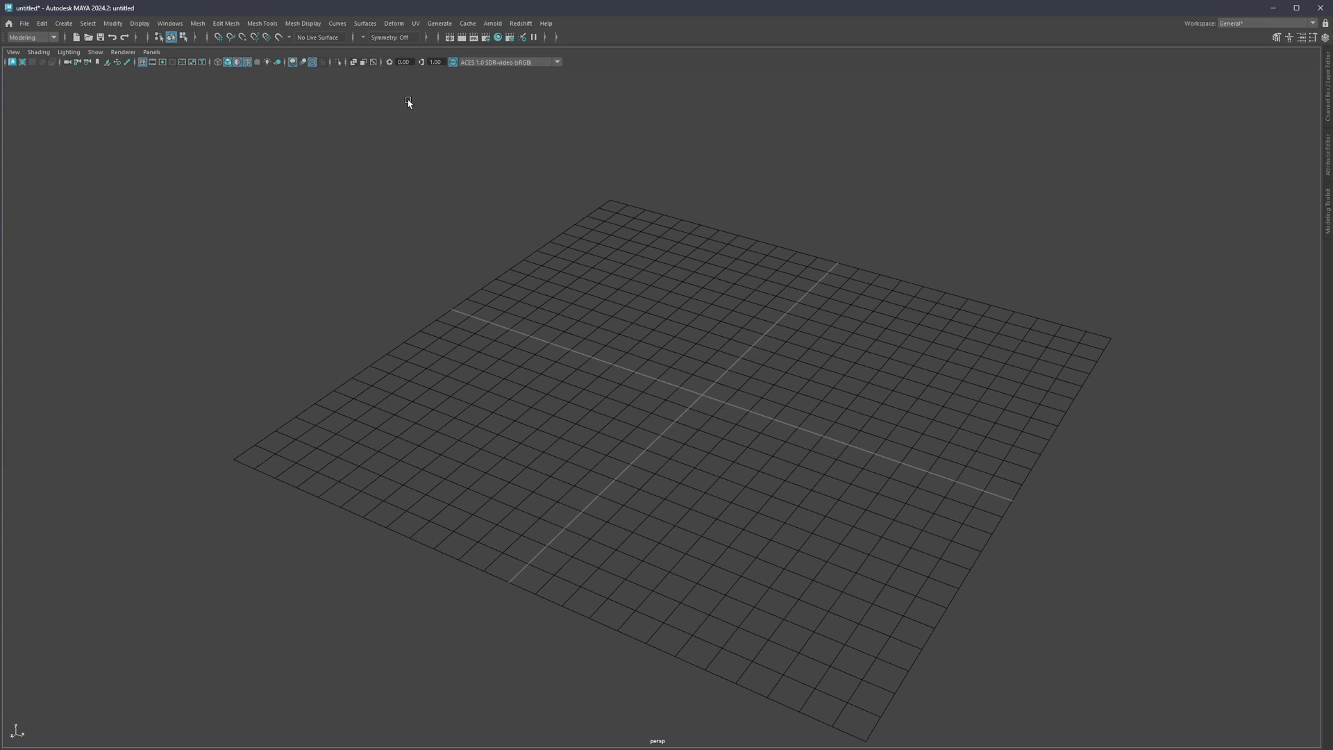
key(ctrl+shift+m)
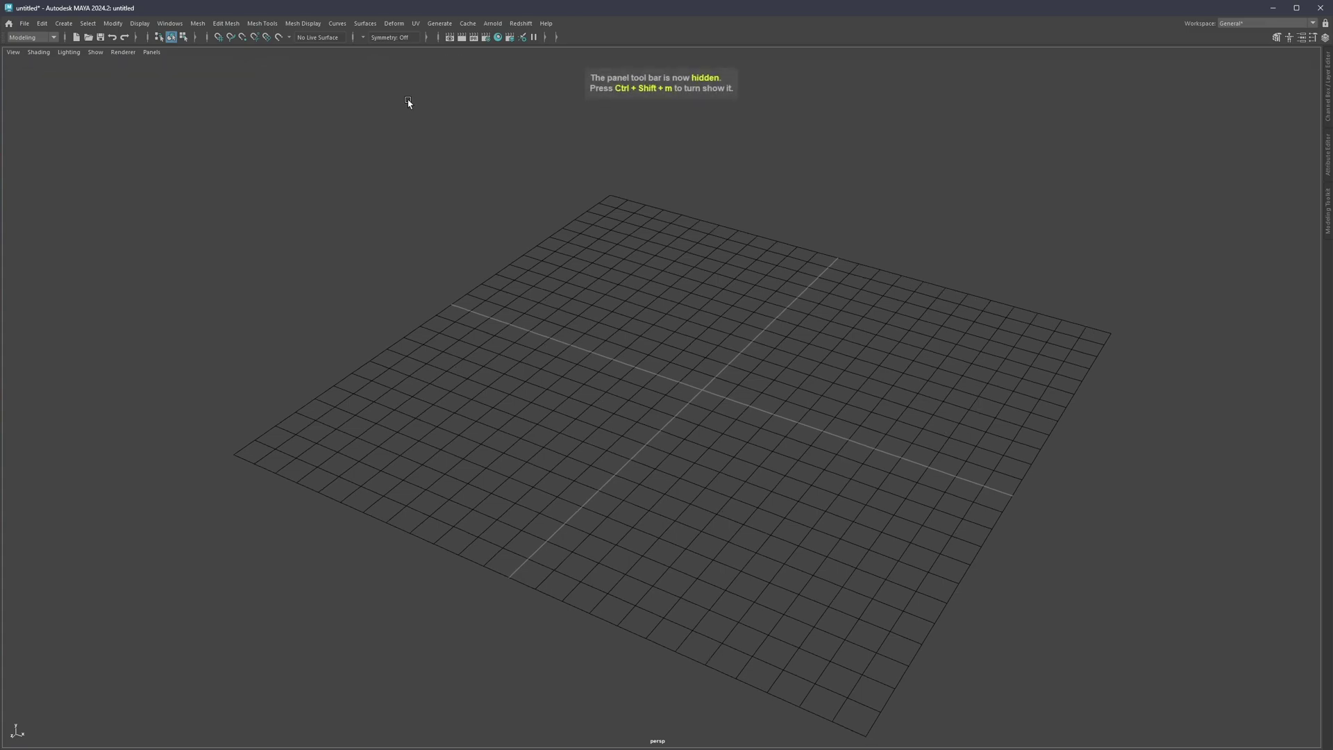
key(ctrl+m)
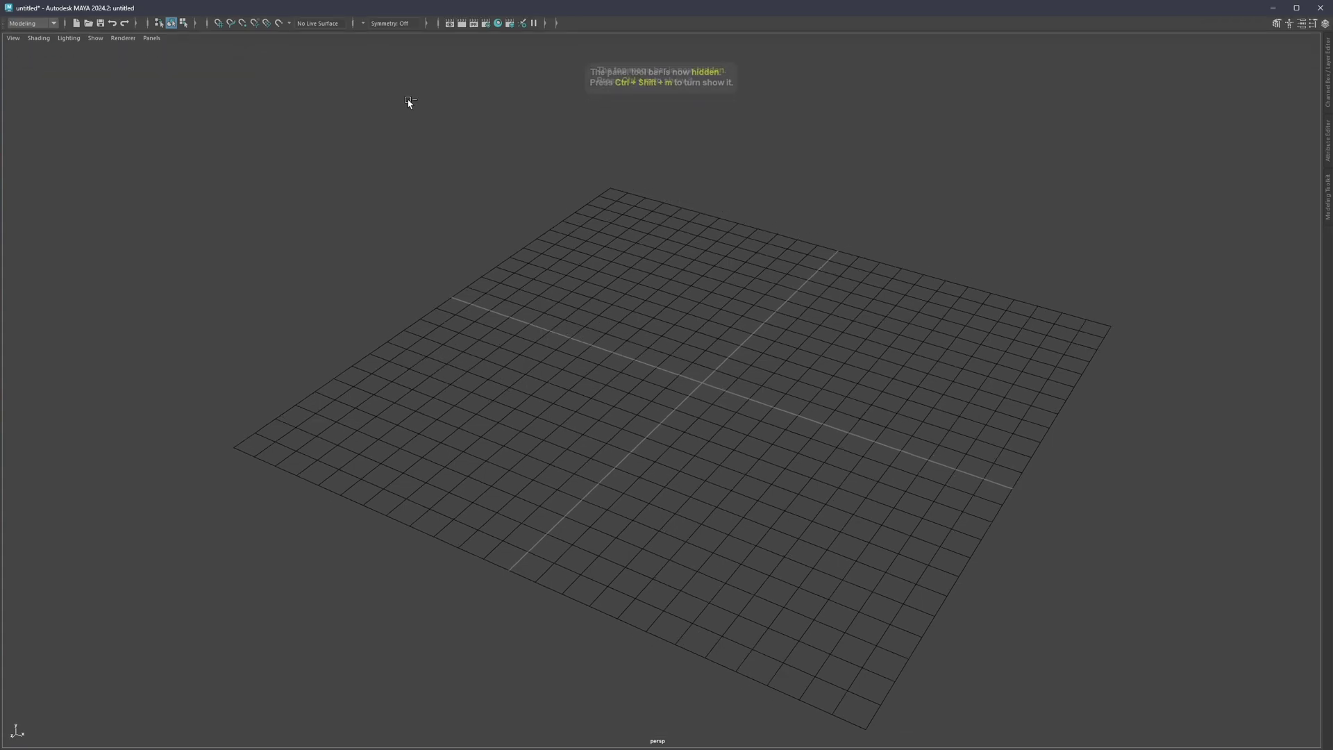
key(shift+m)
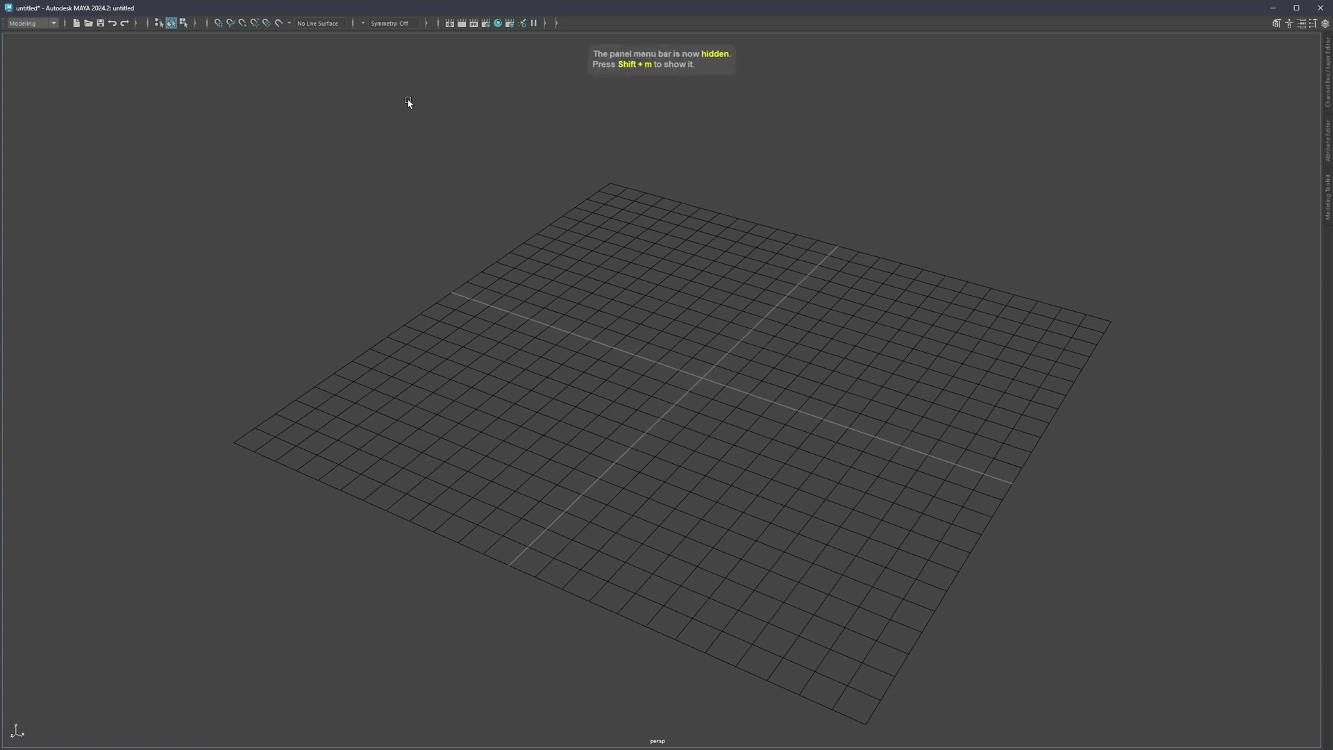
key(shift+m)
key(ctrl+m)
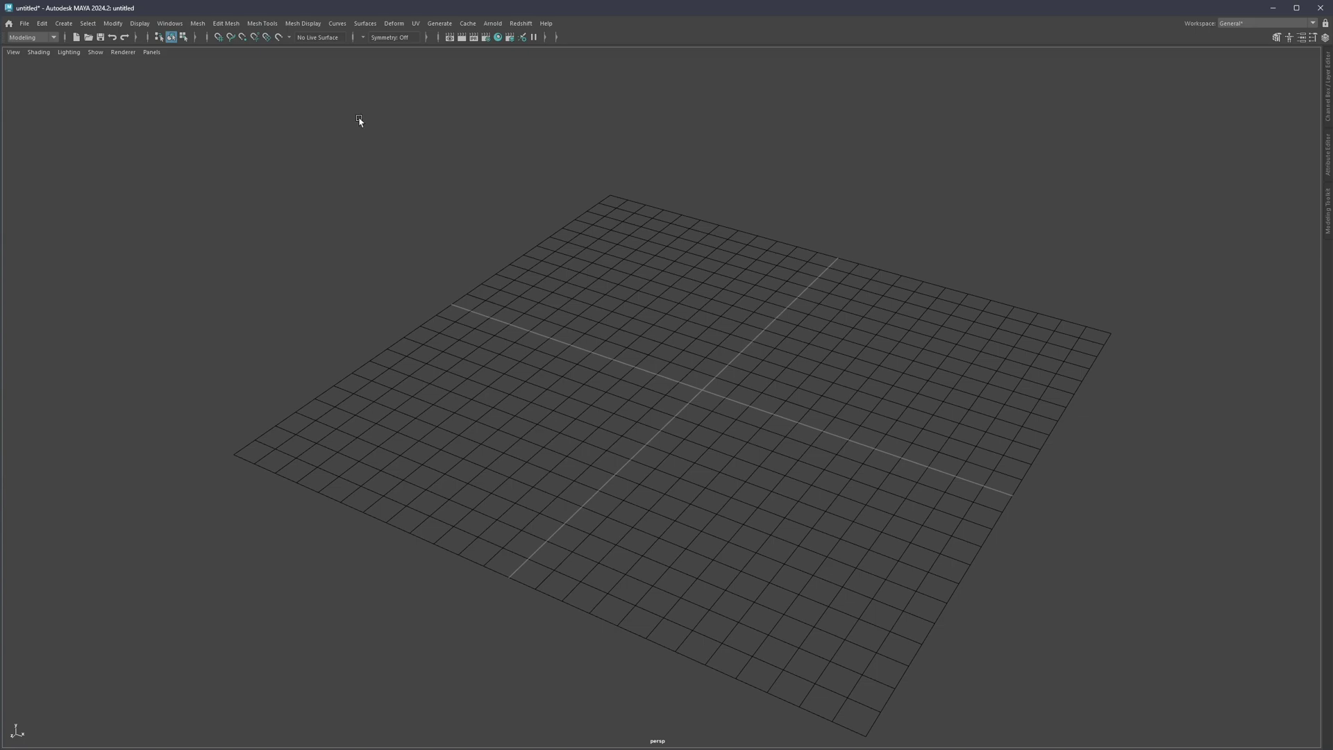
Choose Maya Default instead of MyHotkeys in the Hotkey Editor's Hotkey Set list, then close the editor
click(140, 23)
mouse_move(191, 140)
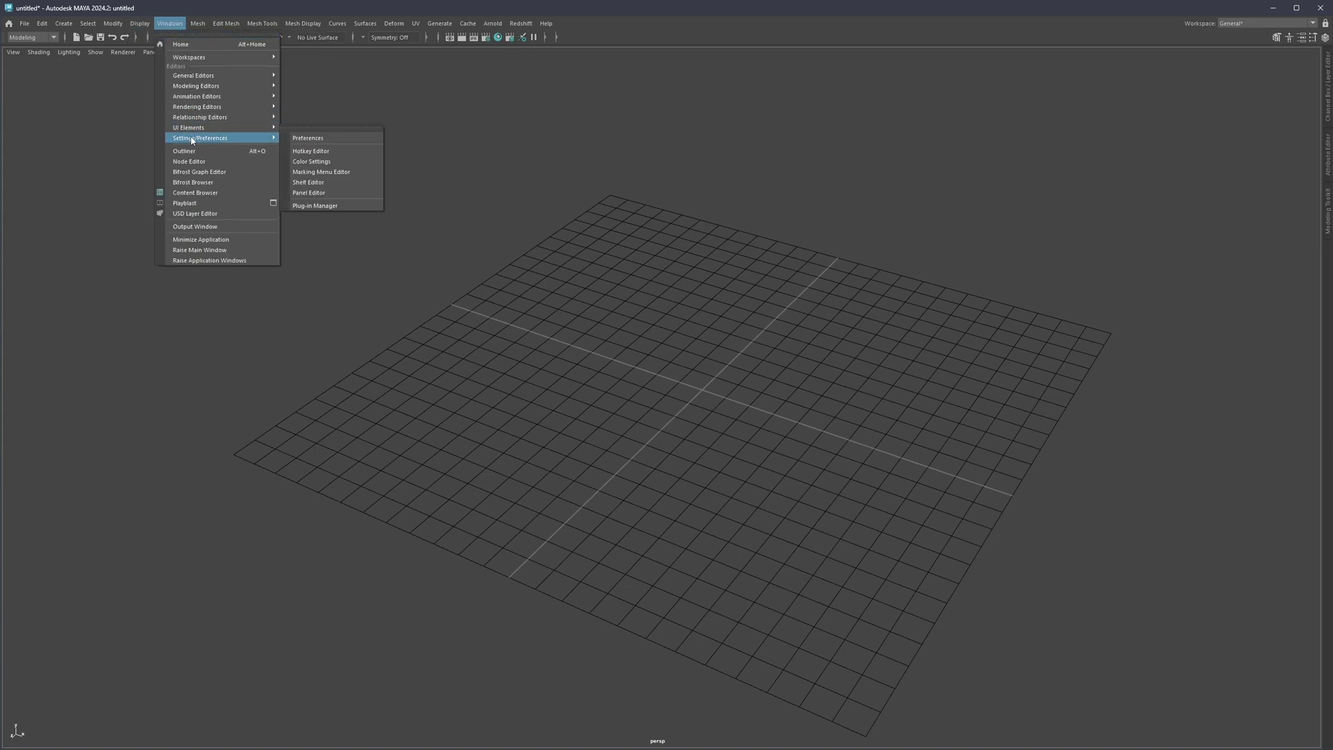
click(320, 150)
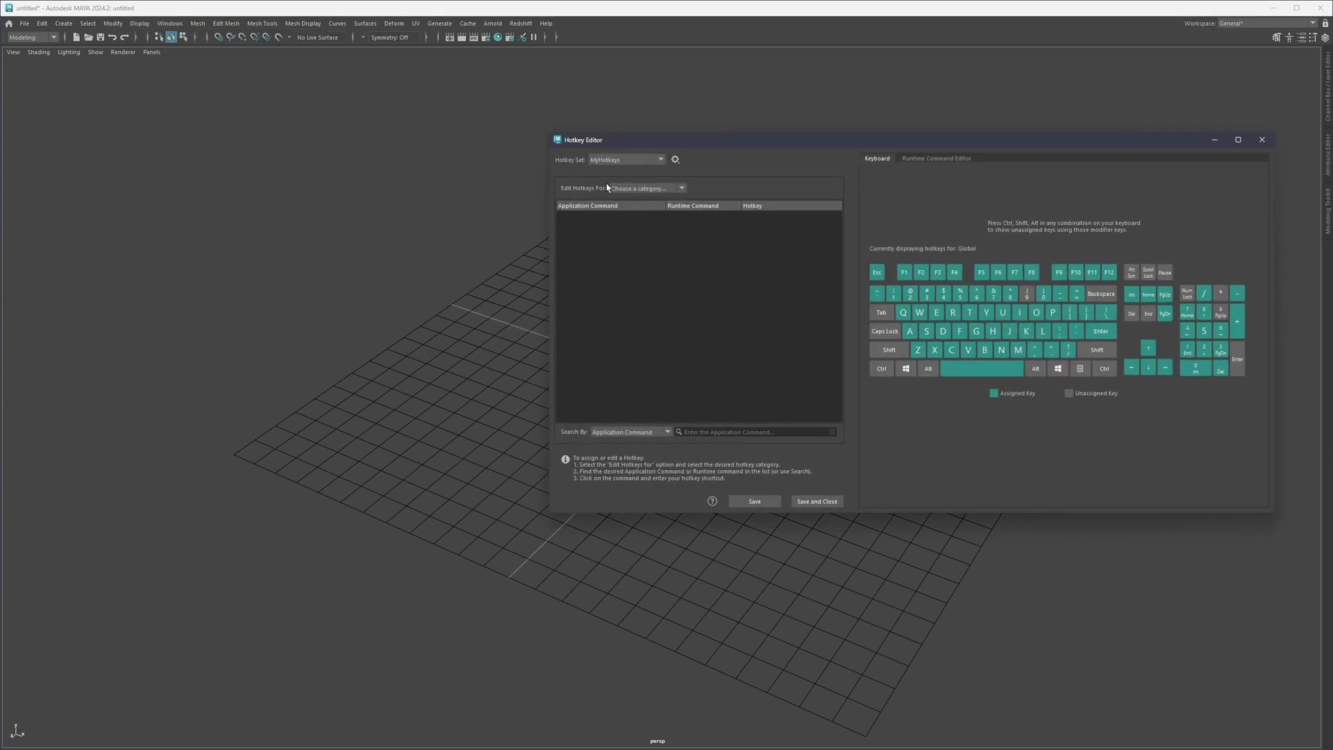
click(601, 161)
click(611, 174)
drag(738, 151, 567, 155)
click(1100, 146)
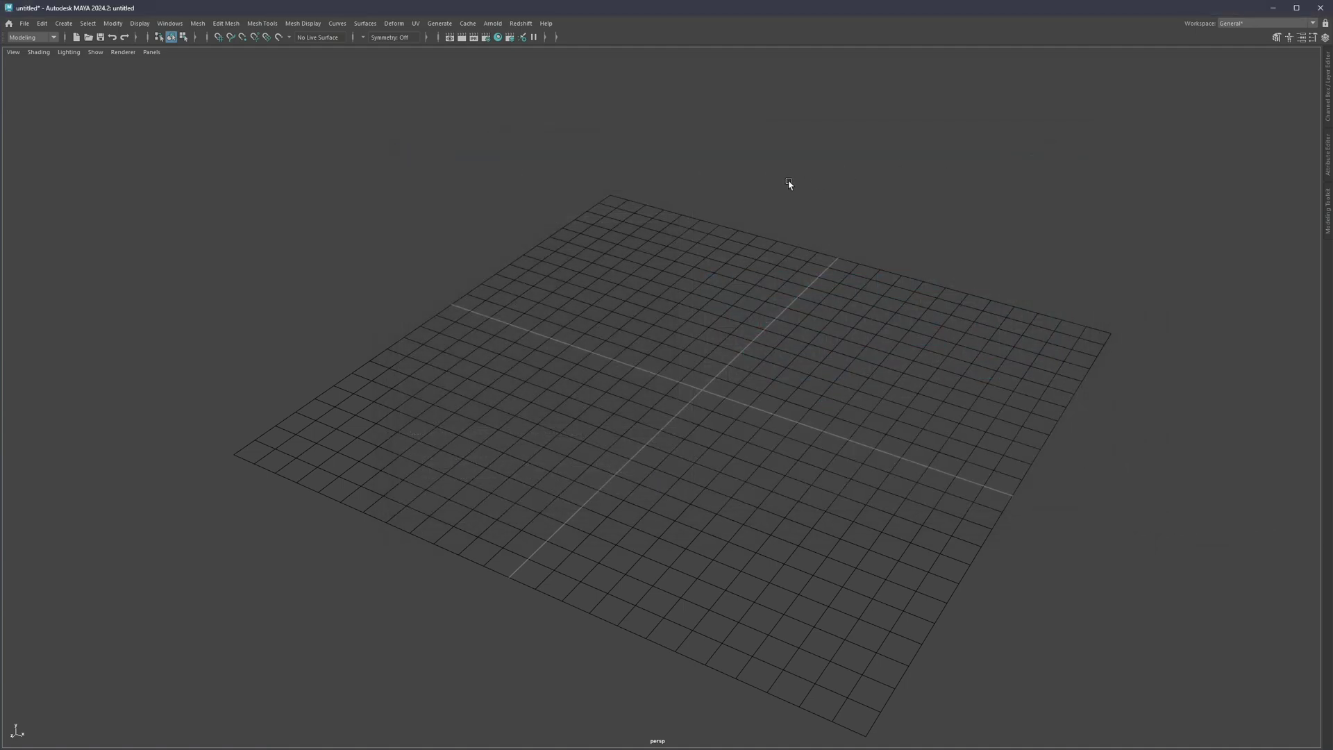